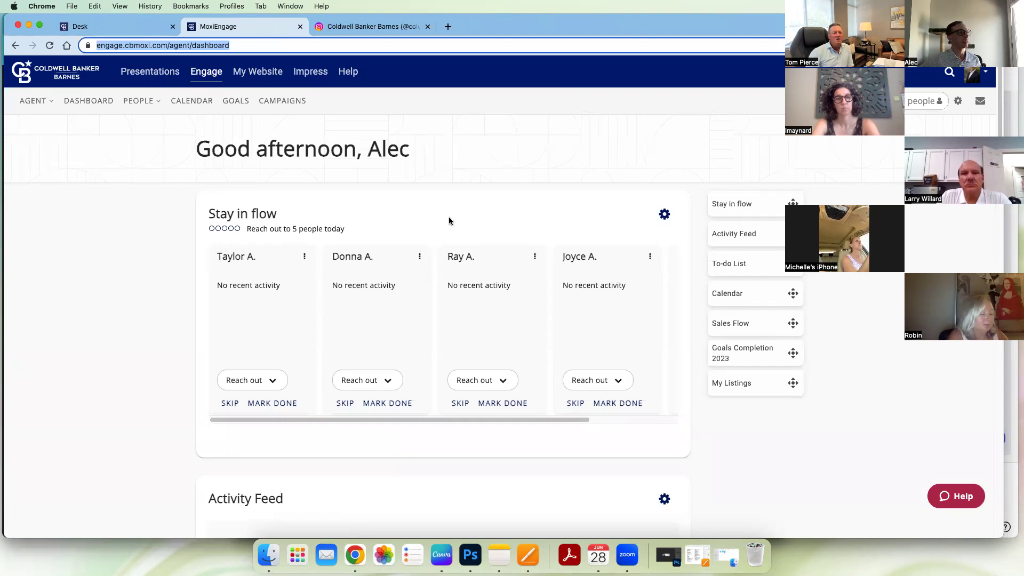
# - Open the Campaigns page and view the campaigns offered in the library, closing the library again
pyautogui.click(288, 101)
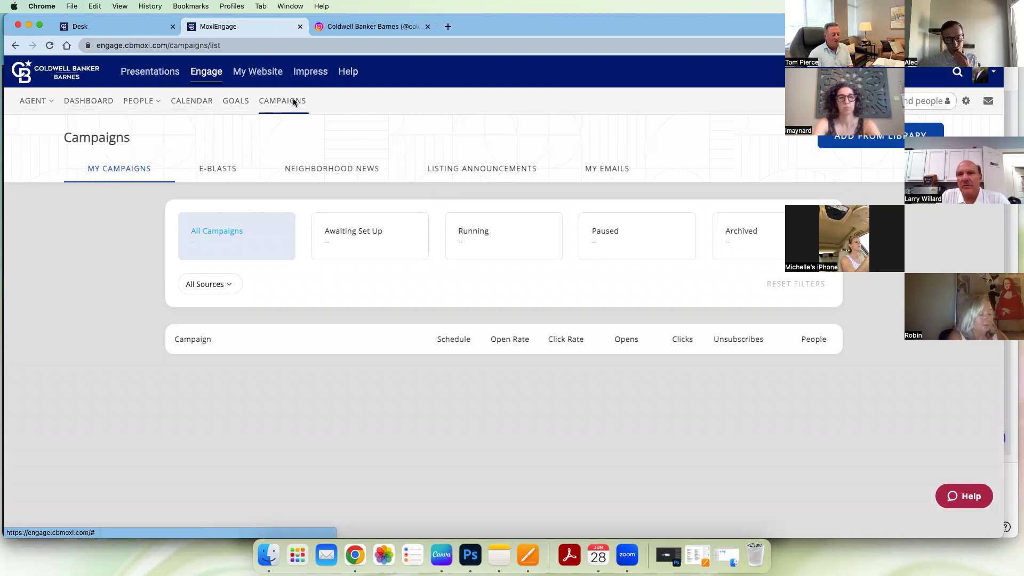
pyautogui.click(292, 101)
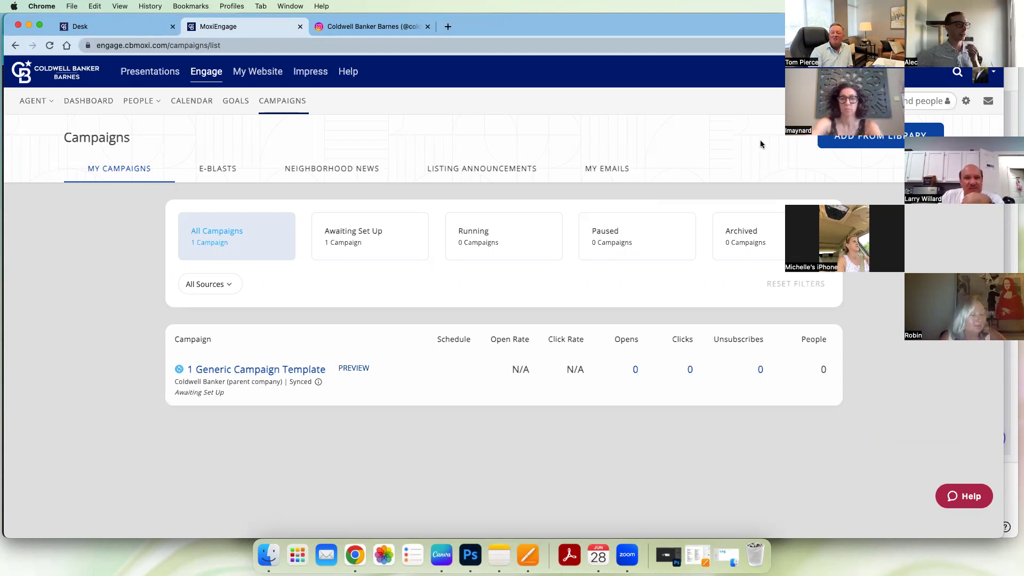
pyautogui.click(875, 142)
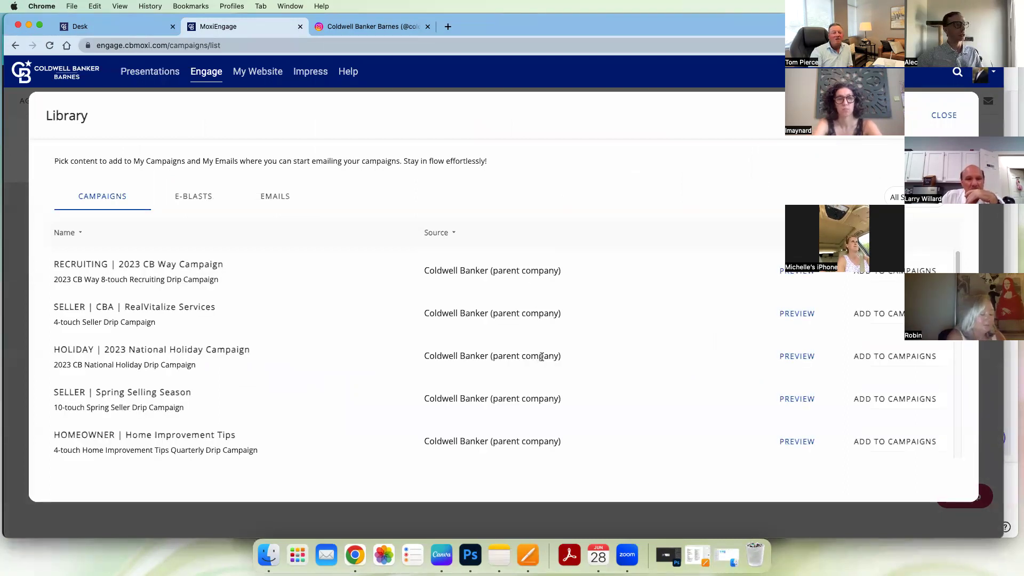
pyautogui.click(942, 114)
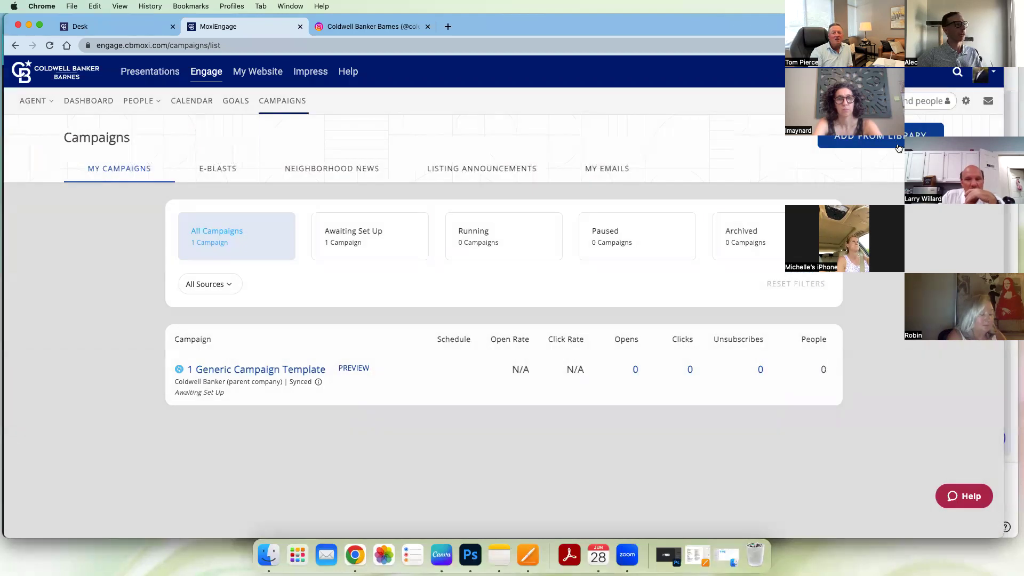
# - Look through the My Emails, E-Blasts, Neighborhood News and Listing Announcements sections and return to My Campaigns
pyautogui.click(603, 170)
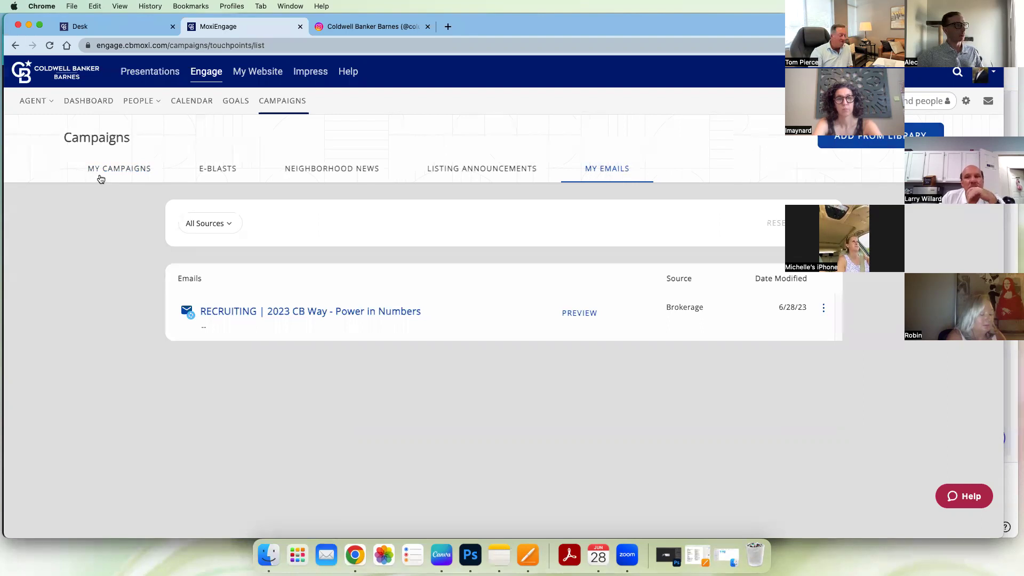
pyautogui.click(135, 176)
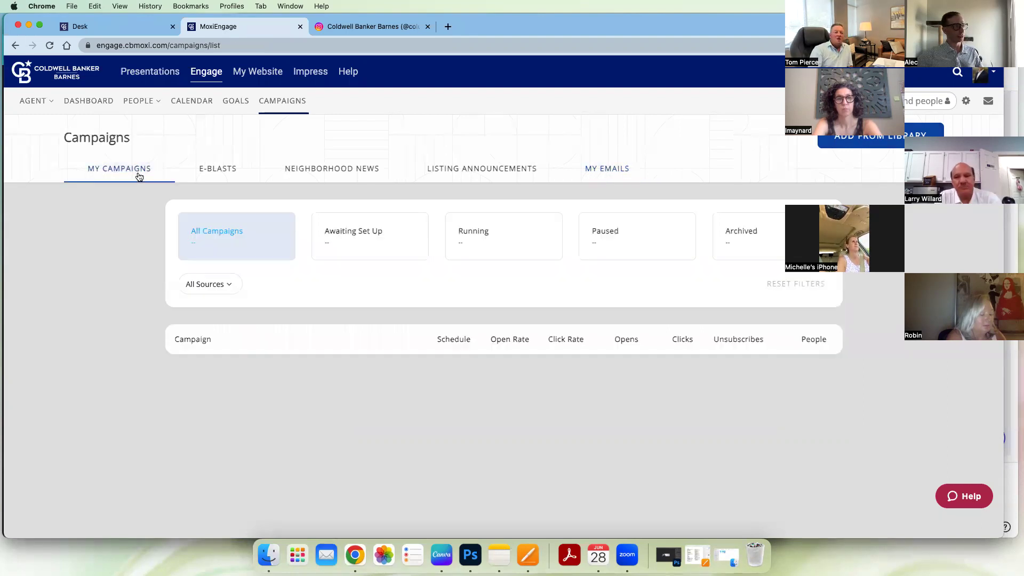
pyautogui.click(209, 176)
pyautogui.click(323, 175)
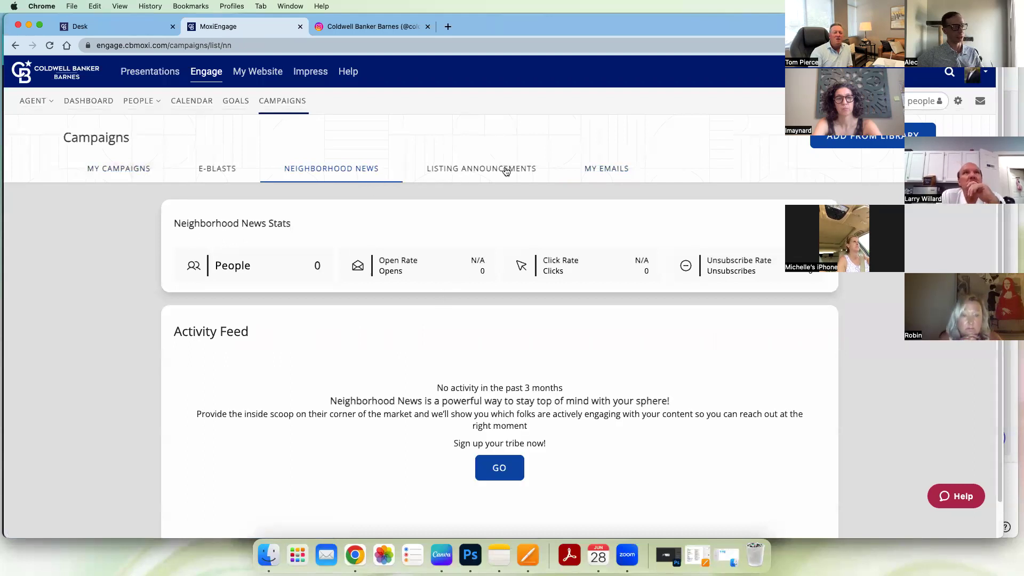
pyautogui.click(506, 170)
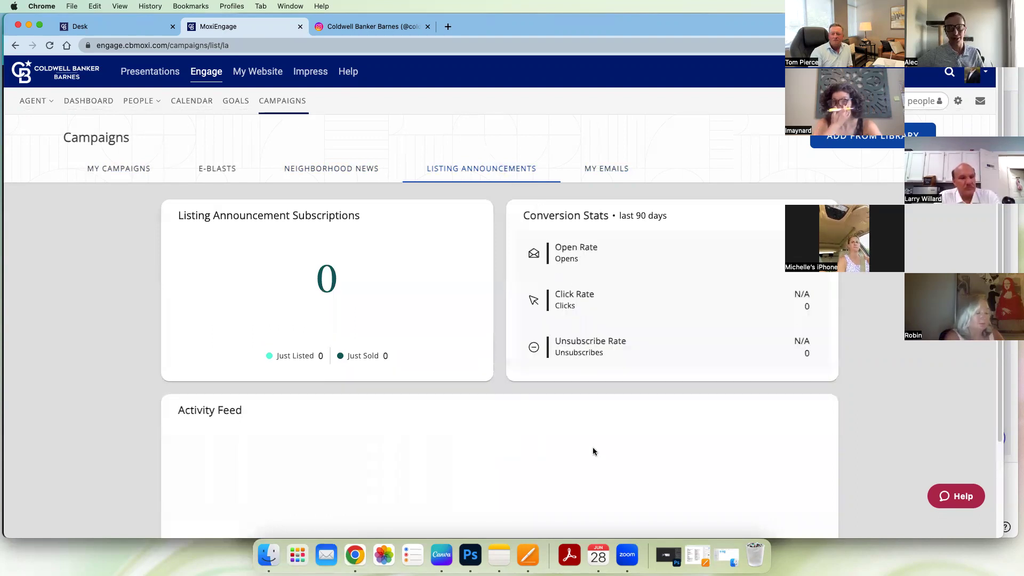
pyautogui.scroll(-2, 586, 438)
pyautogui.scroll(2, 446, 351)
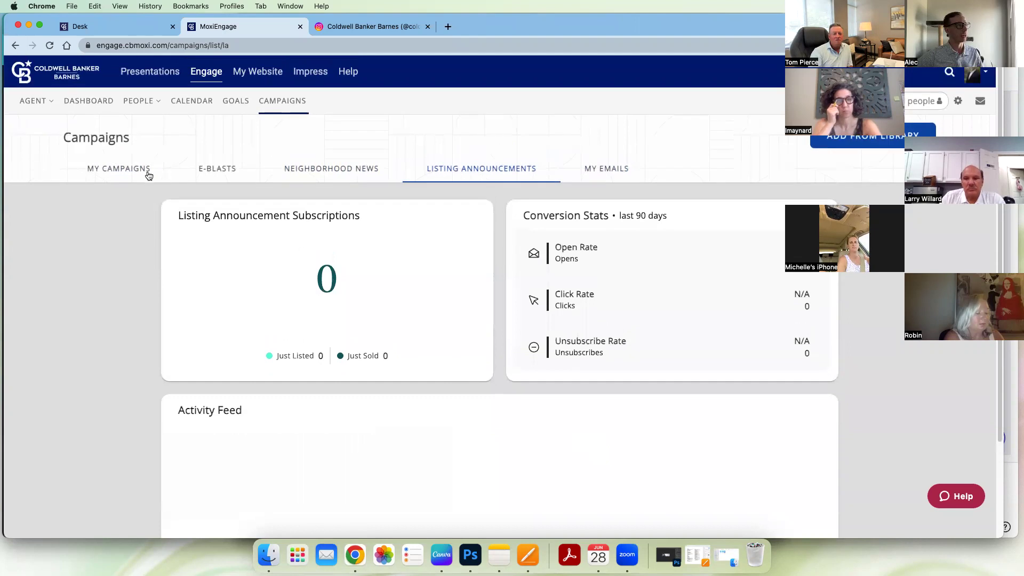
pyautogui.click(134, 174)
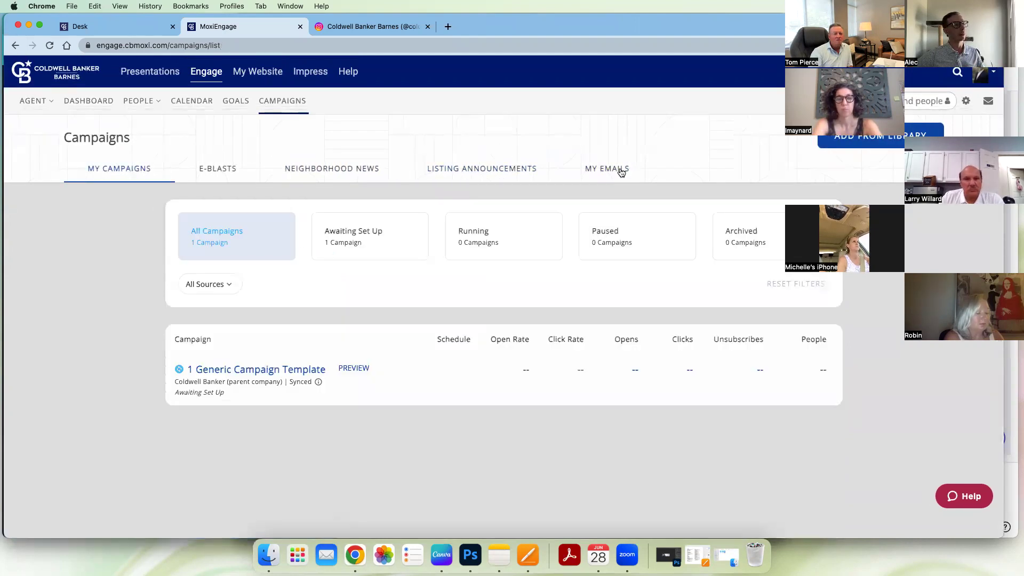
# - From My Emails, preview the library email "RECRUITING | 2023 CB Way - Power in Numbers" through to its footer and close it
pyautogui.click(620, 171)
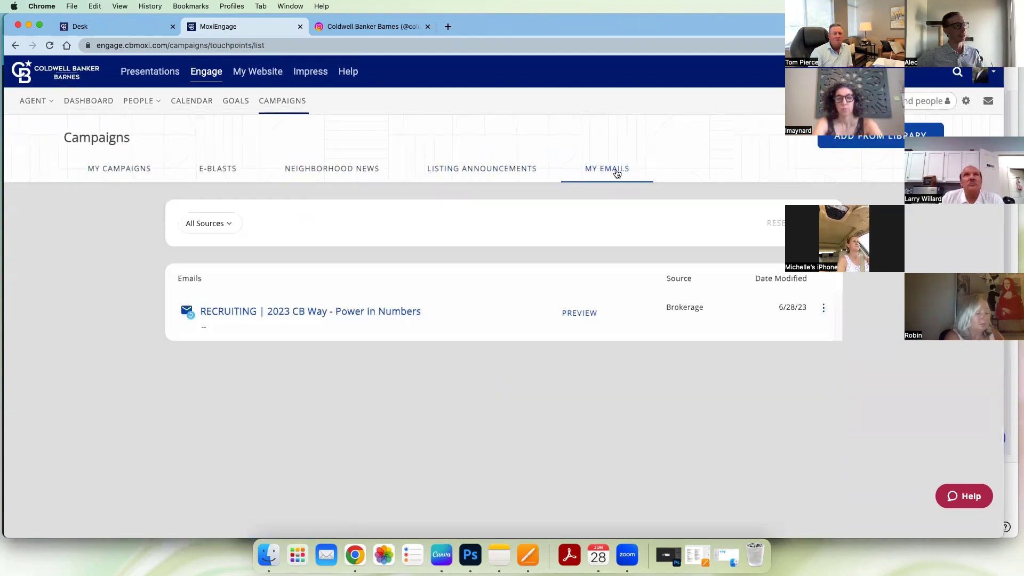
pyautogui.click(859, 140)
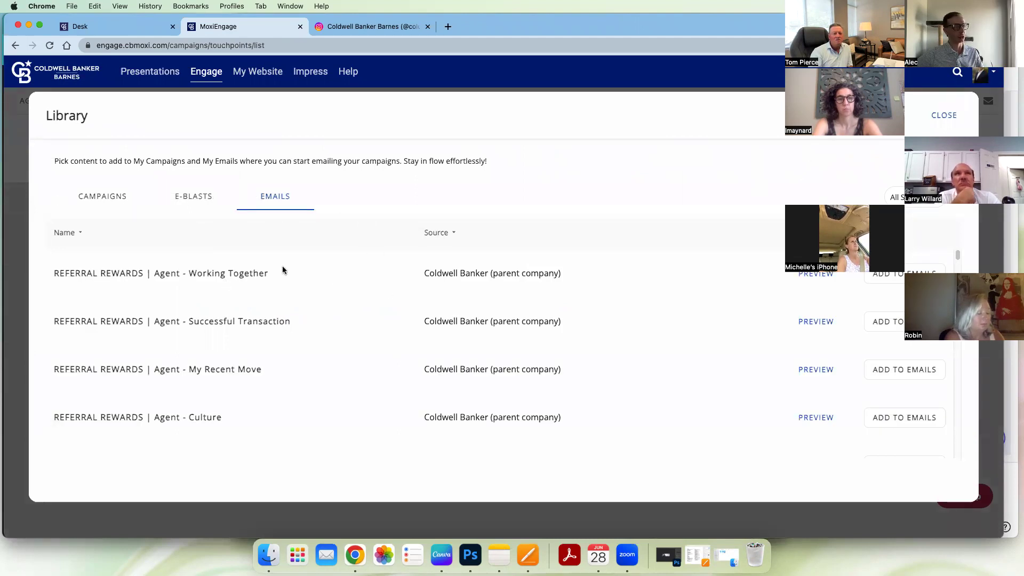
pyautogui.scroll(-1, 215, 355)
pyautogui.scroll(-10, 215, 355)
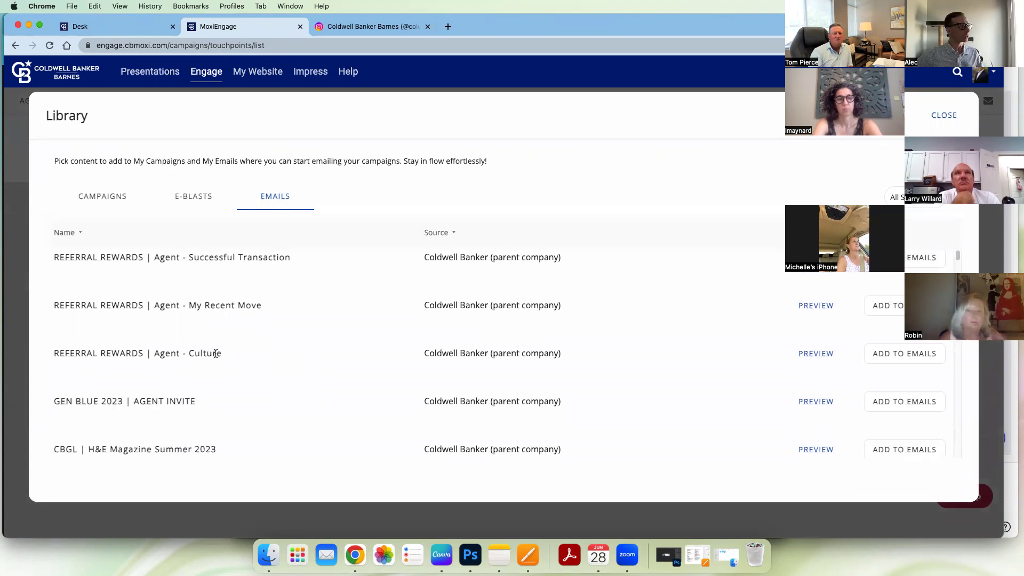
pyautogui.scroll(-3, 214, 349)
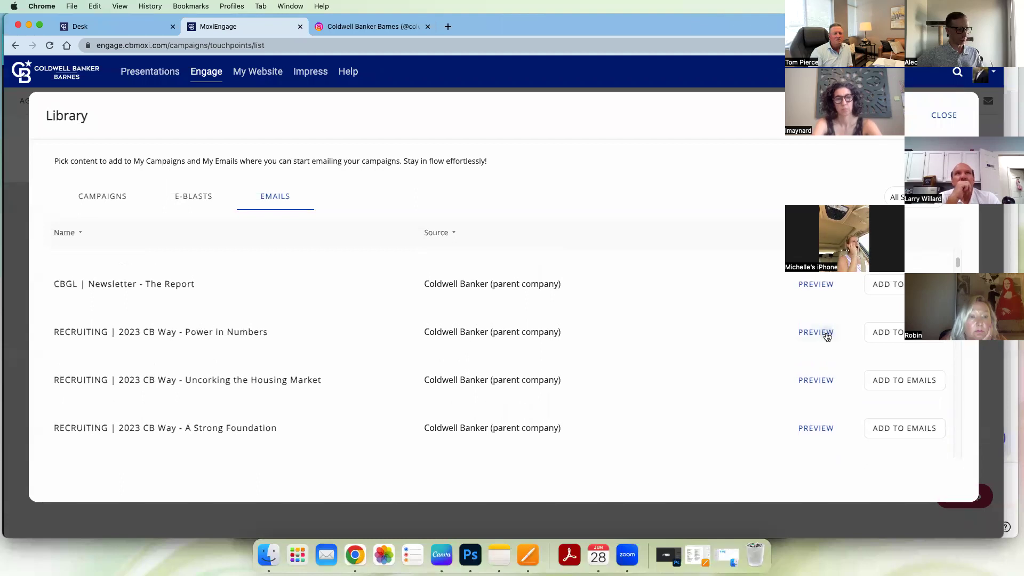
pyautogui.click(816, 331)
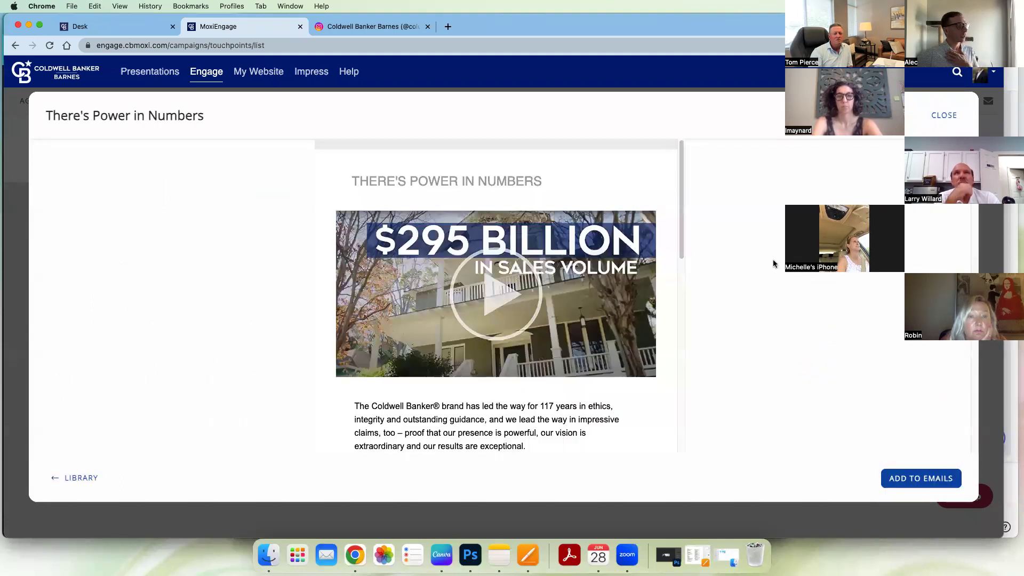
pyautogui.scroll(-5, 591, 338)
pyautogui.scroll(5, 591, 340)
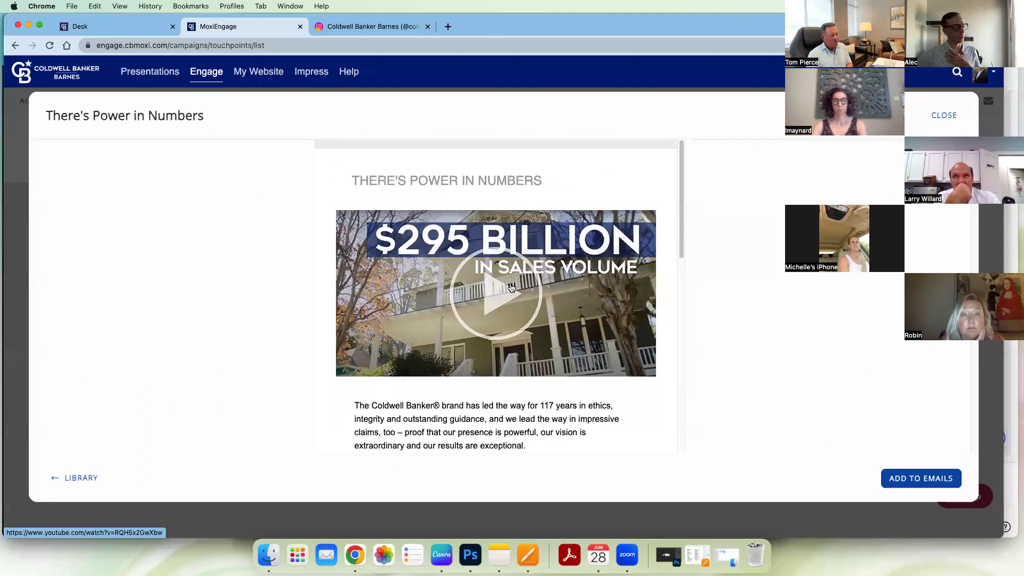
pyautogui.scroll(-5, 511, 288)
pyautogui.click(935, 121)
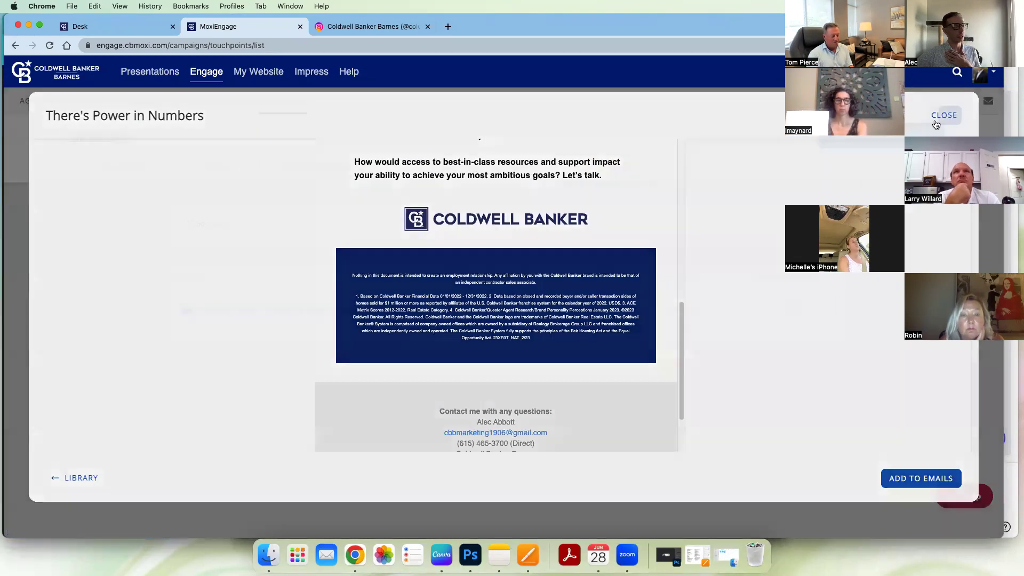
# - Preview the library email "REFERRAL REWARDS | Agent - Successful Transaction" and close it
pyautogui.click(837, 144)
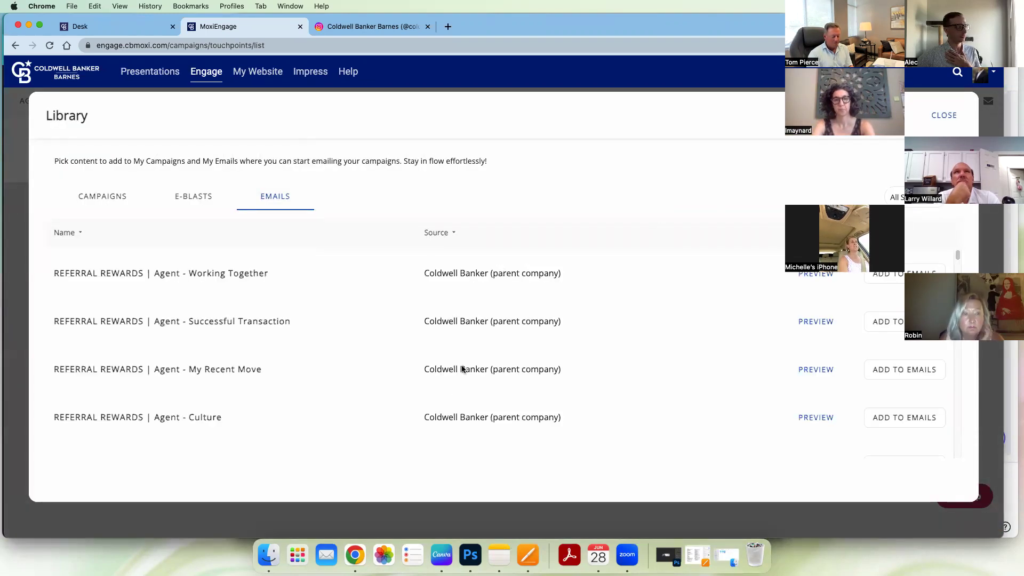
pyautogui.scroll(-1, 513, 372)
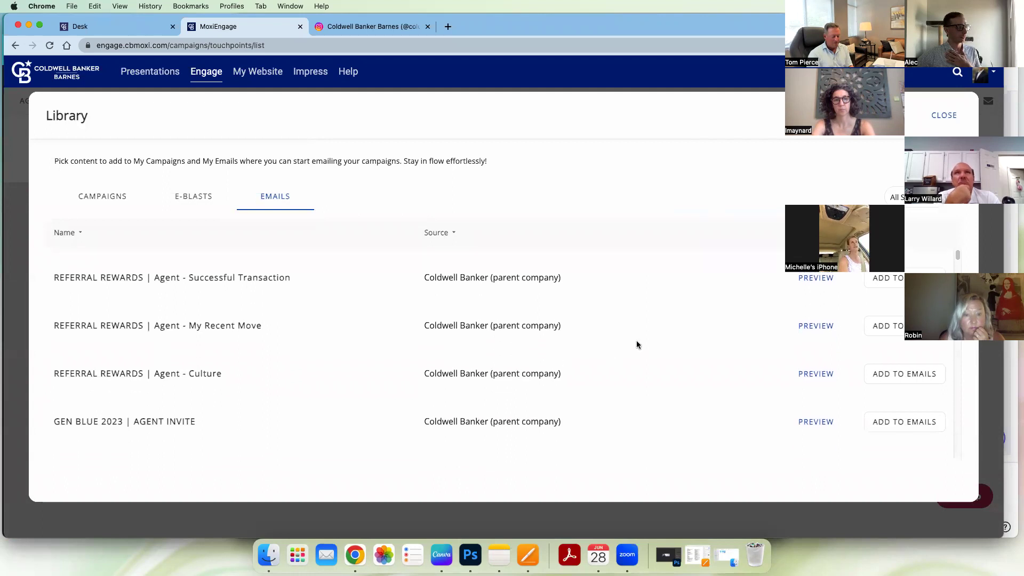
pyautogui.click(803, 276)
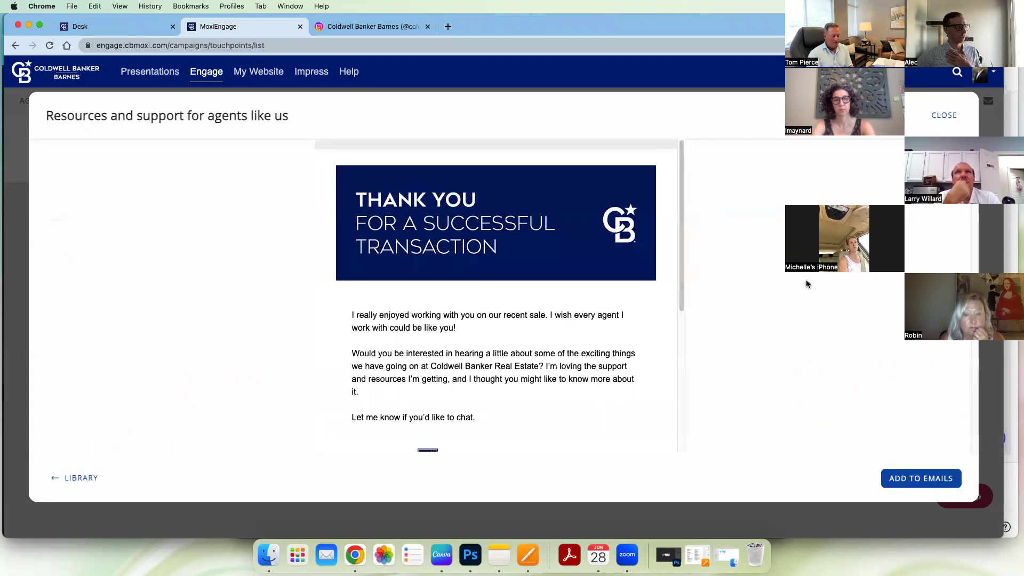
pyautogui.scroll(-3, 600, 307)
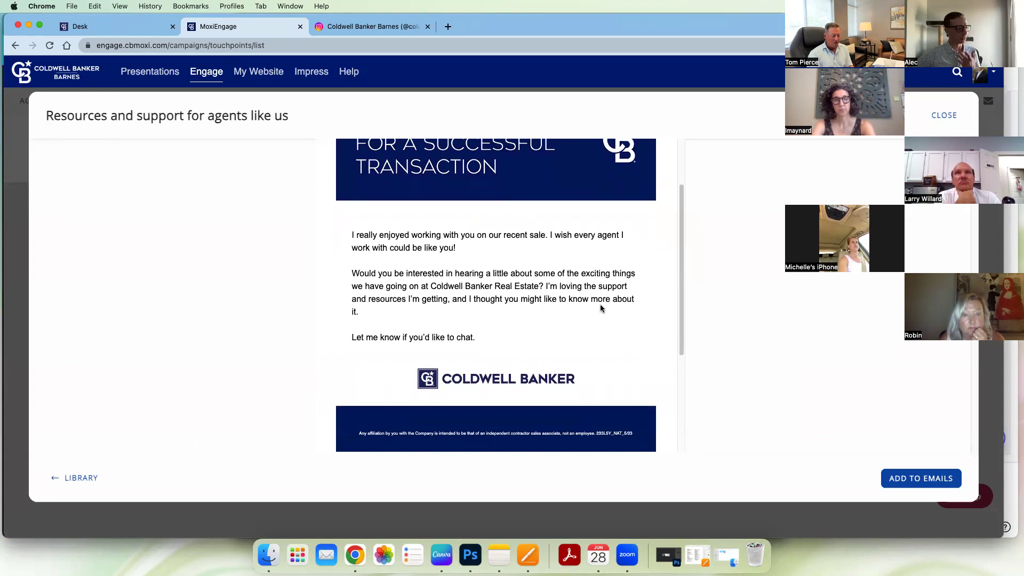
pyautogui.scroll(3, 599, 307)
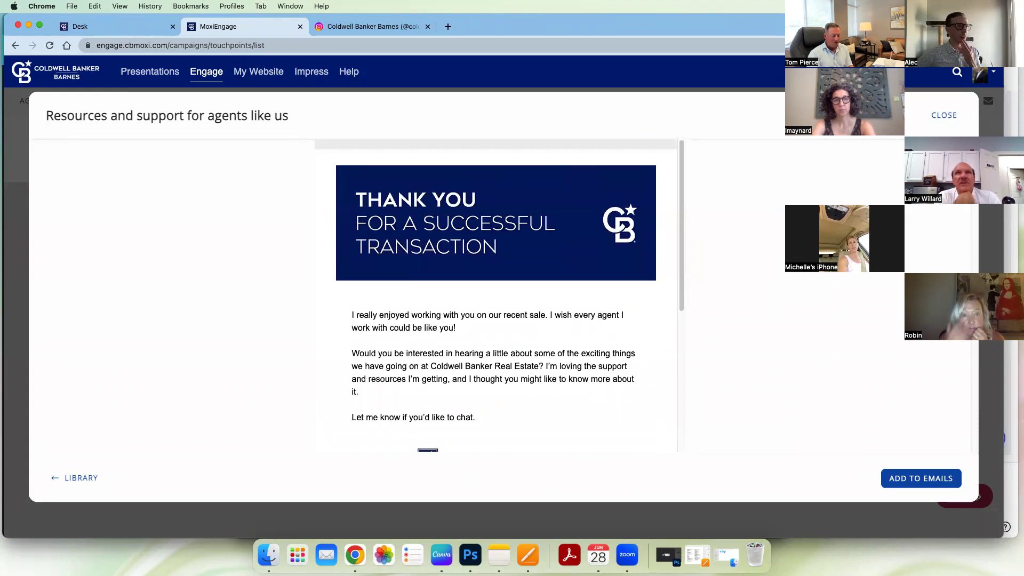
pyautogui.click(944, 117)
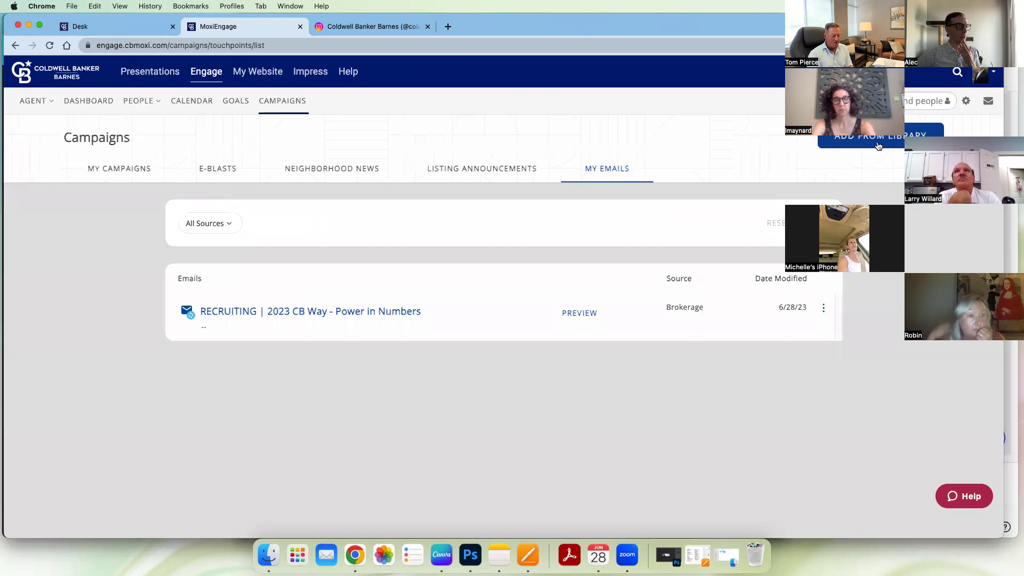
# - Preview the library email "REFERRAL REWARDS | Agent - Working Together" and go back to the library list
pyautogui.click(860, 140)
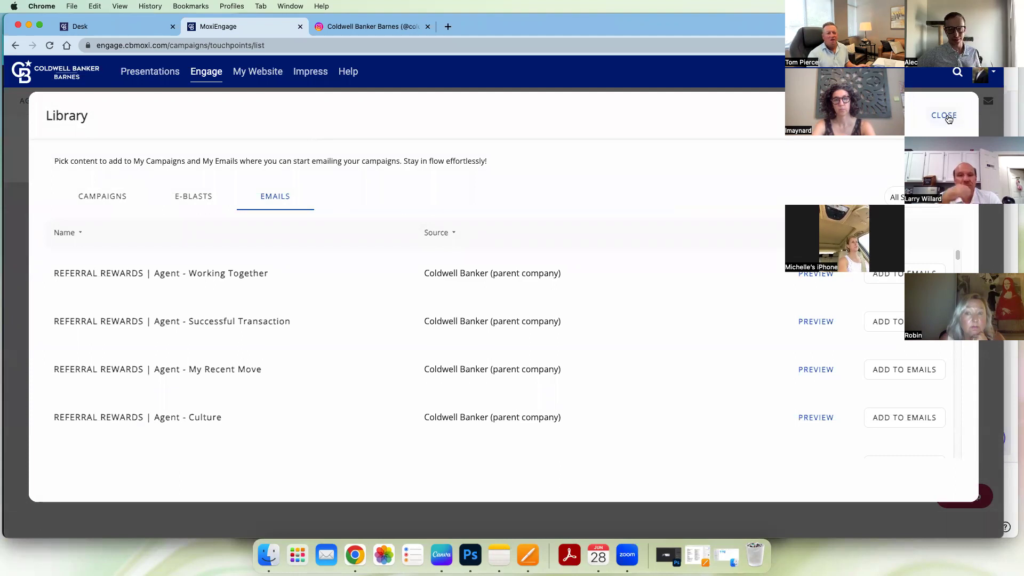
pyautogui.click(825, 275)
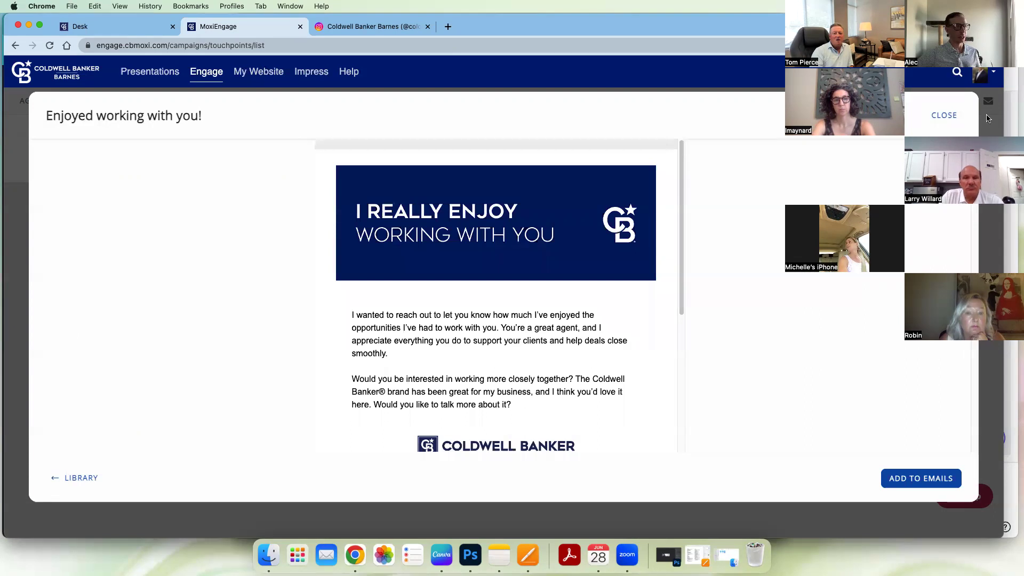
pyautogui.click(66, 484)
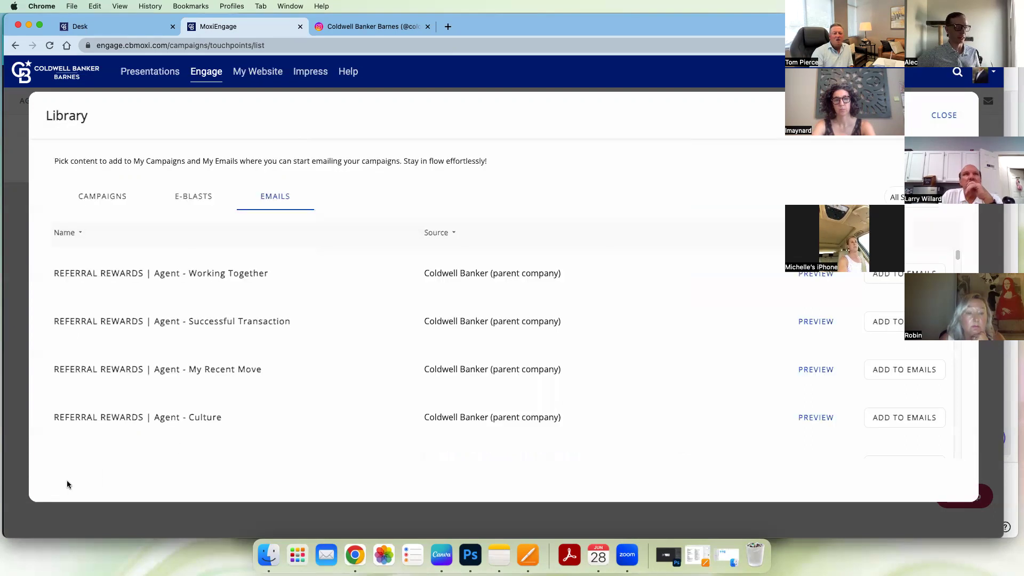
# - Preview the "BUYER | Buyer Closed Campaign" drip campaign and its schedule from the library's campaigns, and close it
pyautogui.click(101, 199)
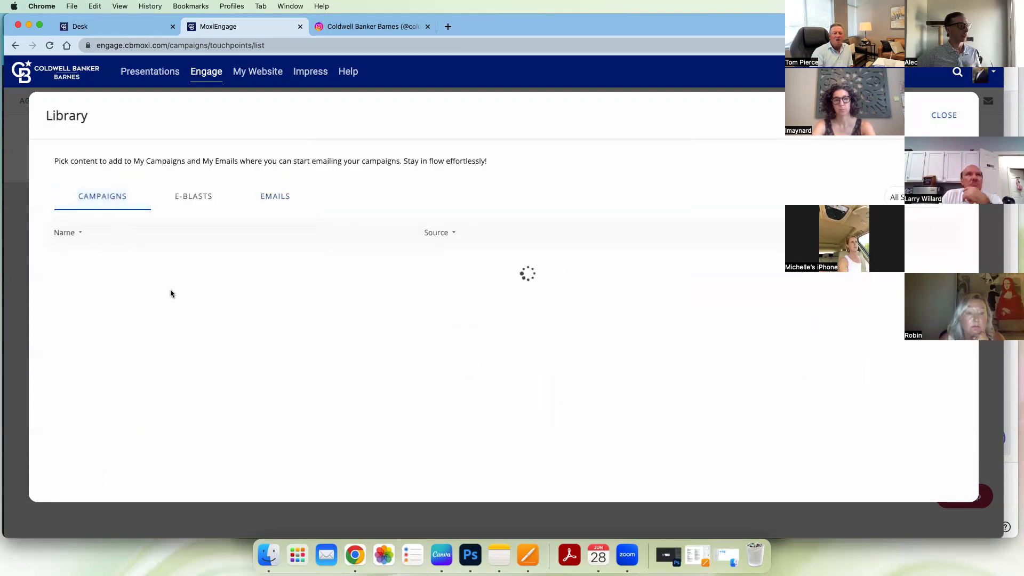
pyautogui.scroll(-5, 171, 366)
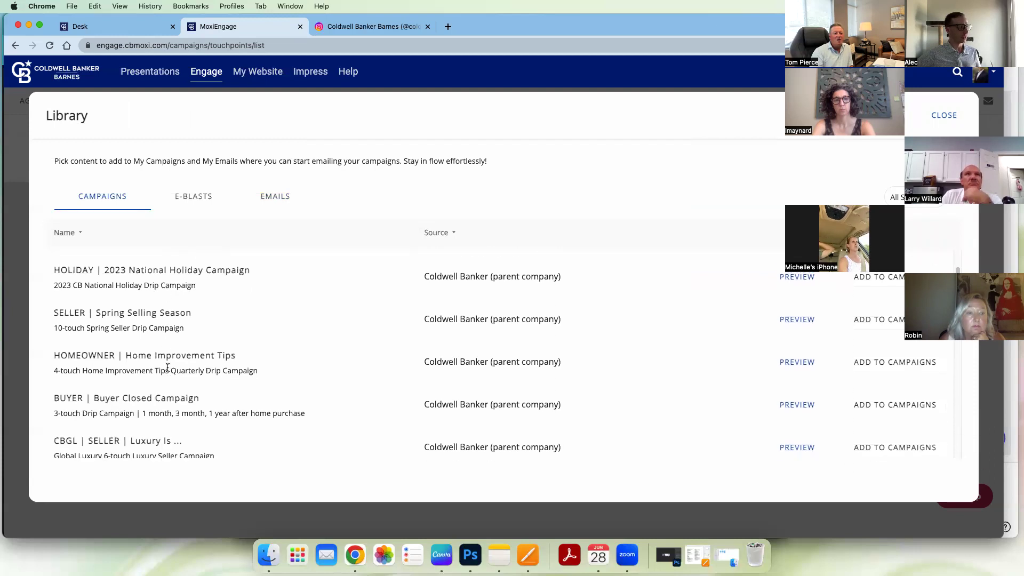
pyautogui.scroll(-1, 167, 367)
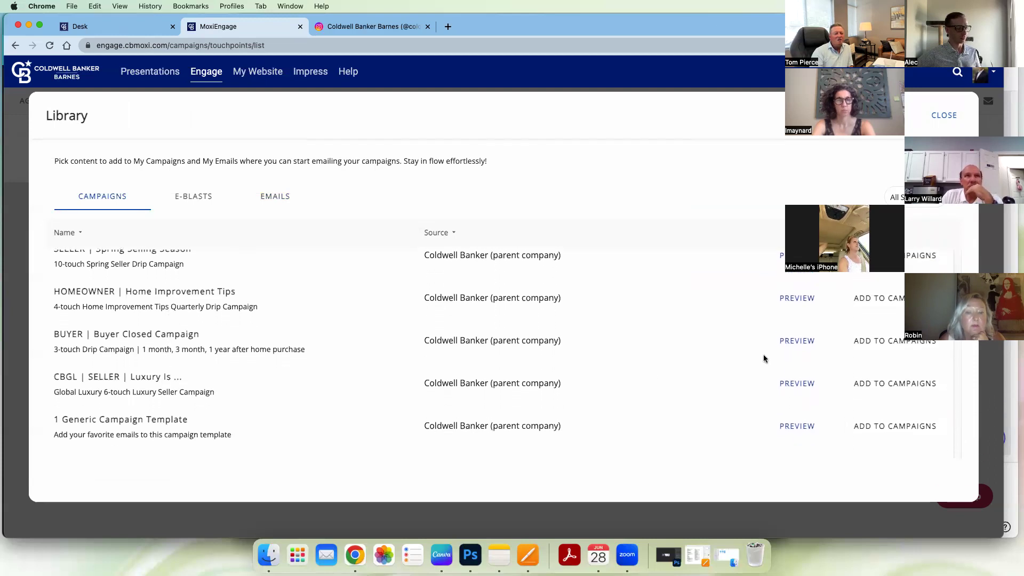
pyautogui.click(796, 341)
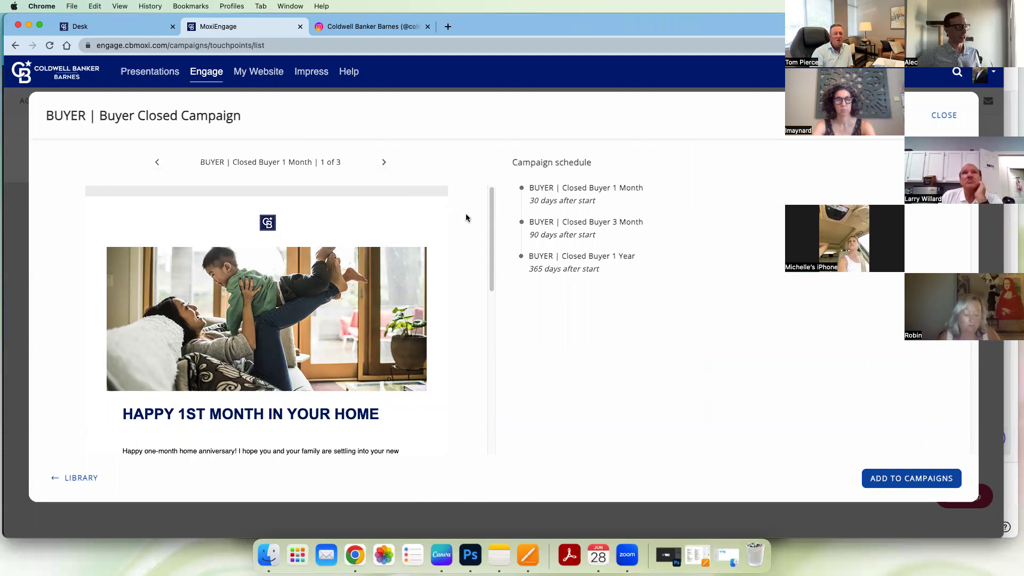
pyautogui.click(944, 116)
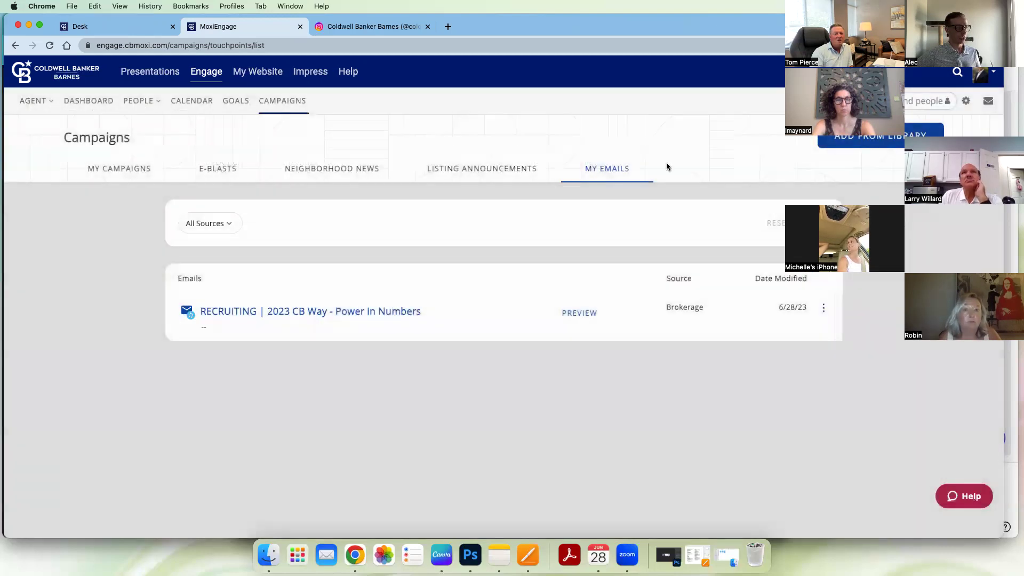
# - Add the library email "RECRUITING | 2023 CB Way - Power in Numbers" to My Emails from its preview
pyautogui.click(891, 140)
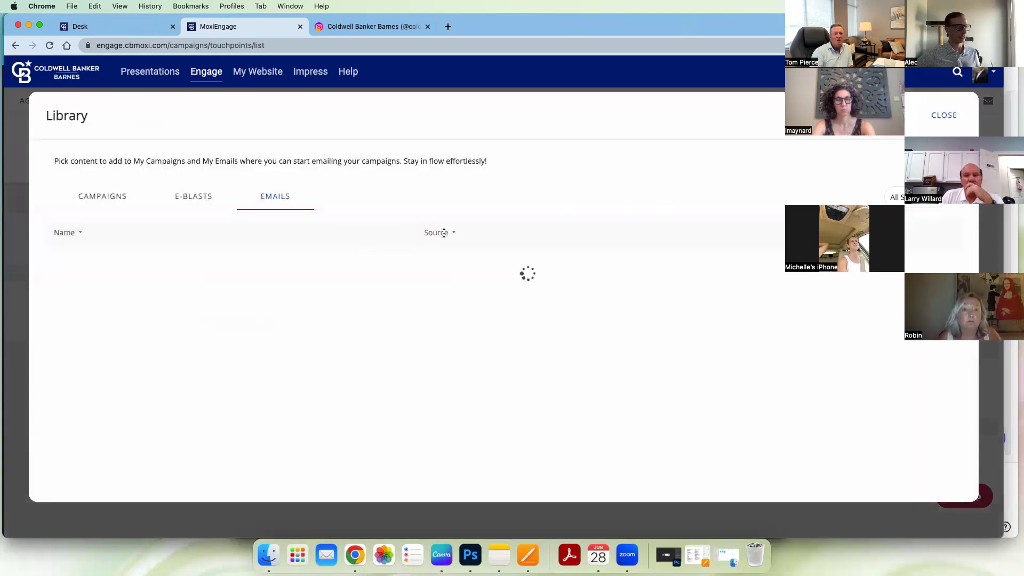
pyautogui.scroll(-5, 306, 333)
pyautogui.scroll(-5, 307, 333)
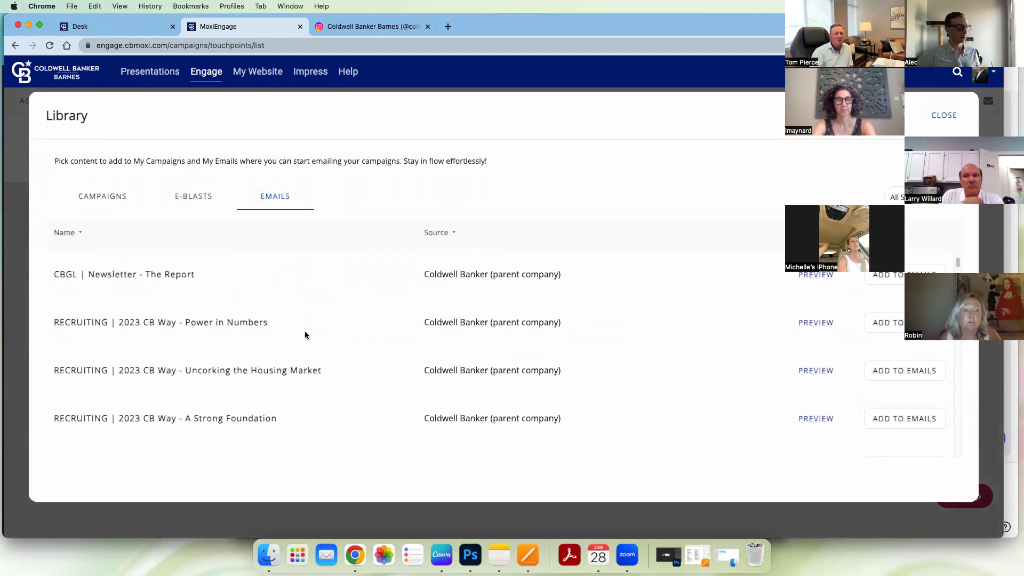
pyautogui.click(816, 323)
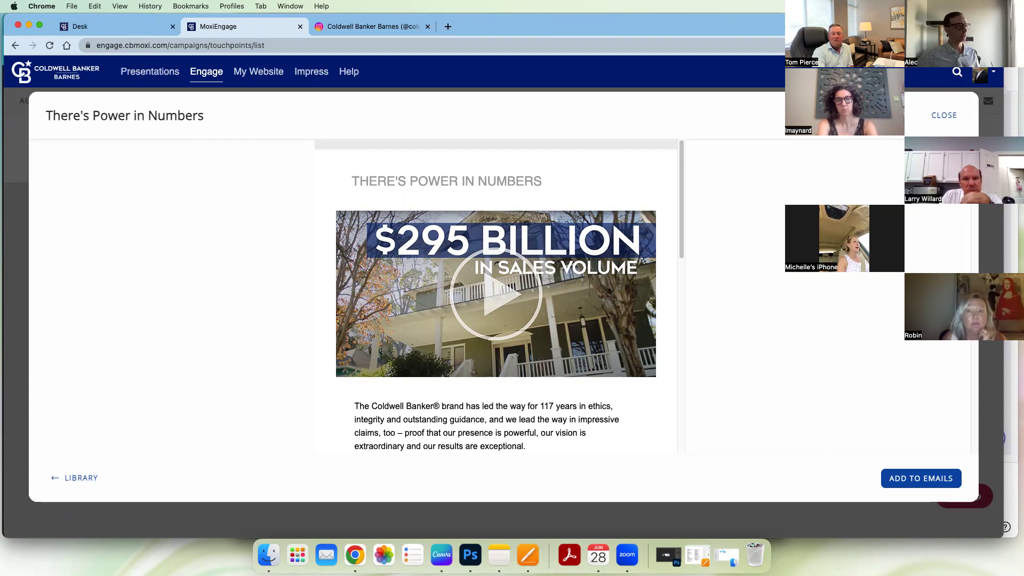
pyautogui.click(945, 481)
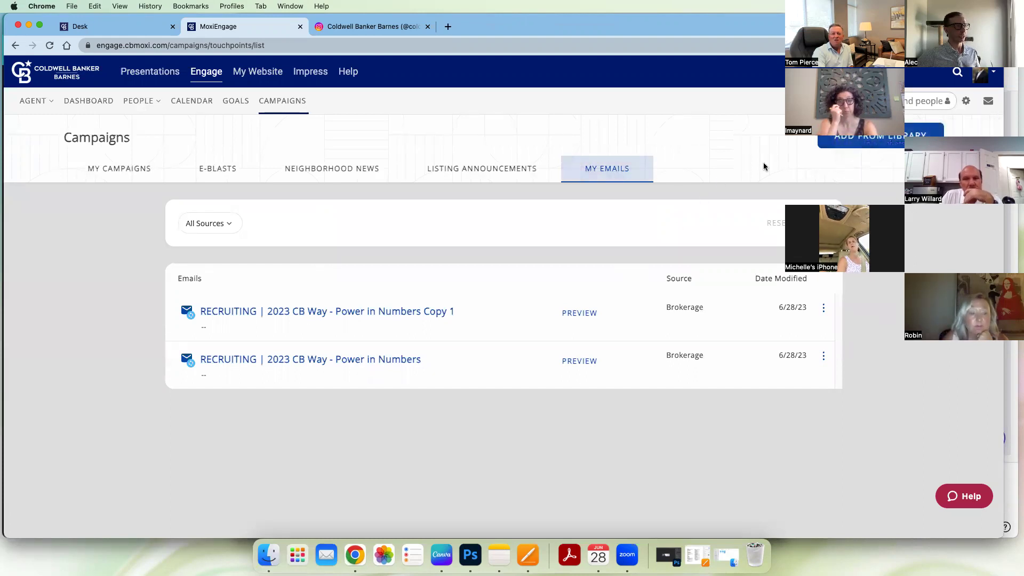
# - Preview the library email "REFERRAL REWARDS | Agent - Working Together" from the email library and close it
pyautogui.click(855, 140)
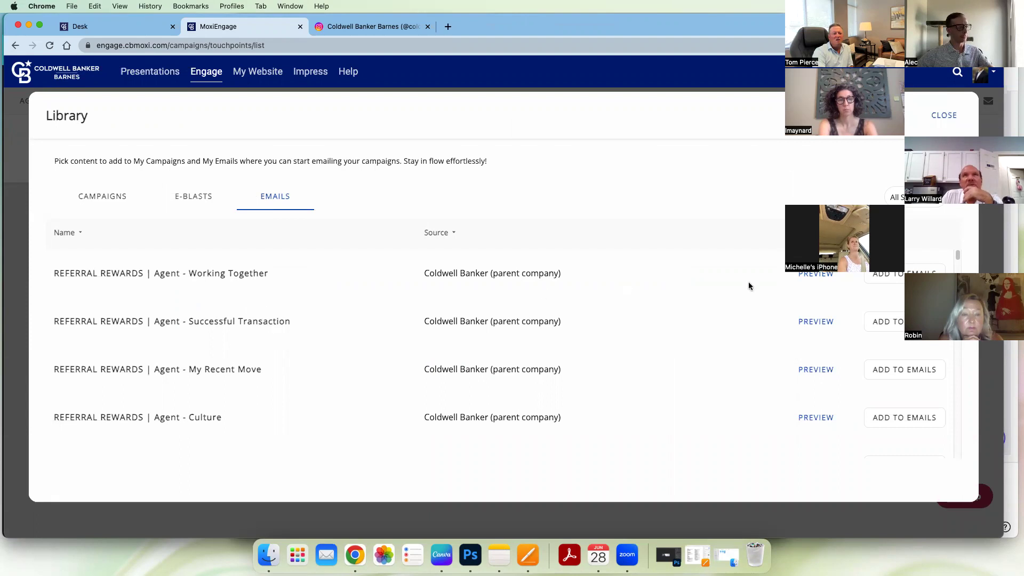
pyautogui.click(803, 274)
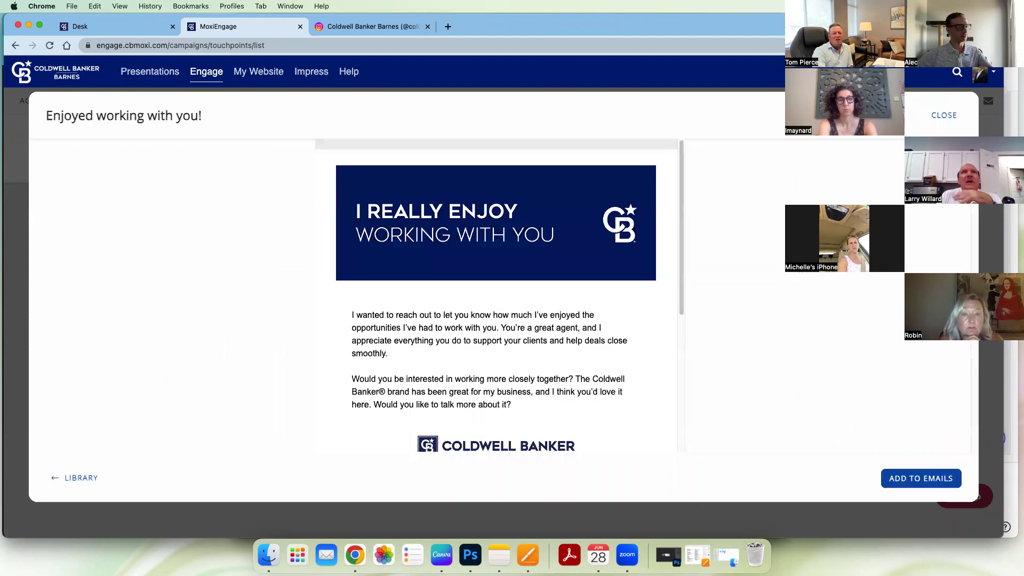
pyautogui.click(940, 116)
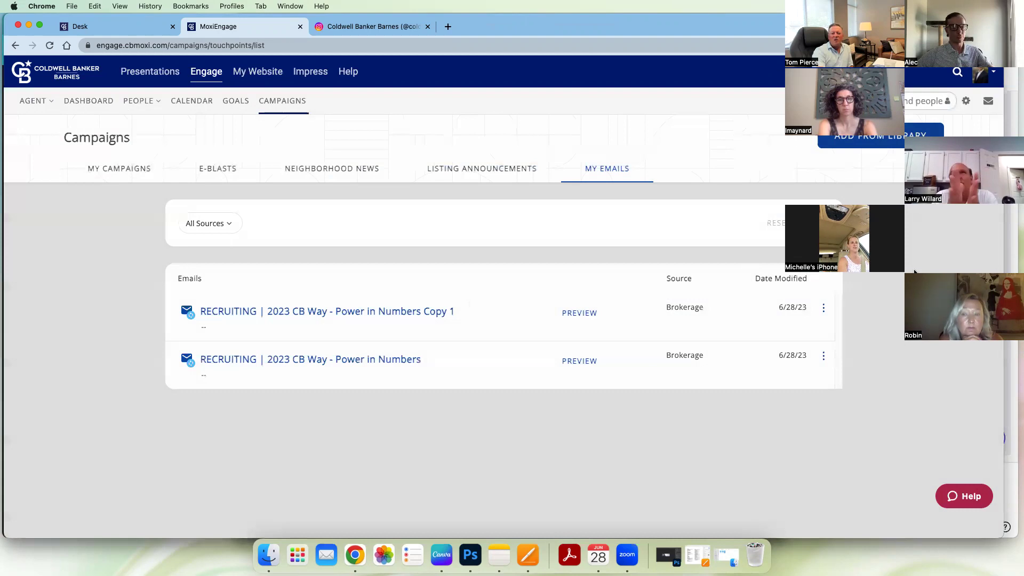
# - Preview the library email "CBGL | H&E Magazine Summer 2023" and close it
pyautogui.click(889, 140)
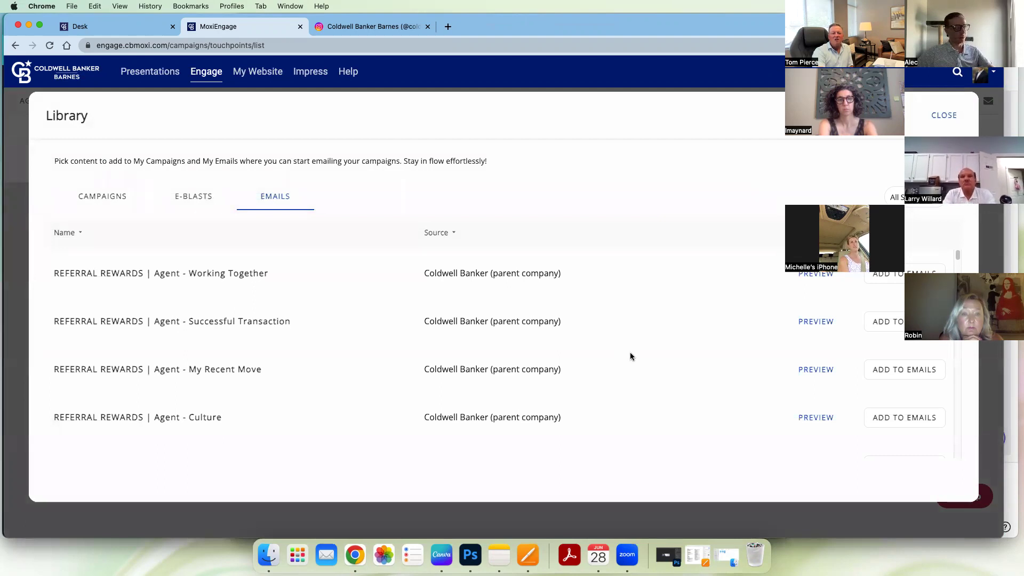
pyautogui.scroll(-5, 626, 357)
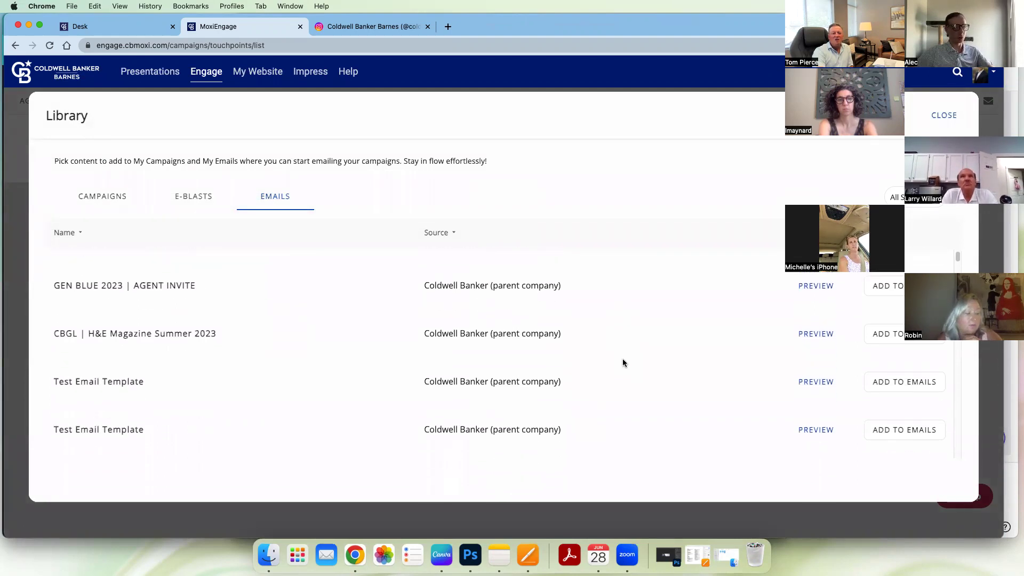
pyautogui.click(815, 333)
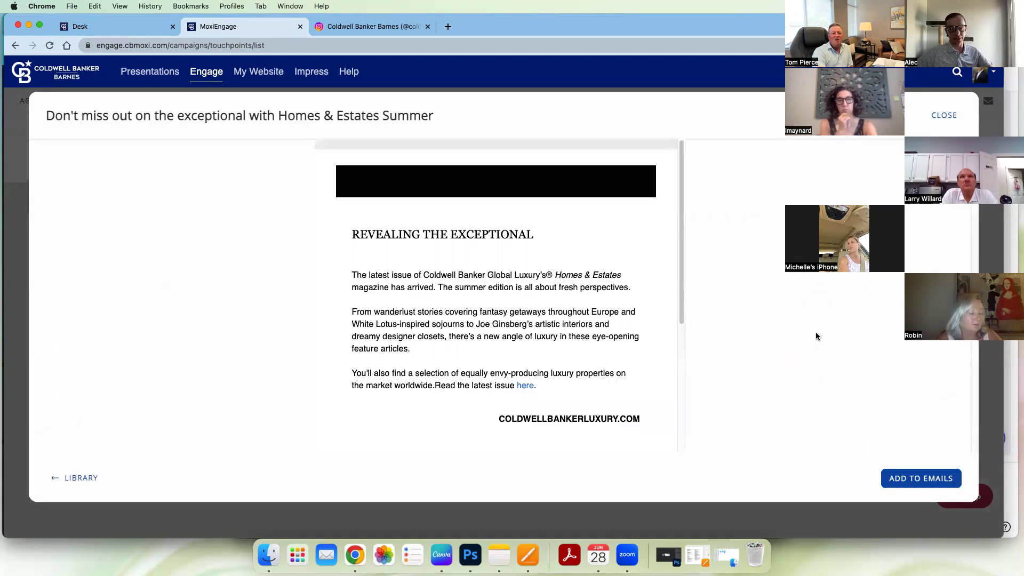
pyautogui.click(943, 115)
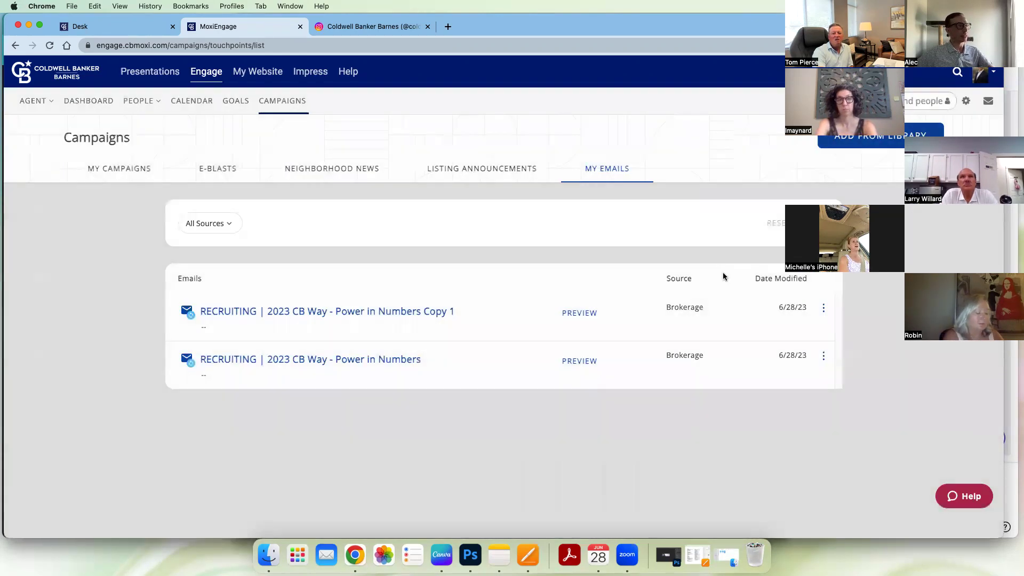
# - Add another copy of the library email "RECRUITING | 2023 CB Way - Power in Numbers" to My Emails from its preview
pyautogui.click(855, 141)
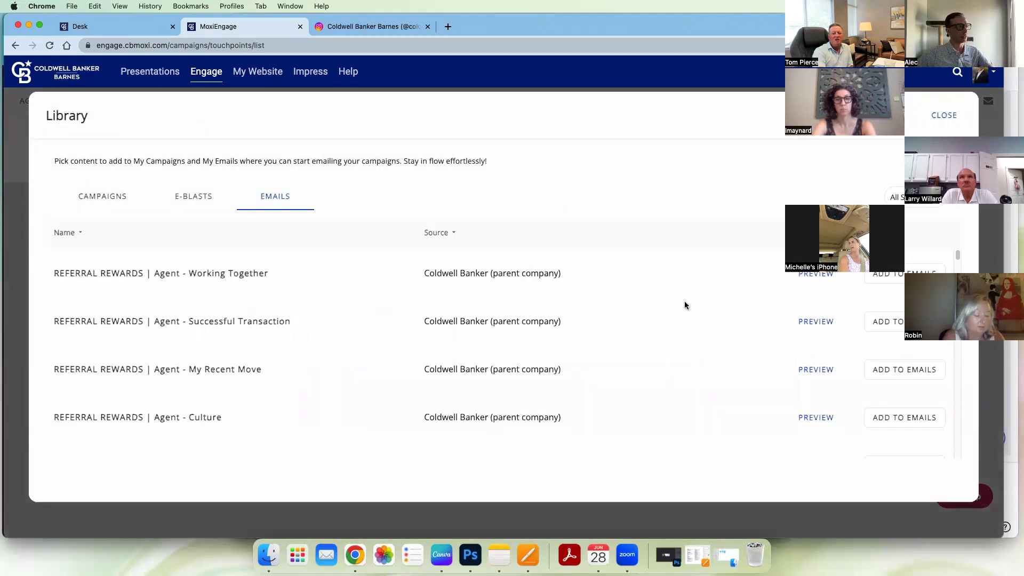
pyautogui.scroll(-5, 577, 355)
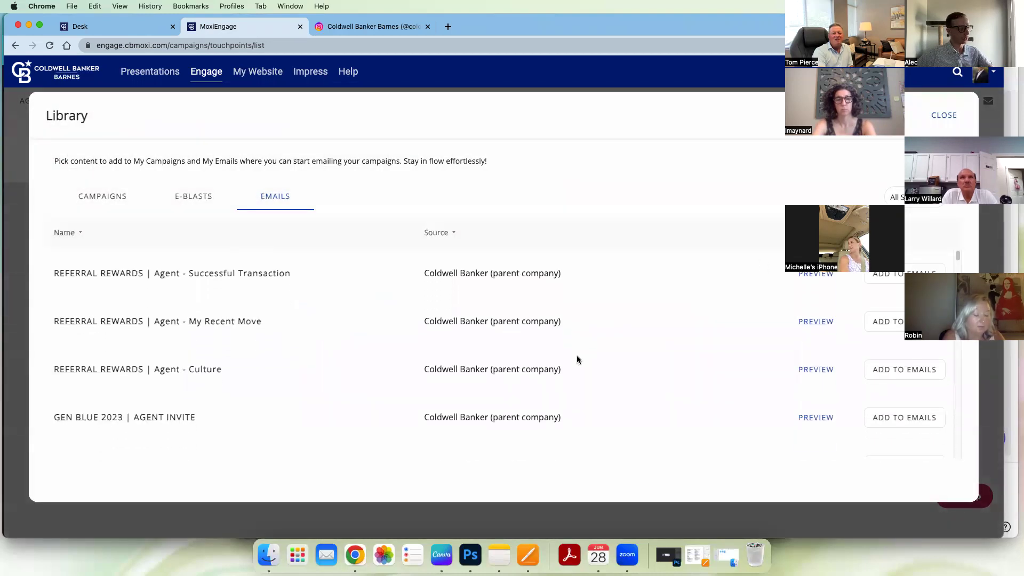
pyautogui.scroll(-5, 576, 358)
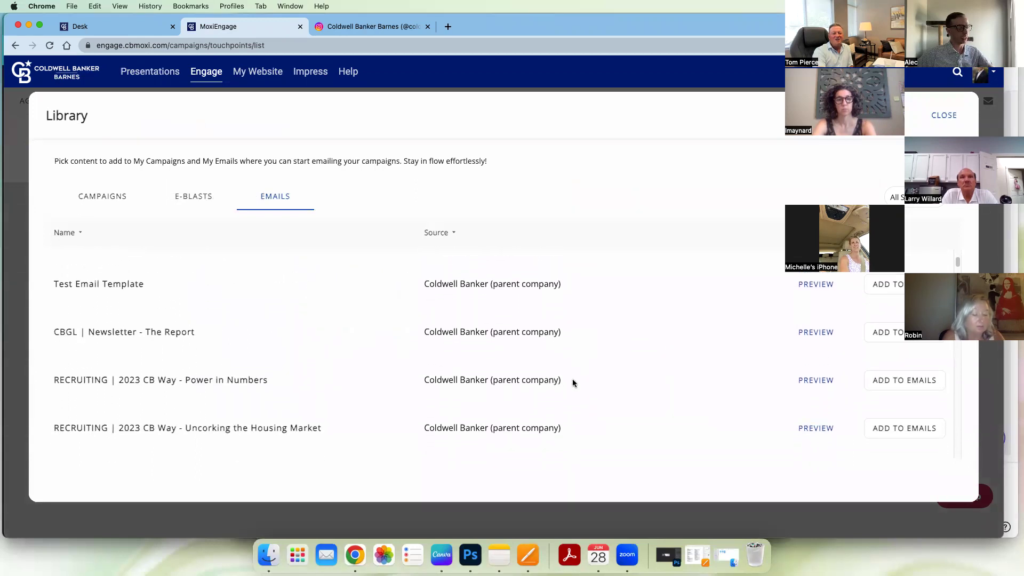
pyautogui.click(816, 381)
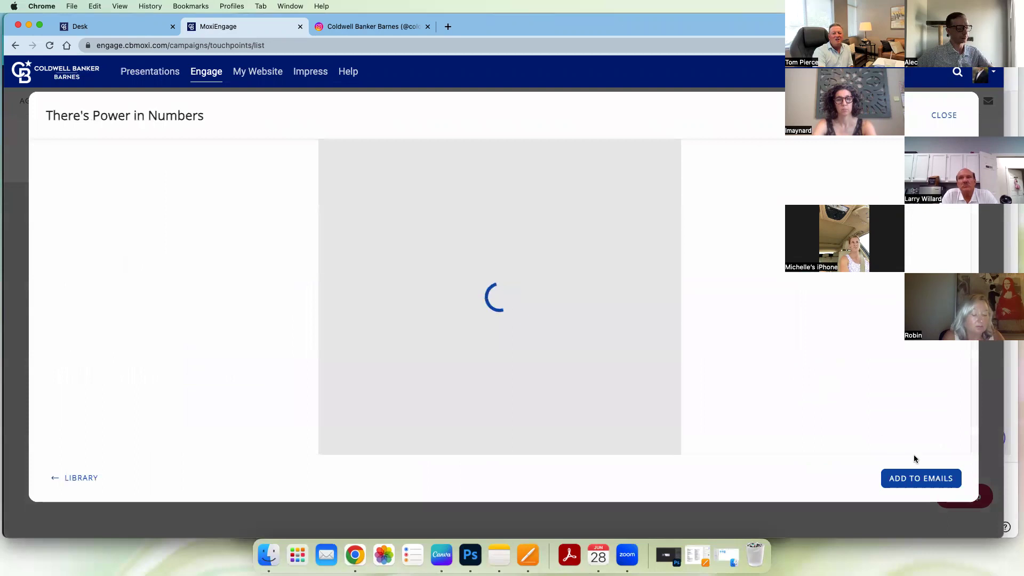
pyautogui.click(921, 486)
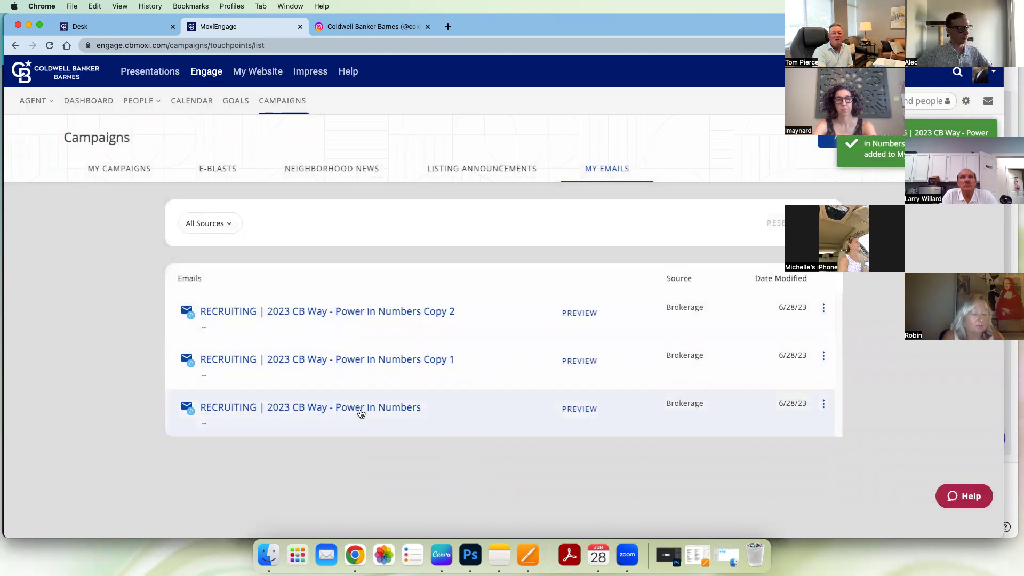
# - Open the original "RECRUITING | 2023 CB Way - Power in Numbers" email and save its setup with the header and signature included
pyautogui.click(361, 412)
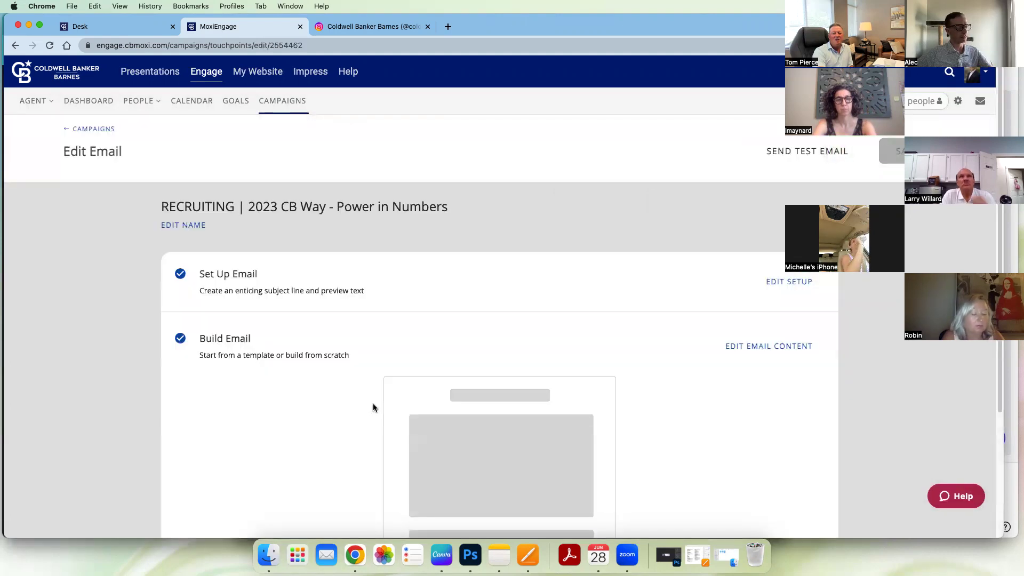
pyautogui.scroll(-1, 517, 339)
pyautogui.scroll(-1, 517, 340)
pyautogui.scroll(1, 515, 341)
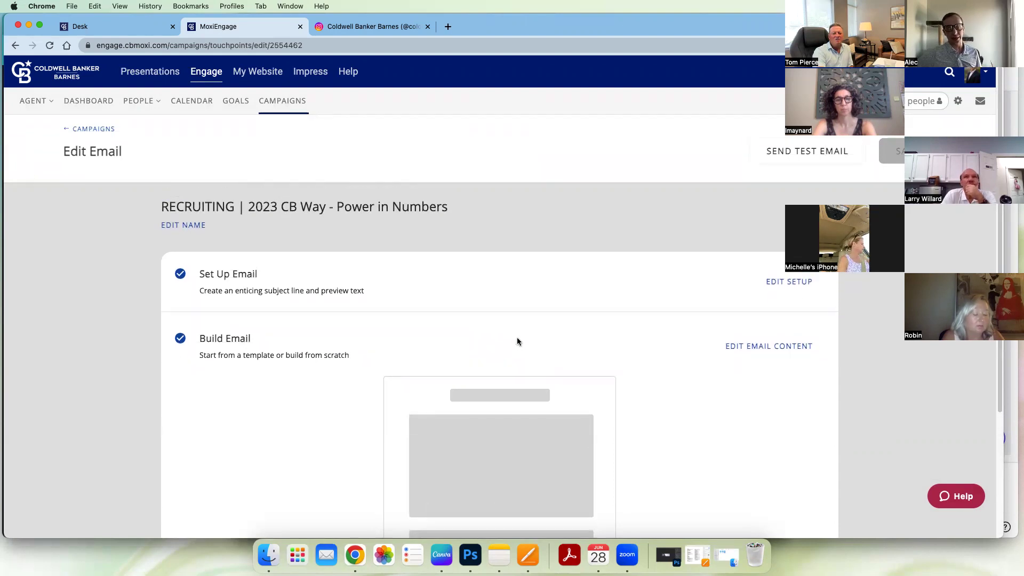
pyautogui.click(776, 288)
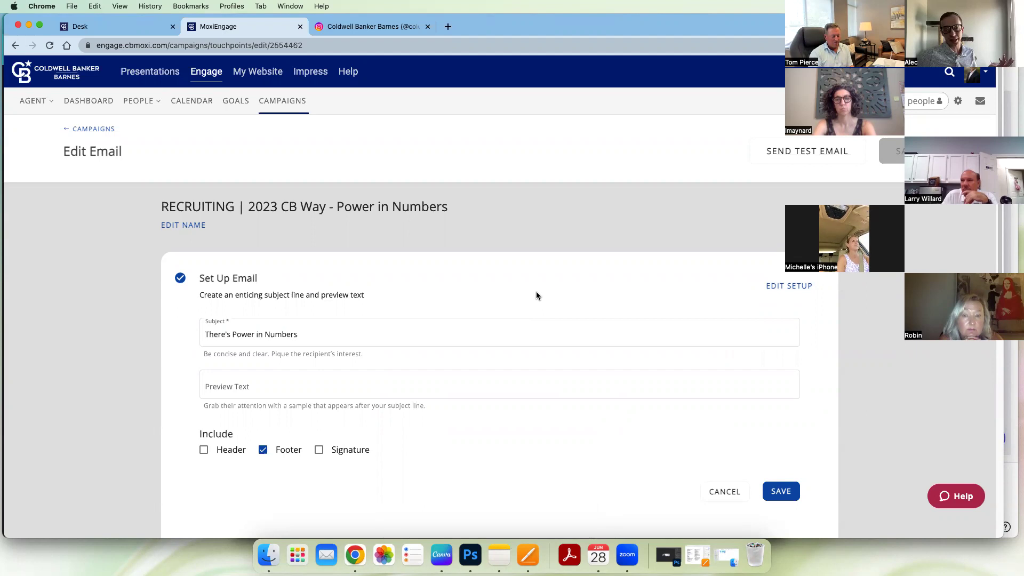
pyautogui.click(411, 331)
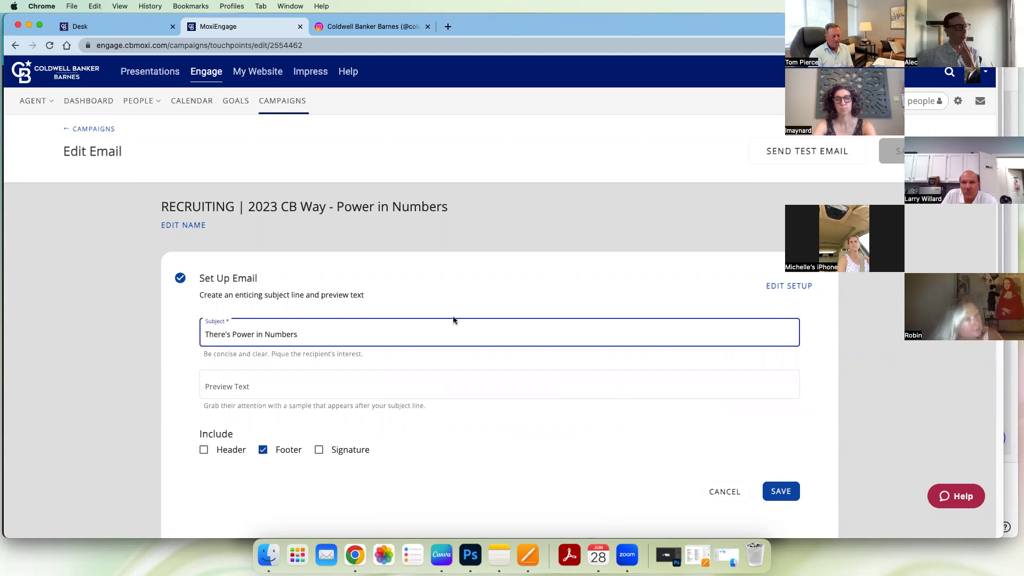
pyautogui.scroll(-1, 453, 315)
pyautogui.scroll(-2, 452, 320)
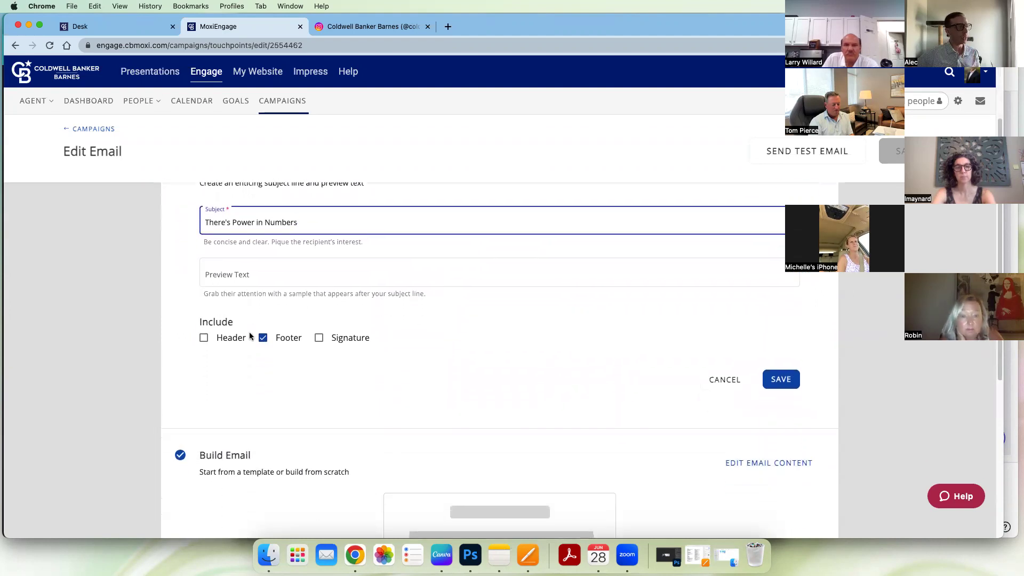
pyautogui.click(204, 338)
pyautogui.click(320, 339)
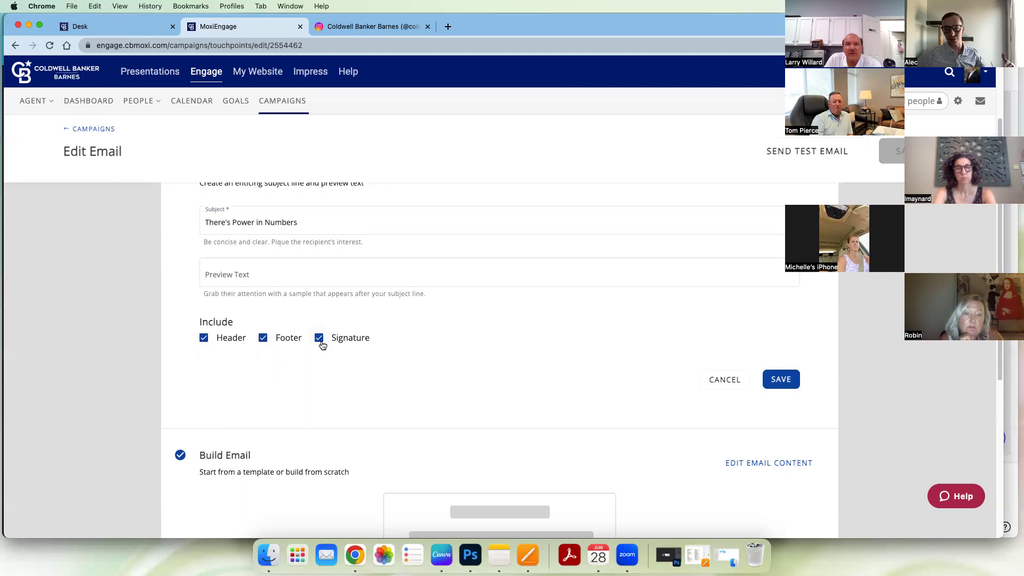
pyautogui.click(781, 379)
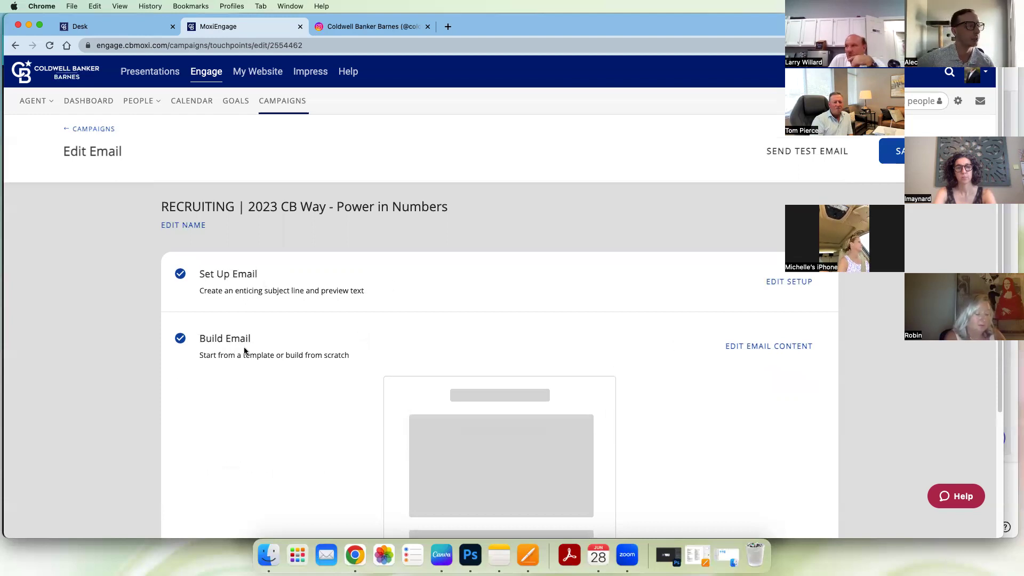
pyautogui.scroll(-4, 426, 394)
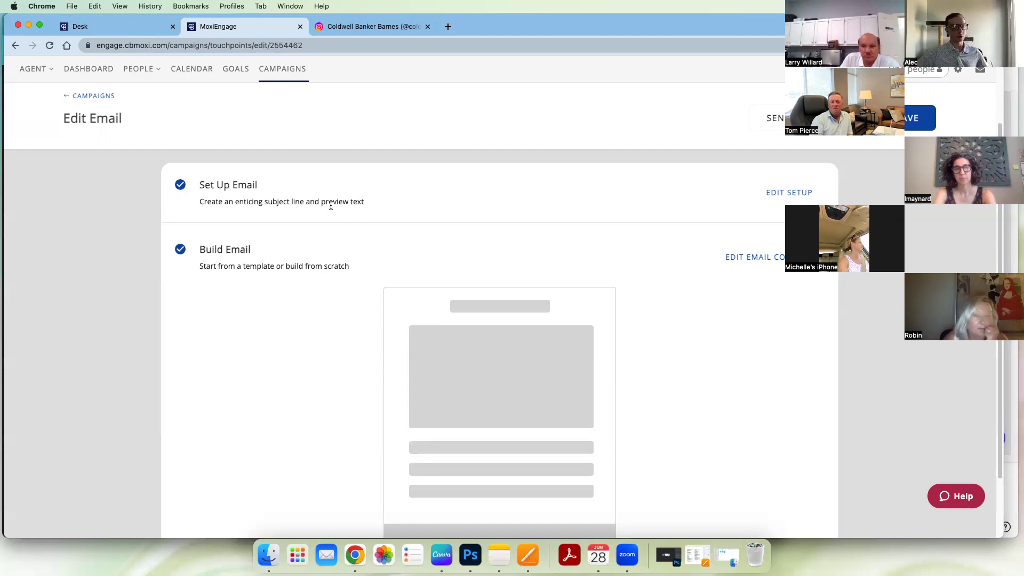
pyautogui.click(278, 75)
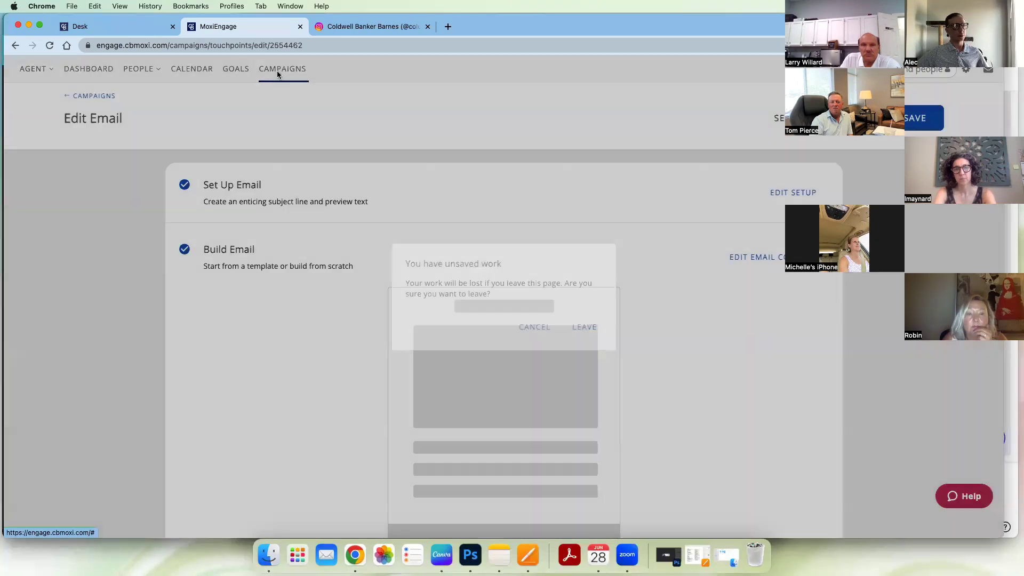
pyautogui.click(540, 326)
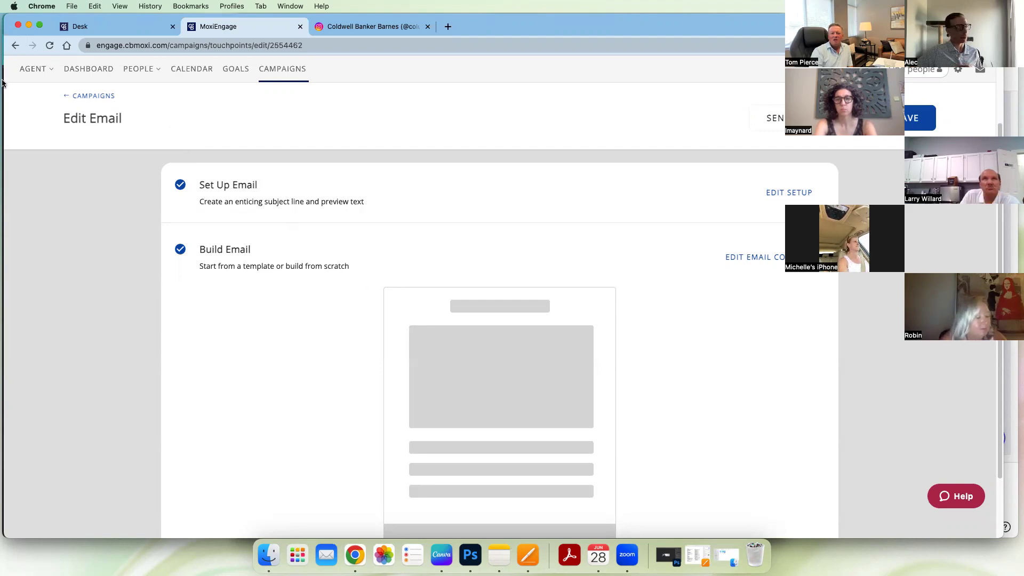
# - Look at the Agent Mode and Manager Mode options and choose Agent Mode
pyautogui.click(41, 70)
pyautogui.click(52, 95)
pyautogui.click(42, 75)
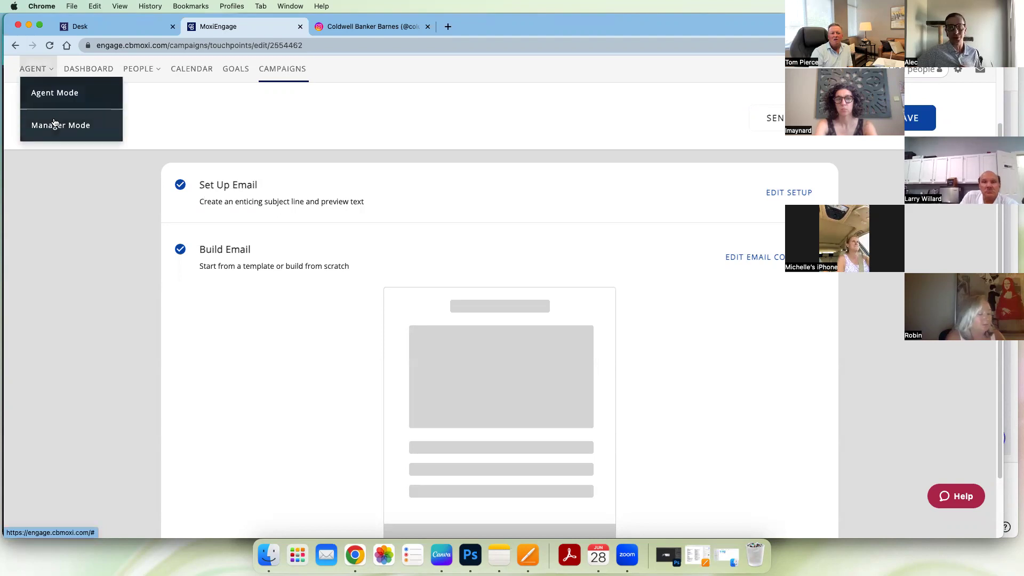
pyautogui.click(80, 94)
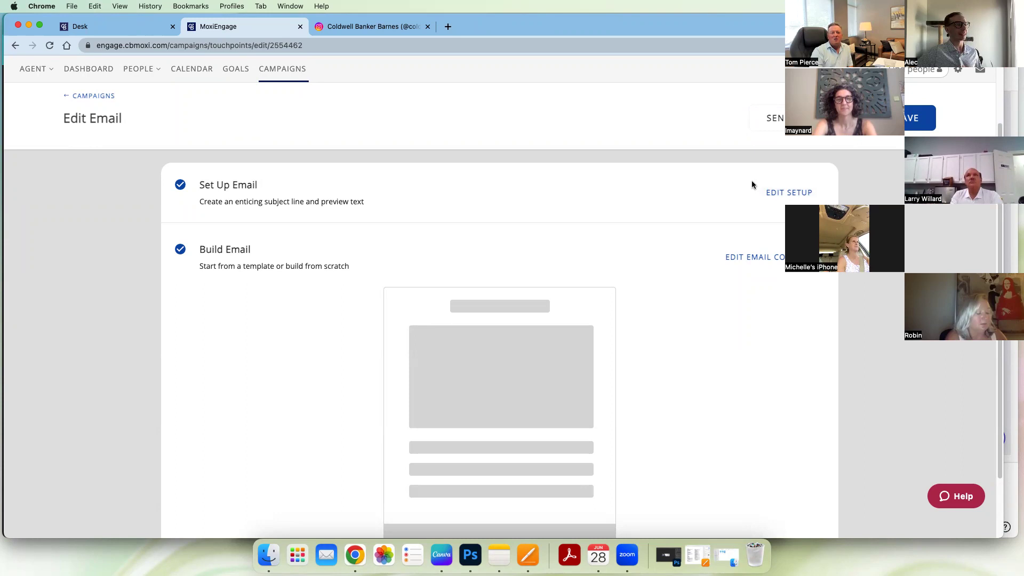
# - Review the email's subject and include options in its setup, collapse them, and open the email content for editing
pyautogui.click(789, 195)
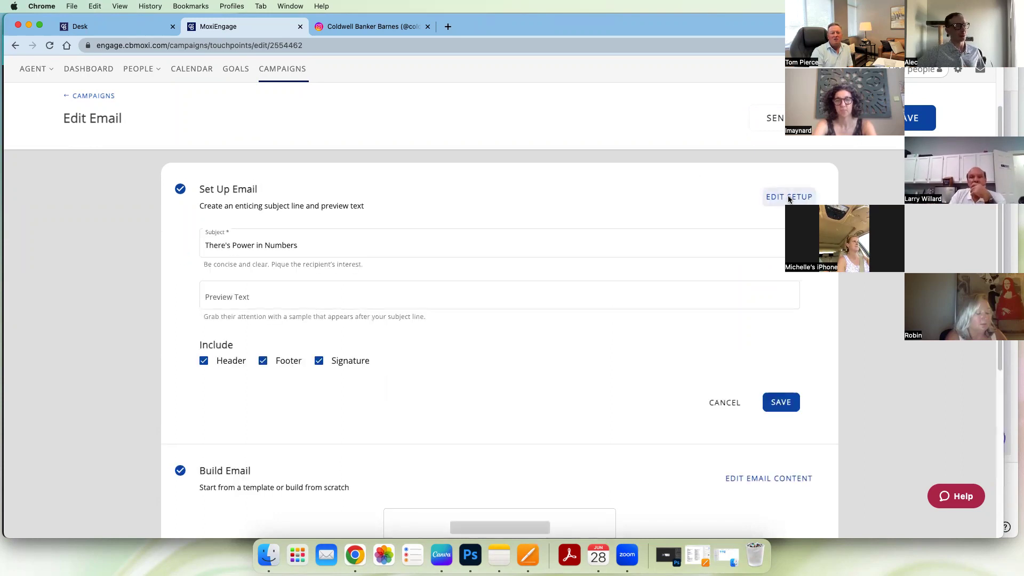
pyautogui.click(790, 197)
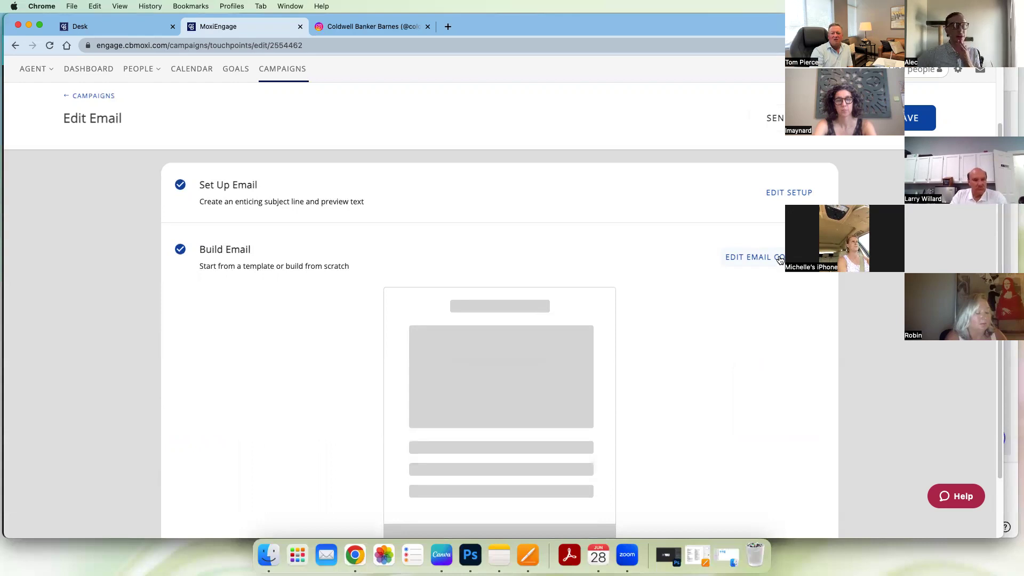
pyautogui.click(779, 259)
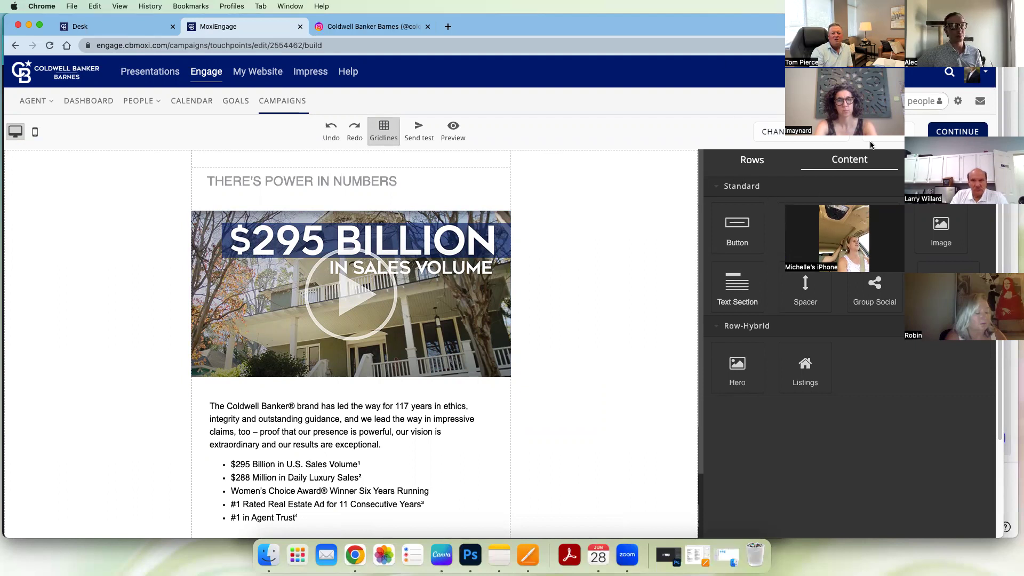
# - Browse the available email templates and replace the email's current template with Holiday Recipes
pyautogui.click(832, 138)
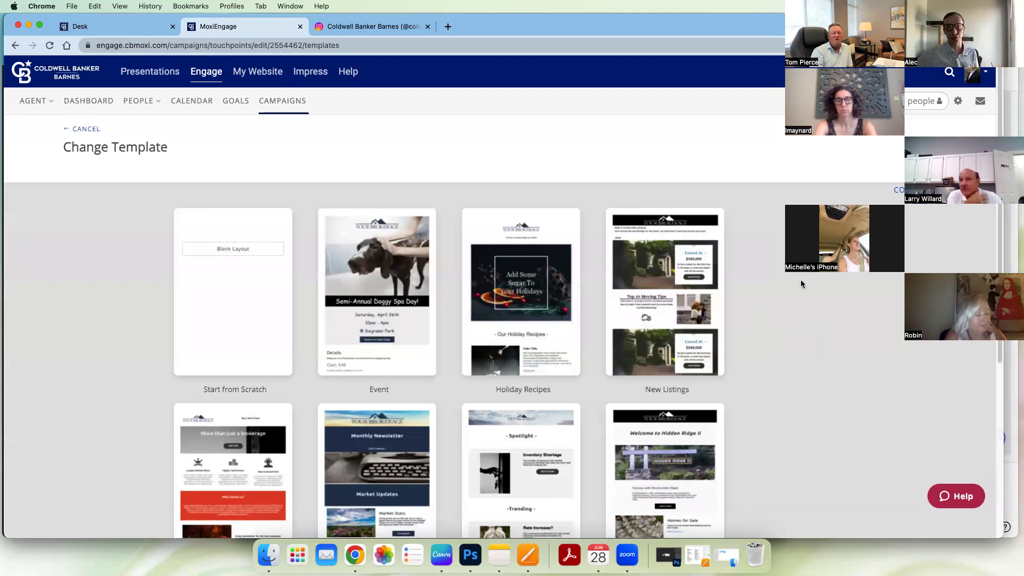
pyautogui.scroll(-1, 801, 279)
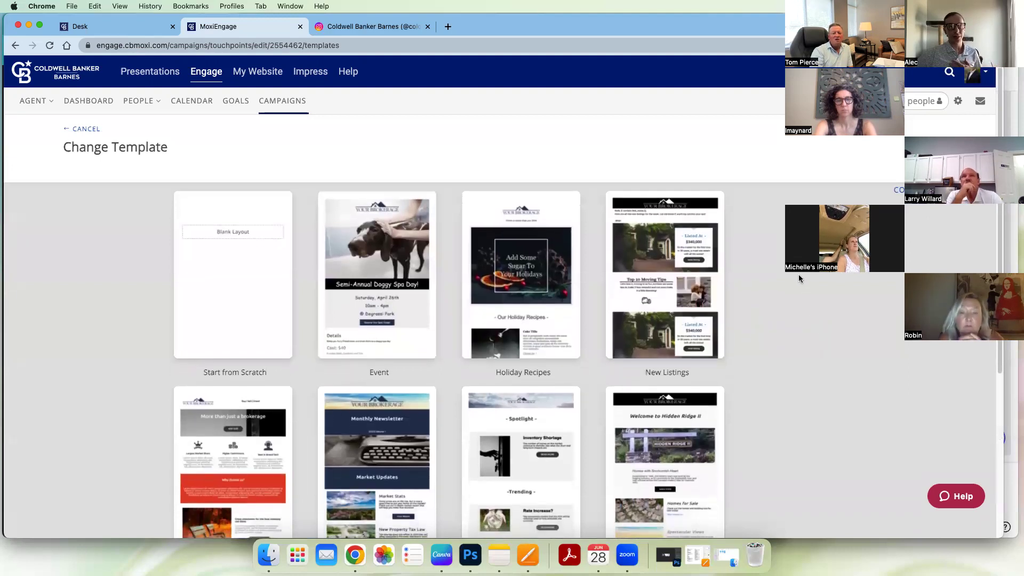
pyautogui.scroll(-3, 798, 275)
pyautogui.scroll(-5, 799, 275)
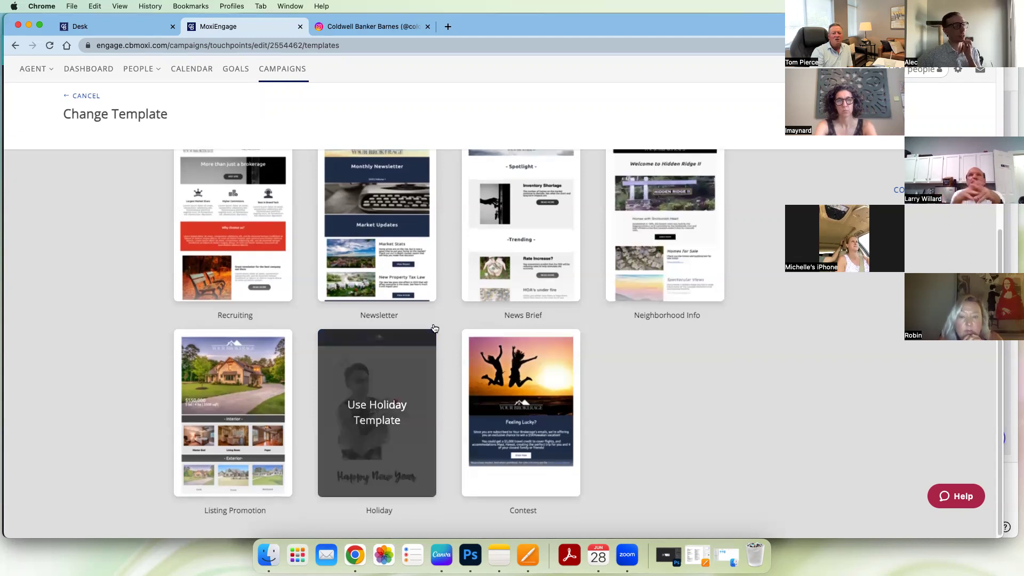
pyautogui.moveTo(430, 281)
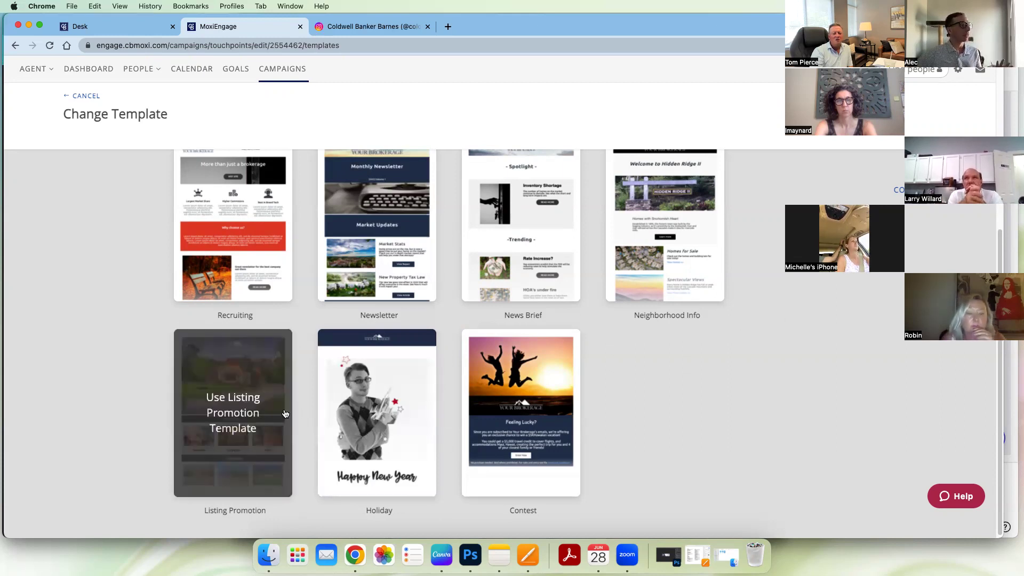
pyautogui.scroll(5, 645, 377)
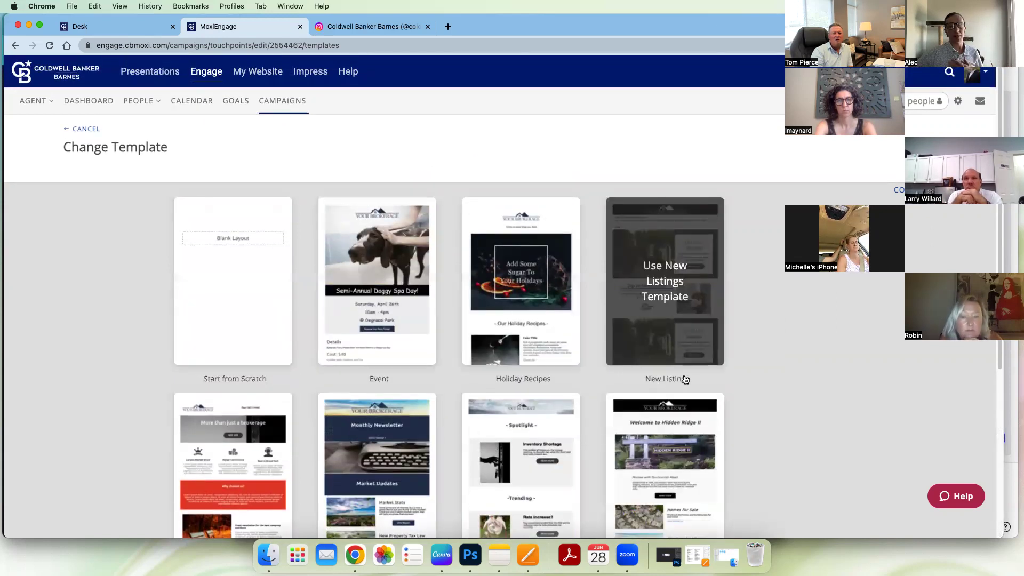
pyautogui.scroll(-1, 682, 357)
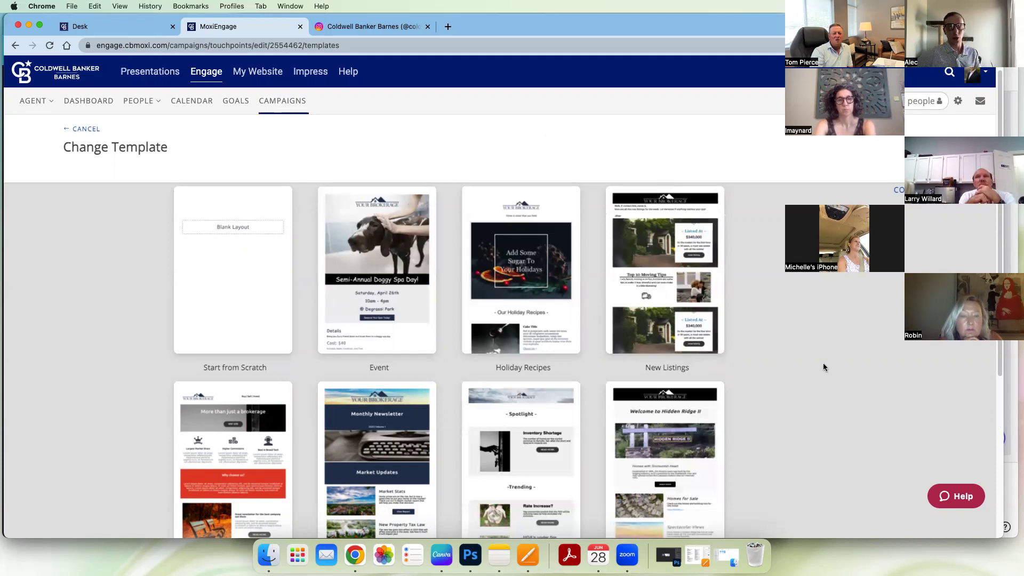
pyautogui.scroll(-2, 806, 349)
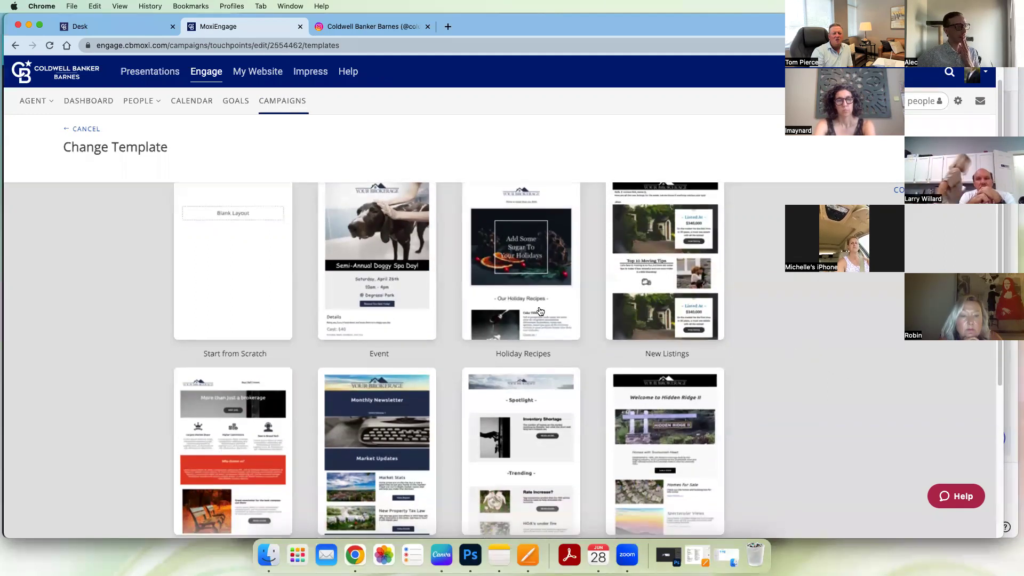
pyautogui.moveTo(523, 269)
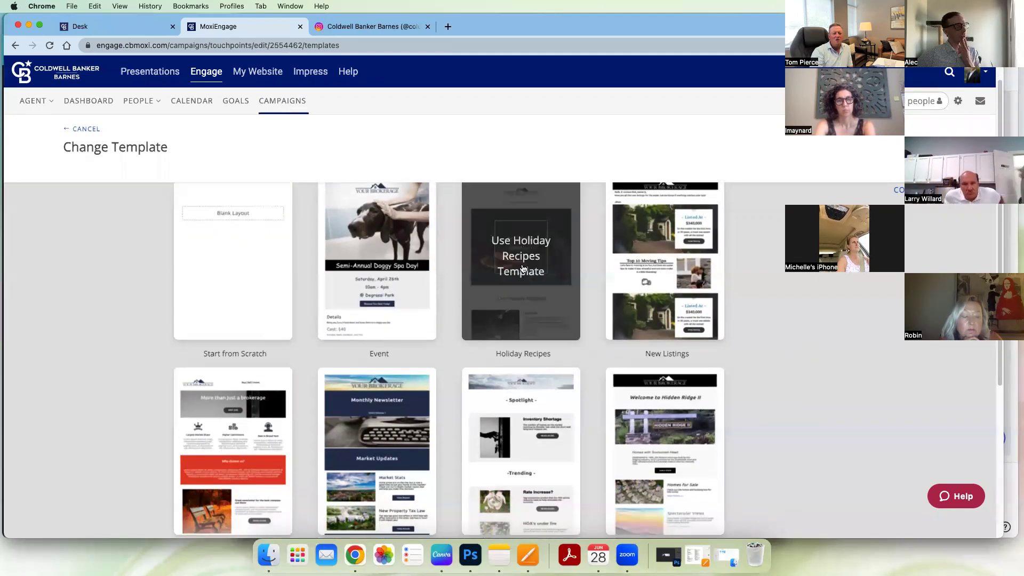
pyautogui.click(523, 268)
pyautogui.click(586, 329)
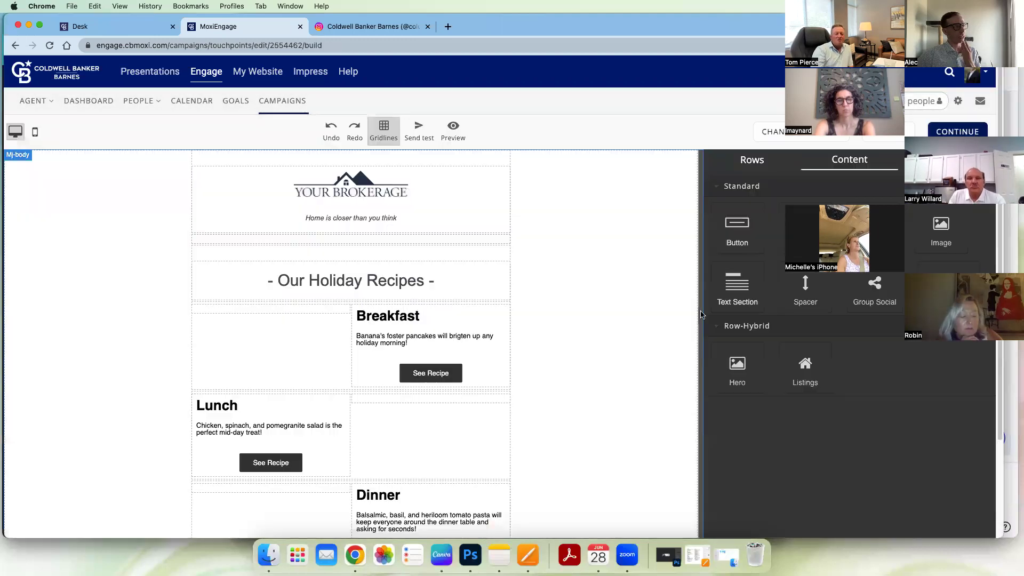
# - Look through the Holiday Recipes layout from its header image to the final recipe link
pyautogui.scroll(-2, 604, 306)
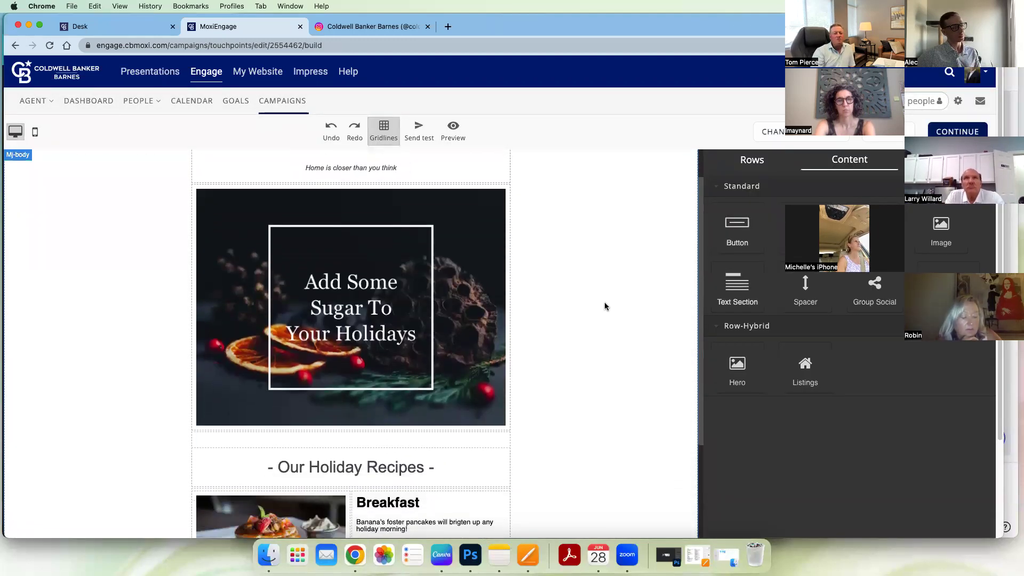
pyautogui.scroll(-3, 604, 306)
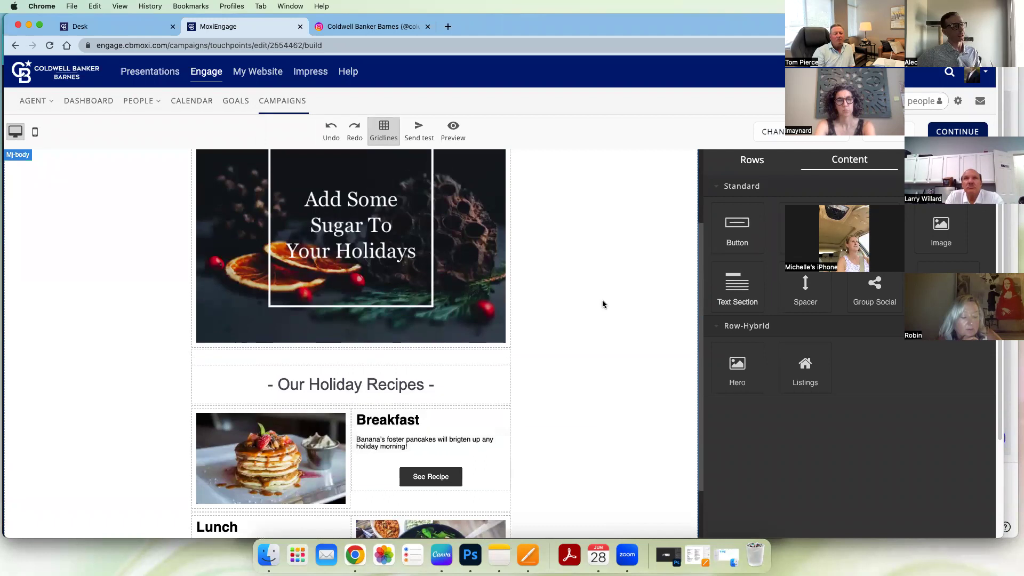
pyautogui.scroll(-4, 308, 444)
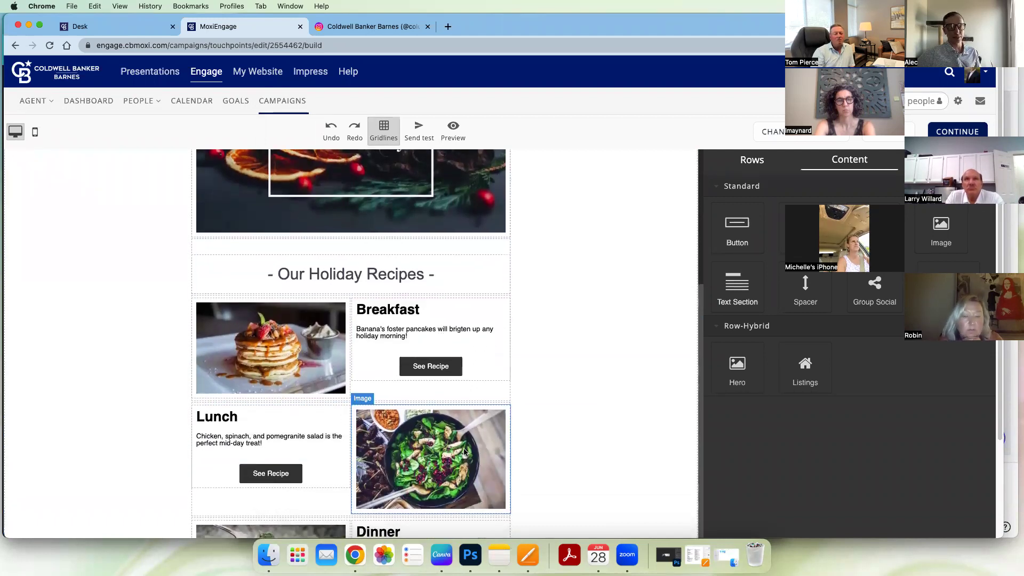
pyautogui.scroll(-8, 393, 383)
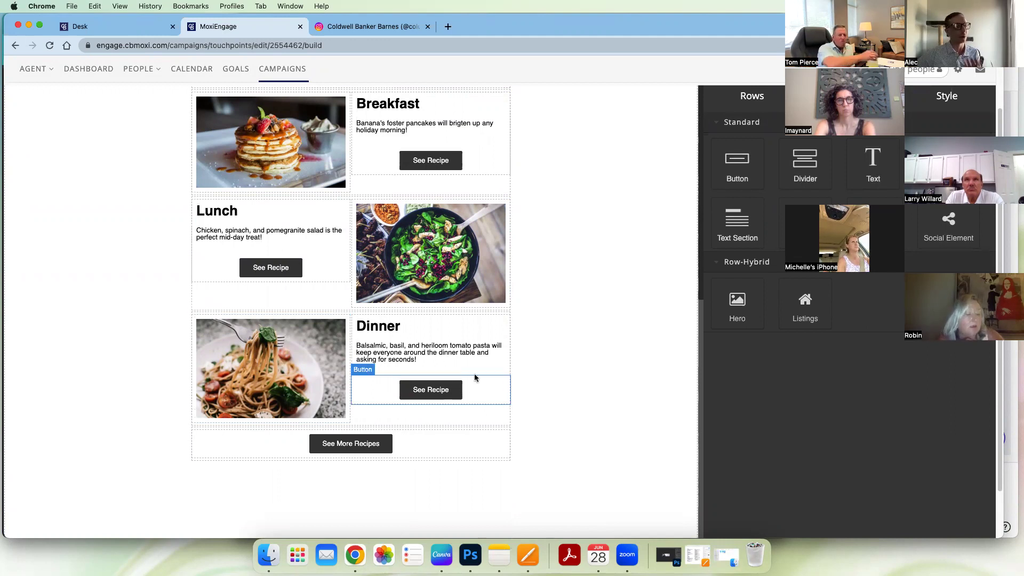
pyautogui.scroll(5, 470, 317)
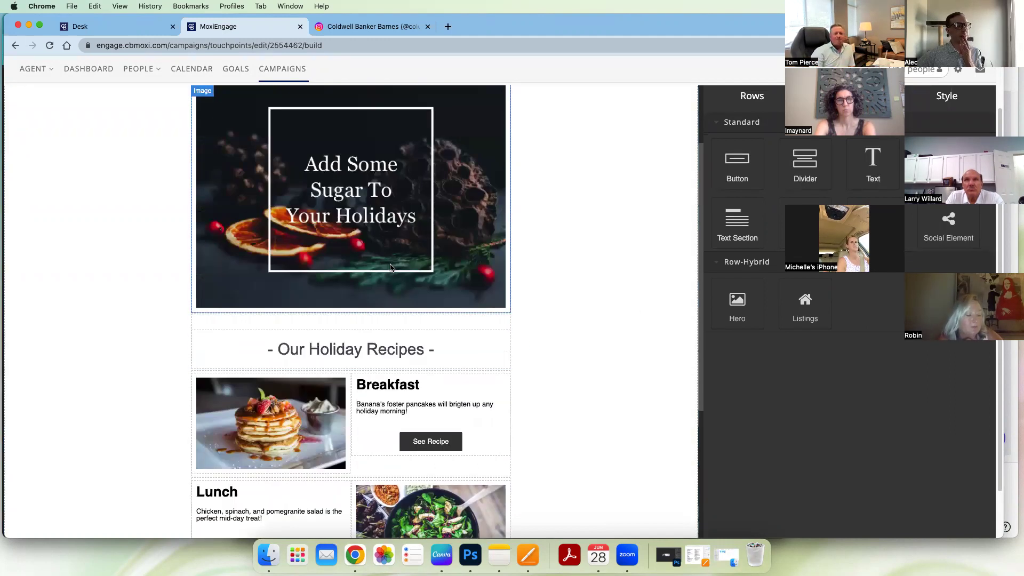
pyautogui.scroll(2, 397, 277)
pyautogui.scroll(3, 515, 289)
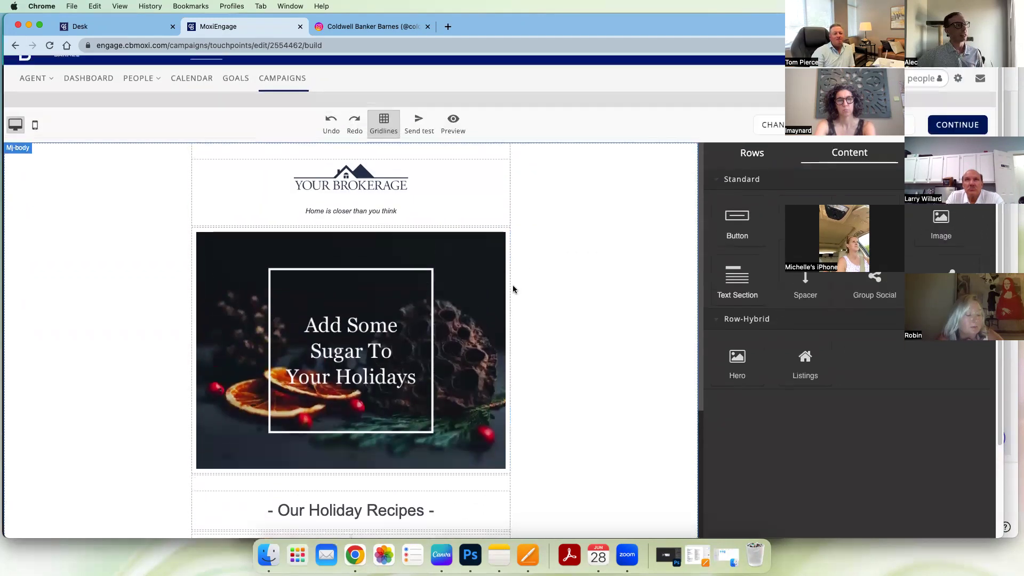
# - Change the email's template to Event and look over its layout
pyautogui.click(805, 136)
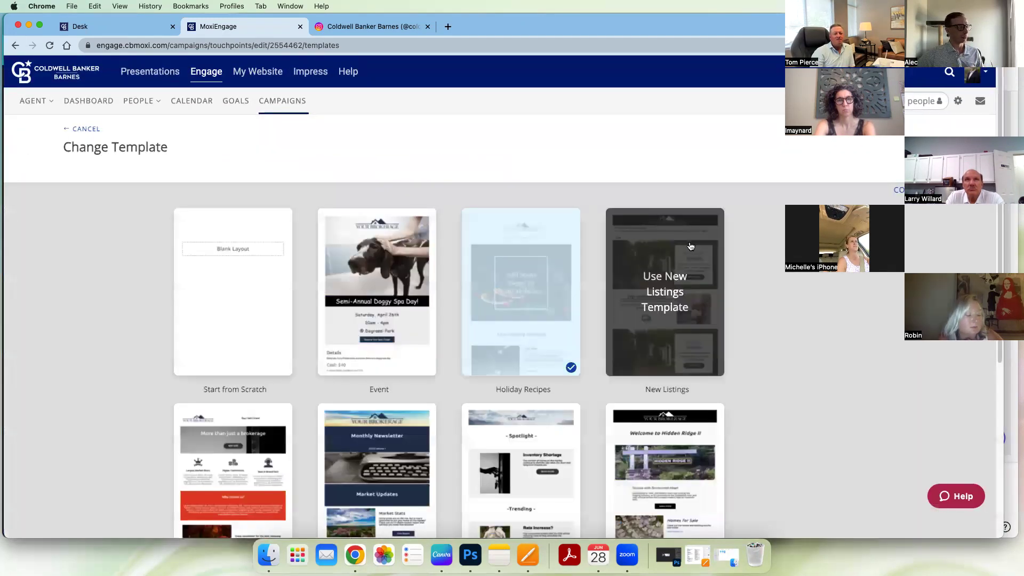
pyautogui.click(382, 307)
pyautogui.click(584, 327)
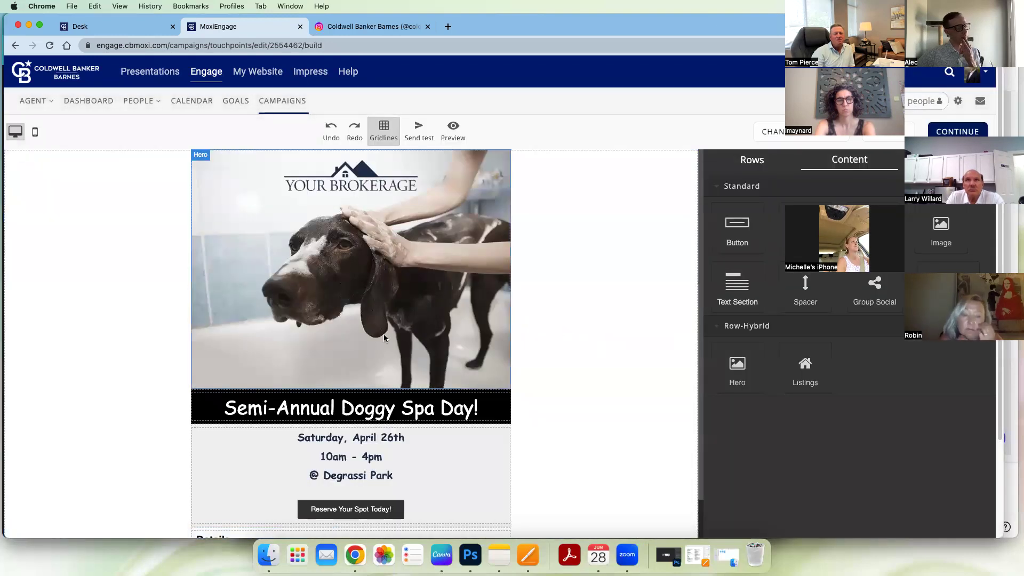
pyautogui.scroll(-5, 384, 337)
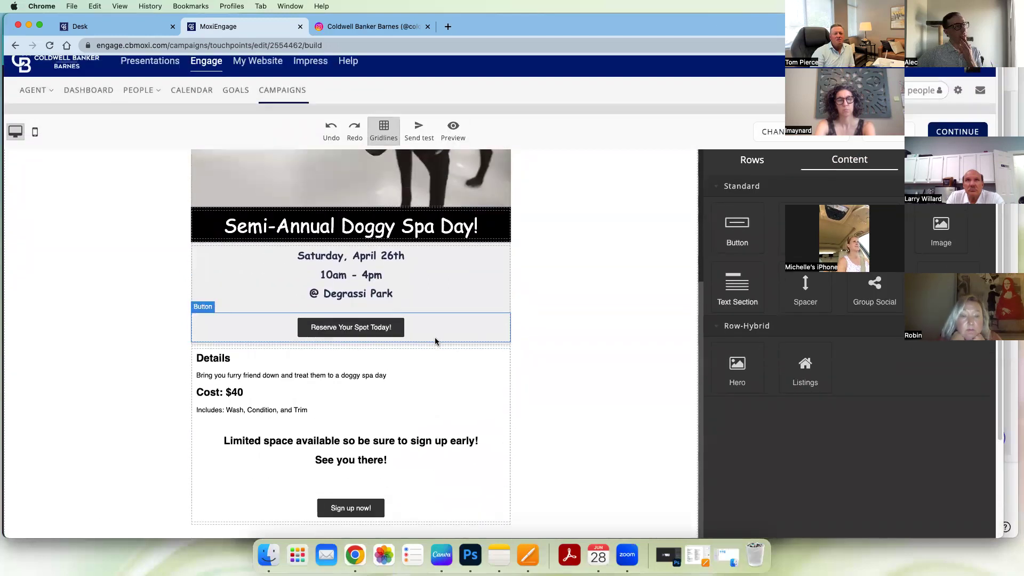
pyautogui.scroll(5, 435, 341)
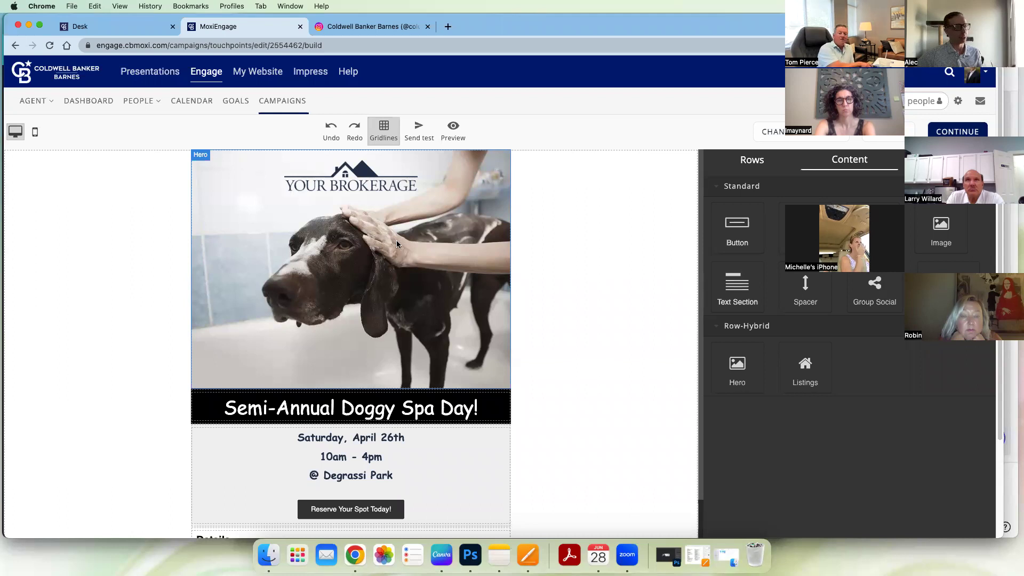
# - Delete the dog-washing hero image and select the heading, date and reservation button blocks in turn
pyautogui.click(369, 272)
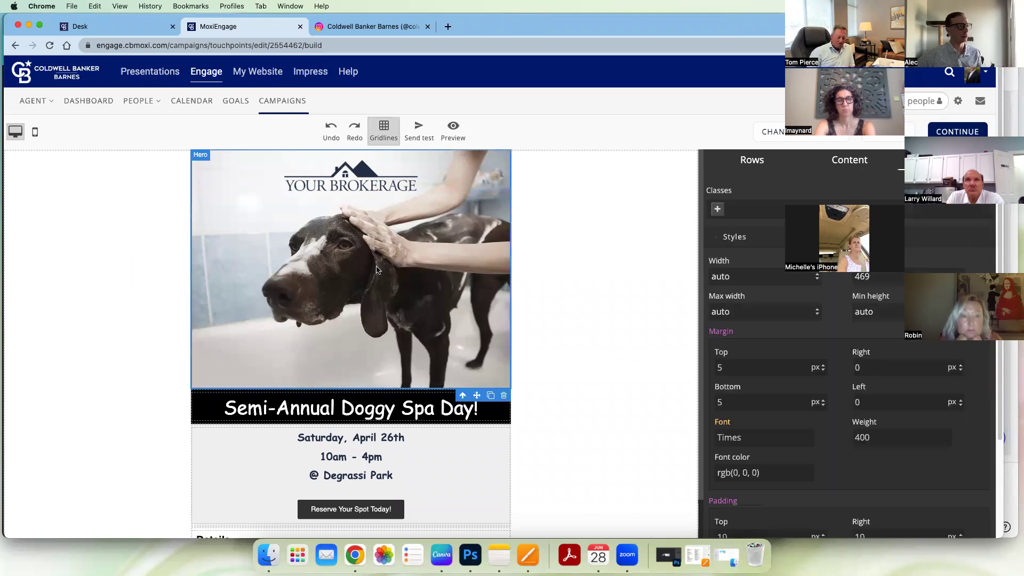
pyautogui.click(503, 396)
pyautogui.doubleClick(426, 176)
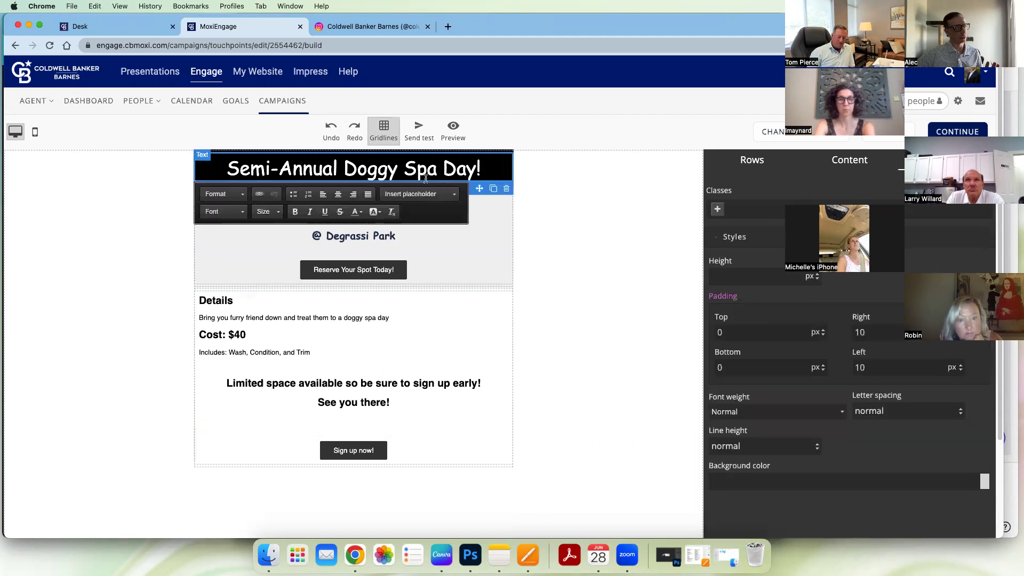
pyautogui.click(501, 214)
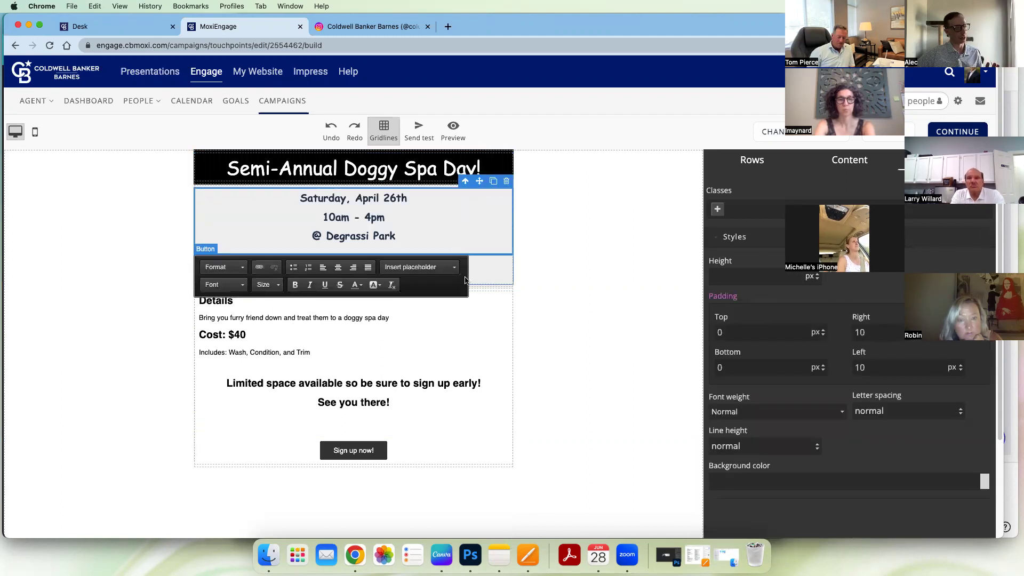
pyautogui.click(496, 275)
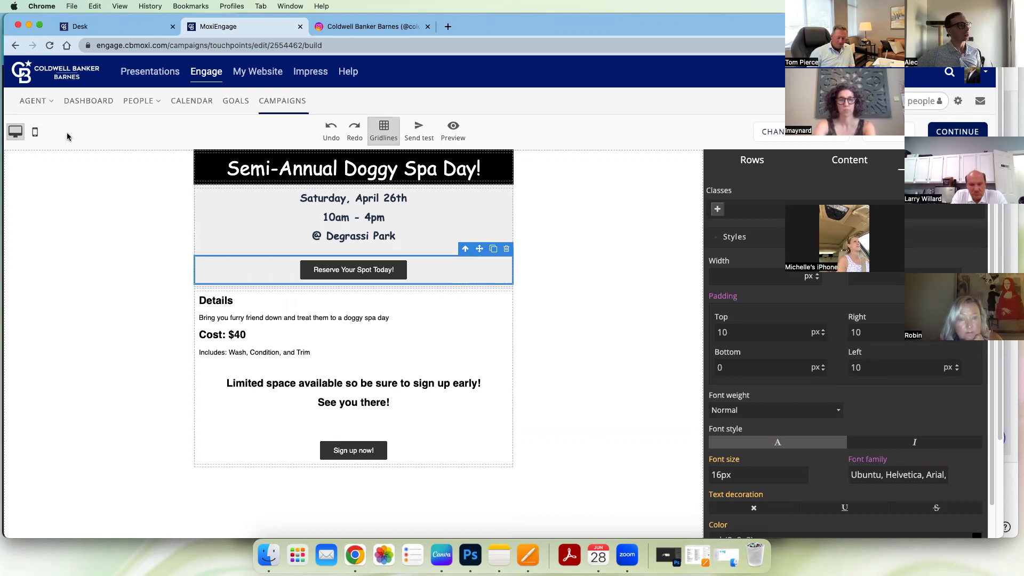
# - Check the event email's layout in mobile view and return to desktop view
pyautogui.click(36, 133)
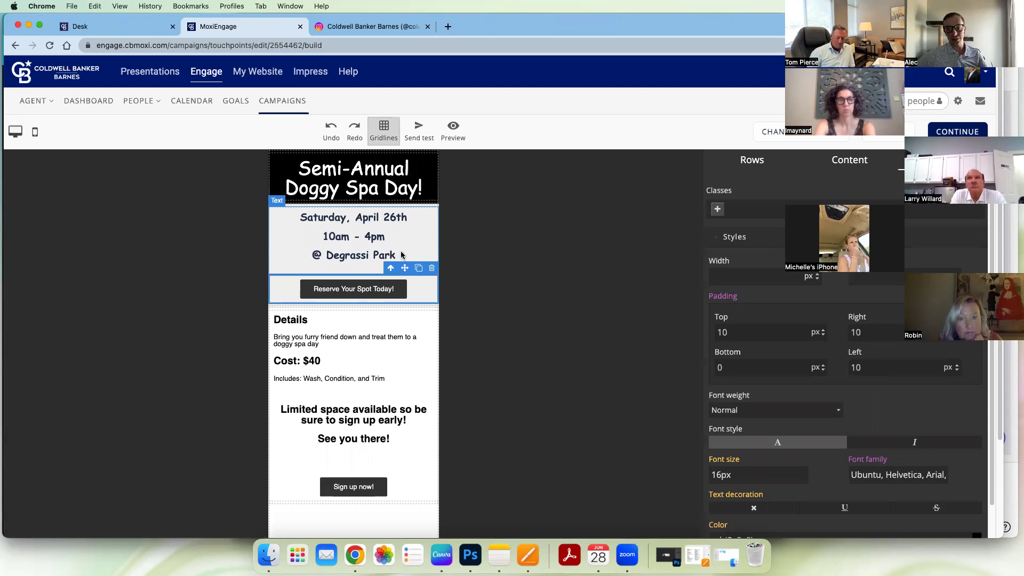
pyautogui.scroll(-3, 397, 277)
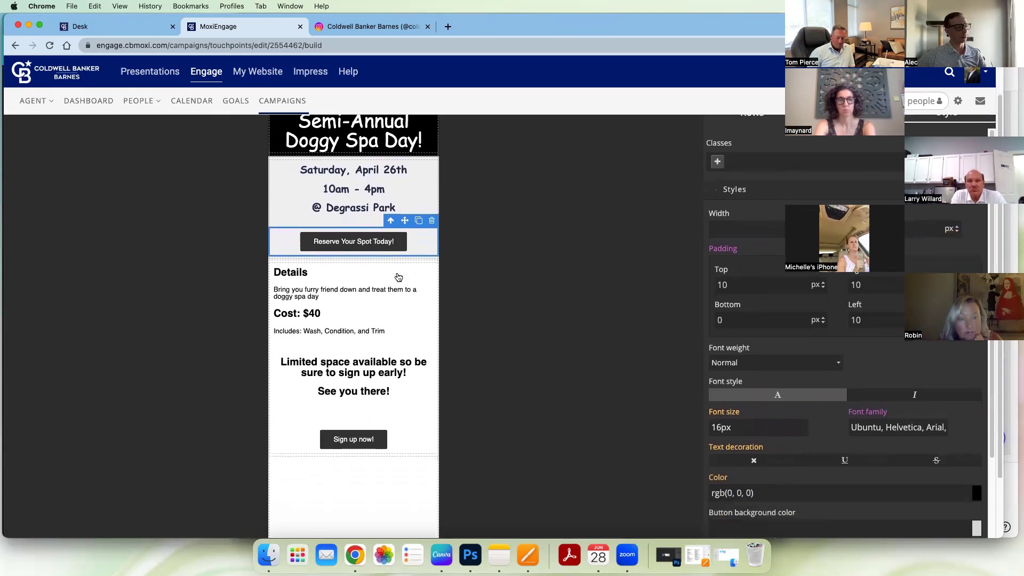
pyautogui.scroll(3, 397, 276)
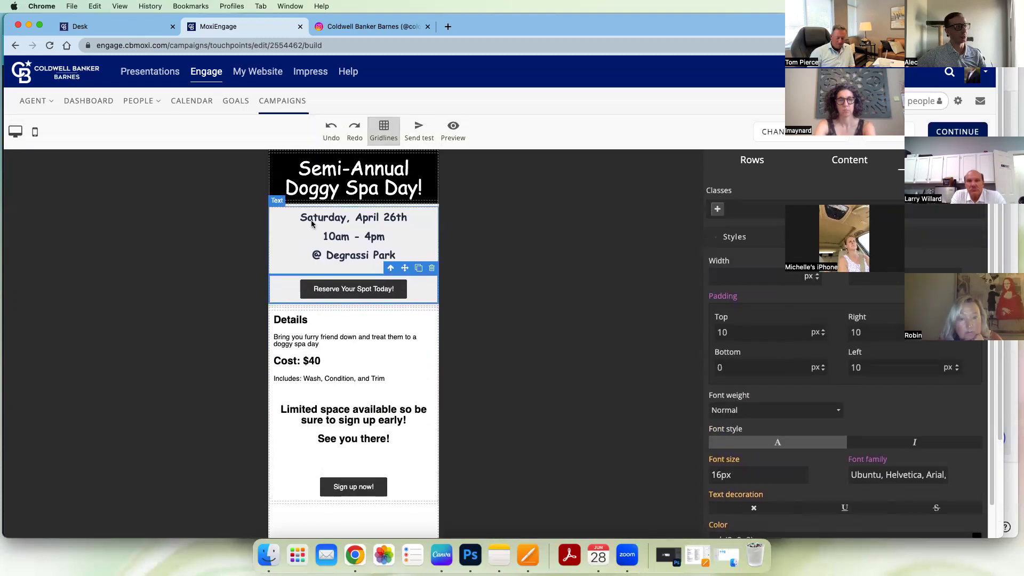
pyautogui.click(16, 132)
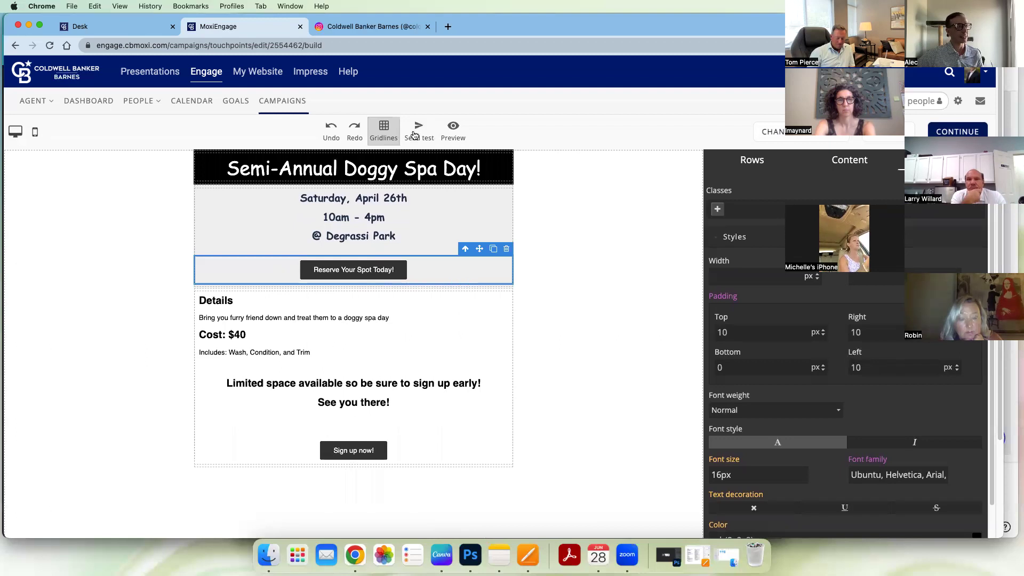
# - Preview the full event email with its header, signature and footer, close the preview, and select the email body
pyautogui.click(453, 129)
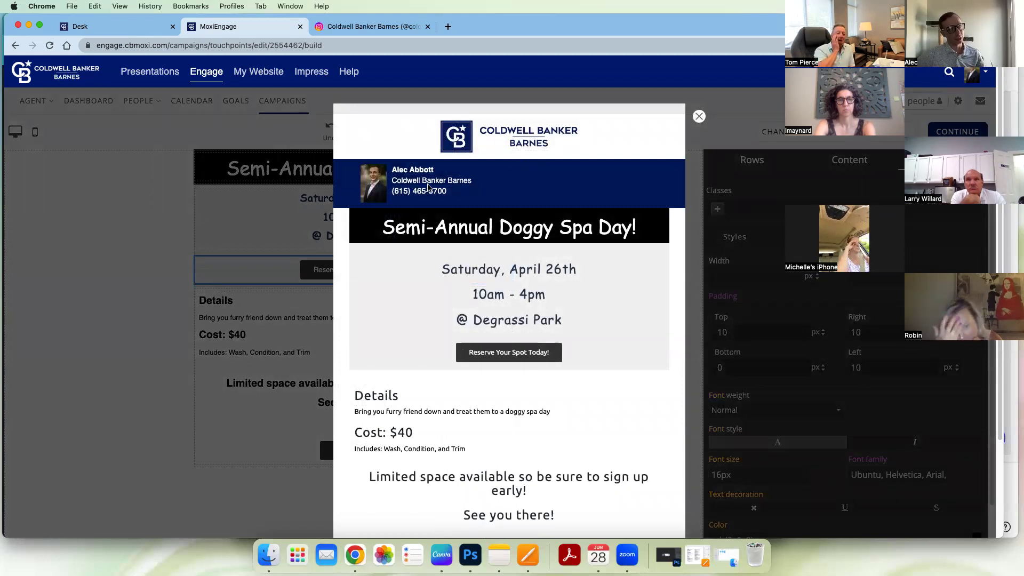
pyautogui.scroll(-5, 518, 236)
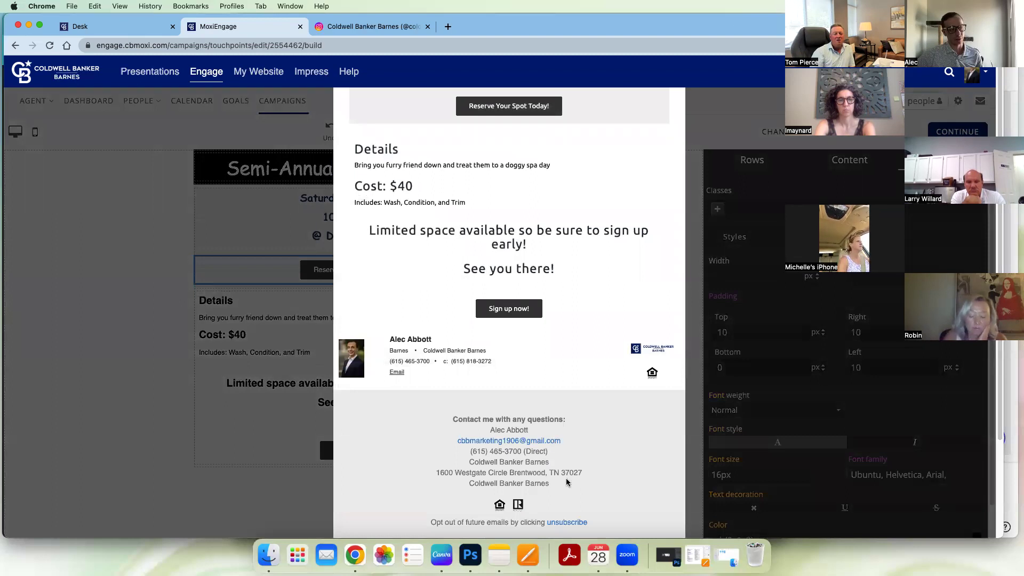
pyautogui.scroll(-3, 564, 479)
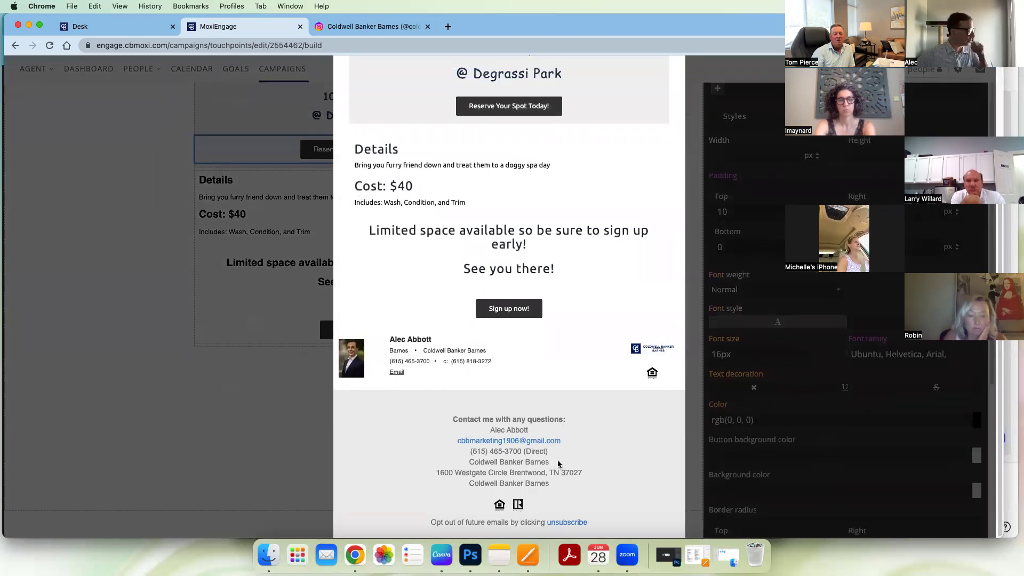
pyautogui.scroll(3, 566, 428)
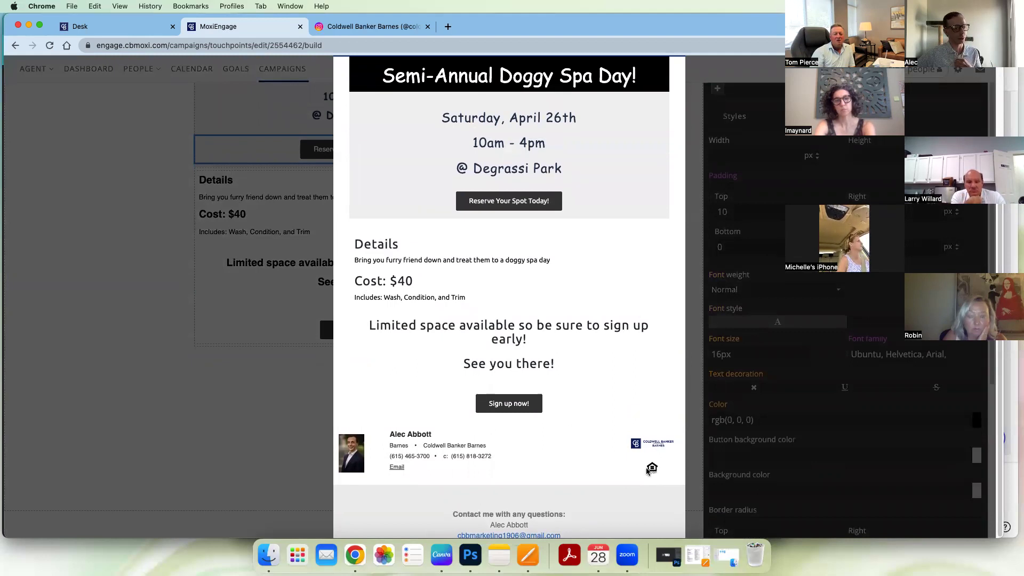
pyautogui.scroll(3, 499, 448)
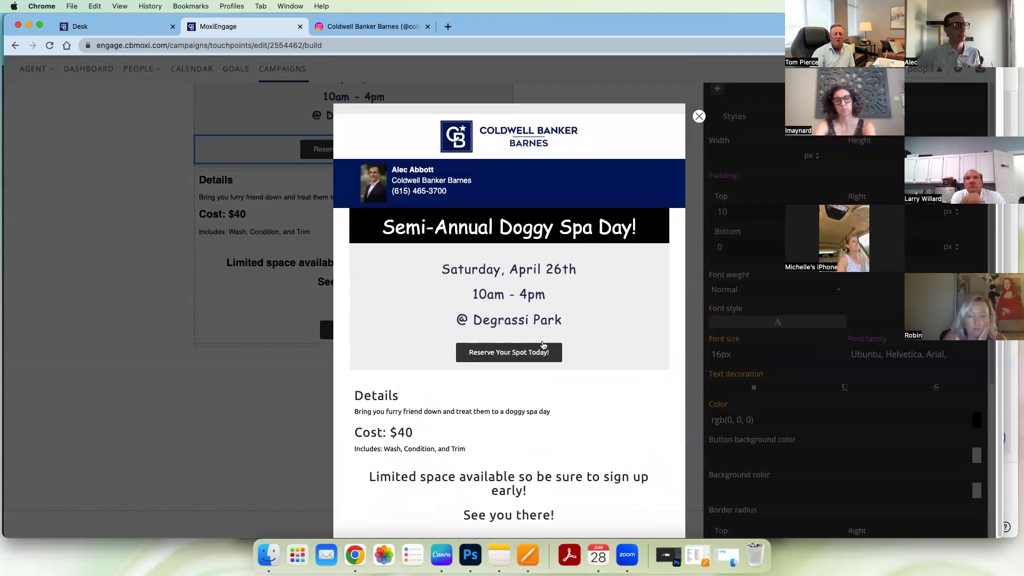
pyautogui.click(699, 117)
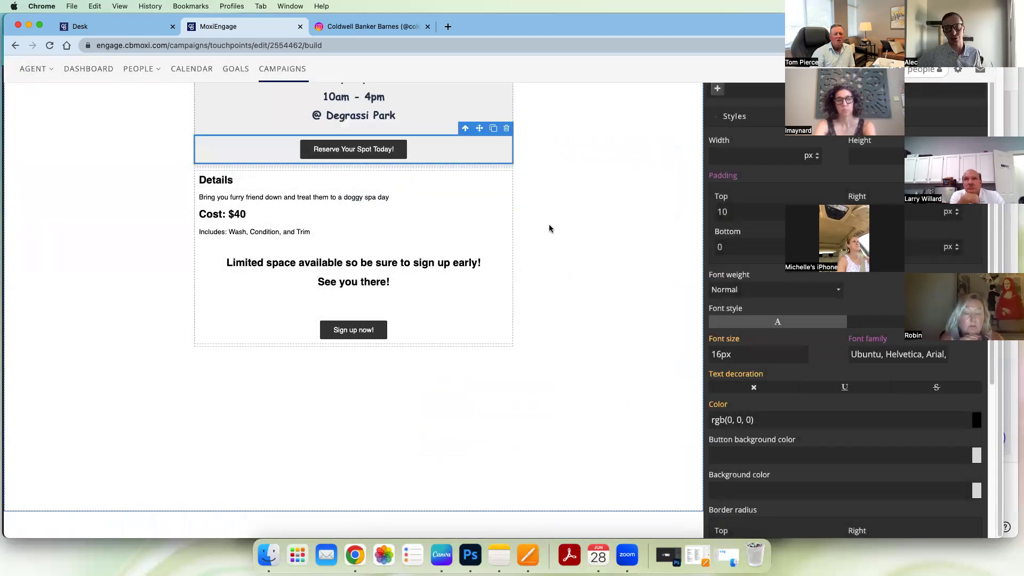
pyautogui.scroll(5, 549, 228)
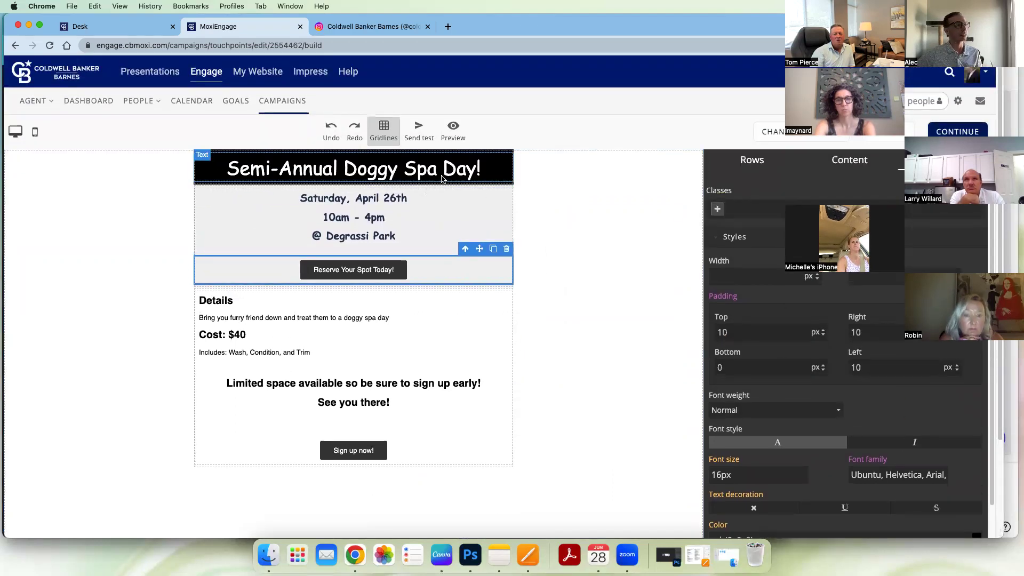
pyautogui.click(659, 185)
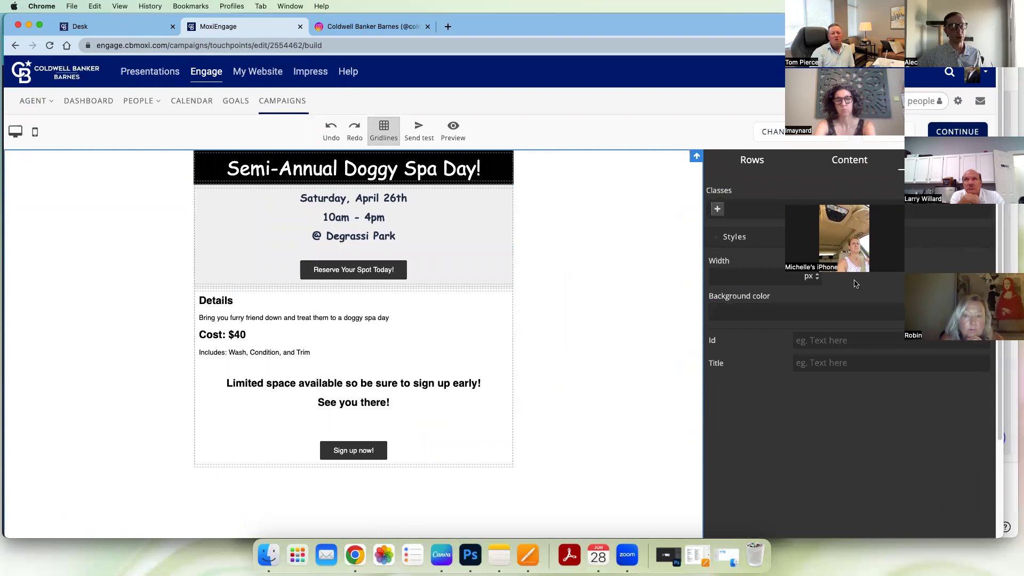
# - Insert a one-column row and a three-column row above the Details section of the email
pyautogui.click(751, 162)
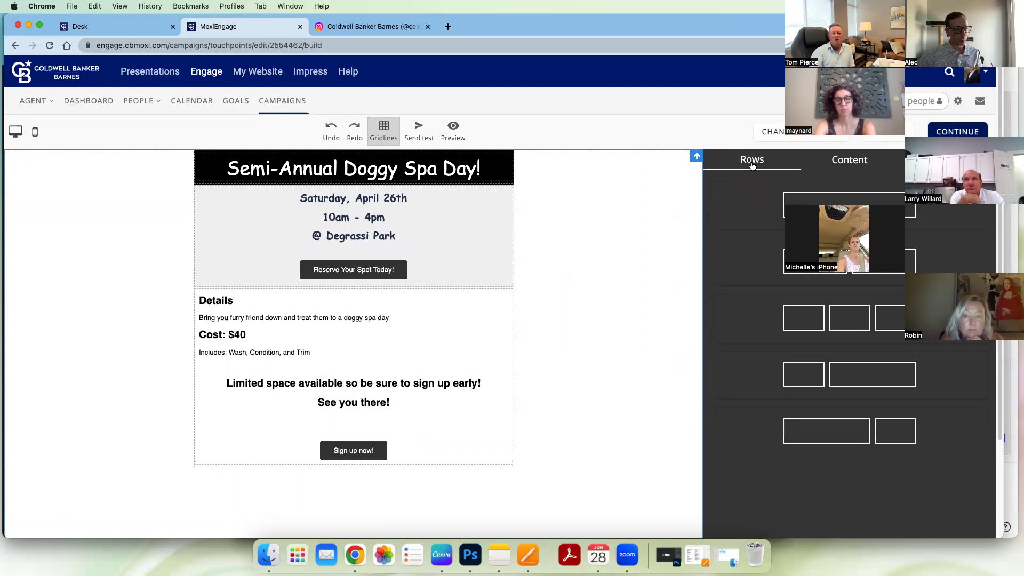
pyautogui.moveTo(832, 205); pyautogui.dragTo(478, 293)
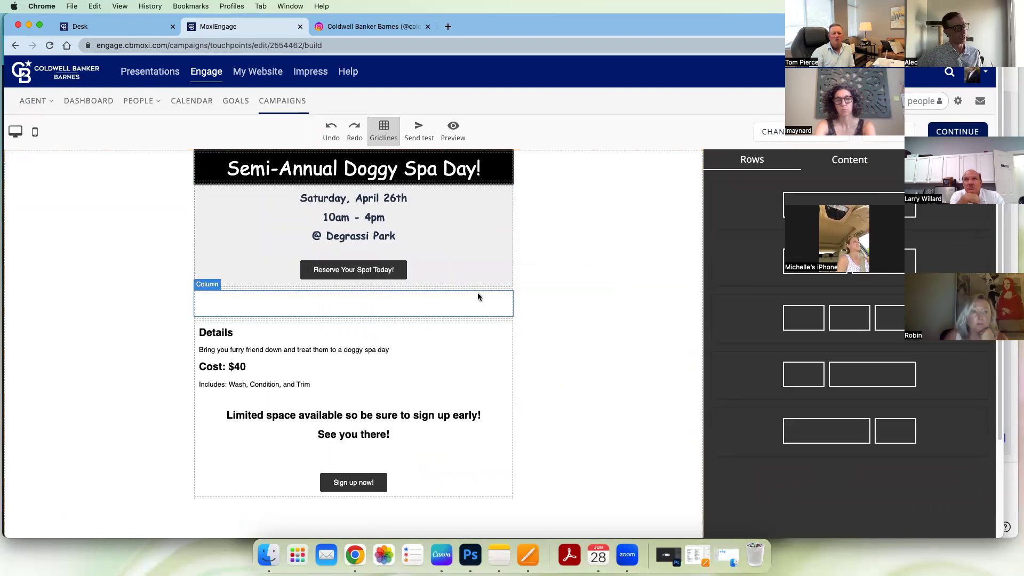
pyautogui.click(420, 311)
pyautogui.click(752, 160)
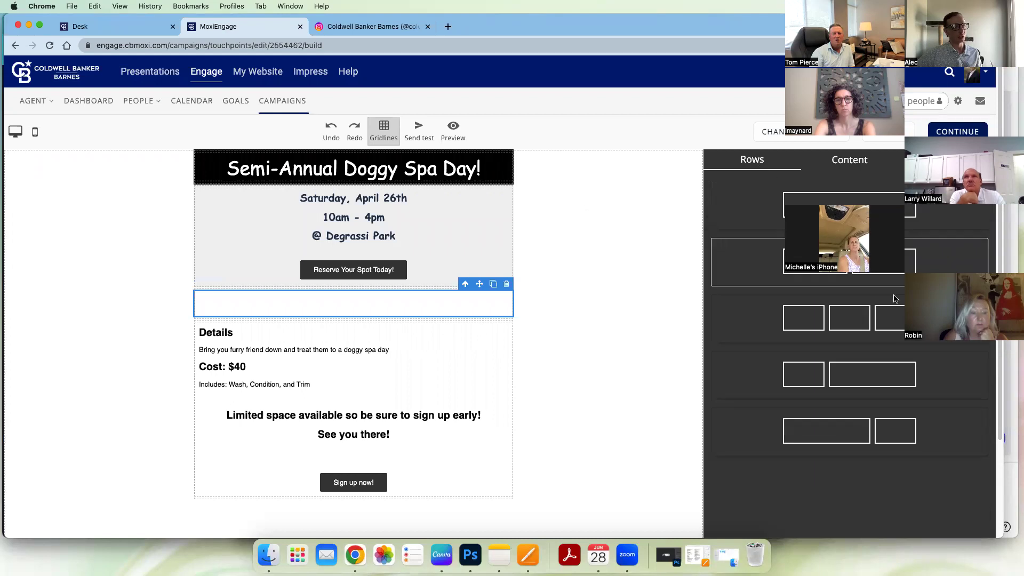
pyautogui.moveTo(895, 299); pyautogui.dragTo(484, 333)
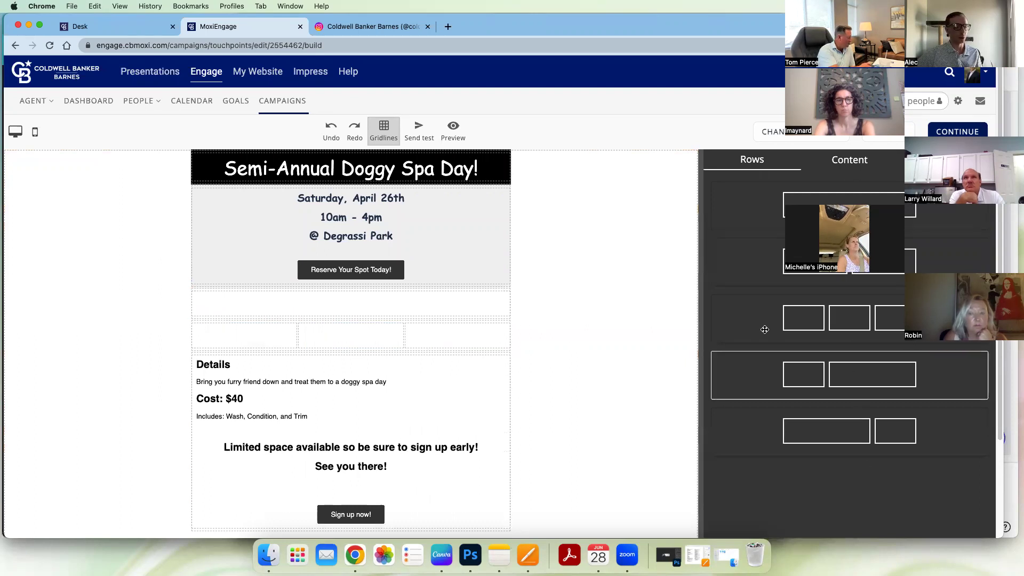
# - Delete the three-column row's columns and insert two new three-column rows above the Details section
pyautogui.click(497, 324)
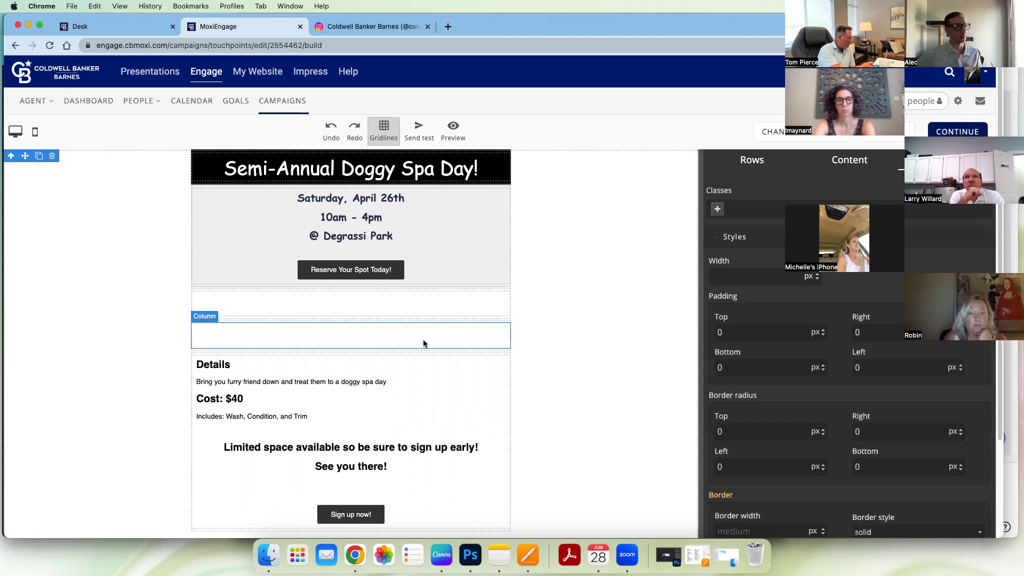
pyautogui.click(504, 317)
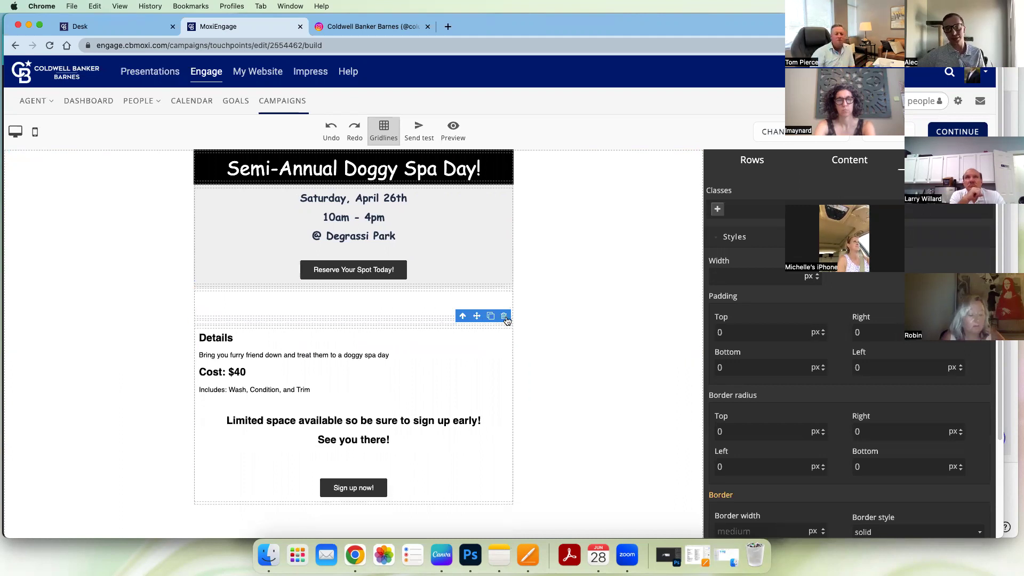
pyautogui.click(828, 164)
pyautogui.click(753, 162)
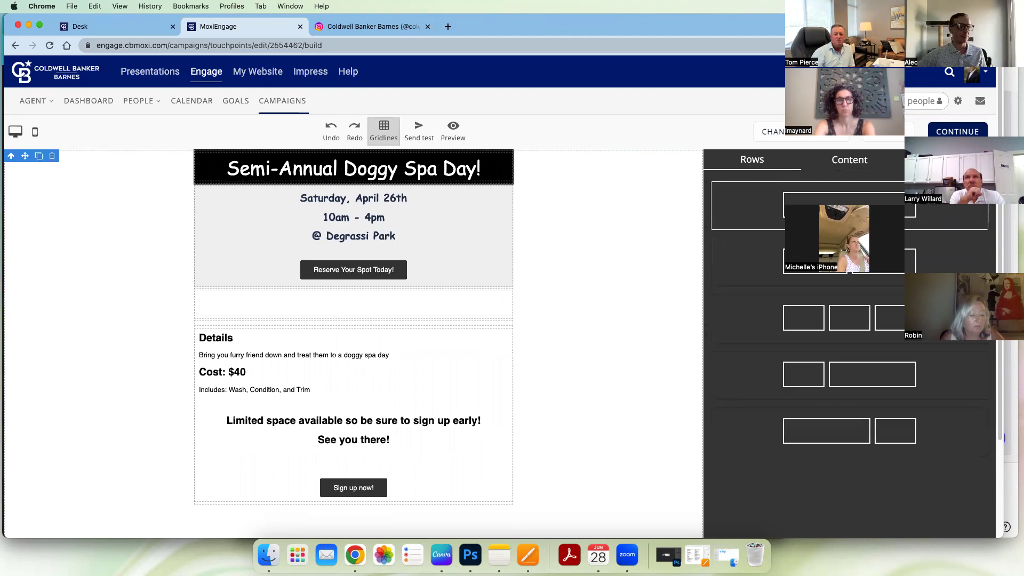
pyautogui.moveTo(883, 330); pyautogui.dragTo(475, 343)
pyautogui.moveTo(875, 320); pyautogui.dragTo(482, 363)
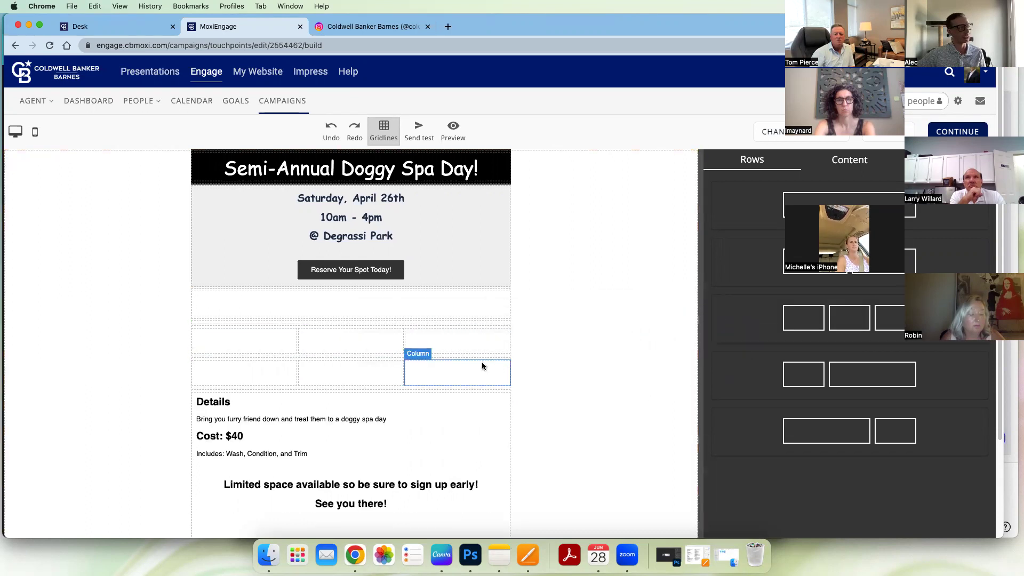
# - Insert a Hero block between the lower three-column row and the Details section
pyautogui.click(311, 343)
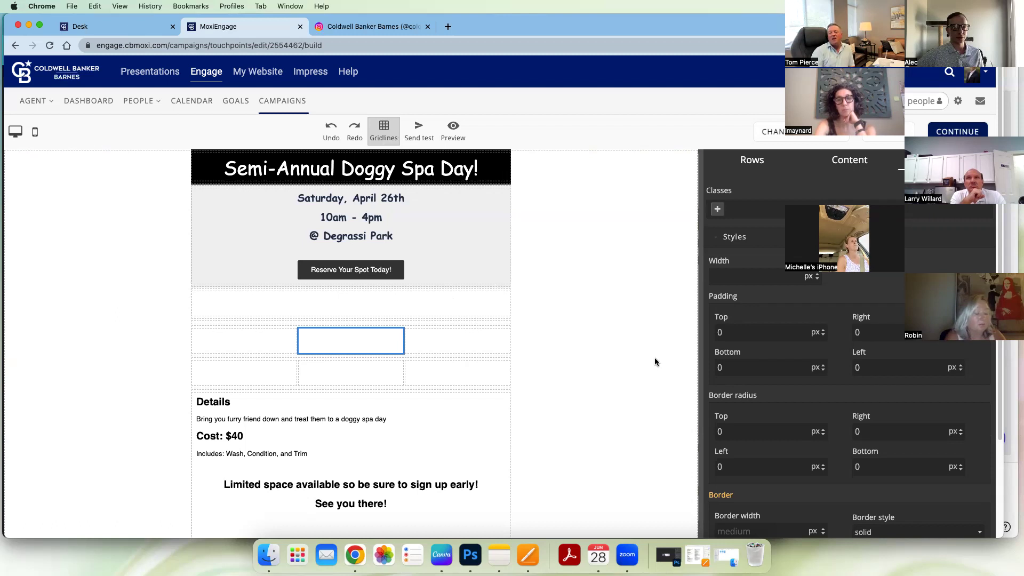
pyautogui.scroll(-1, 836, 275)
pyautogui.scroll(-3, 836, 274)
pyautogui.scroll(3, 794, 156)
pyautogui.click(845, 169)
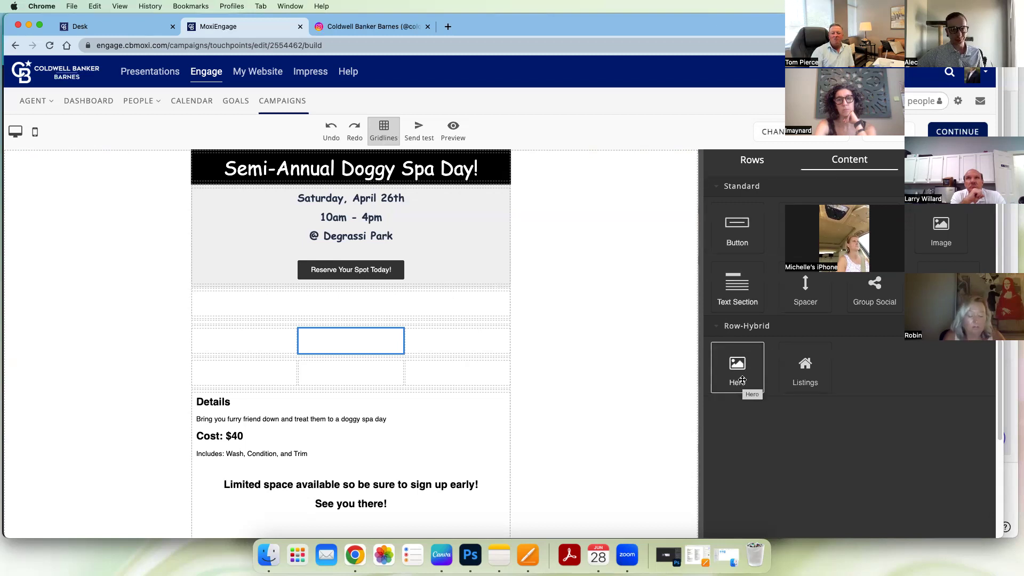
pyautogui.moveTo(745, 372); pyautogui.dragTo(400, 370)
pyautogui.scroll(-5, 461, 394)
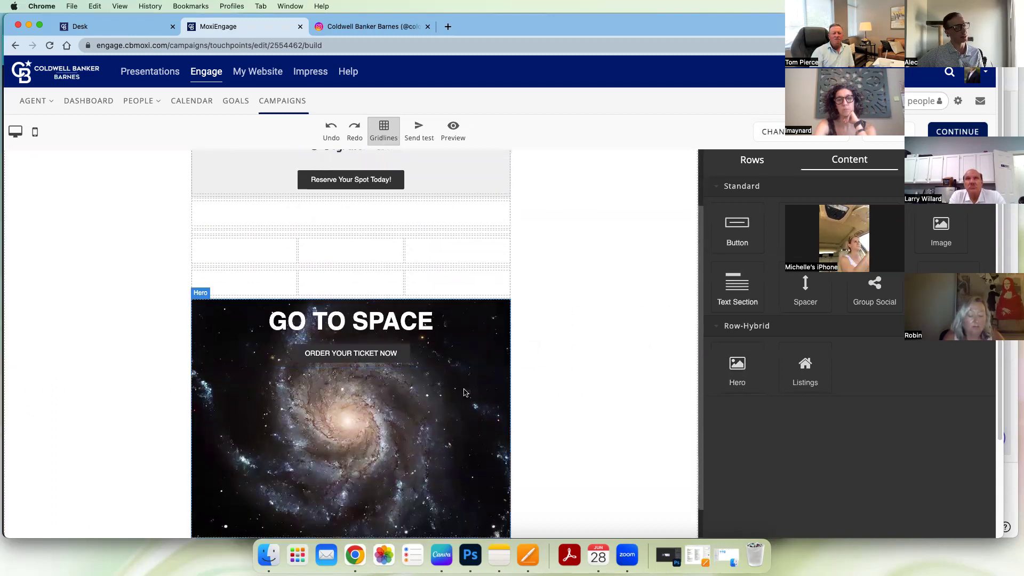
# - Select the space-themed hero block and look through its margin, font, background, border and alignment settings
pyautogui.click(457, 380)
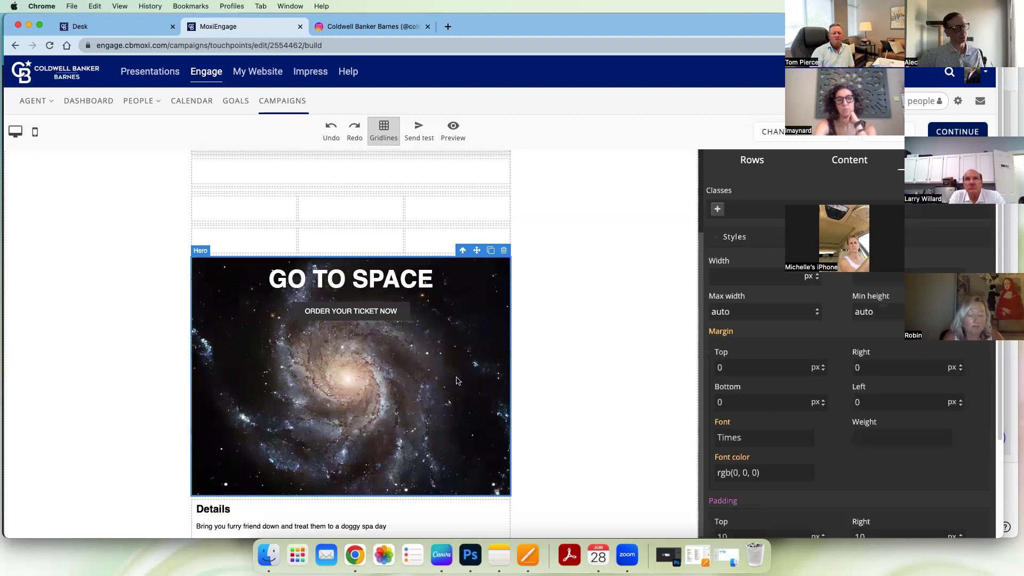
pyautogui.scroll(-3, 808, 312)
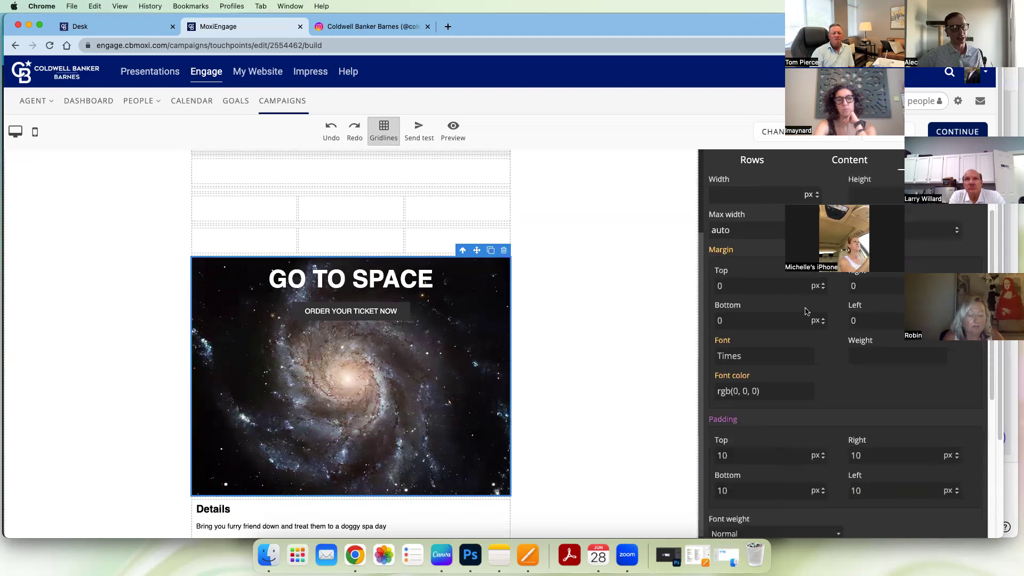
pyautogui.scroll(-5, 811, 321)
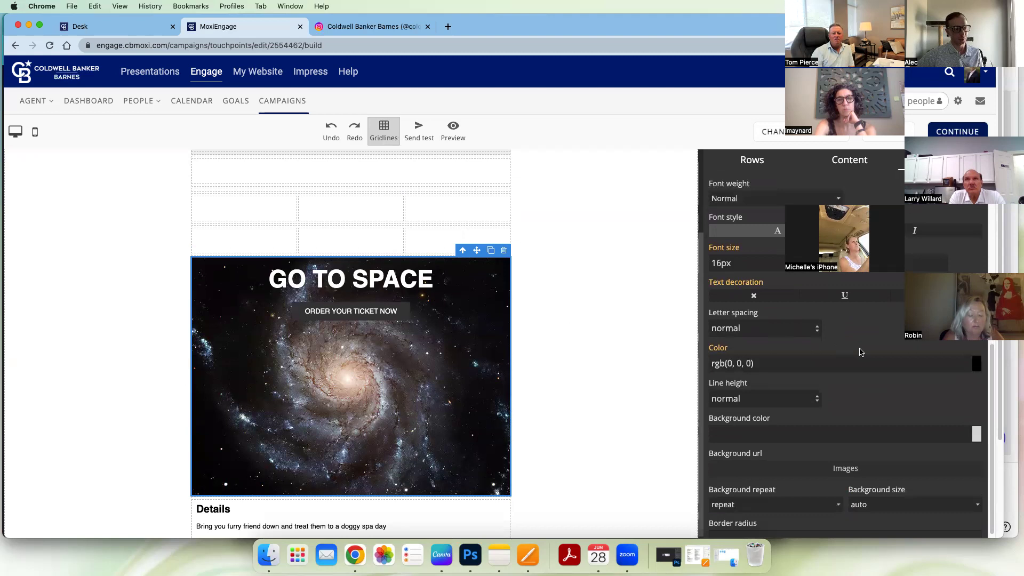
pyautogui.scroll(-3, 860, 352)
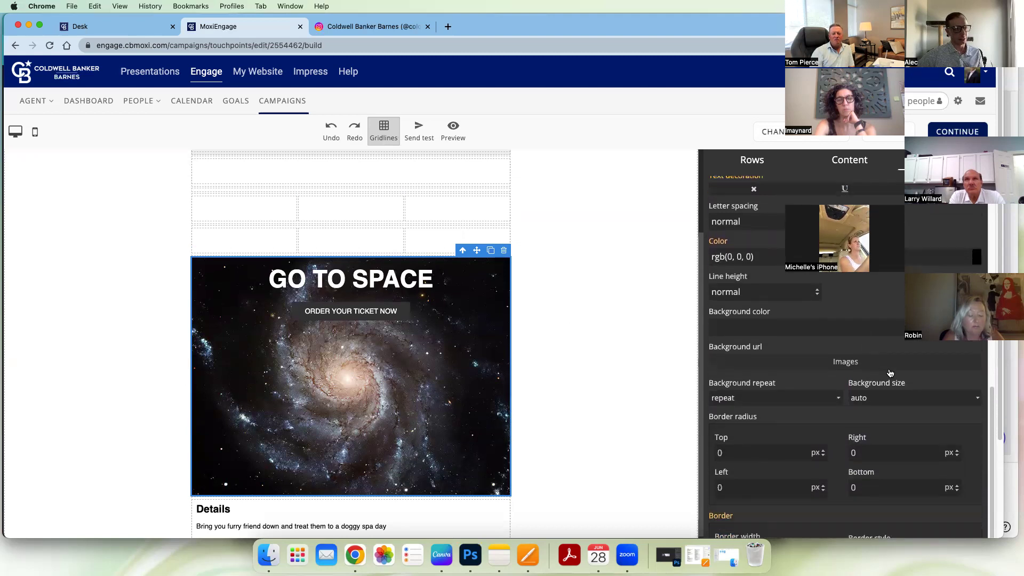
pyautogui.scroll(-2, 901, 374)
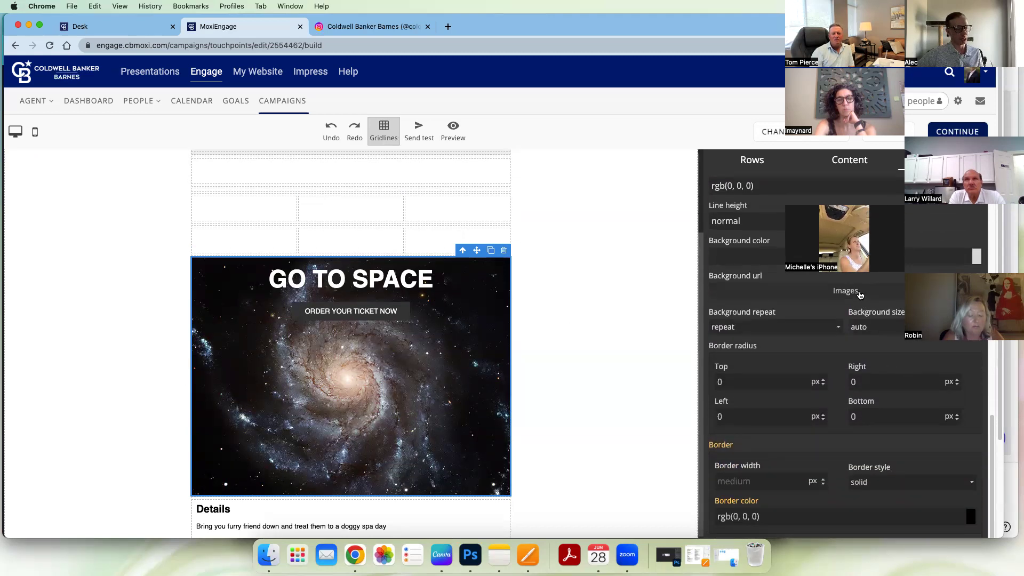
pyautogui.scroll(-4, 894, 332)
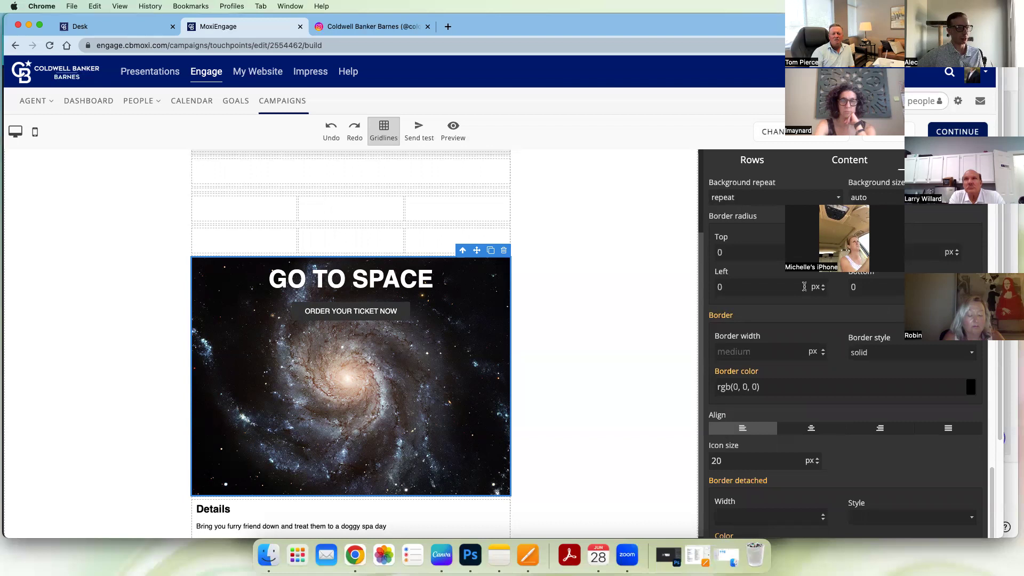
# - Open the image picker for the hero's background, close it, and look over the remaining style settings
pyautogui.scroll(6, 804, 286)
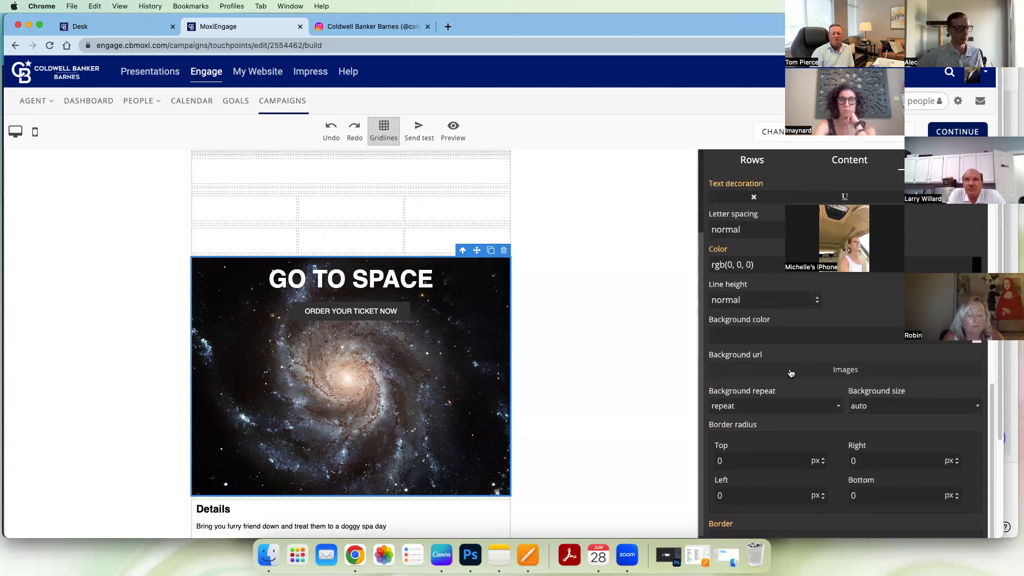
pyautogui.click(764, 376)
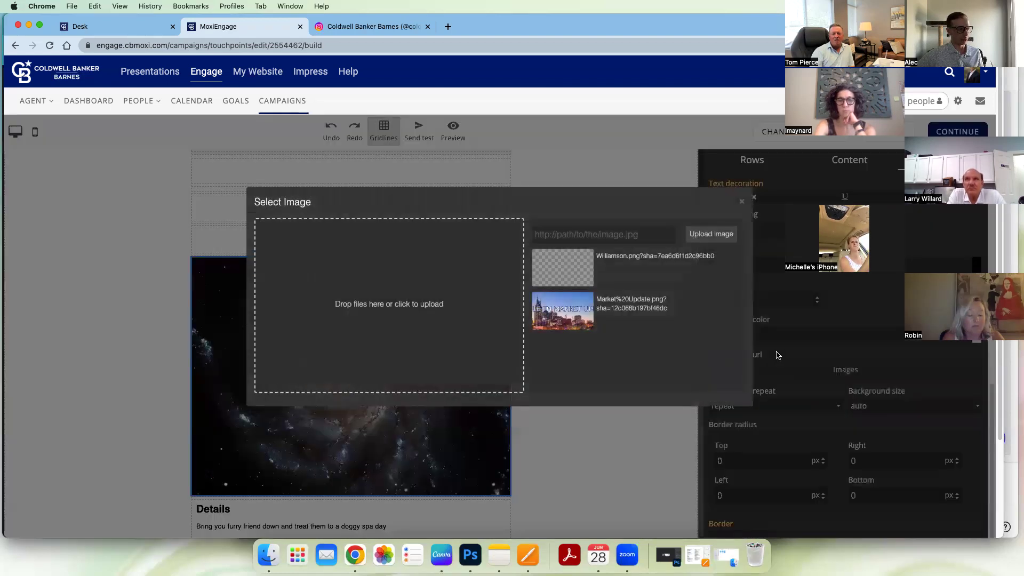
pyautogui.click(763, 228)
pyautogui.scroll(-6, 828, 323)
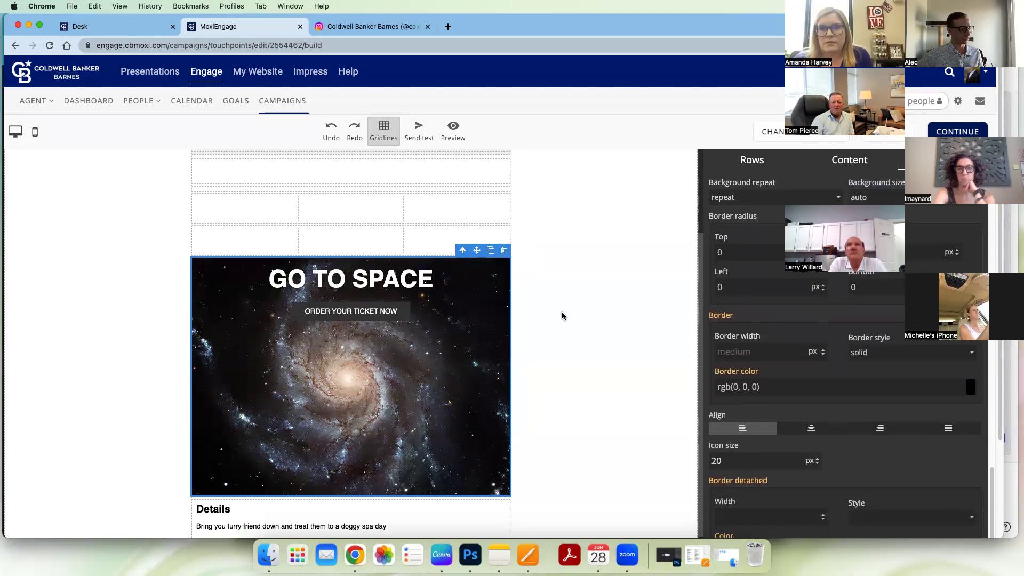
# - Select the hero's ticket button, its heading and the hero itself in turn to inspect their editing options
pyautogui.click(373, 316)
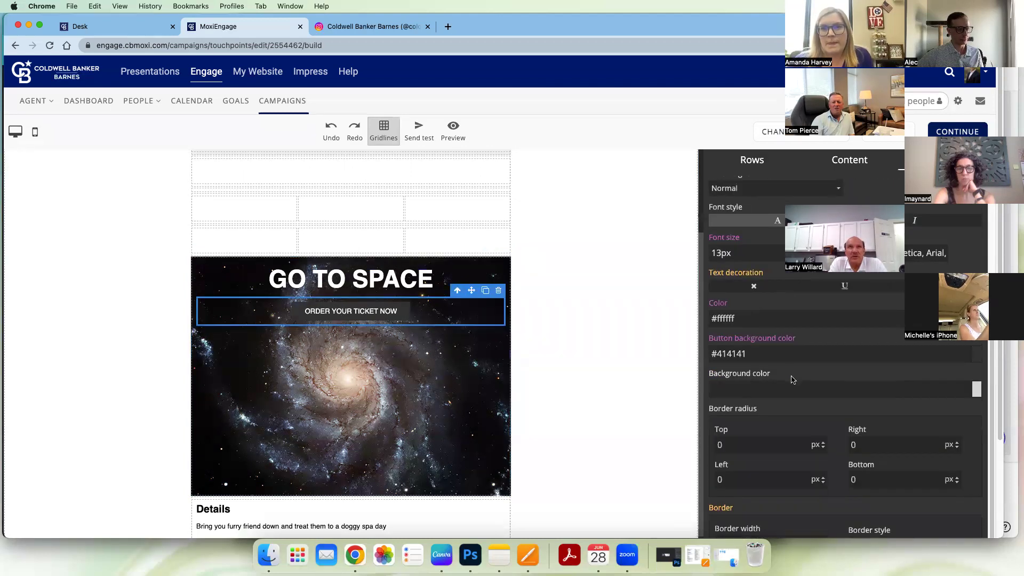
pyautogui.click(448, 280)
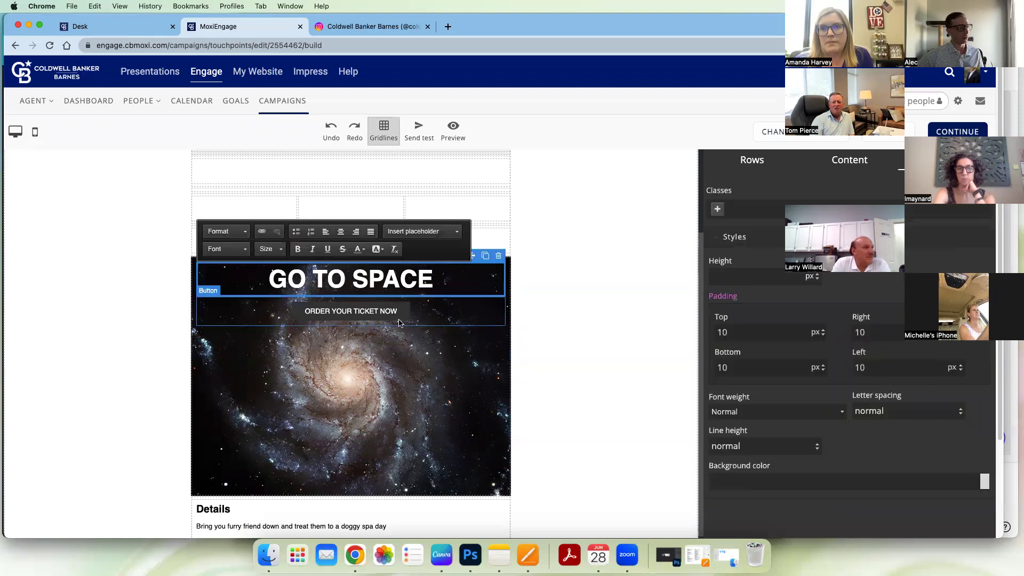
pyautogui.click(463, 368)
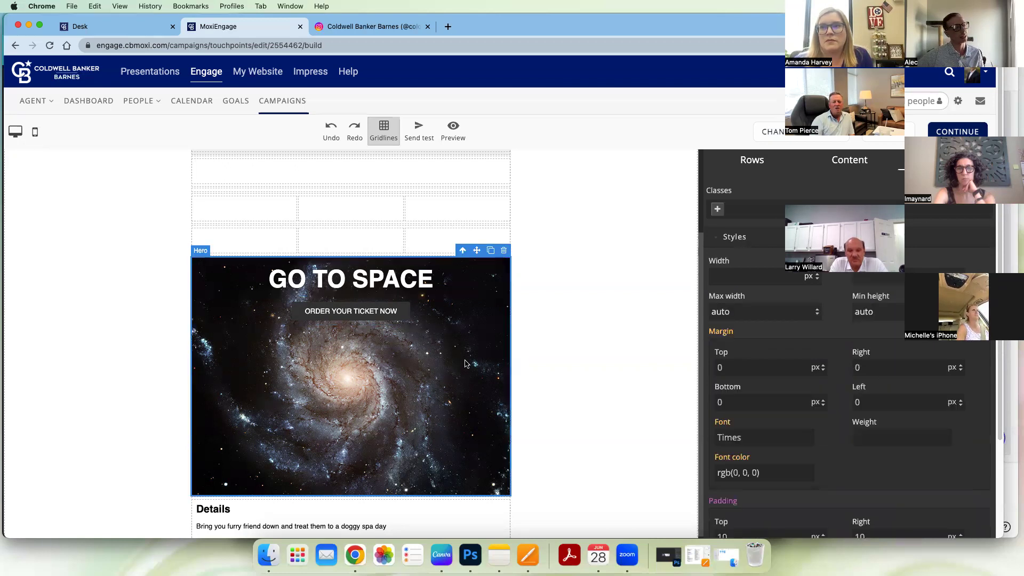
pyautogui.click(380, 315)
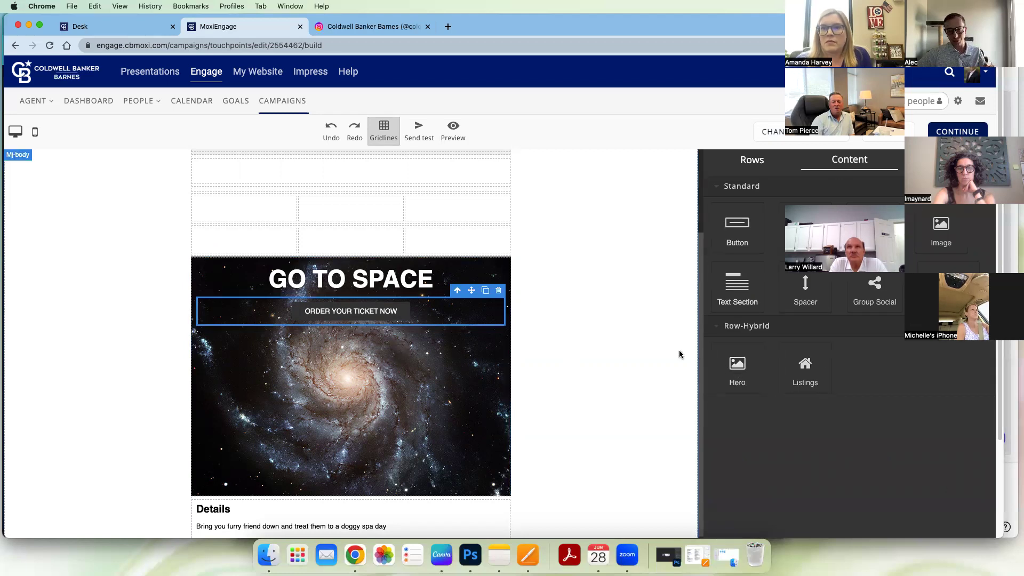
# - Delete the "GO TO SPACE" hero block
pyautogui.click(476, 397)
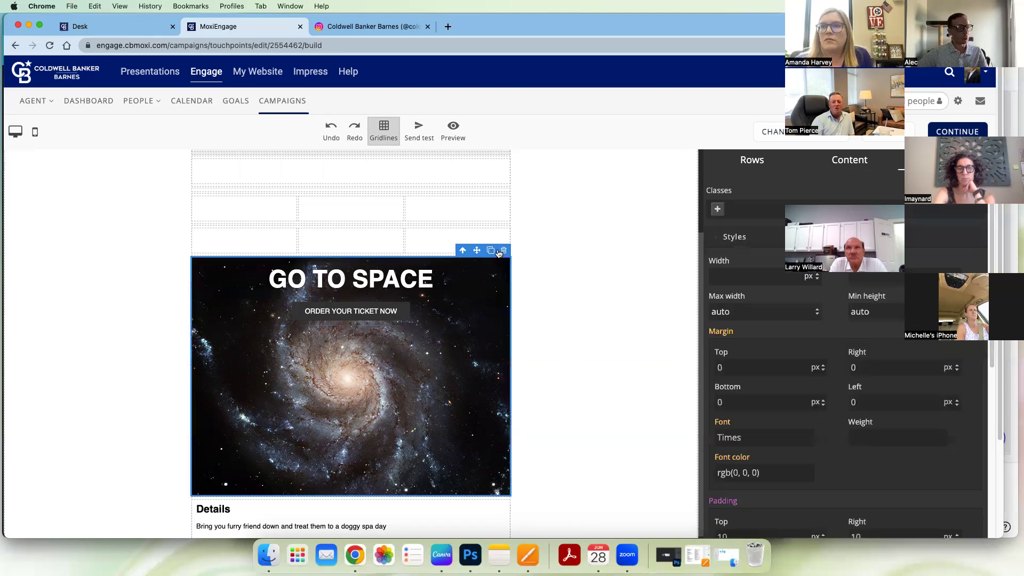
pyautogui.click(504, 252)
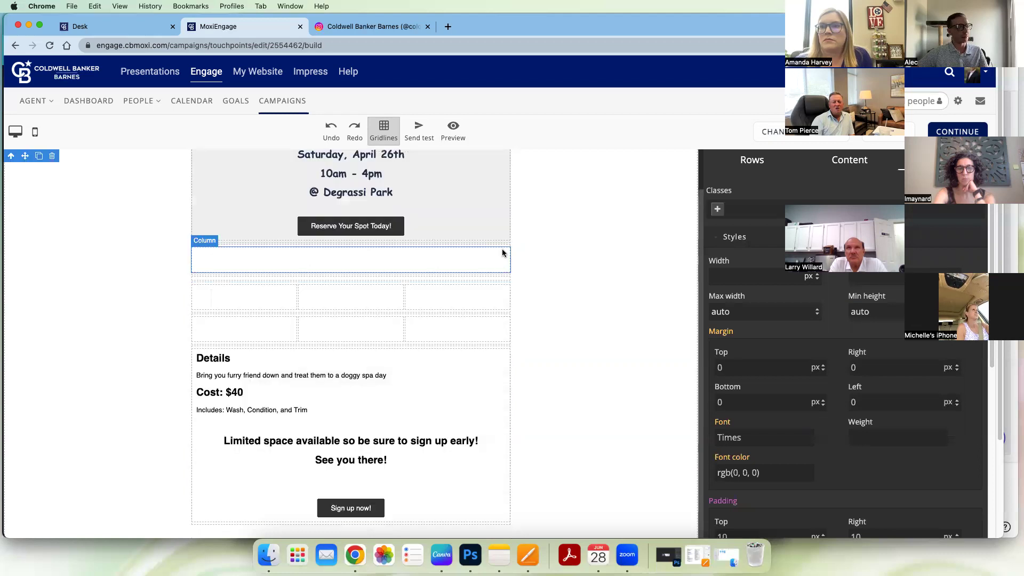
# - Delete both three-column rows and the empty one-column row above the Details section
pyautogui.click(491, 295)
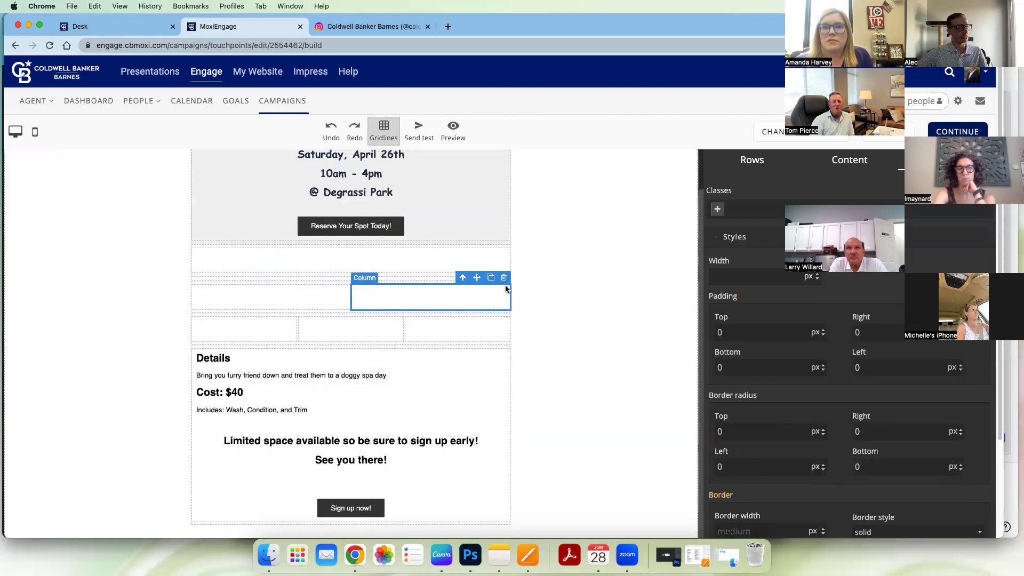
pyautogui.click(503, 283)
pyautogui.click(503, 287)
pyautogui.click(504, 320)
pyautogui.click(504, 309)
pyautogui.click(504, 310)
pyautogui.click(503, 310)
pyautogui.click(501, 327)
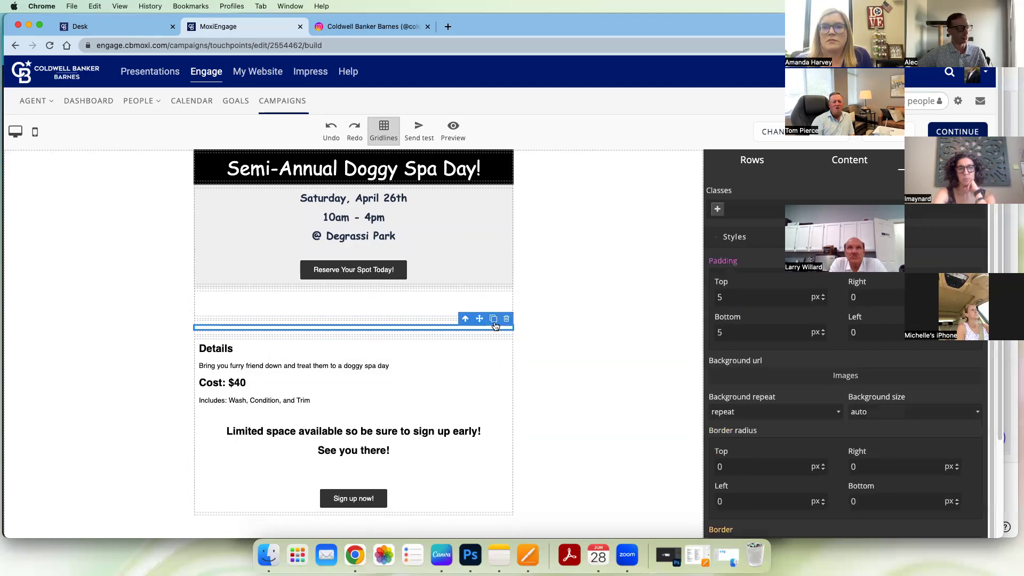
pyautogui.click(506, 321)
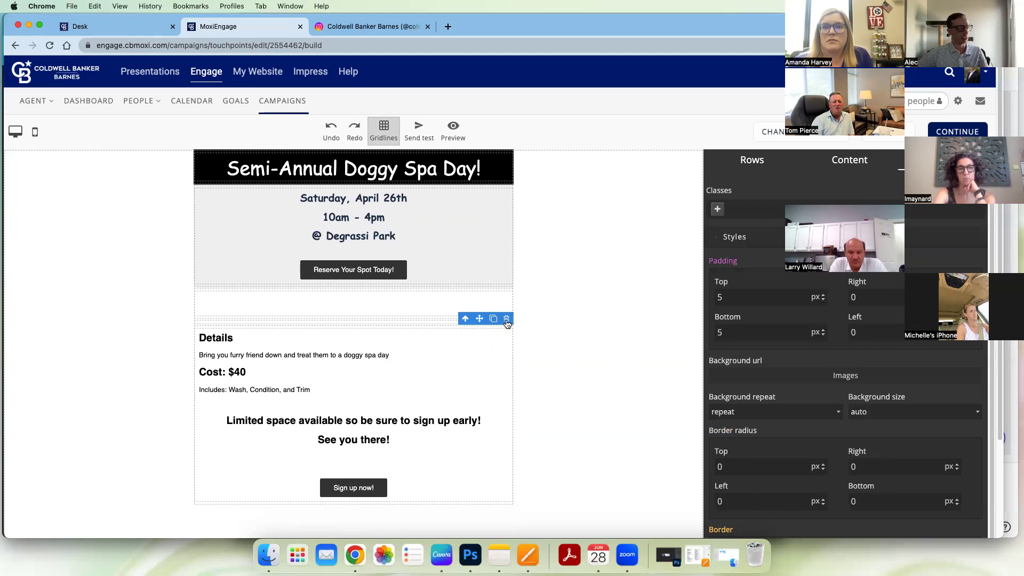
pyautogui.click(494, 291)
pyautogui.click(505, 286)
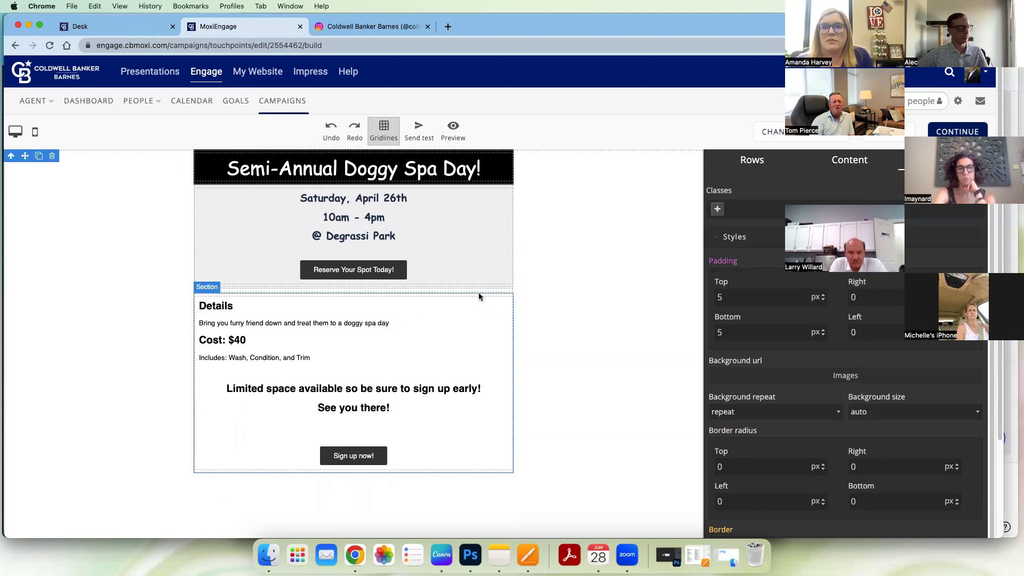
# - Delete the date text and reservation button blocks, then insert an Image block in the emptied gray section
pyautogui.click(486, 233)
pyautogui.click(504, 183)
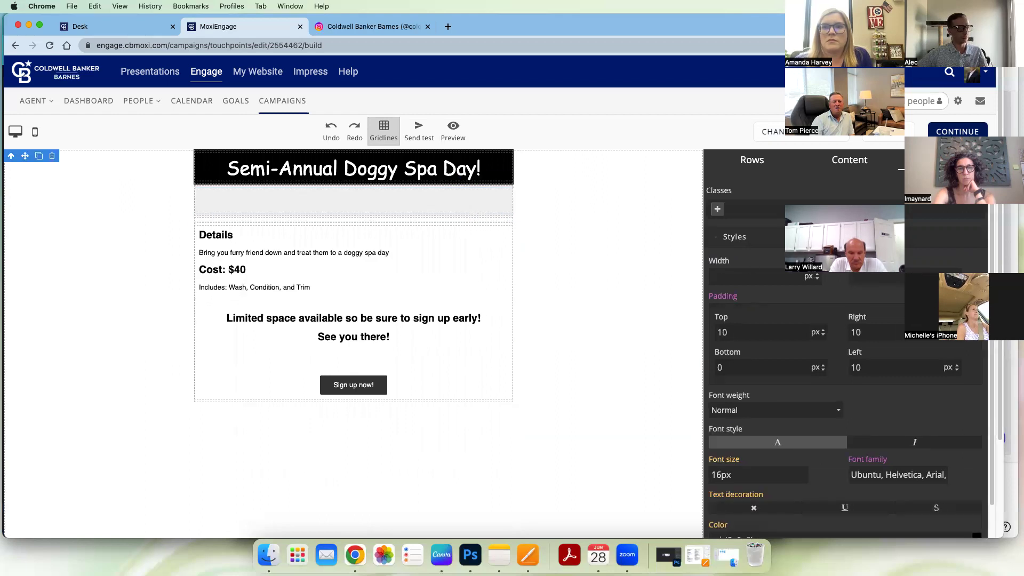
pyautogui.click(857, 163)
pyautogui.moveTo(941, 229); pyautogui.dragTo(446, 190)
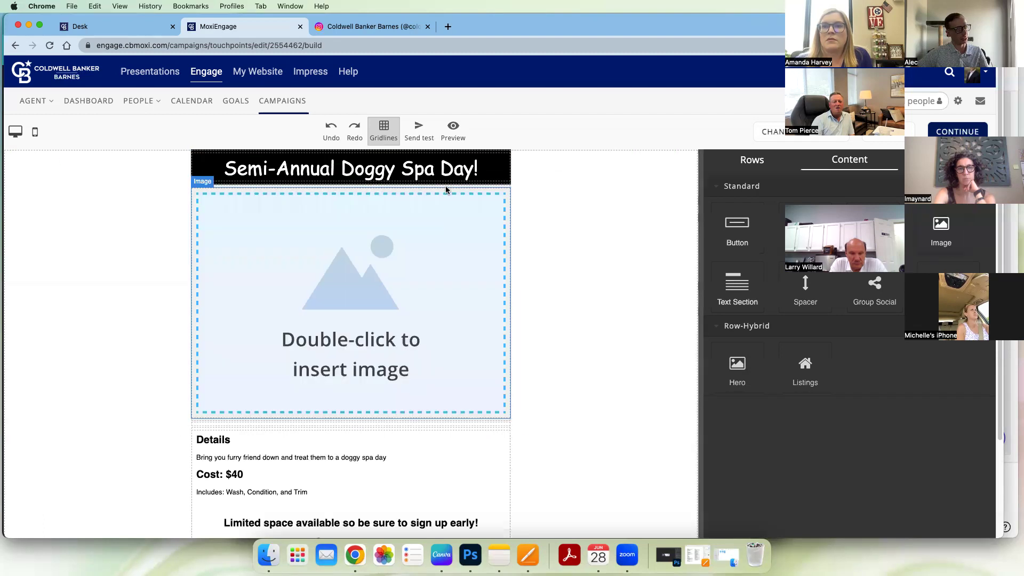
pyautogui.click(457, 211)
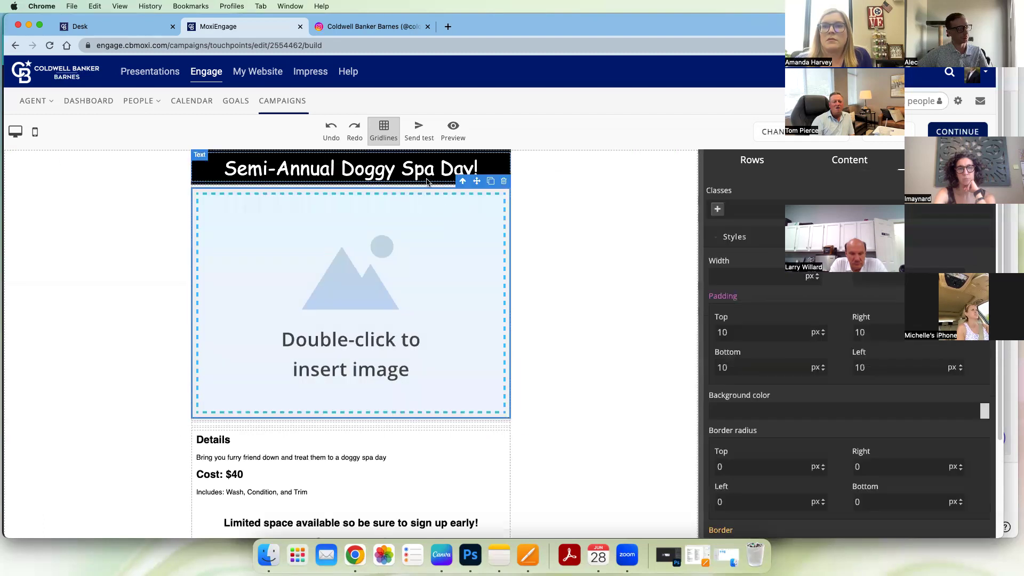
# - Delete the "Semi-Annual Doggy Spa Day!" heading and its emptied column
pyautogui.doubleClick(435, 165)
pyautogui.click(503, 189)
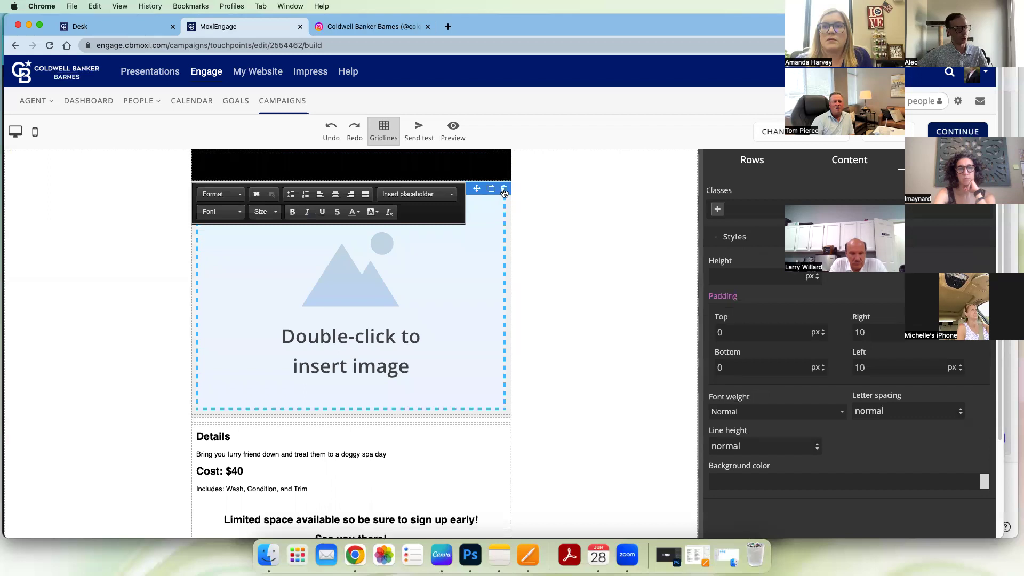
pyautogui.click(505, 185)
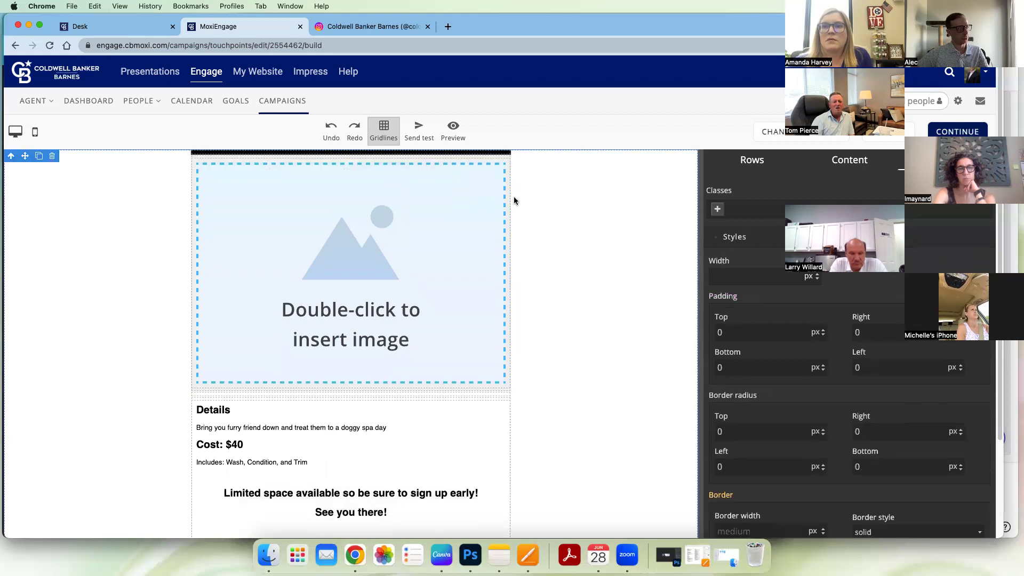
# - Remove the black strip above the image block and fill the block with Summer Blast.png from the JUNE 2023 Engage folder
pyautogui.click(503, 155)
pyautogui.click(503, 159)
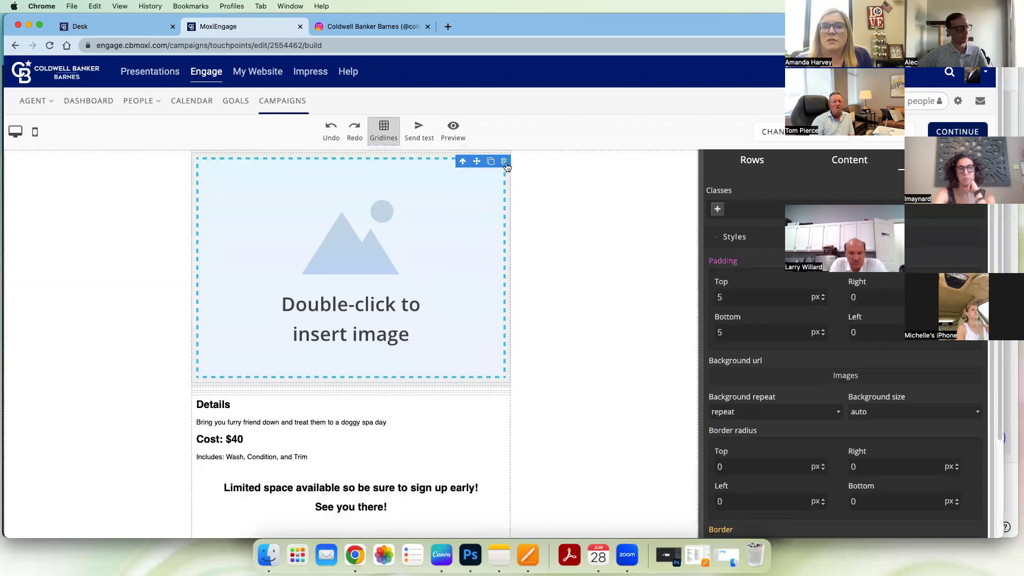
pyautogui.doubleClick(350, 255)
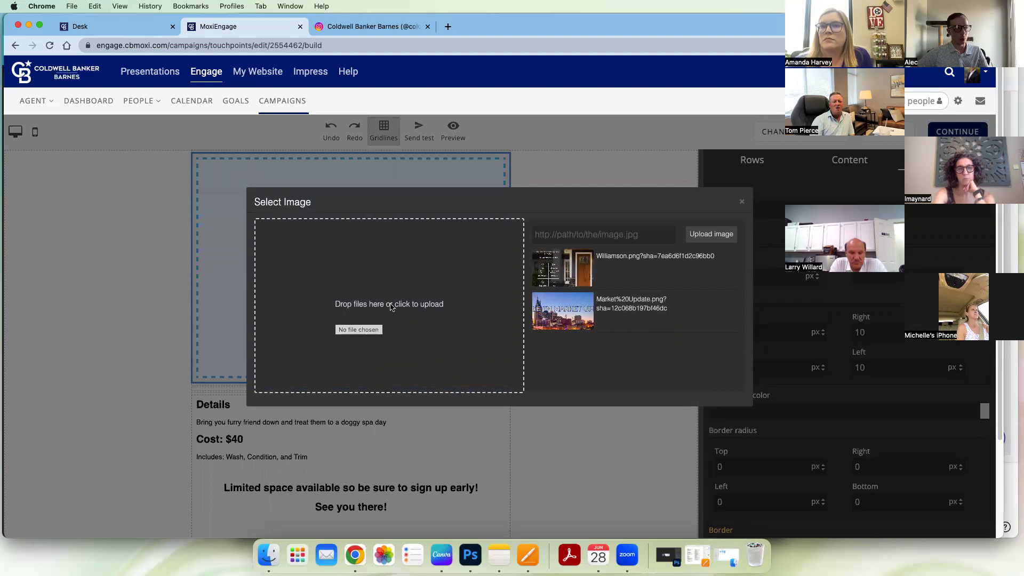
pyautogui.click(272, 555)
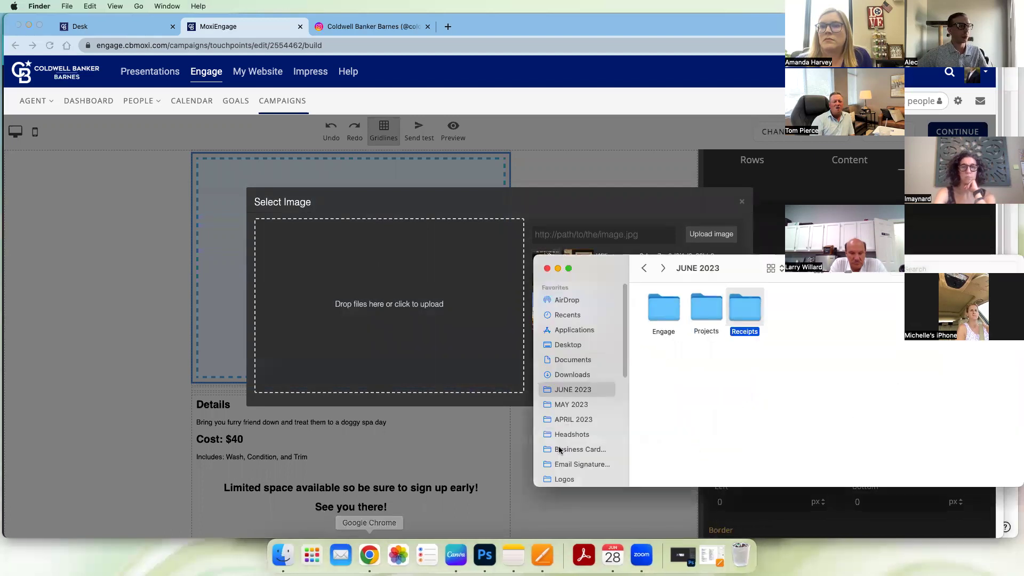
pyautogui.doubleClick(667, 312)
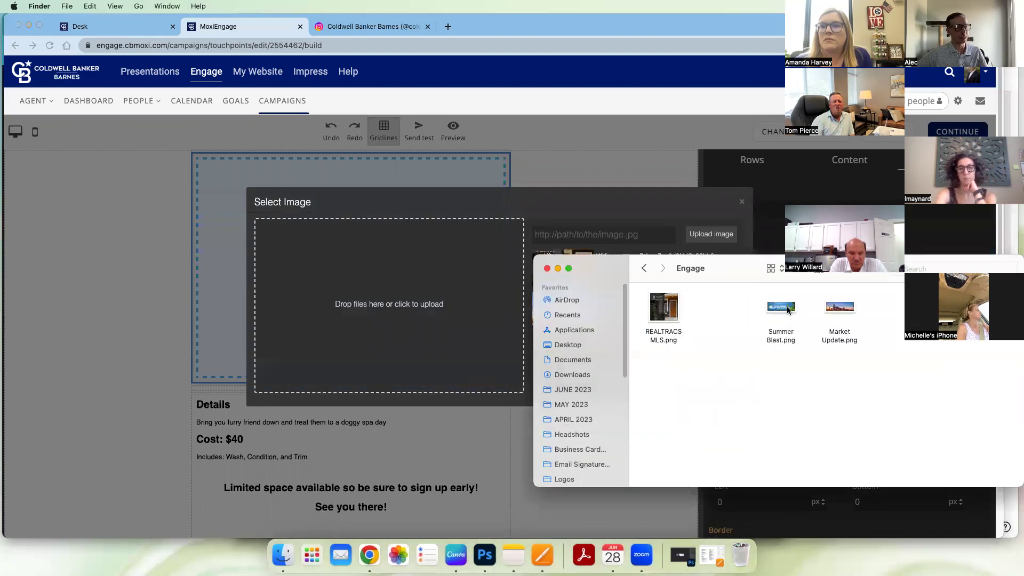
pyautogui.moveTo(788, 310); pyautogui.dragTo(406, 312)
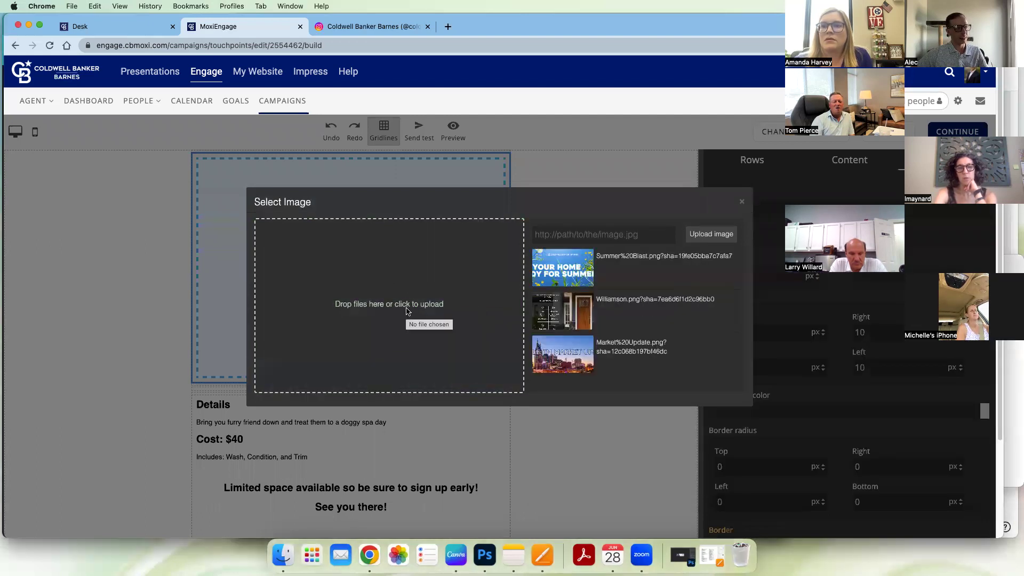
pyautogui.click(587, 272)
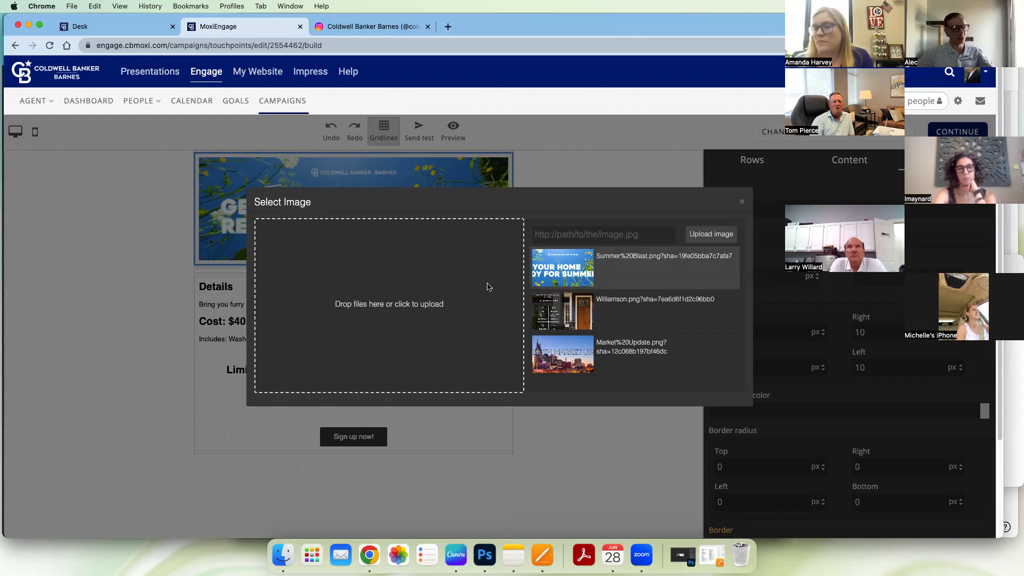
pyautogui.click(742, 202)
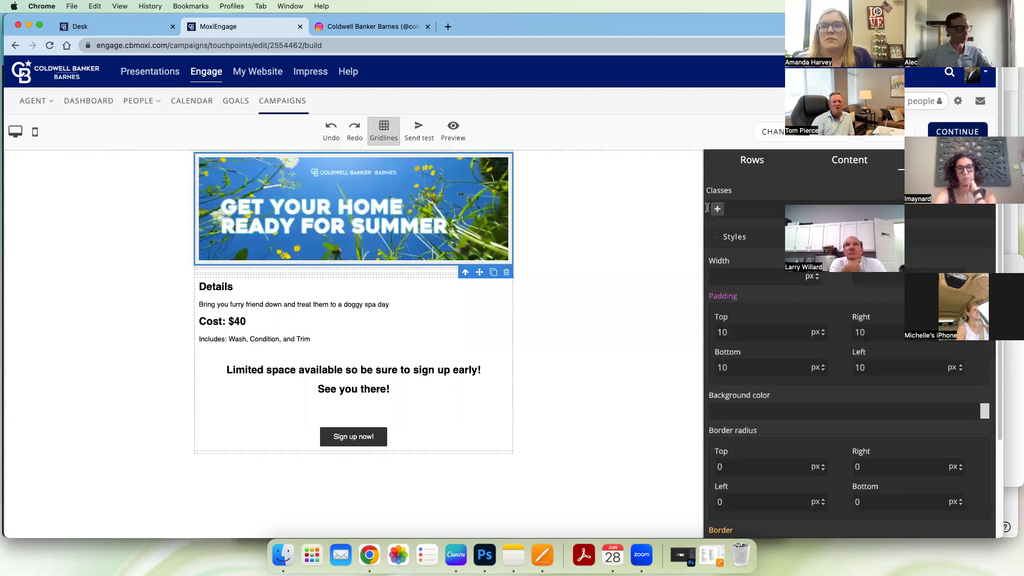
# - Insert a Text block above the Details section and delete the empty strip between it and the summer banner
pyautogui.click(622, 236)
pyautogui.moveTo(738, 271); pyautogui.dragTo(336, 283)
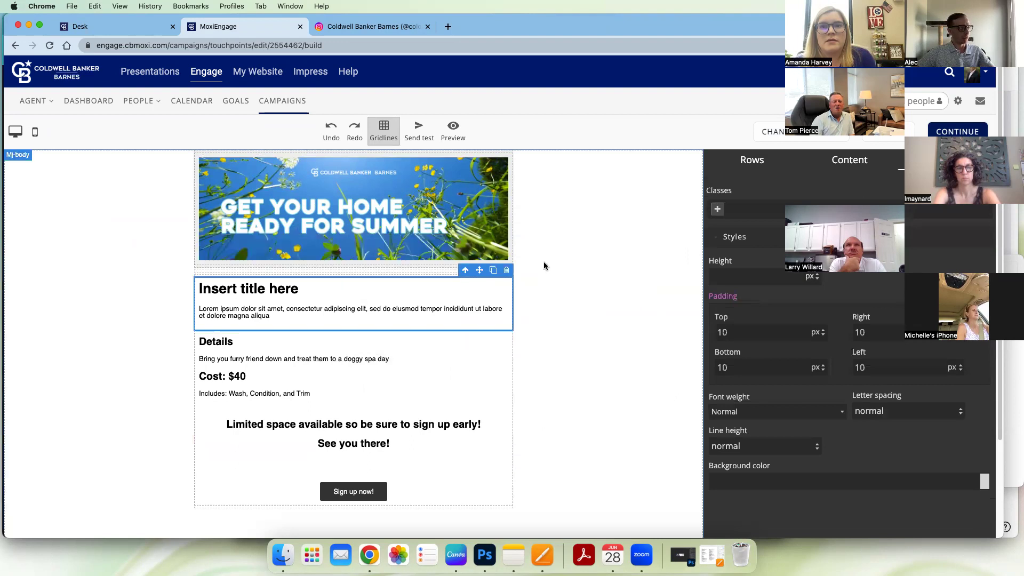
pyautogui.click(495, 271)
pyautogui.click(506, 263)
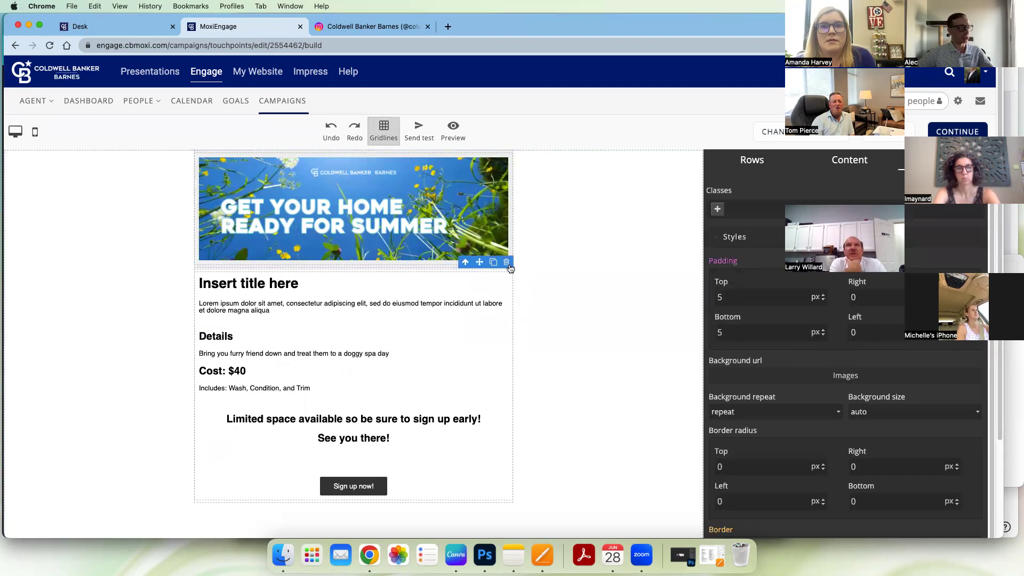
# - Delete the doggy spa Details text block between the new placeholder text and the "Sign up now!" button
pyautogui.click(529, 268)
pyautogui.click(509, 267)
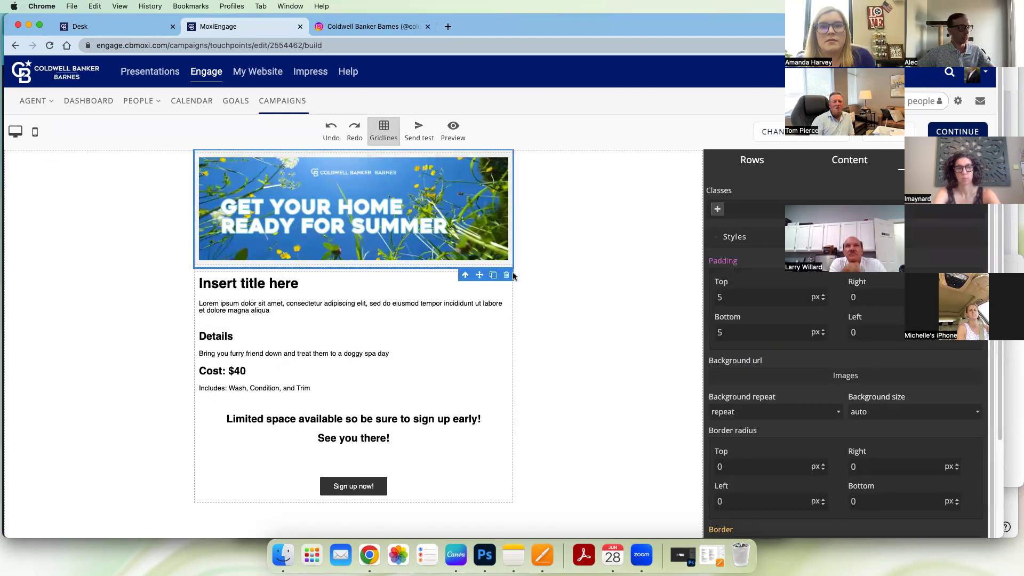
pyautogui.click(530, 275)
pyautogui.click(460, 300)
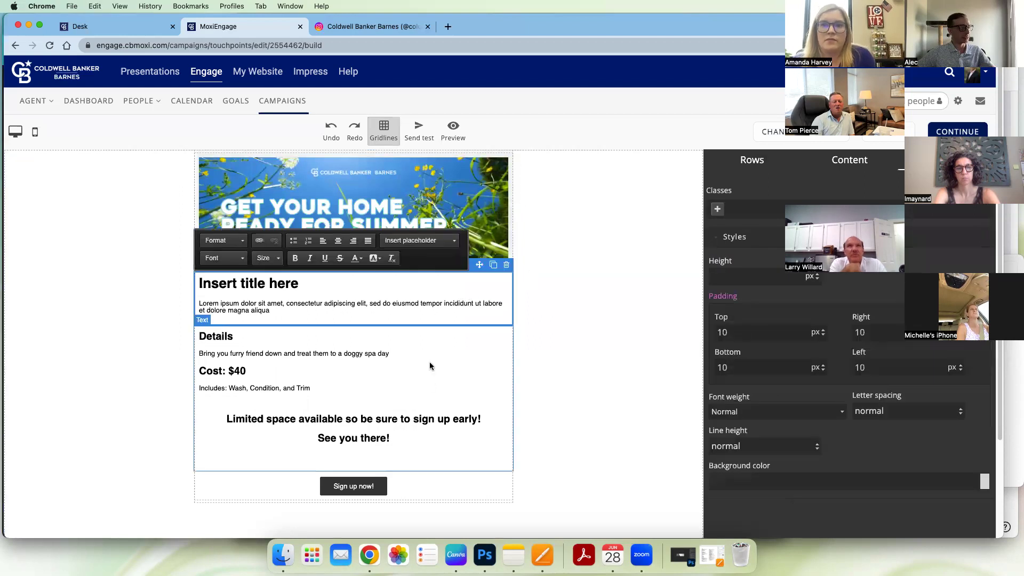
pyautogui.click(443, 377)
pyautogui.click(506, 319)
pyautogui.click(535, 496)
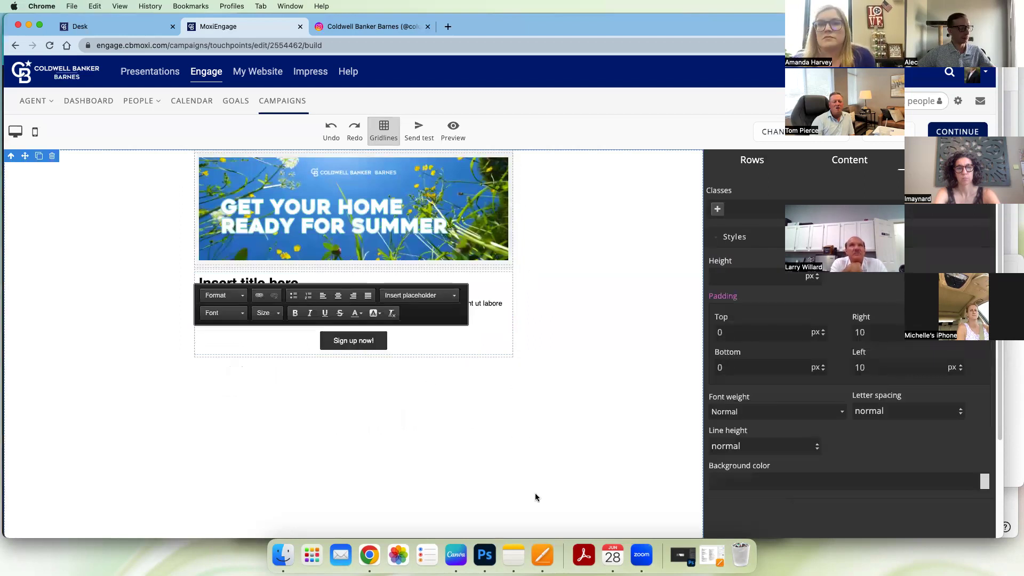
# - Switch to Canva and select the summer-ready homes email text on page 4 of the "GET YOUR HOME R..." design
pyautogui.click(456, 555)
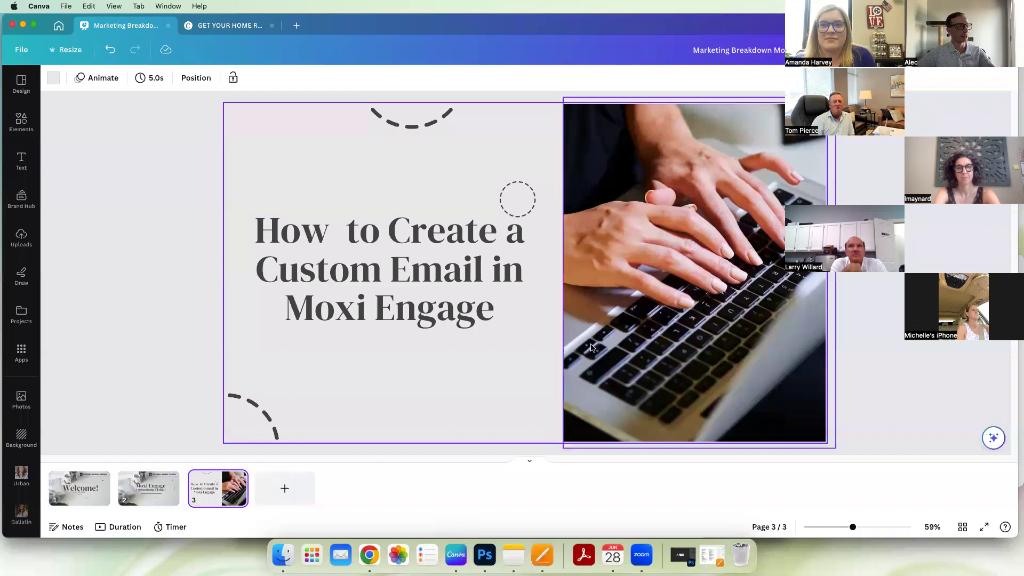
pyautogui.click(206, 30)
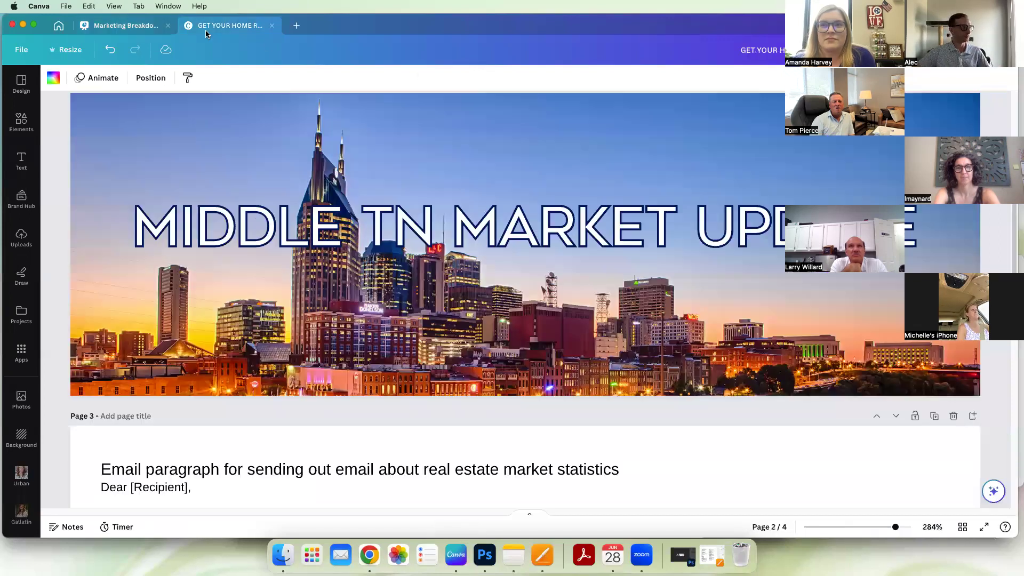
pyautogui.scroll(-3, 534, 383)
pyautogui.scroll(-7, 534, 383)
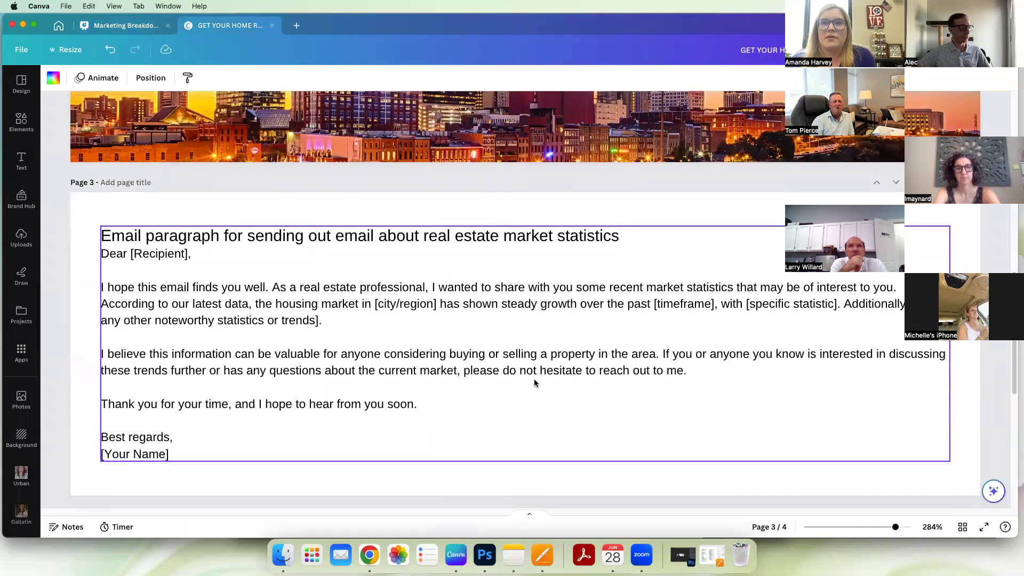
pyautogui.scroll(-2, 533, 383)
pyautogui.click(391, 329)
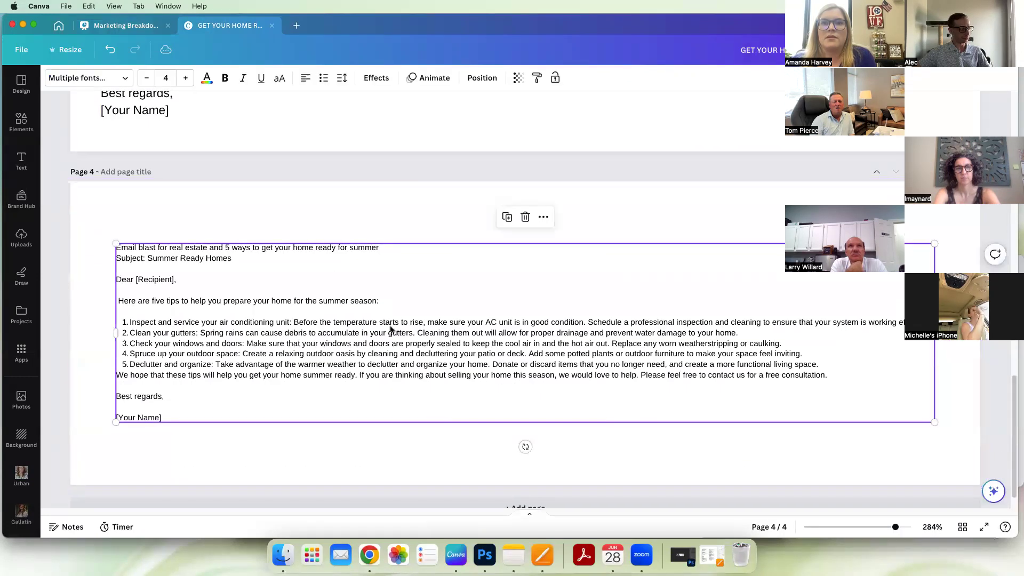
# - Copy the email text from "Here are five tips to help you prepare your home" through "free consultation."
pyautogui.doubleClick(134, 303)
pyautogui.click(222, 322)
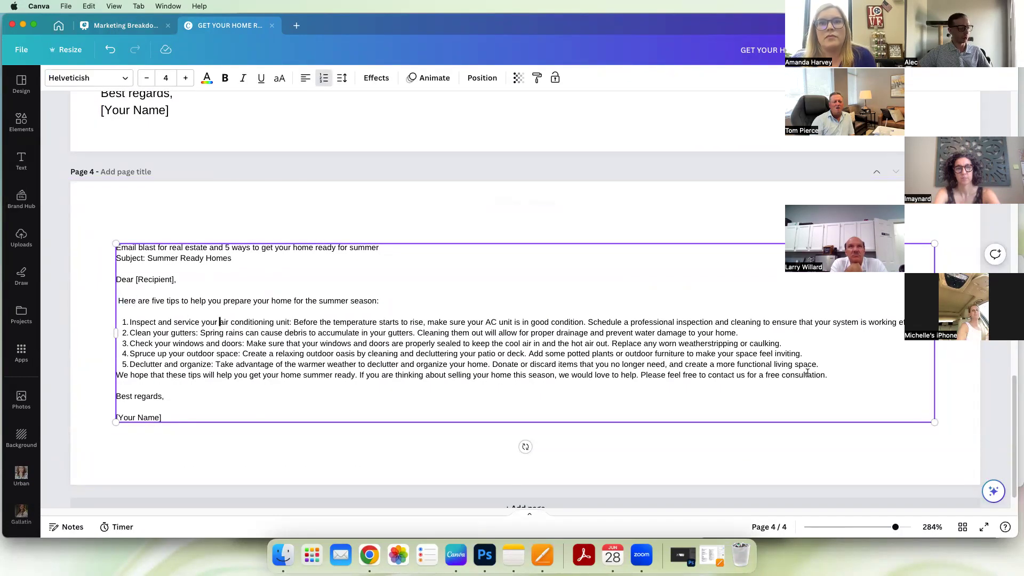
pyautogui.moveTo(850, 379); pyautogui.dragTo(352, 318)
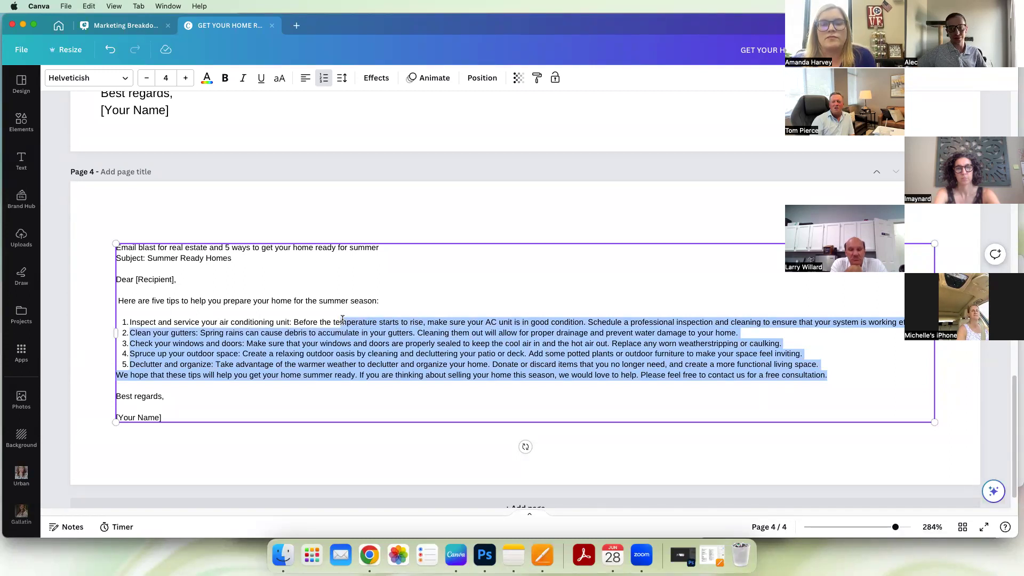
pyautogui.click(566, 293)
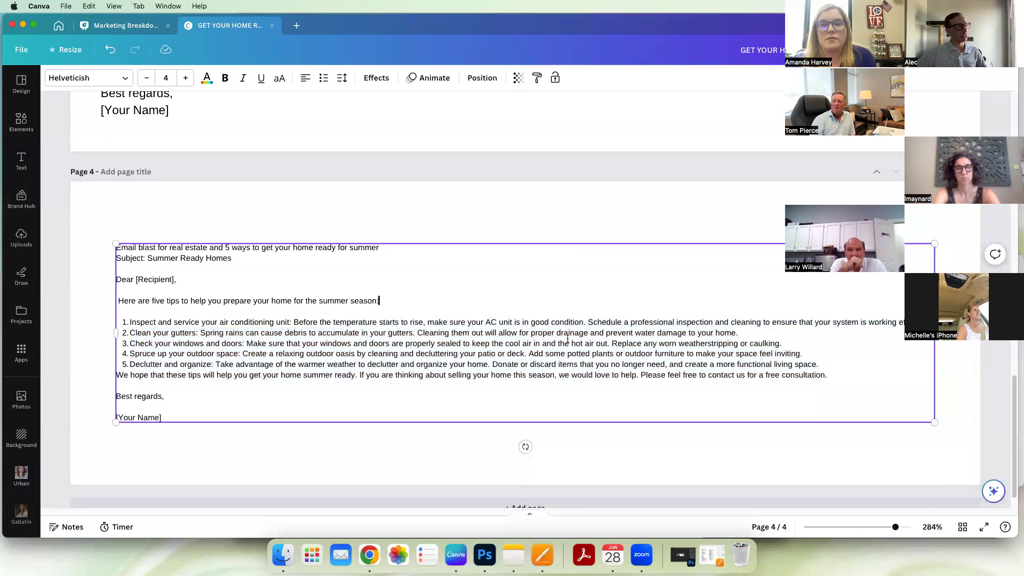
pyautogui.moveTo(828, 376); pyautogui.dragTo(119, 297)
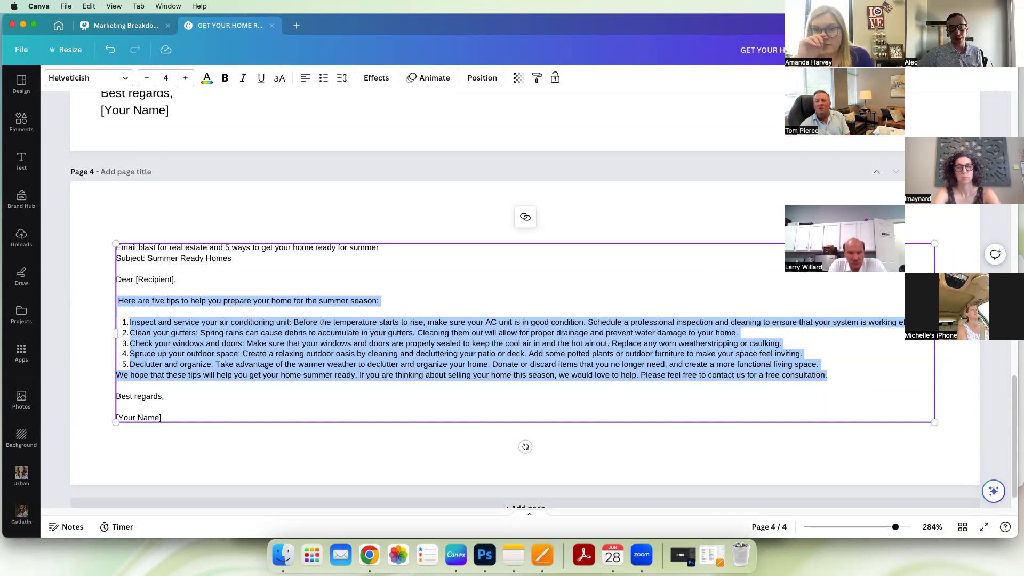
pyautogui.rightClick(727, 341)
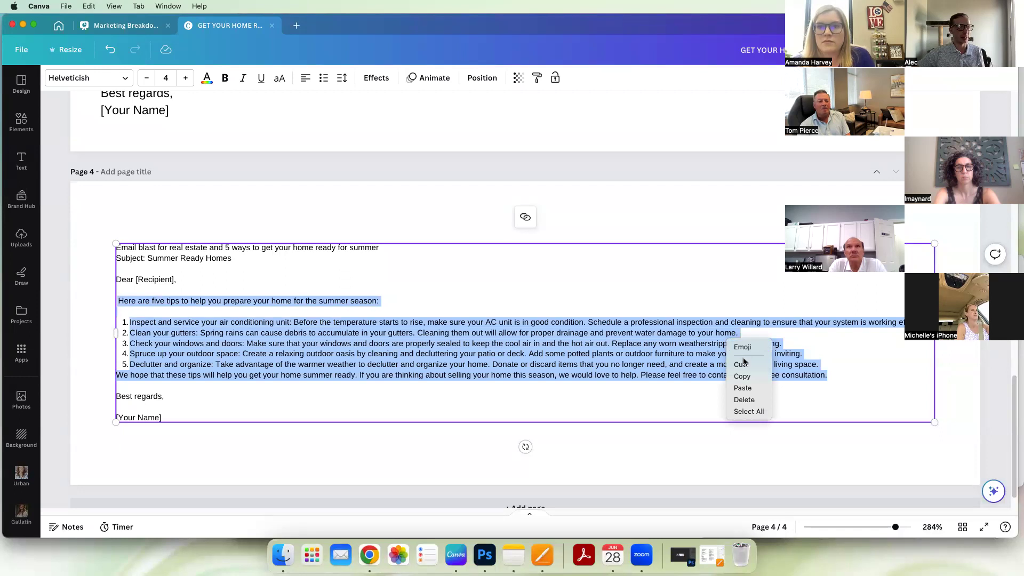
pyautogui.click(742, 376)
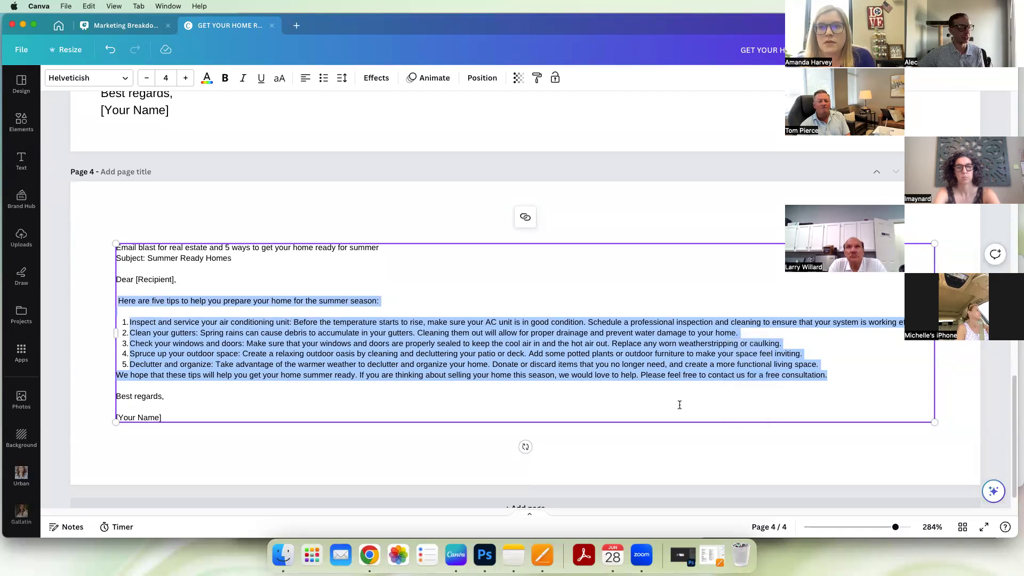
# - Switch back to MoxiEngage in Chrome and replace the lorem ipsum paragraph with the copied summer tips text
pyautogui.click(369, 555)
pyautogui.click(442, 311)
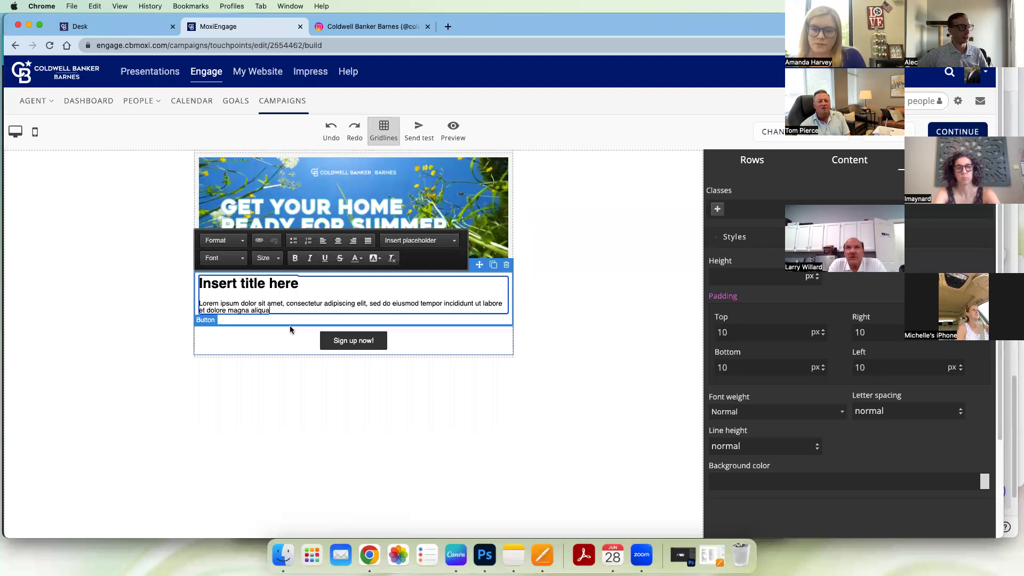
pyautogui.moveTo(277, 311); pyautogui.dragTo(215, 301)
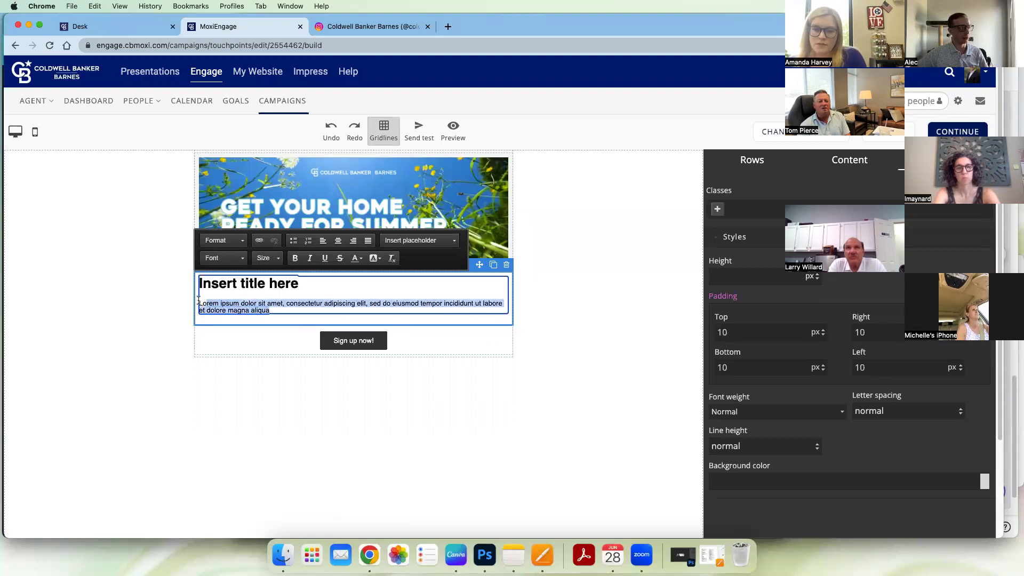
pyautogui.press('super+v')
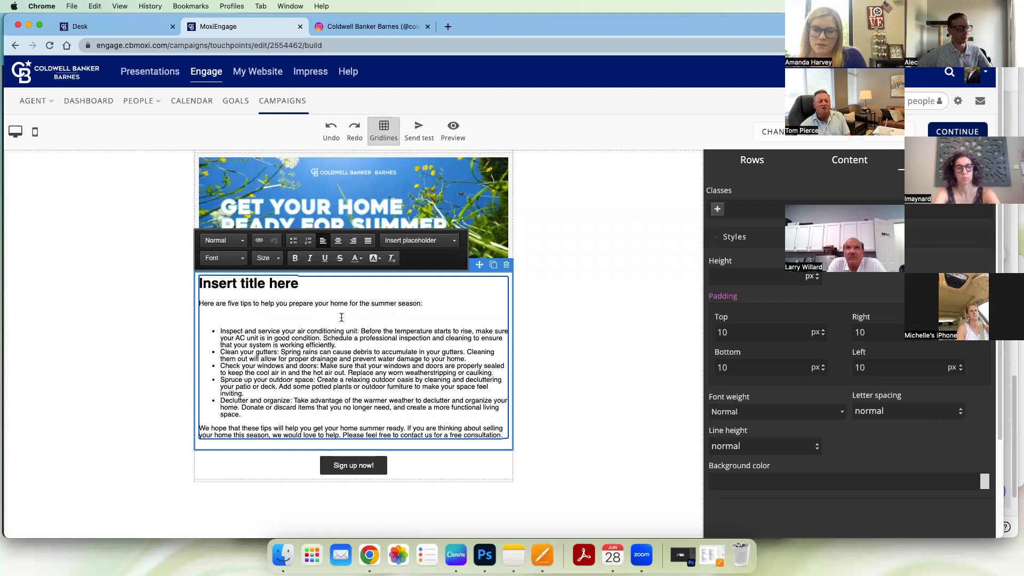
# - Delete the "Insert title here" heading from the text block
pyautogui.moveTo(315, 285); pyautogui.dragTo(198, 285)
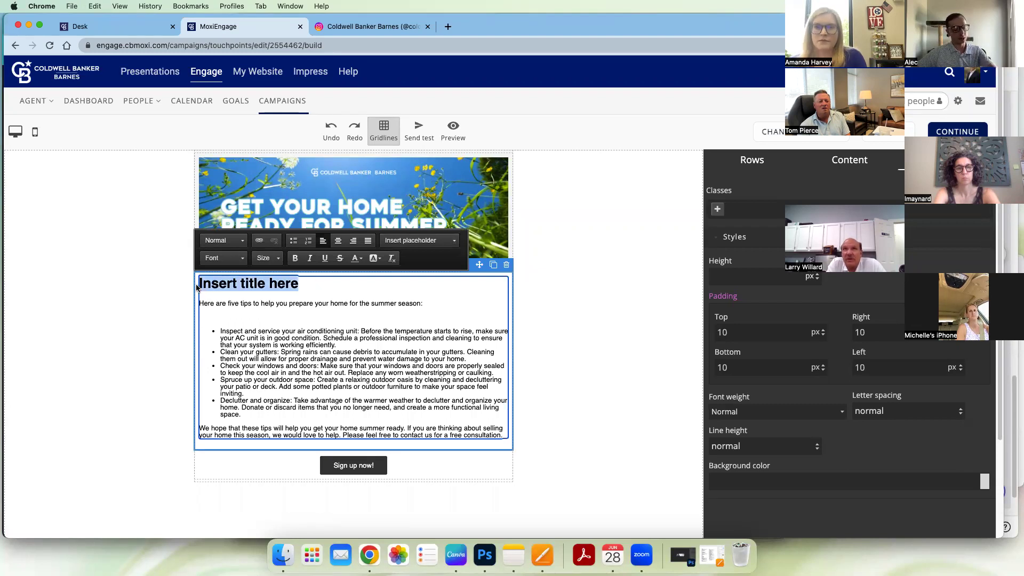
pyautogui.press('BackSpace')
pyautogui.moveTo(365, 379); pyautogui.dragTo(287, 359)
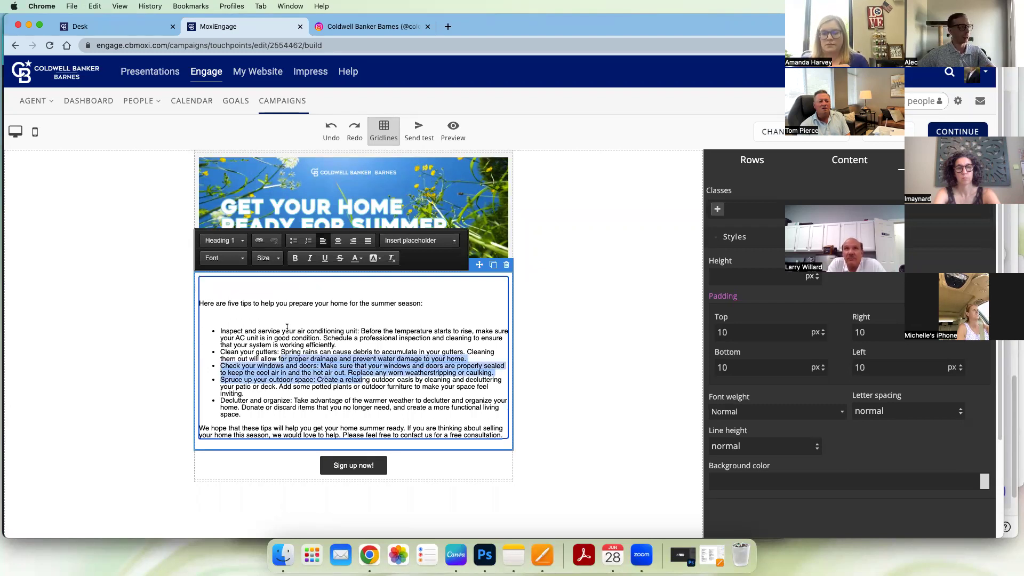
pyautogui.click(288, 325)
# - Set the font of the "Here are five tips to help you prepare your home for the summer season:" line to Arial Black
pyautogui.moveTo(450, 300); pyautogui.dragTo(202, 300)
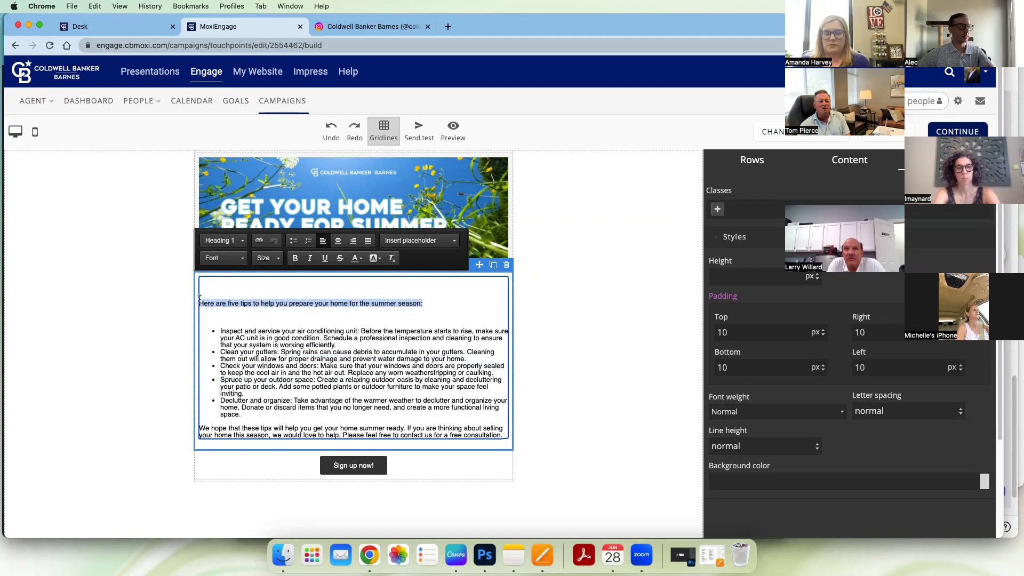
pyautogui.click(223, 258)
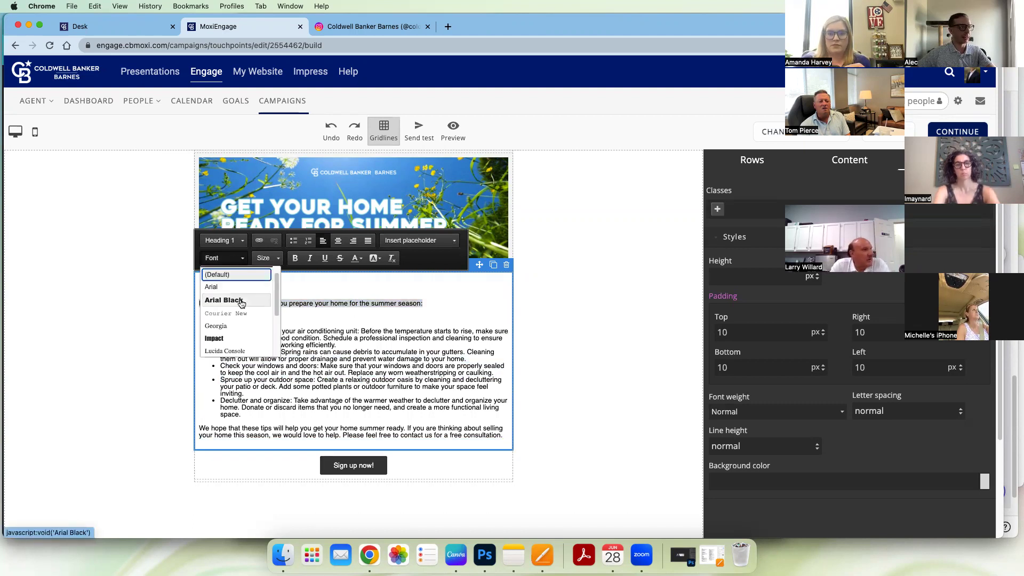
pyautogui.scroll(-5, 240, 320)
pyautogui.scroll(5, 244, 330)
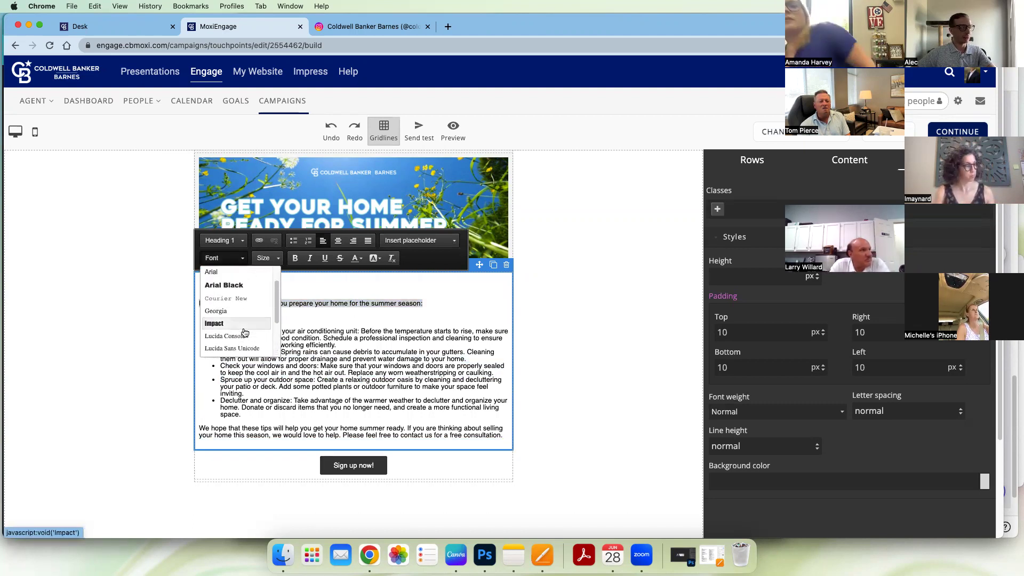
pyautogui.scroll(2, 243, 331)
pyautogui.click(235, 310)
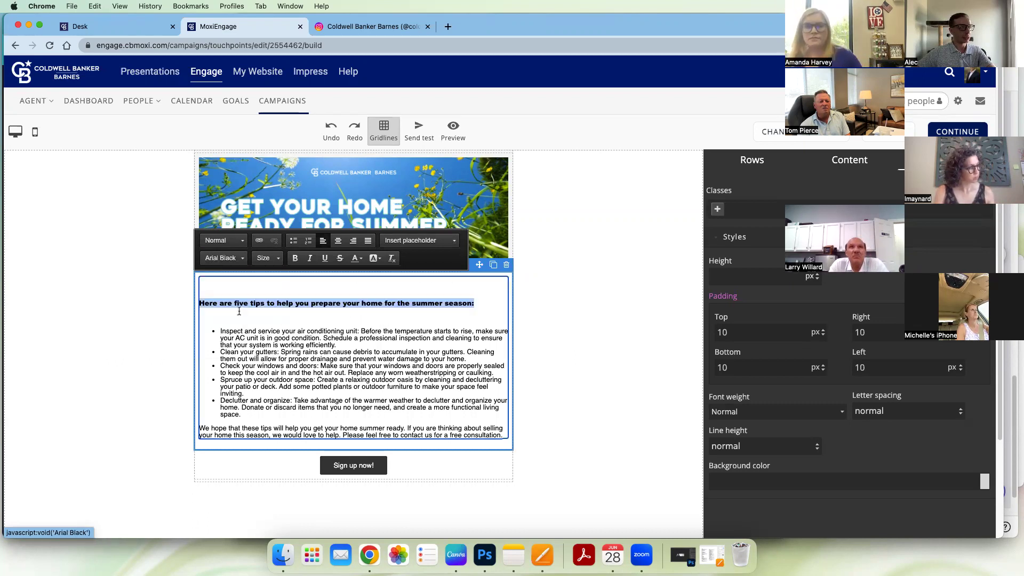
pyautogui.click(335, 311)
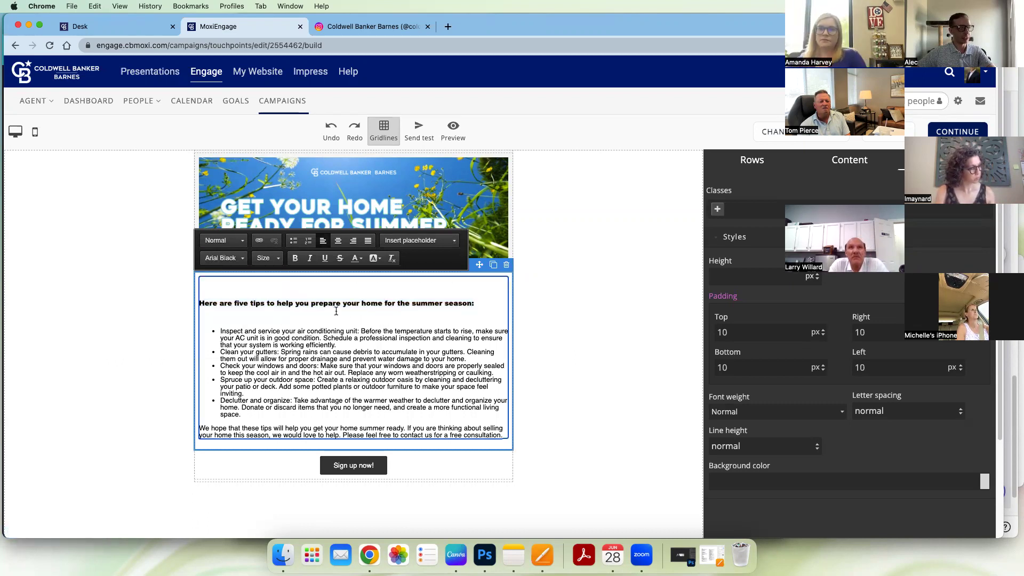
# - Set the font size of the "Here are five tips to help you prepare your home for the summer season:" line to 16
pyautogui.tripleClick(236, 310)
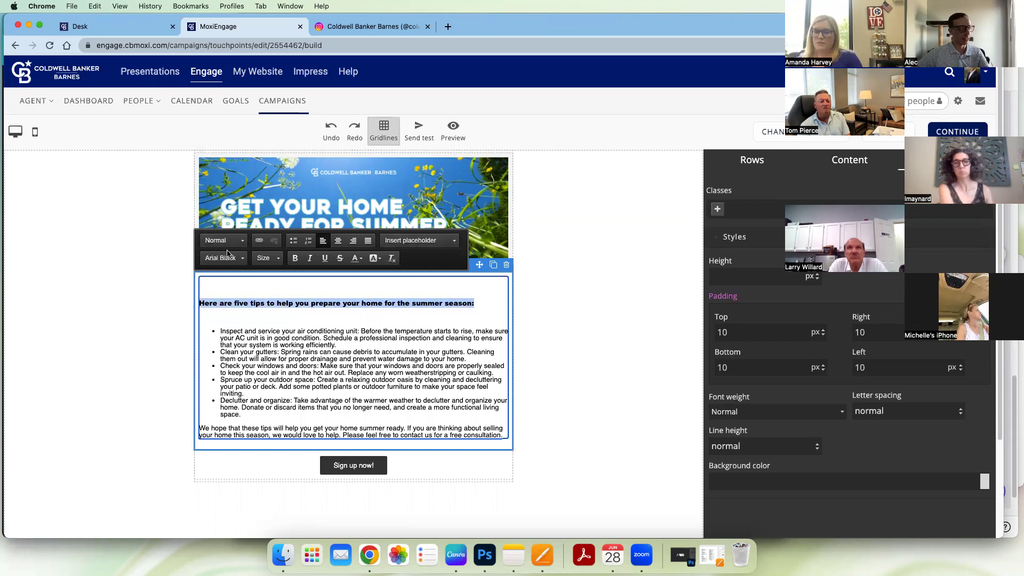
pyautogui.click(267, 258)
pyautogui.click(260, 347)
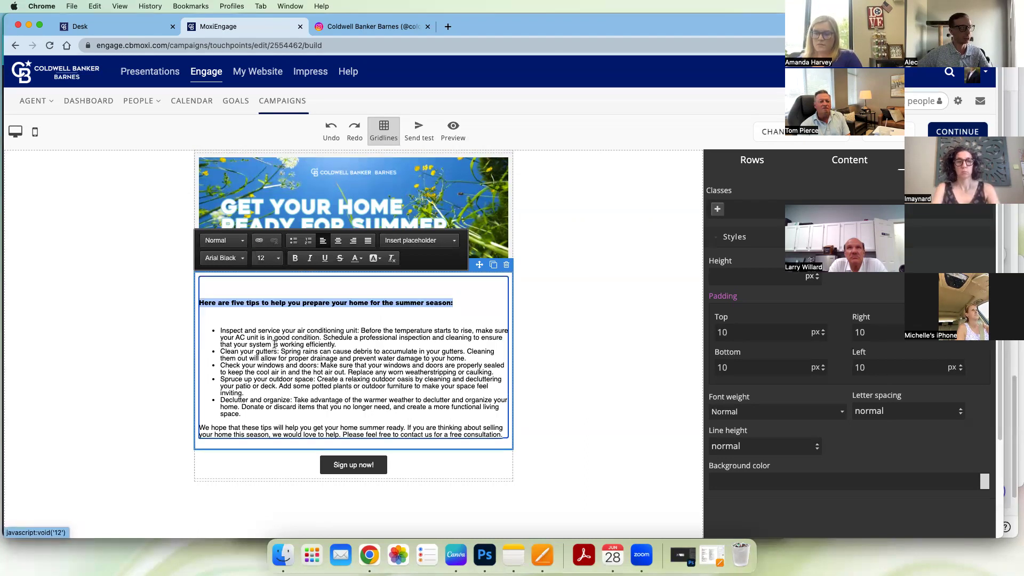
pyautogui.click(266, 258)
pyautogui.scroll(-2, 276, 311)
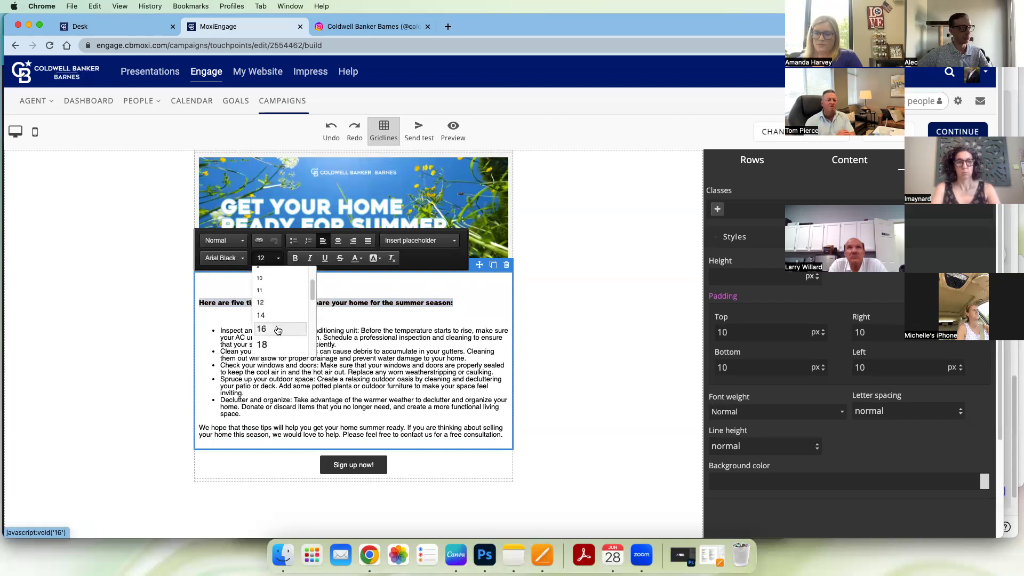
pyautogui.click(277, 328)
# - Delete the "Sign up now!" button below the tips text
pyautogui.scroll(-3, 542, 405)
pyautogui.click(415, 382)
pyautogui.click(505, 350)
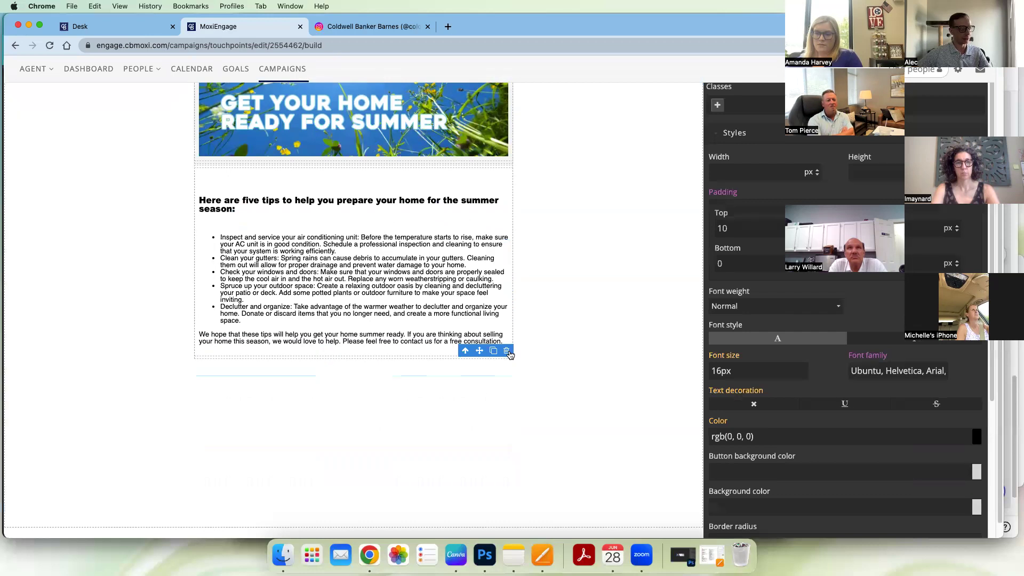
pyautogui.scroll(3, 575, 348)
pyautogui.click(503, 331)
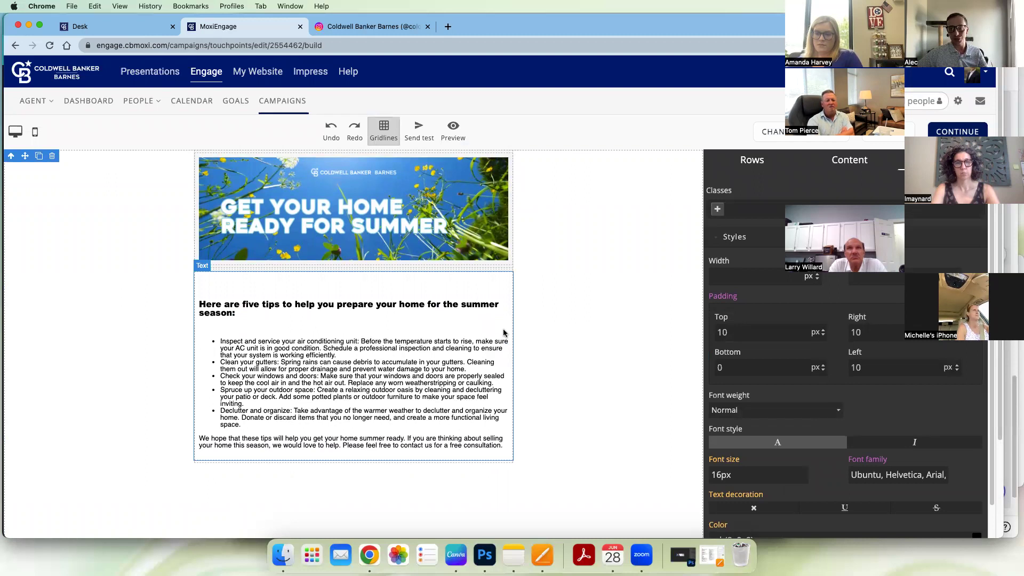
# - Preview the email and check its header, banner, tips text and signature layout
pyautogui.click(455, 137)
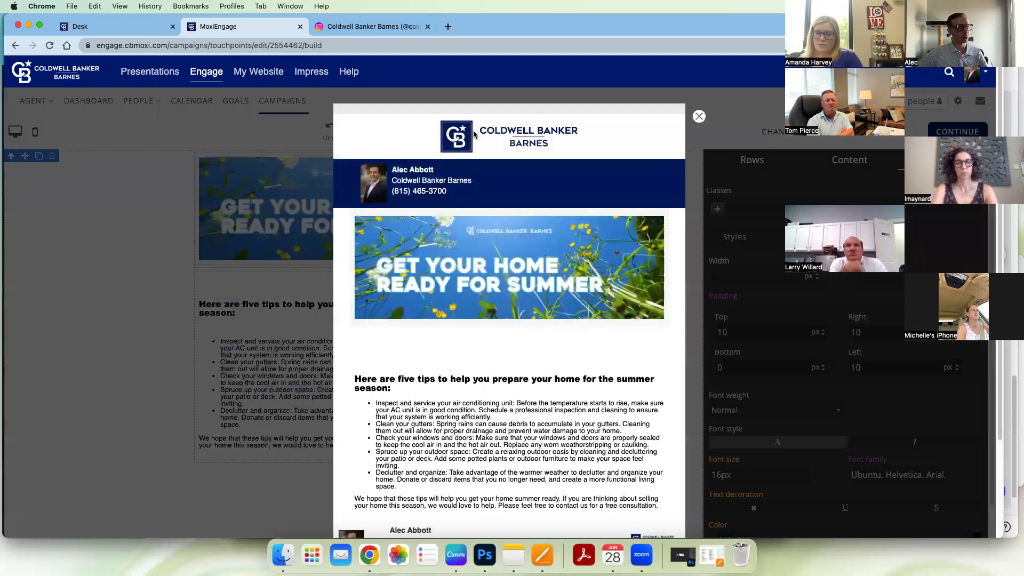
pyautogui.scroll(-3, 620, 274)
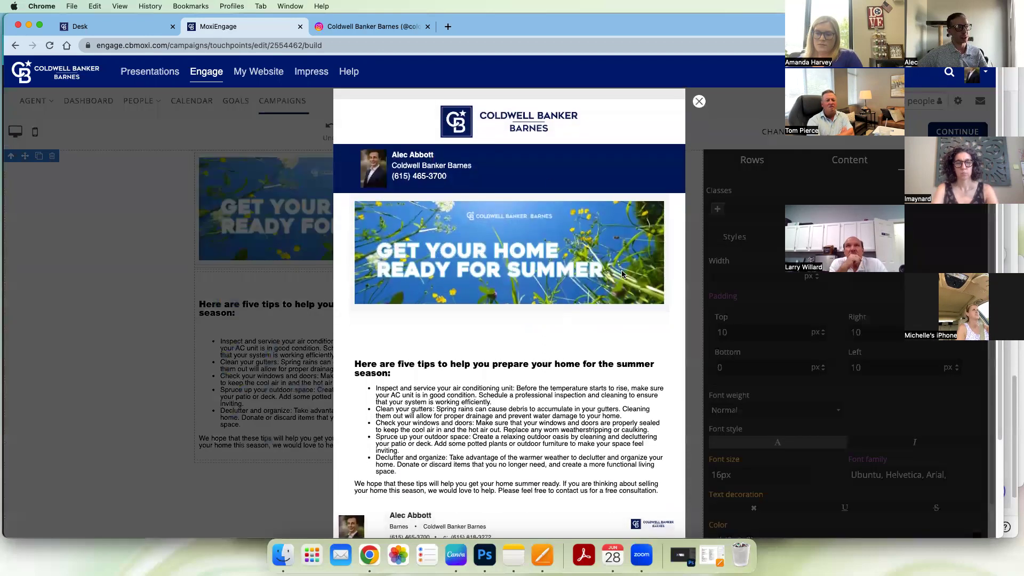
pyautogui.scroll(-3, 621, 274)
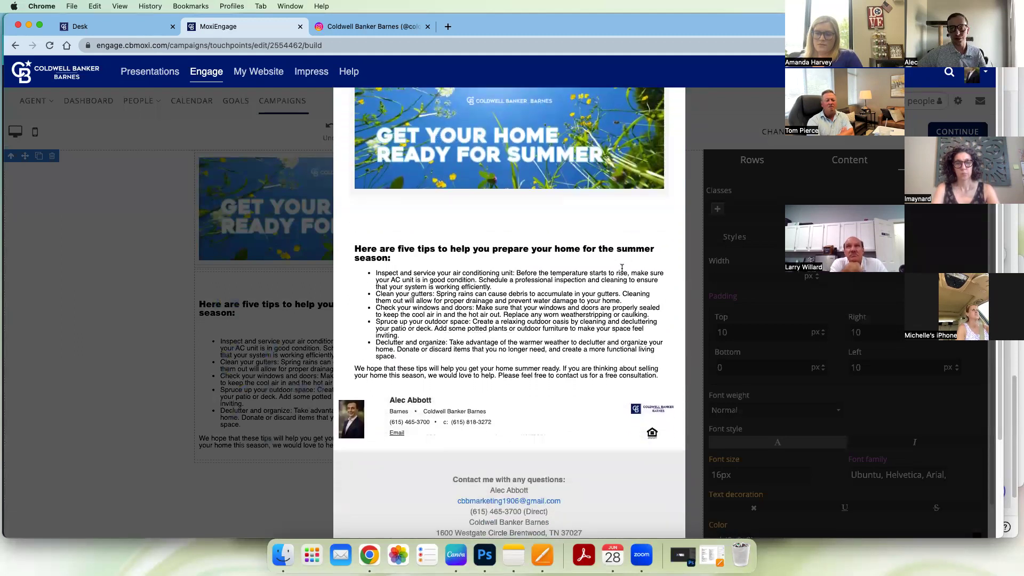
pyautogui.scroll(5, 620, 268)
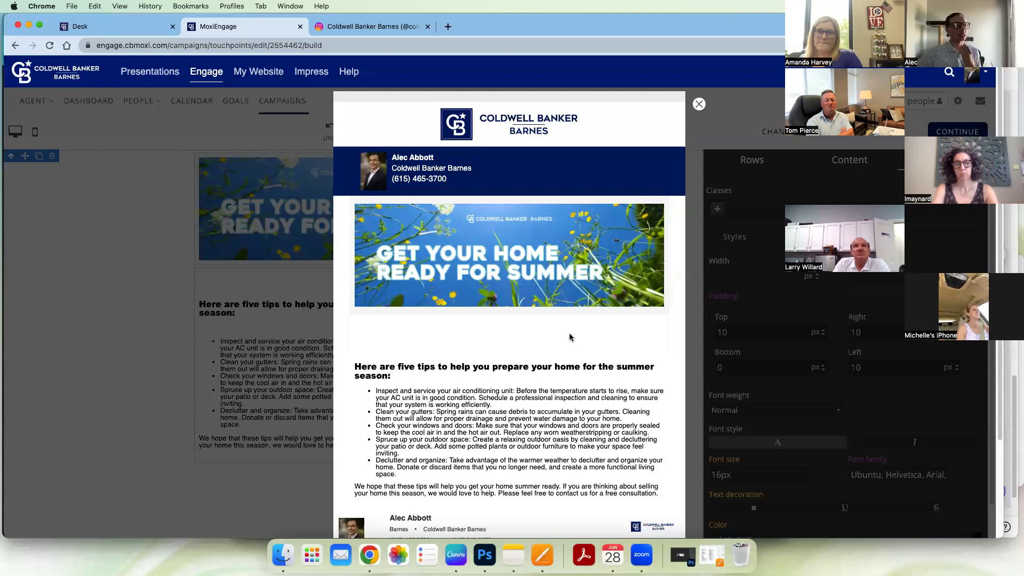
pyautogui.scroll(-3, 544, 355)
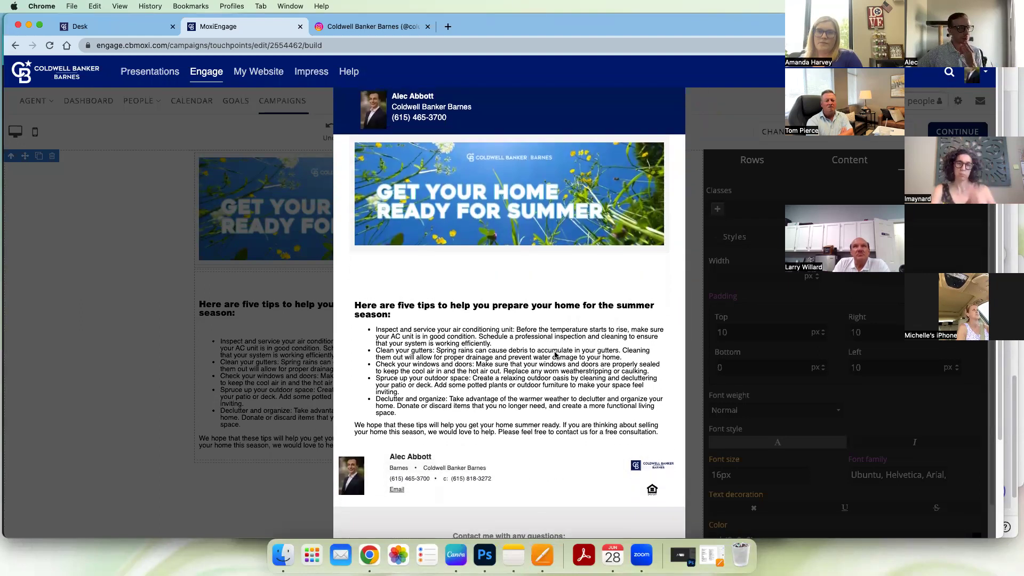
pyautogui.scroll(3, 554, 355)
# - Close the preview and add a Group Social block below the tips text
pyautogui.click(831, 162)
pyautogui.click(832, 161)
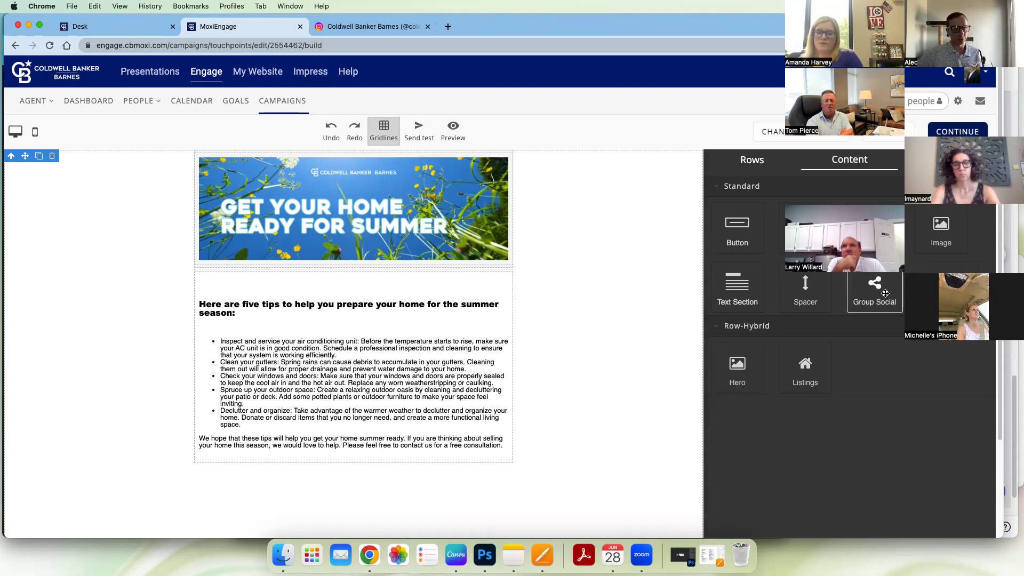
pyautogui.moveTo(885, 290); pyautogui.dragTo(376, 451)
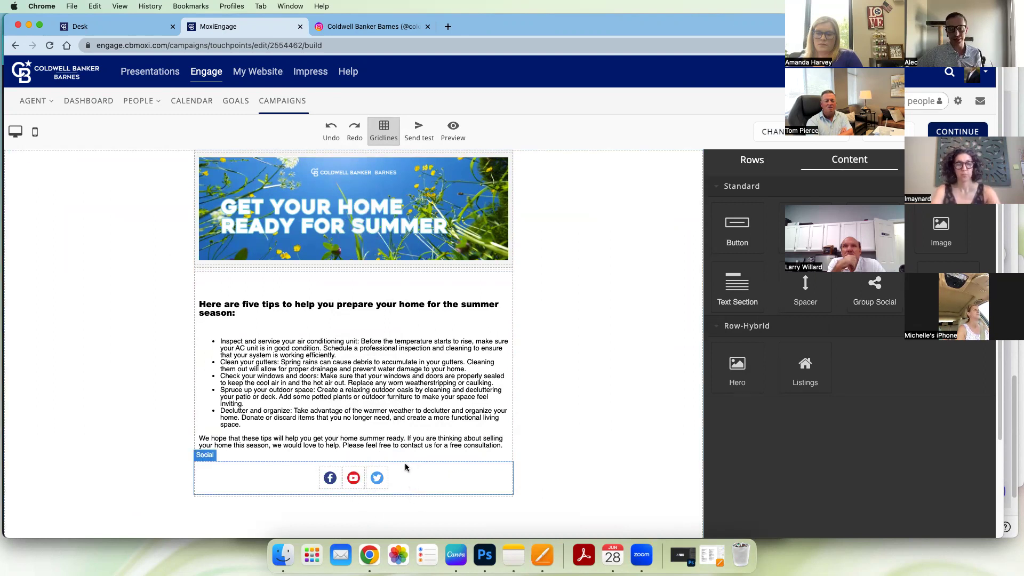
# - Preview the email again to check the social icons above the signature and footer
pyautogui.click(453, 130)
pyautogui.scroll(-5, 536, 245)
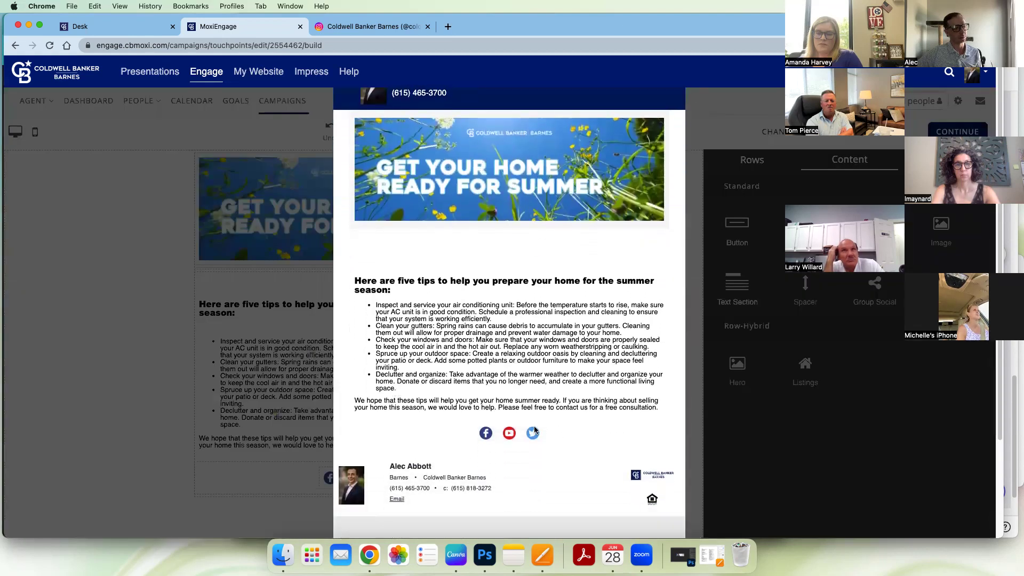
pyautogui.scroll(-3, 513, 473)
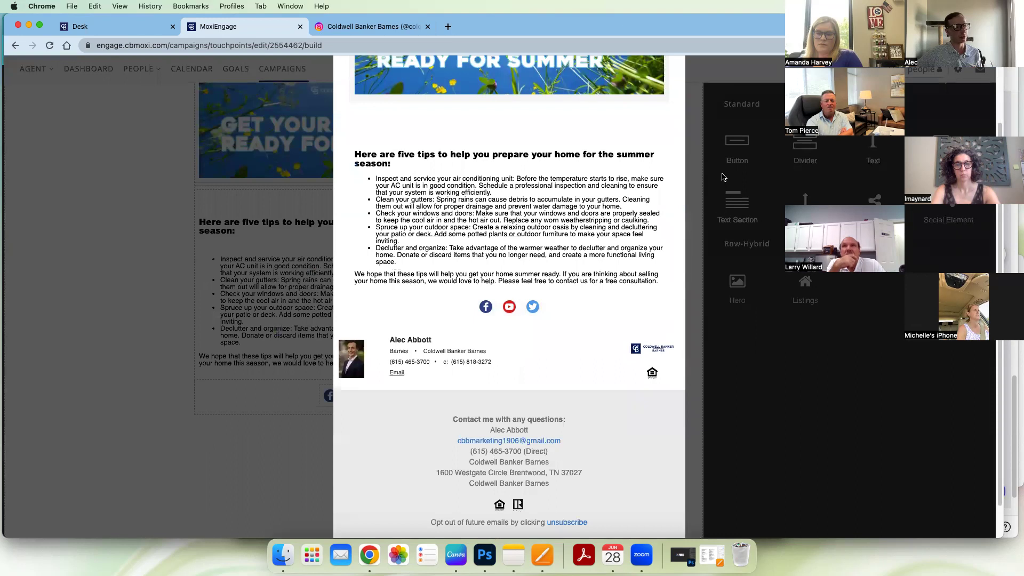
pyautogui.scroll(5, 661, 165)
pyautogui.click(697, 124)
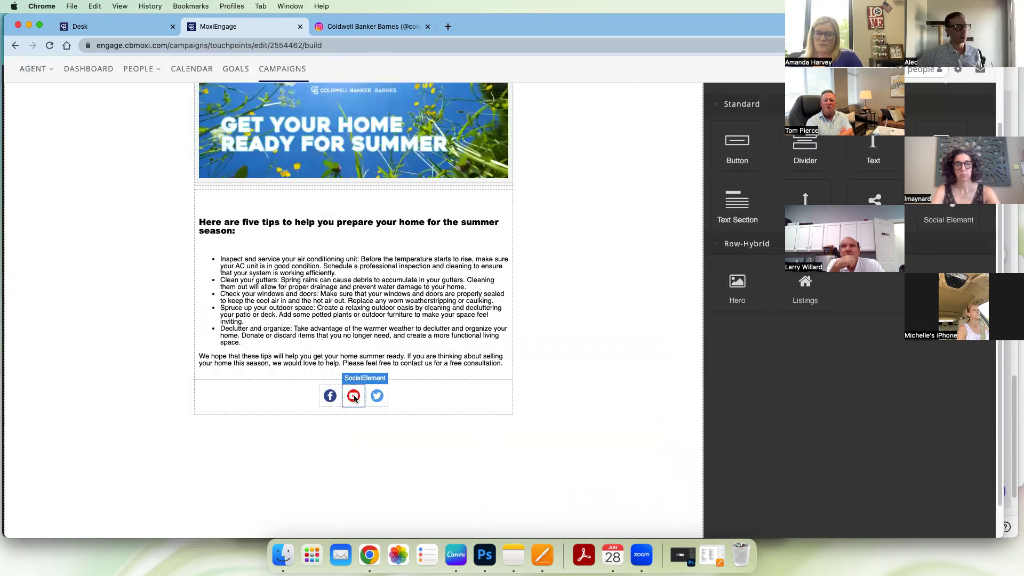
# - Inspect the individual social icons and delete the Twitter icon from the group
pyautogui.click(354, 396)
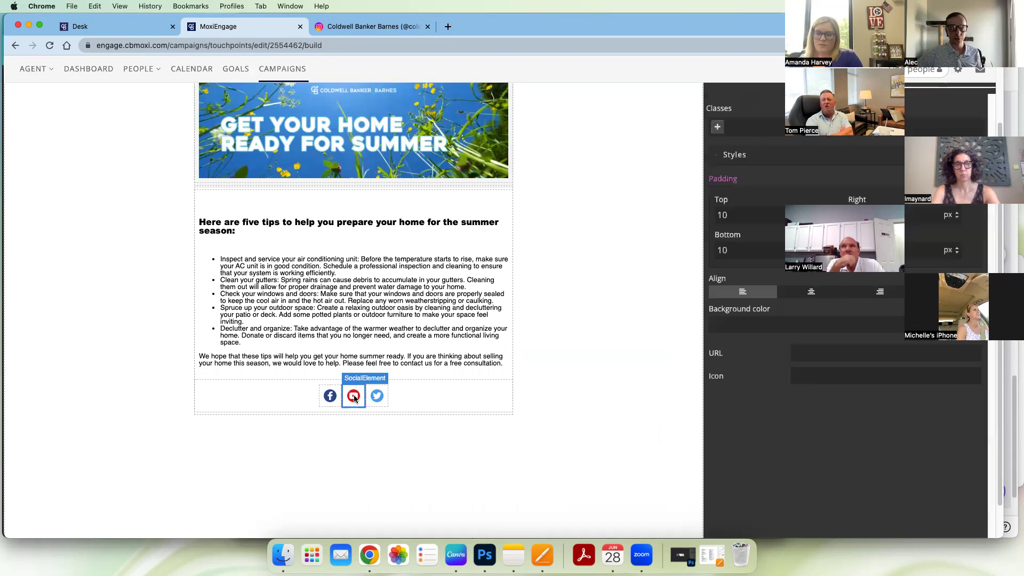
pyautogui.click(378, 397)
pyautogui.click(354, 396)
pyautogui.click(331, 398)
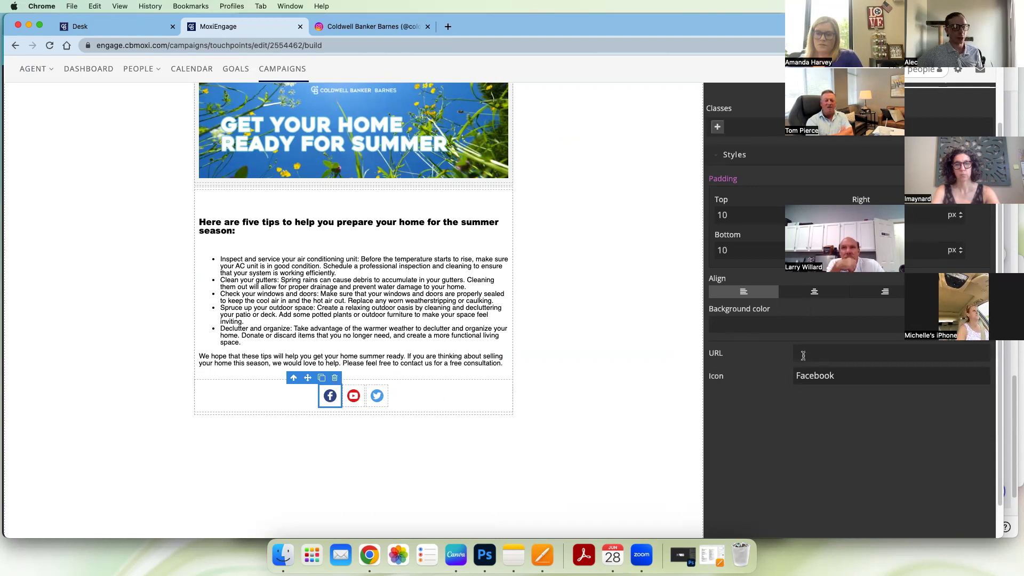
pyautogui.click(354, 396)
pyautogui.click(373, 396)
pyautogui.click(381, 378)
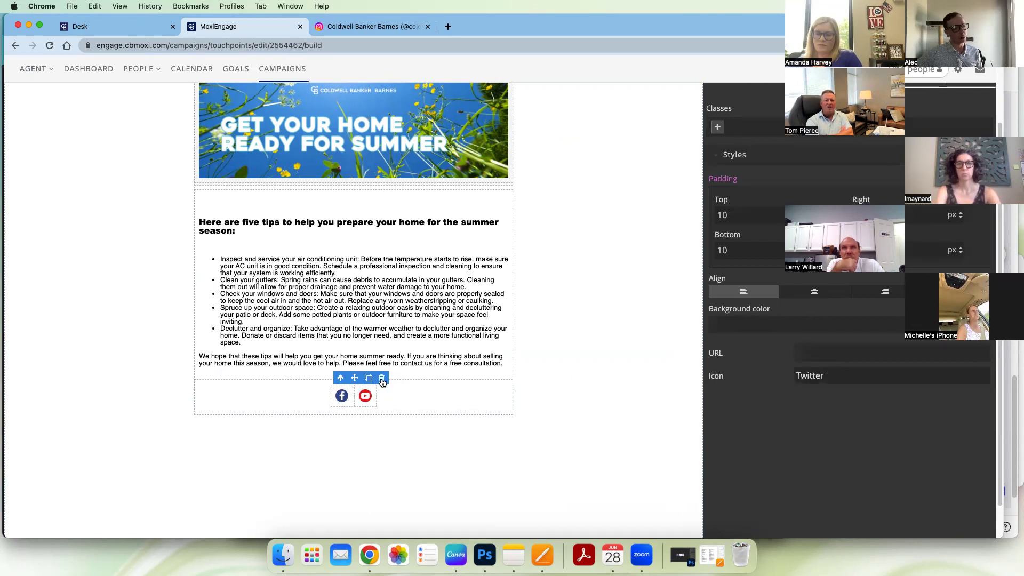
# - Change the YouTube social element's icon to Instagram
pyautogui.click(370, 396)
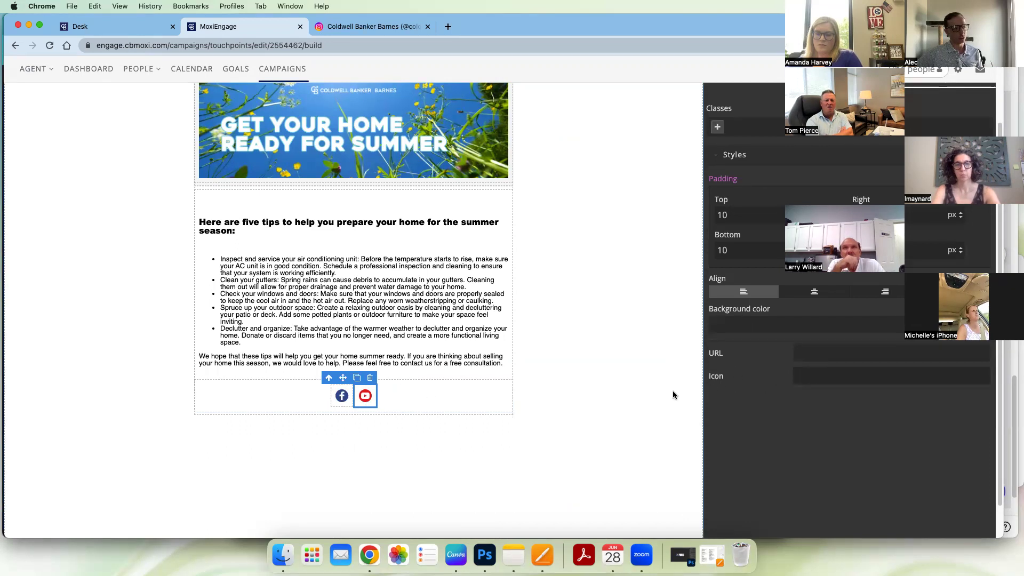
pyautogui.click(843, 376)
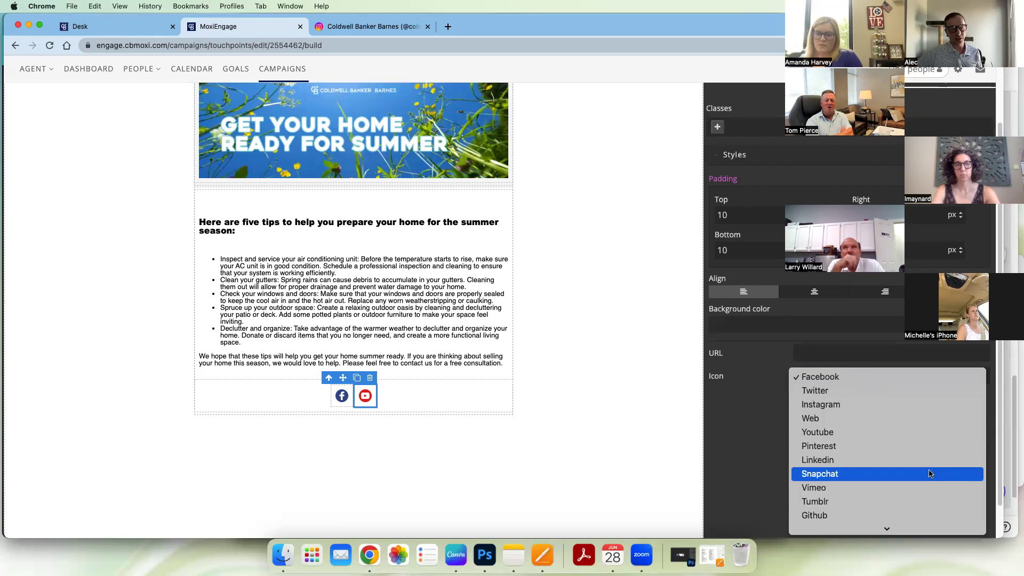
pyautogui.click(878, 405)
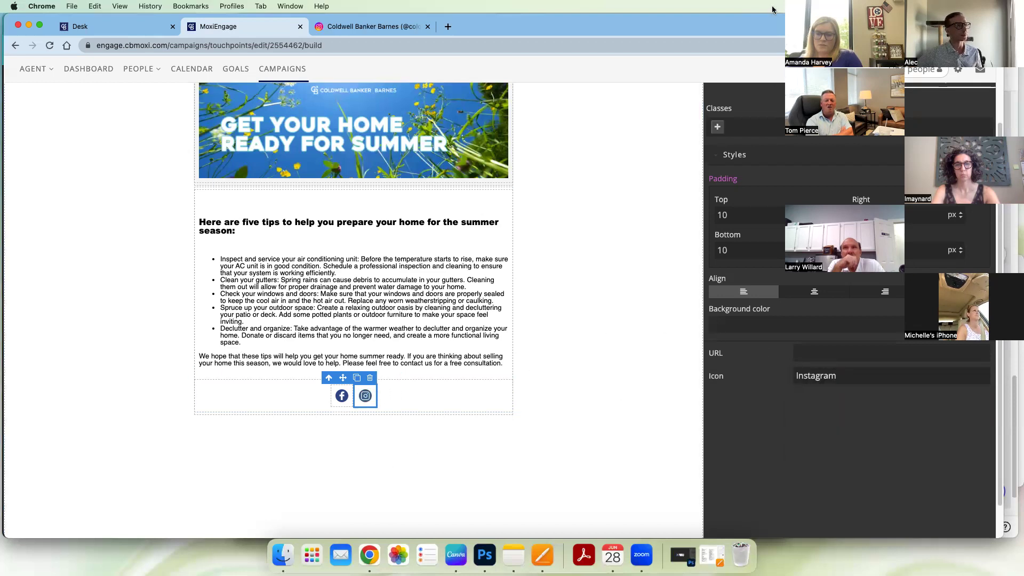
# - Switch to the Coldwell Banker Barnes Instagram profile and copy its web address
pyautogui.moveTo(379, 16); pyautogui.dragTo(381, 57)
pyautogui.click(376, 69)
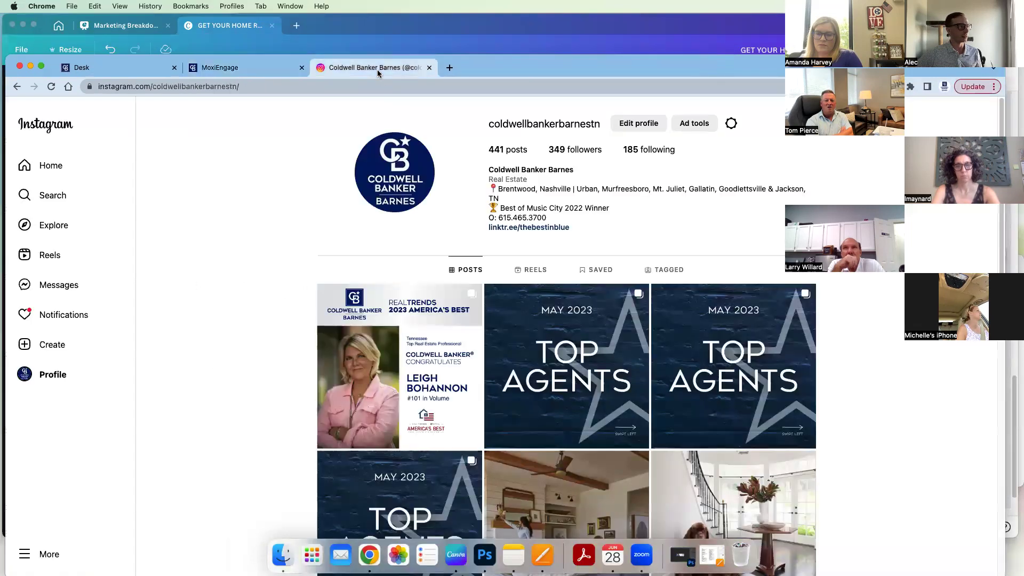
pyautogui.click(382, 84)
pyautogui.press('super+c')
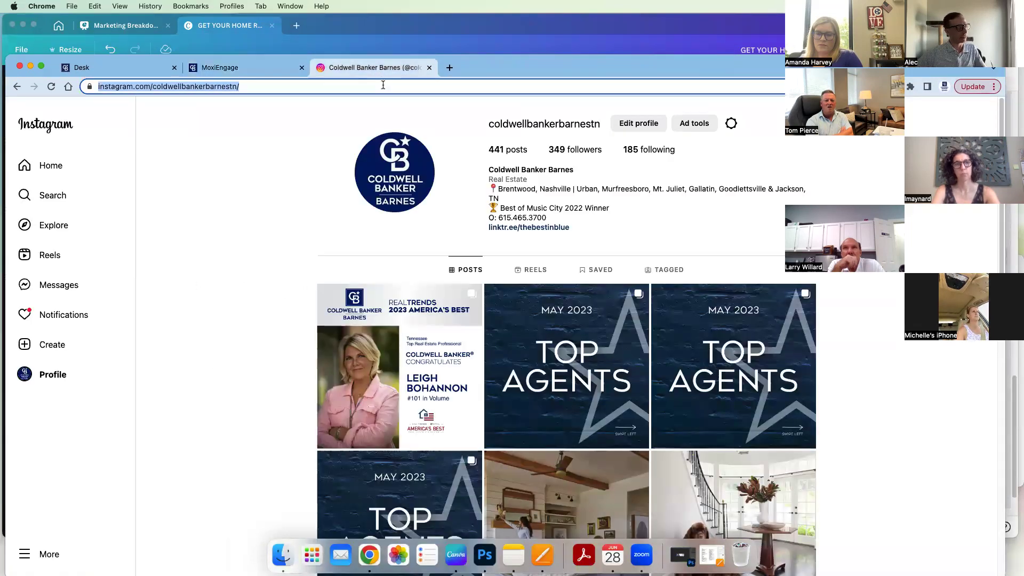
# - Return to MoxiEngage and paste the copied Instagram profile address as the Instagram icon's URL
pyautogui.click(267, 71)
pyautogui.moveTo(267, 71); pyautogui.dragTo(273, 30)
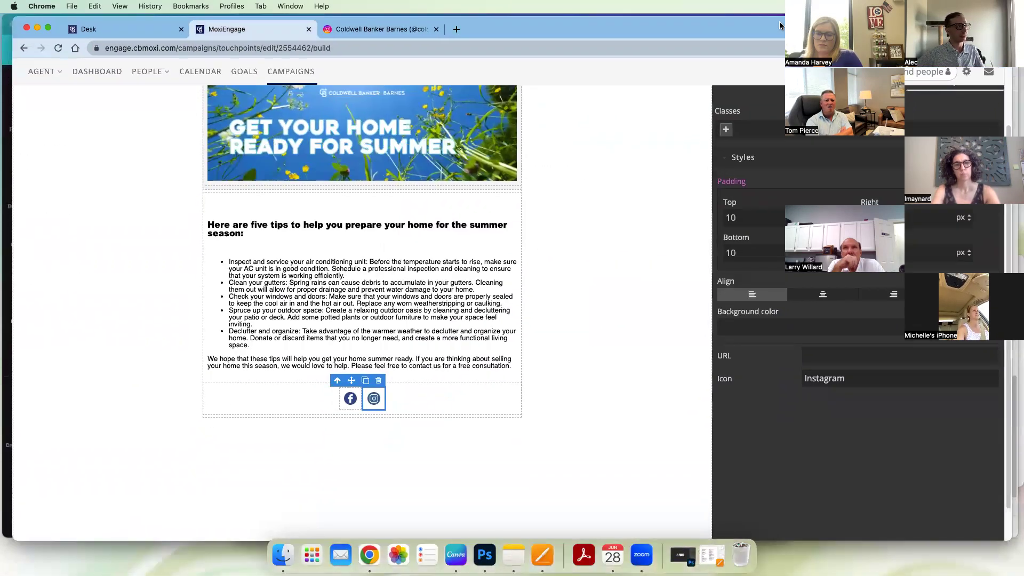
pyautogui.click(870, 352)
pyautogui.press('super+v')
pyautogui.scroll(-2, 901, 435)
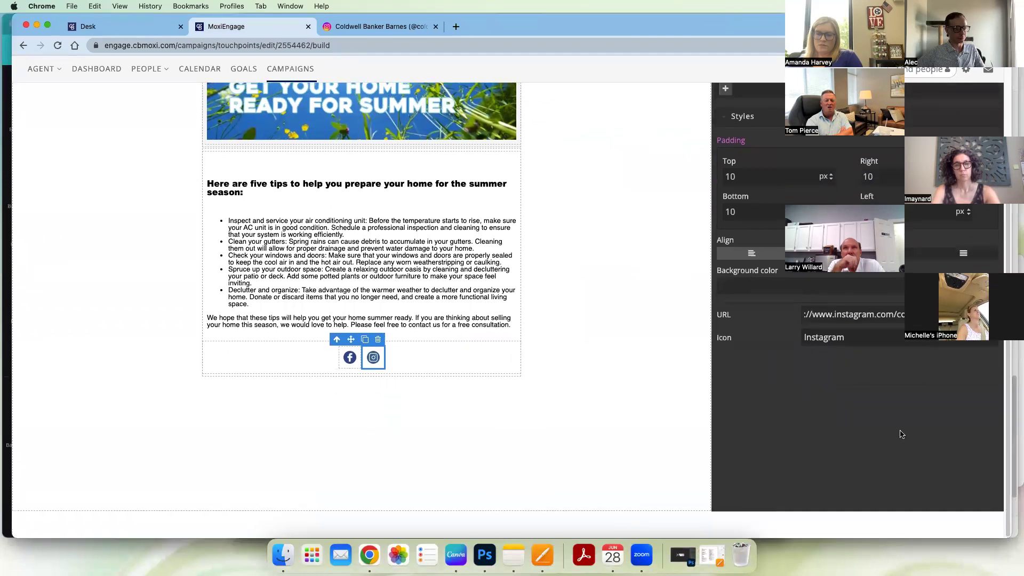
pyautogui.click(719, 371)
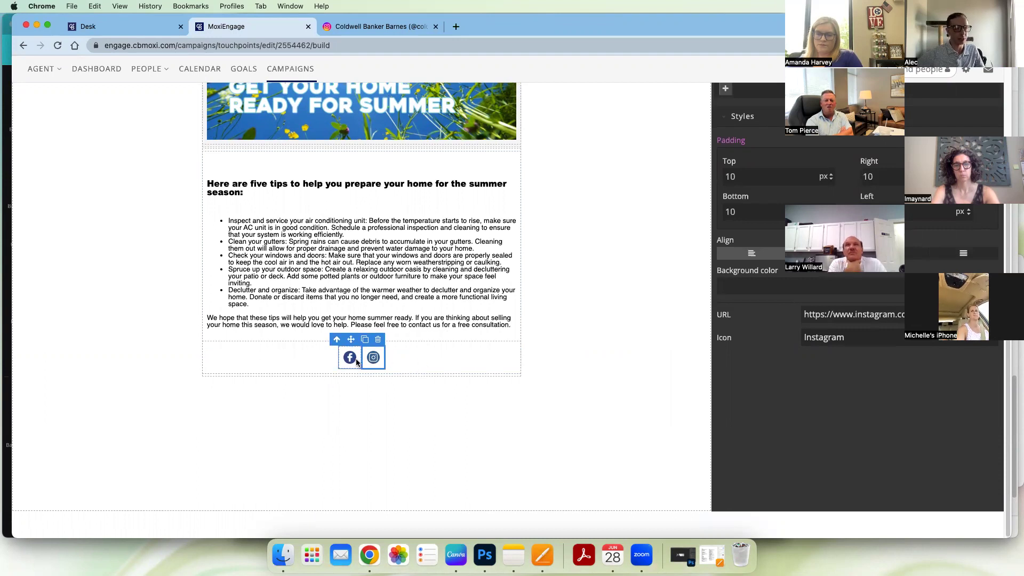
# - Add a Hero block below the social icons
pyautogui.scroll(5, 847, 319)
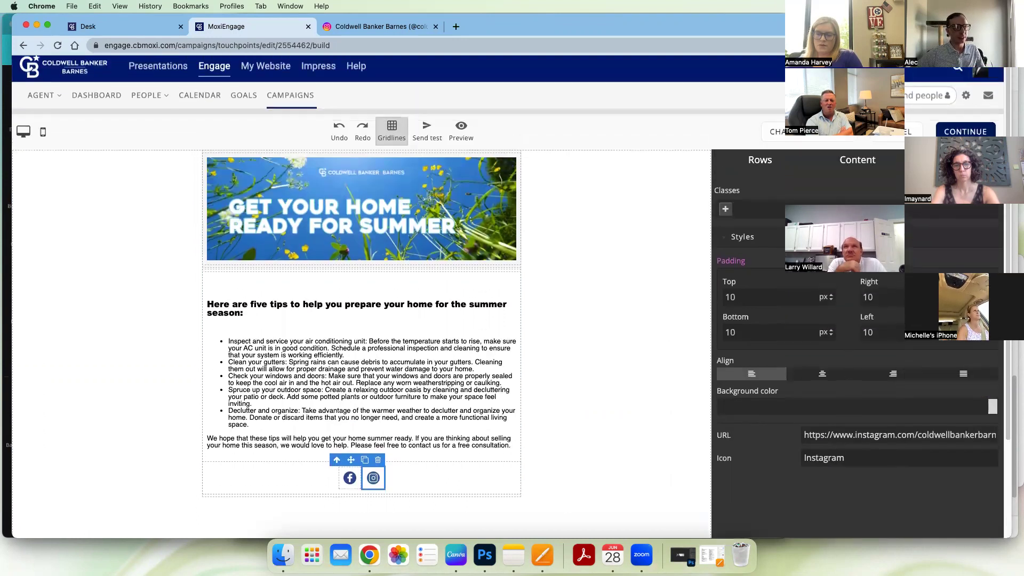
pyautogui.click(862, 160)
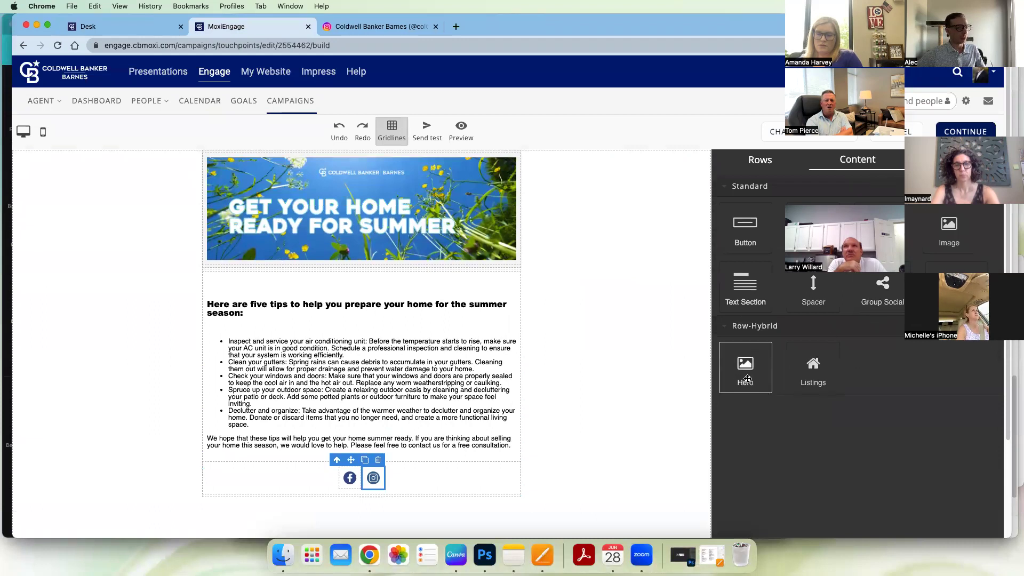
pyautogui.scroll(-1, 747, 379)
pyautogui.moveTo(747, 378); pyautogui.dragTo(423, 490)
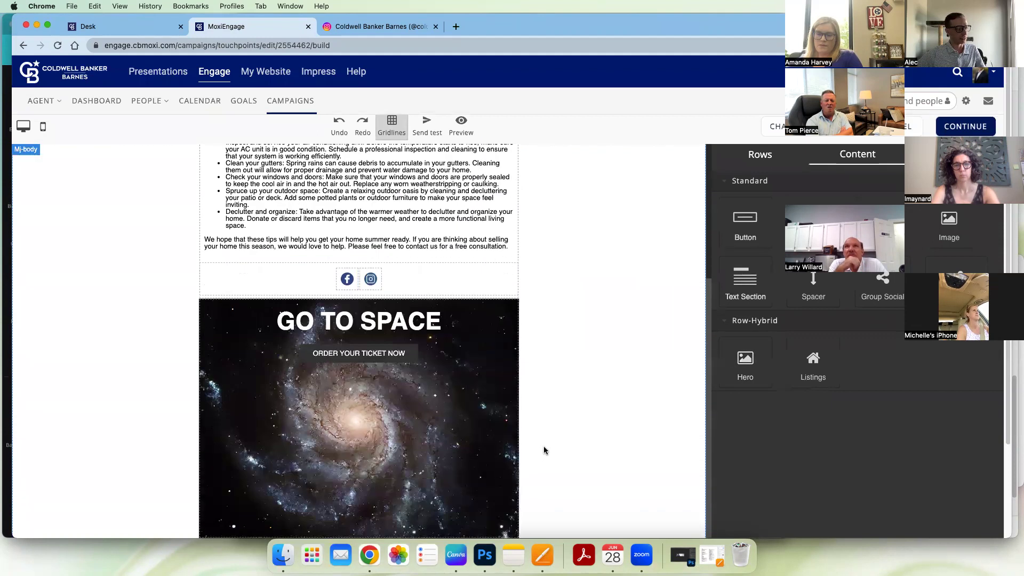
# - Replace the hero block's space background with the uploaded Market Update image
pyautogui.scroll(-3, 544, 450)
pyautogui.click(464, 357)
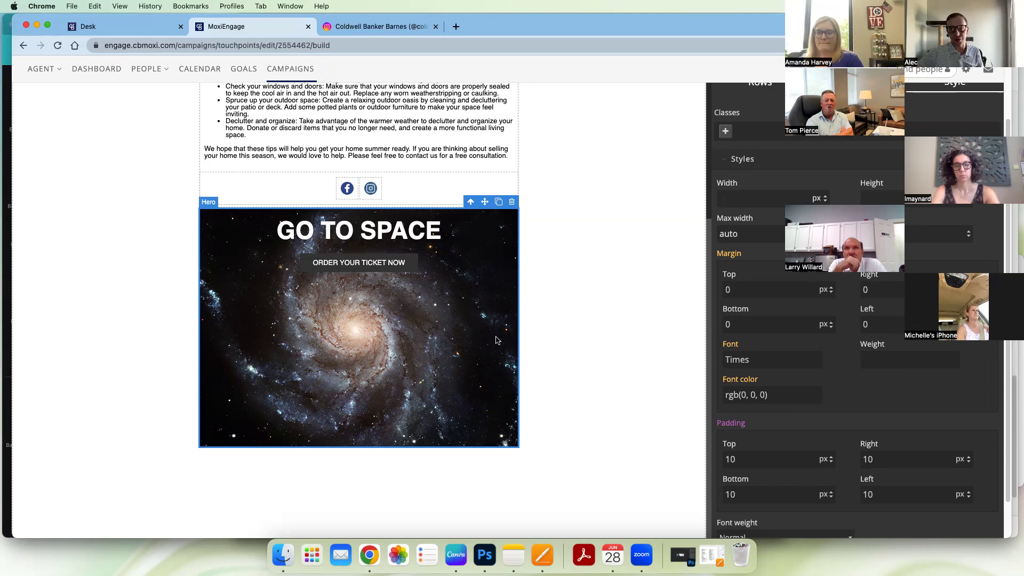
pyautogui.click(381, 233)
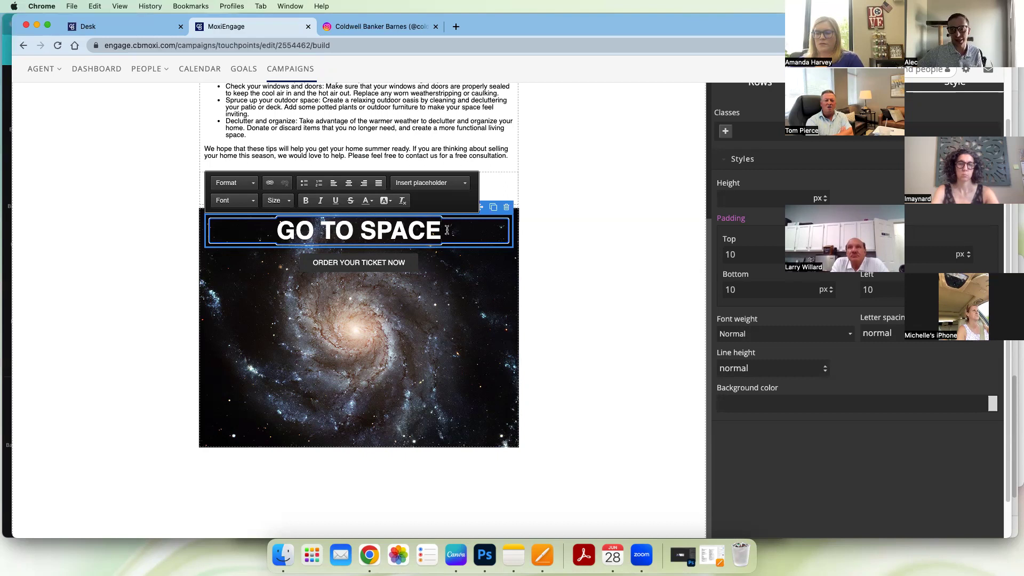
pyautogui.click(458, 288)
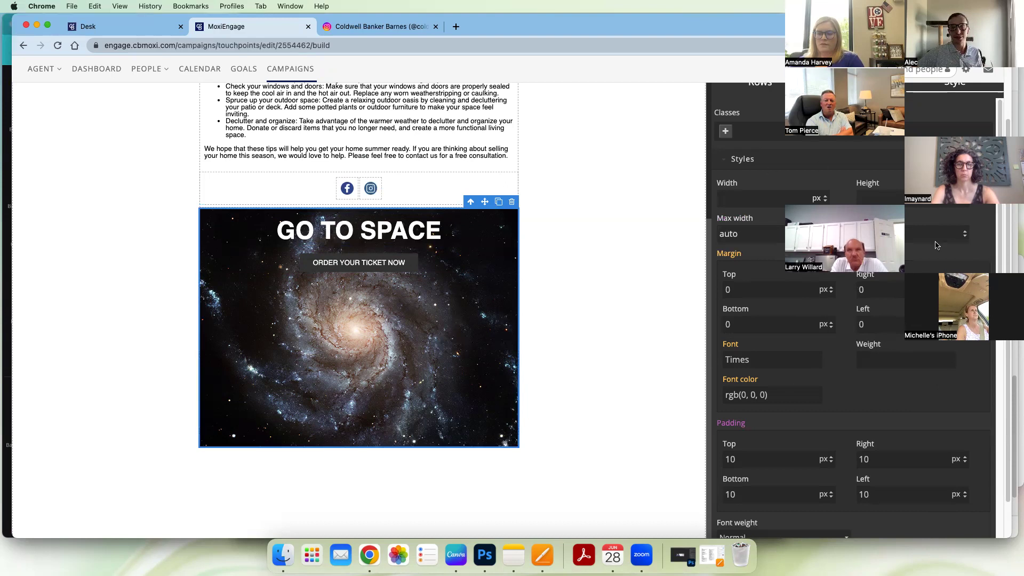
pyautogui.scroll(-5, 853, 373)
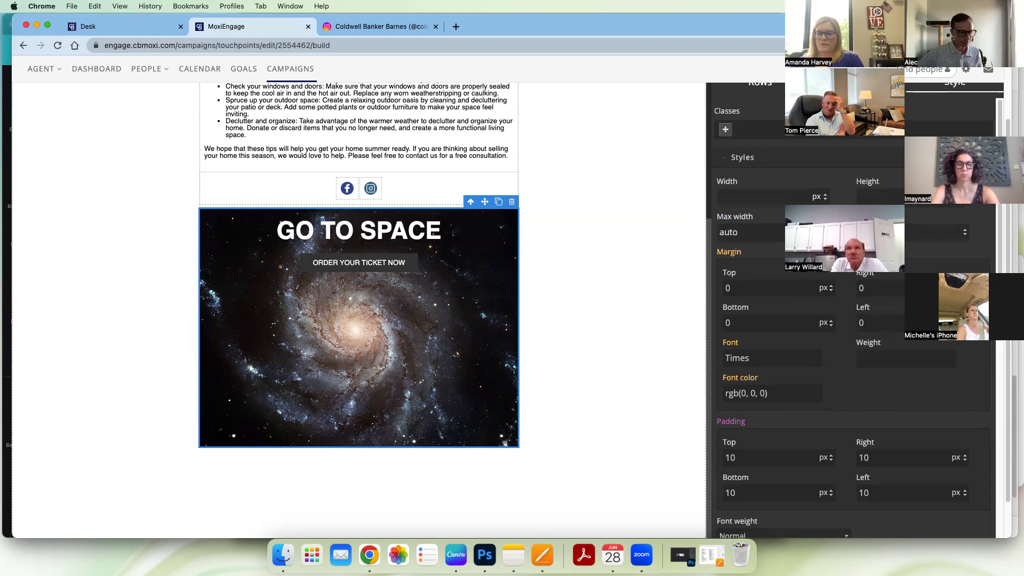
pyautogui.scroll(-9, 894, 296)
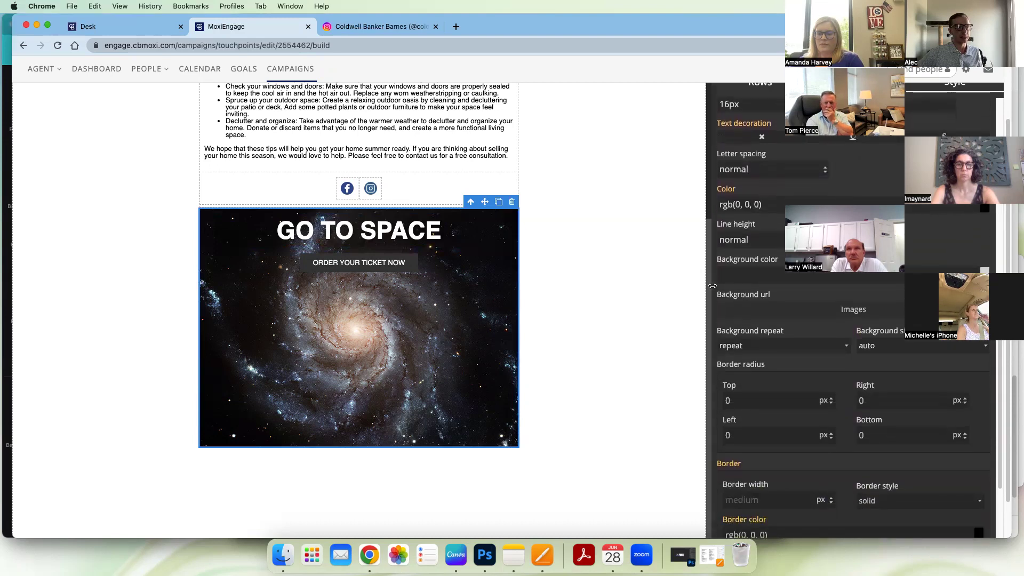
pyautogui.click(887, 315)
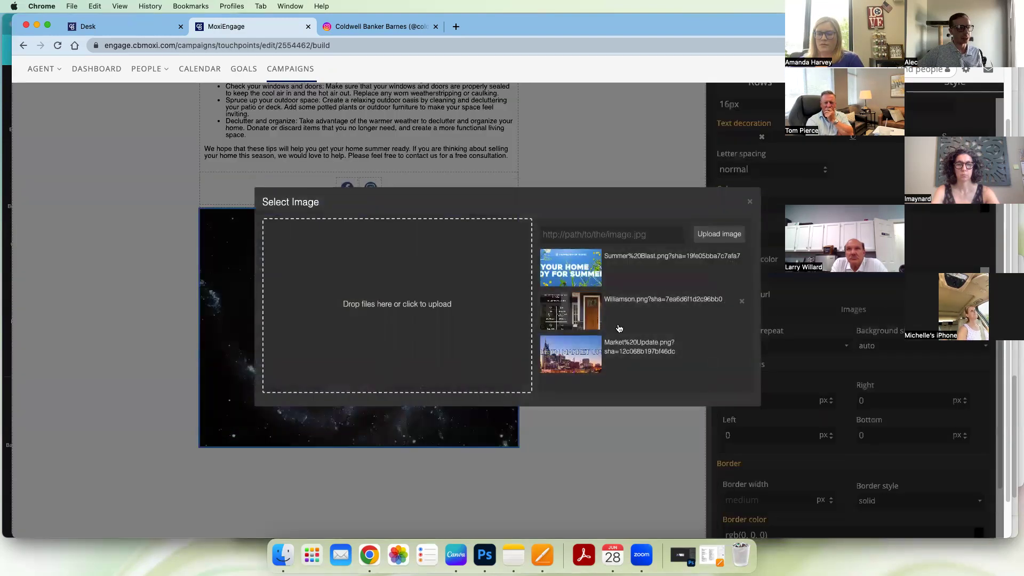
pyautogui.click(588, 358)
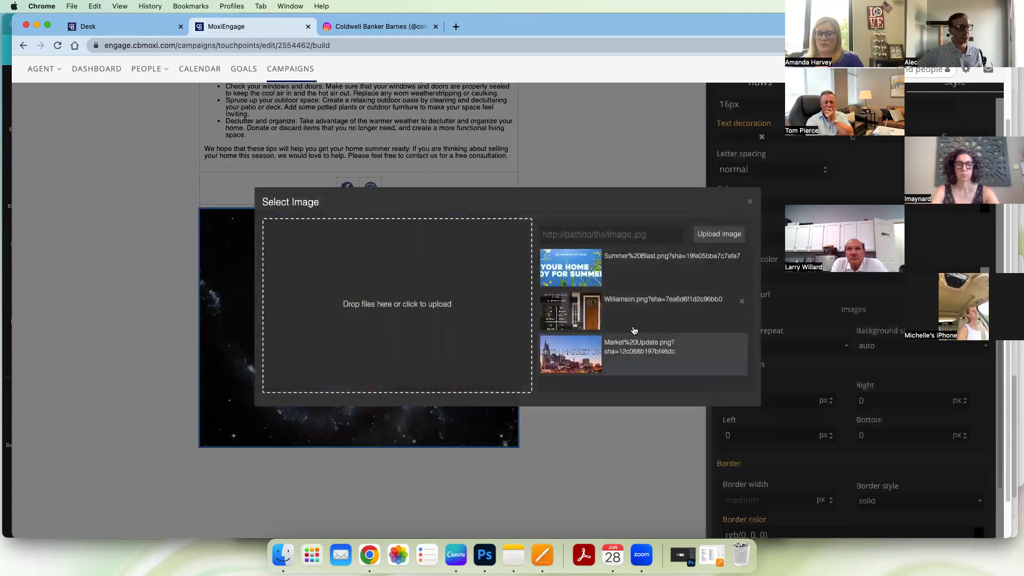
pyautogui.click(585, 354)
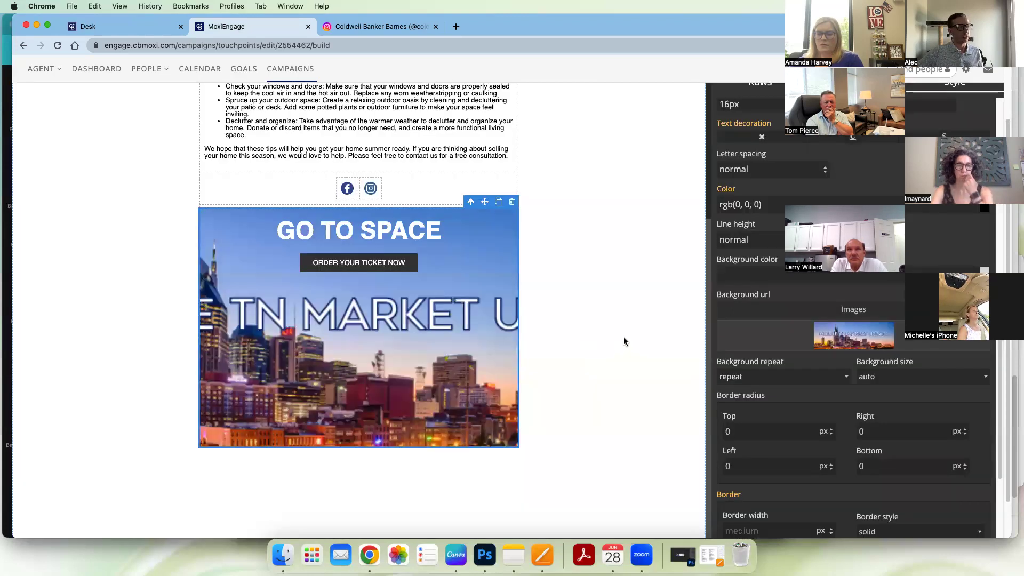
# - Try the cover and contain background sizes on the hero block, then set the size back to auto
pyautogui.click(916, 379)
pyautogui.click(924, 389)
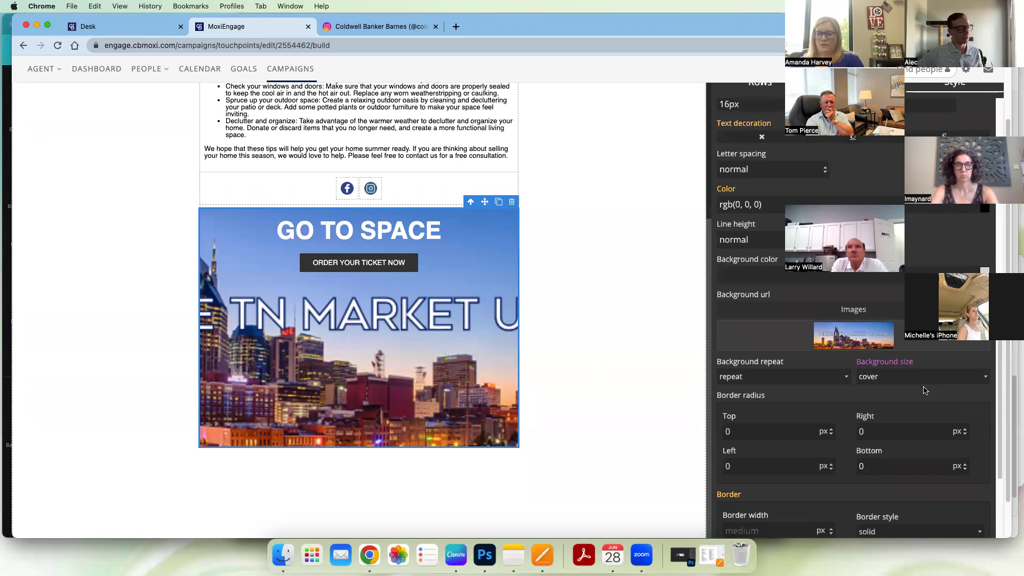
pyautogui.click(925, 382)
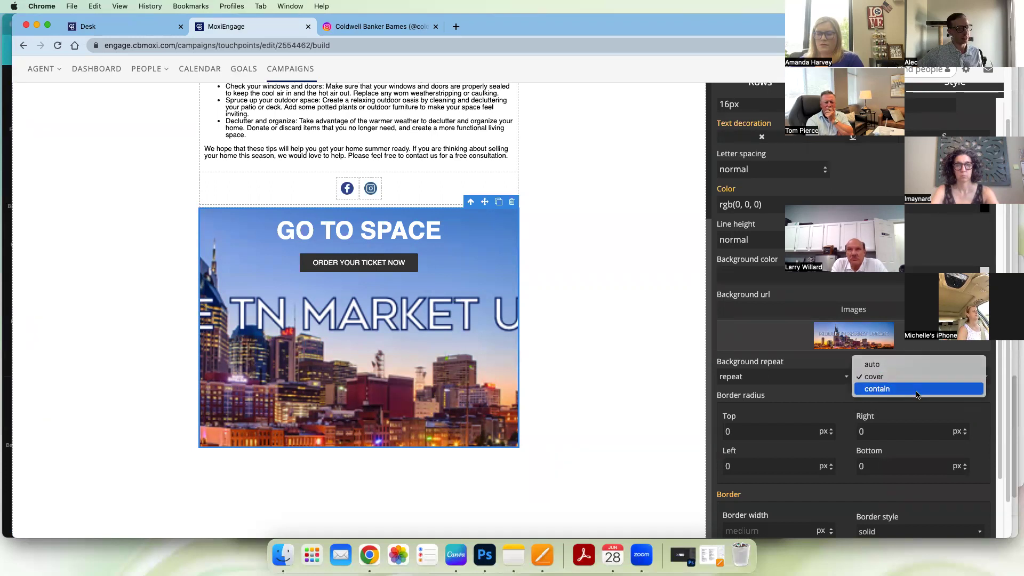
pyautogui.click(916, 389)
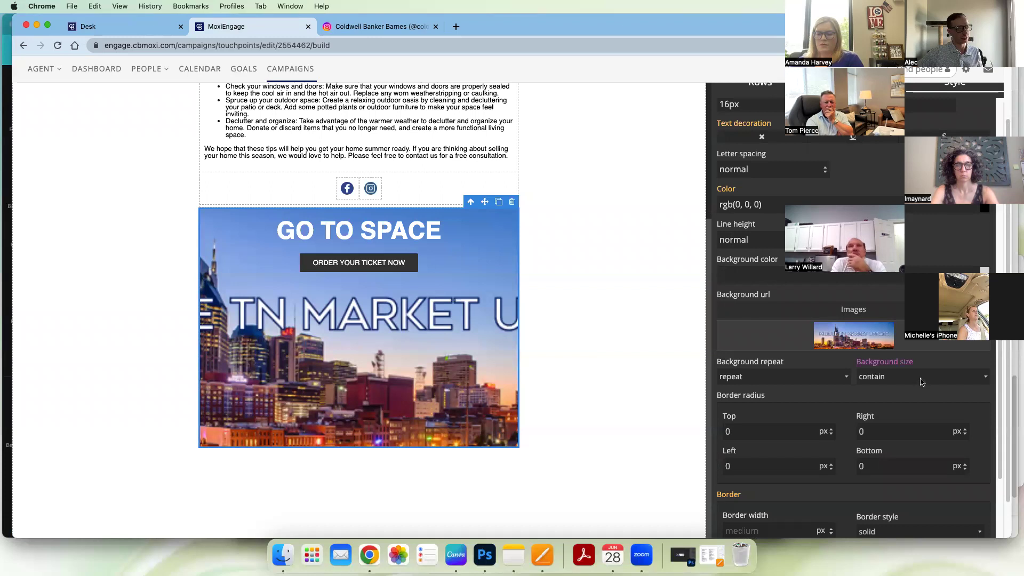
pyautogui.click(921, 380)
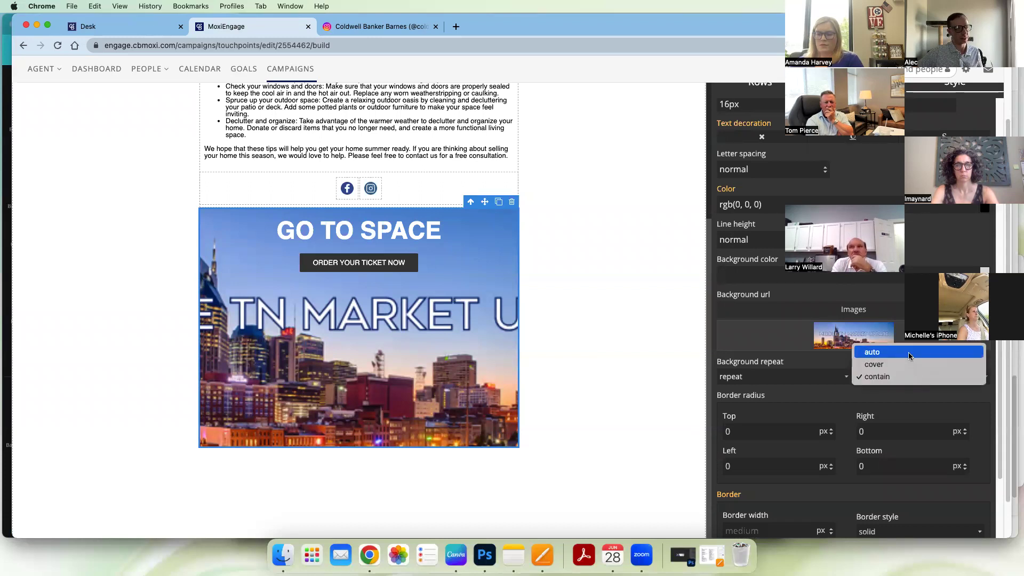
pyautogui.click(872, 352)
# - Set the hero block's background repeat to no-repeat
pyautogui.click(824, 383)
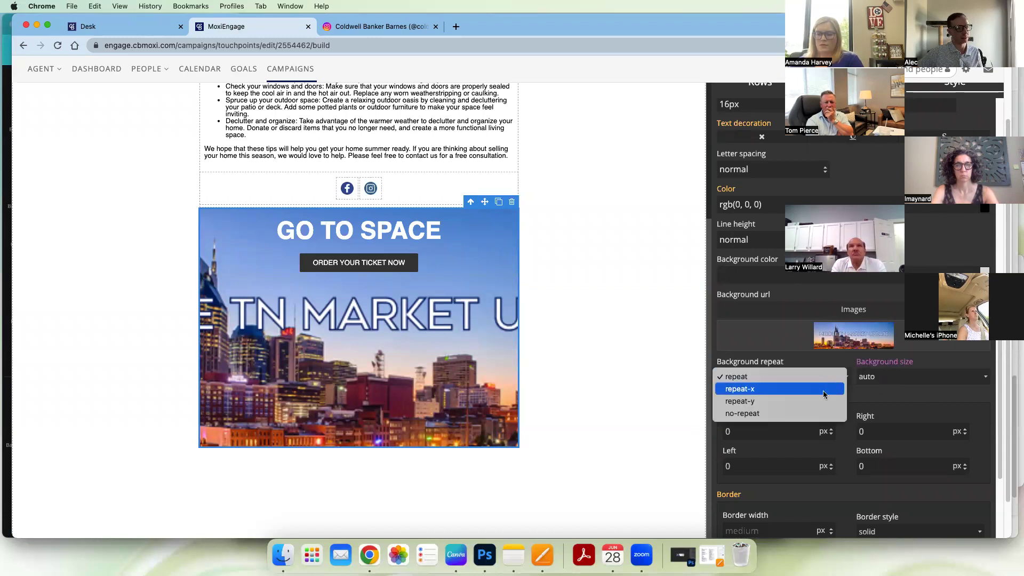
pyautogui.click(819, 414)
pyautogui.click(822, 384)
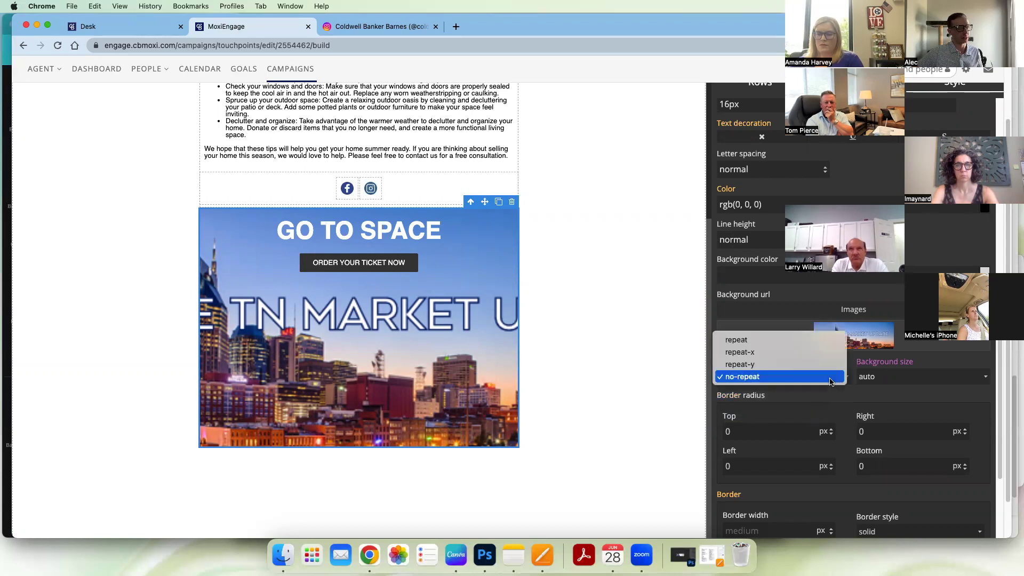
pyautogui.click(837, 399)
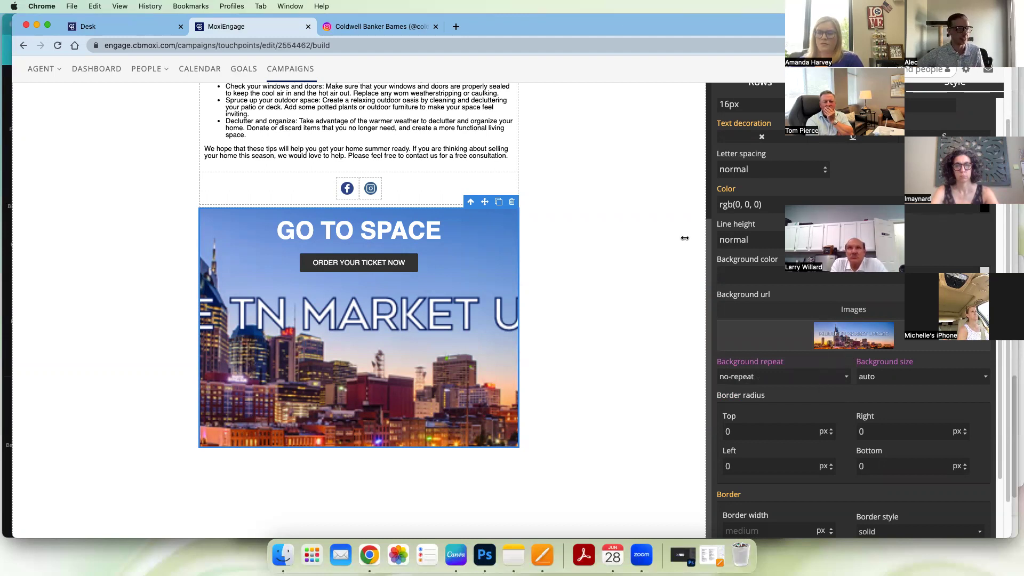
# - Replace the hero block's heading text with "Click For Market Update"
pyautogui.doubleClick(384, 234)
pyautogui.tripleClick(384, 235)
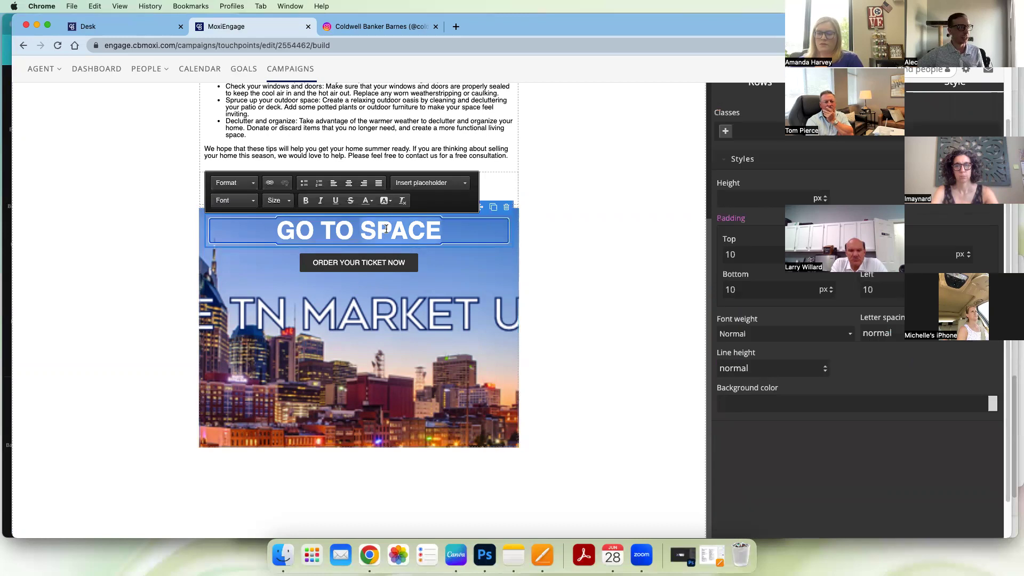
pyautogui.write('Click')
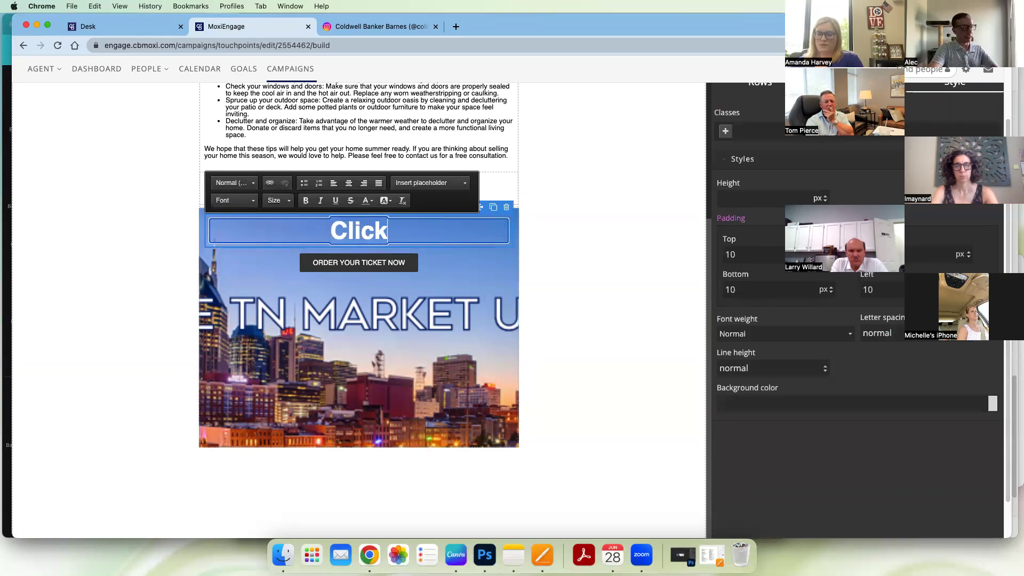
pyautogui.write(' For')
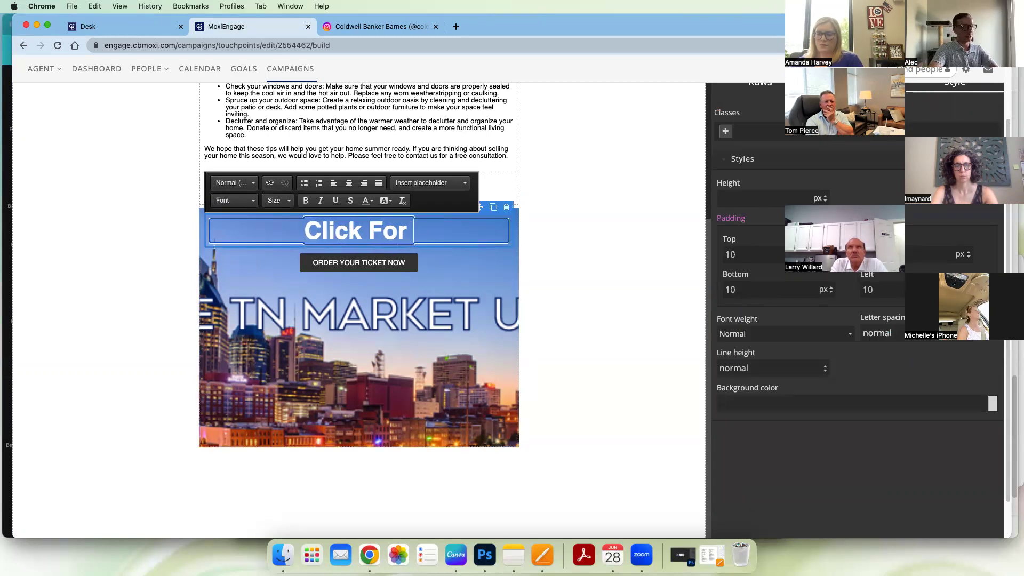
pyautogui.write(' Market Update')
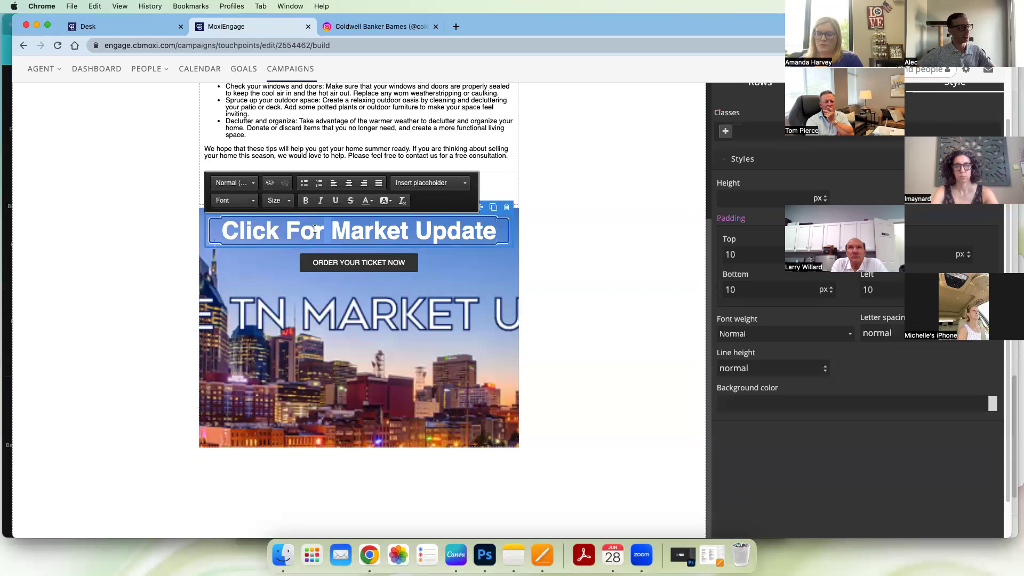
# - Change the words "Click For" in the hero heading to "Middle TN"
pyautogui.click(215, 225)
pyautogui.write('MIDDL')
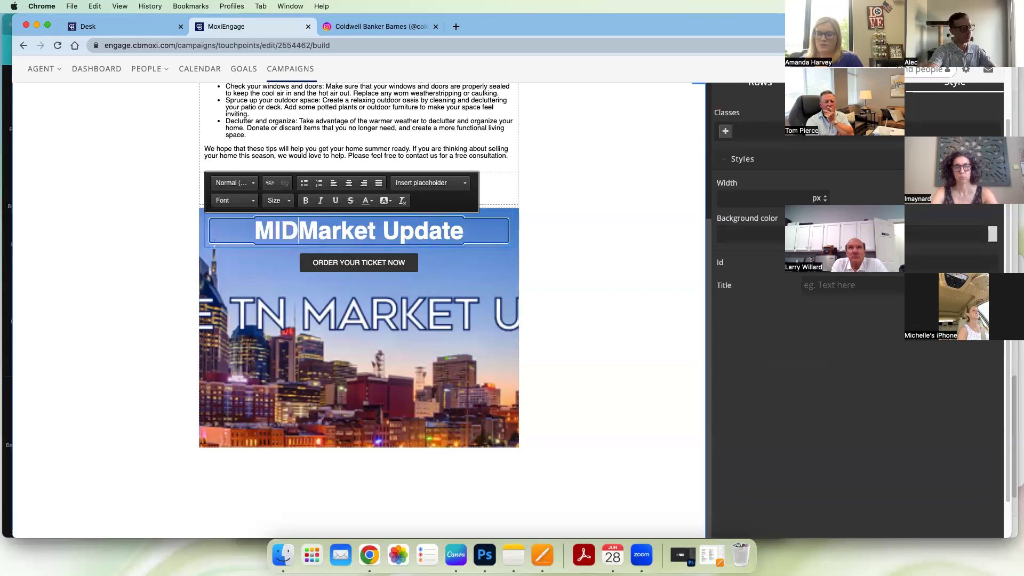
pyautogui.press('BackSpace')
pyautogui.press('BackSpace')
pyautogui.press('BackSpace')
pyautogui.press('BackSpace')
pyautogui.write('iddle TN')
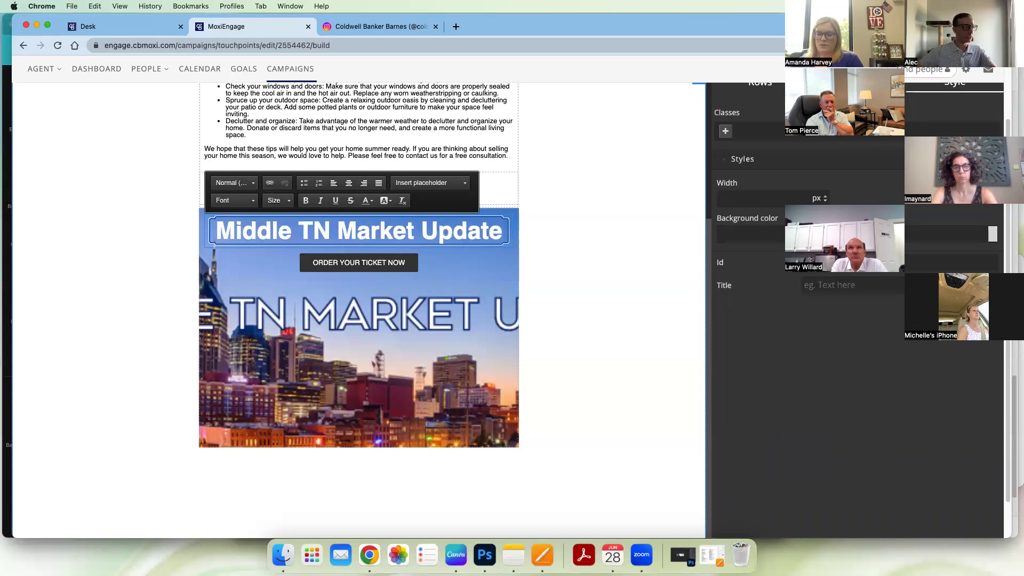
# - Change the hero button's label to "CLICK HERE FOR MARKET UPDATE"
pyautogui.click(360, 266)
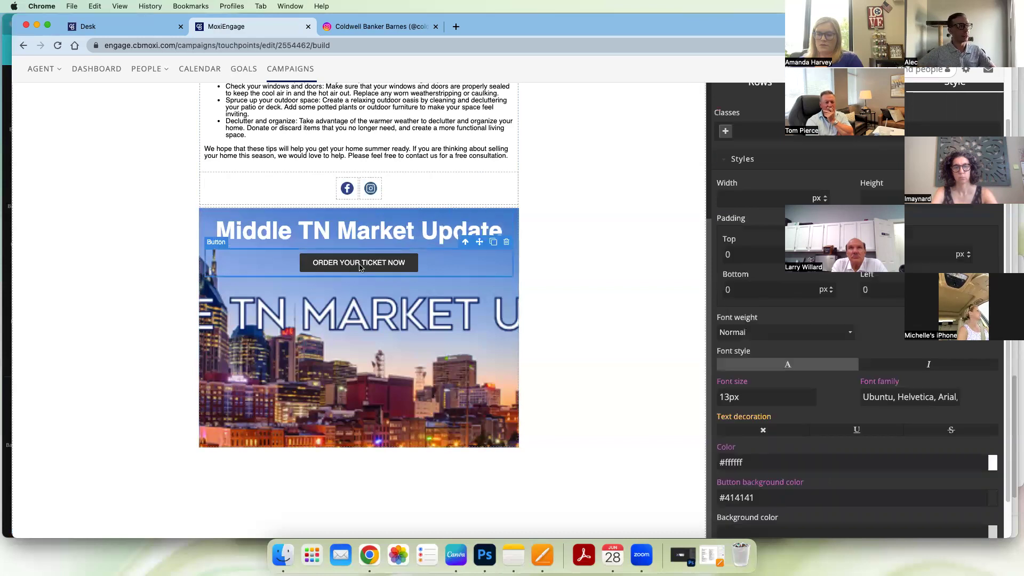
pyautogui.doubleClick(362, 265)
pyautogui.moveTo(405, 262); pyautogui.dragTo(321, 256)
pyautogui.write('CLICK')
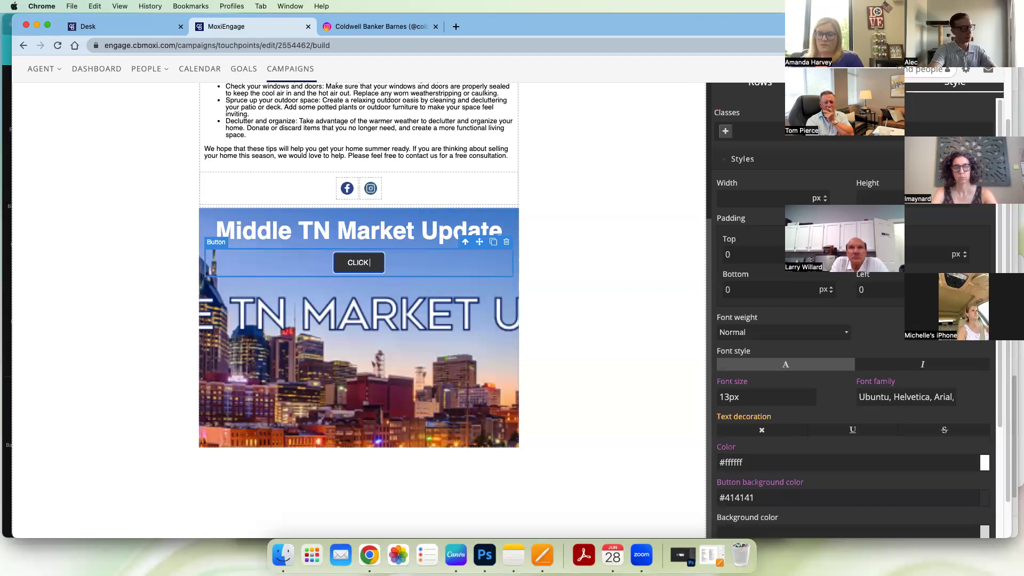
pyautogui.write(' HERE FOR')
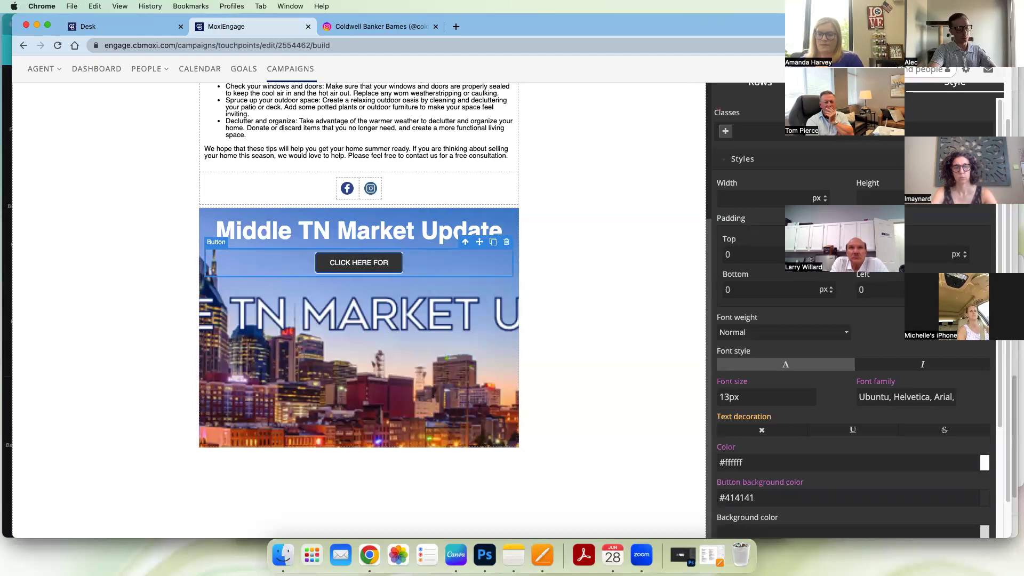
pyautogui.write(' MARKET UPDATE')
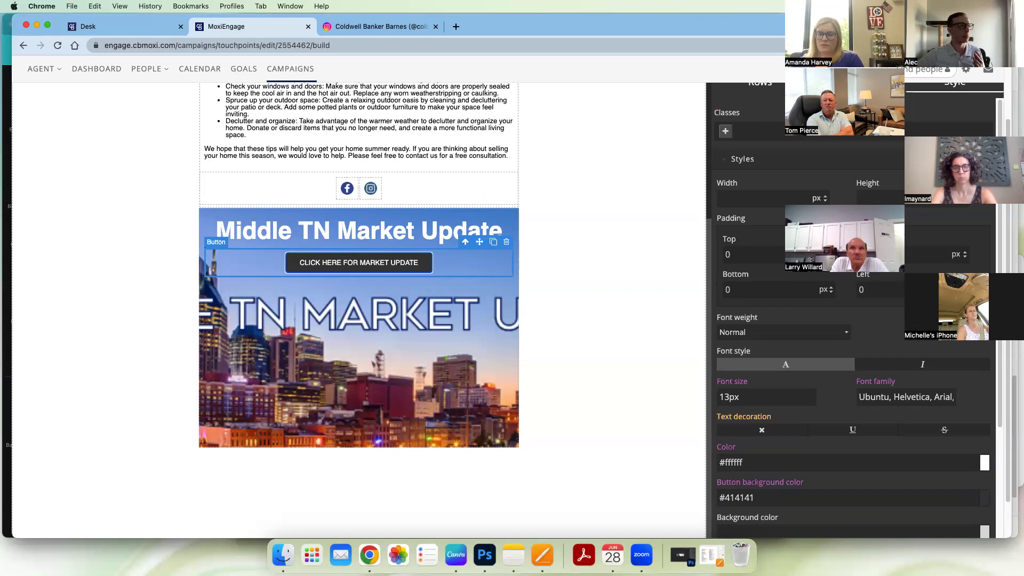
pyautogui.click(605, 325)
pyautogui.click(392, 267)
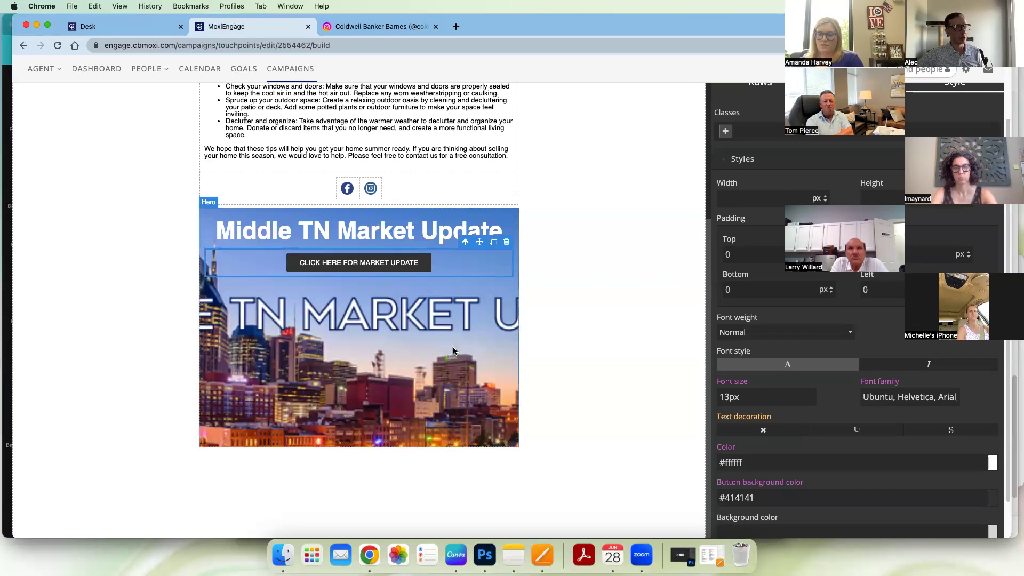
pyautogui.click(420, 224)
pyautogui.click(420, 224)
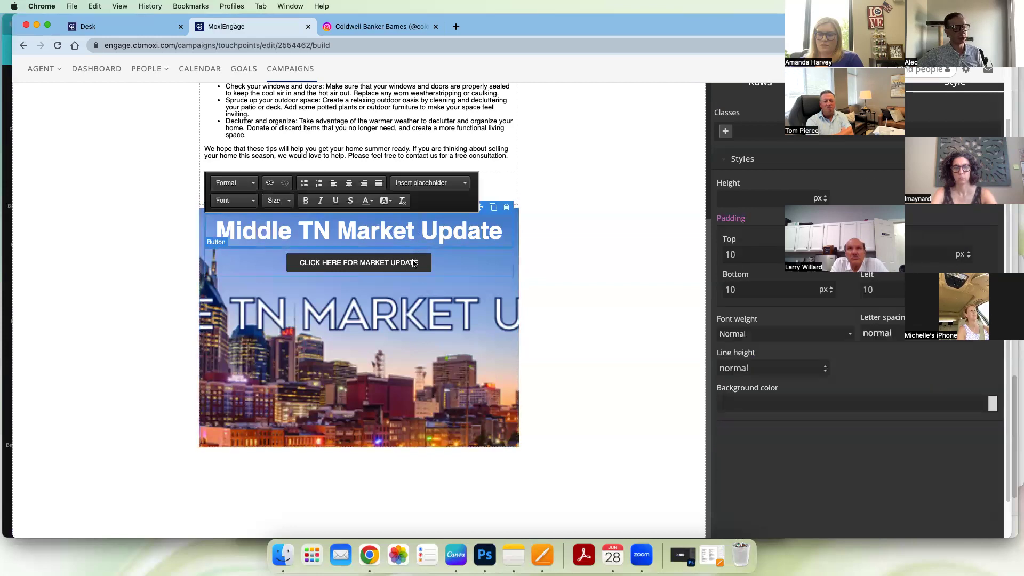
pyautogui.click(421, 343)
pyautogui.click(413, 227)
pyautogui.click(413, 228)
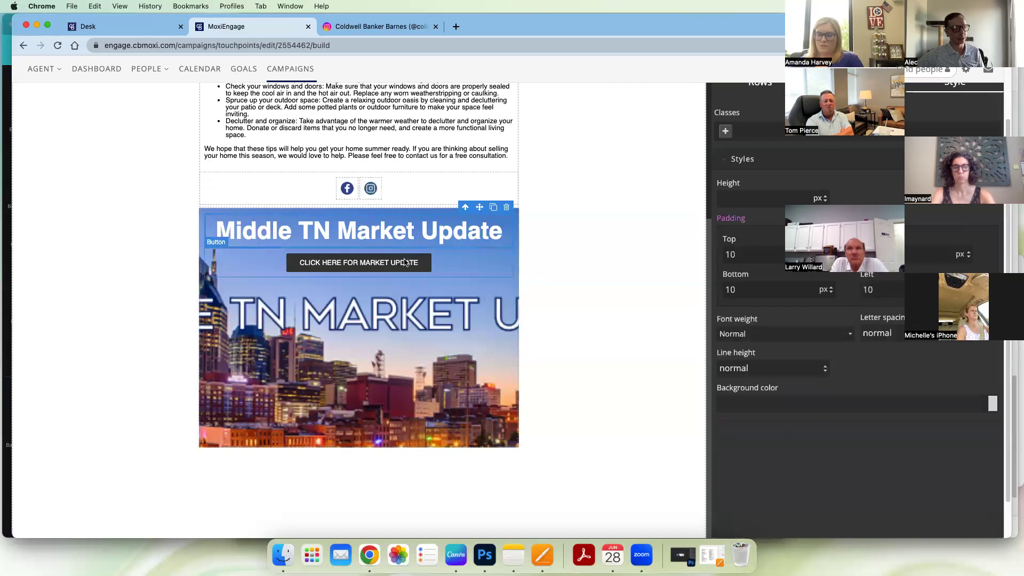
# - Examine the style settings of the "CLICK HERE FOR MARKET UPDATE" button, from padding and font to border, alignment and URL
pyautogui.click(469, 264)
pyautogui.scroll(-8, 845, 336)
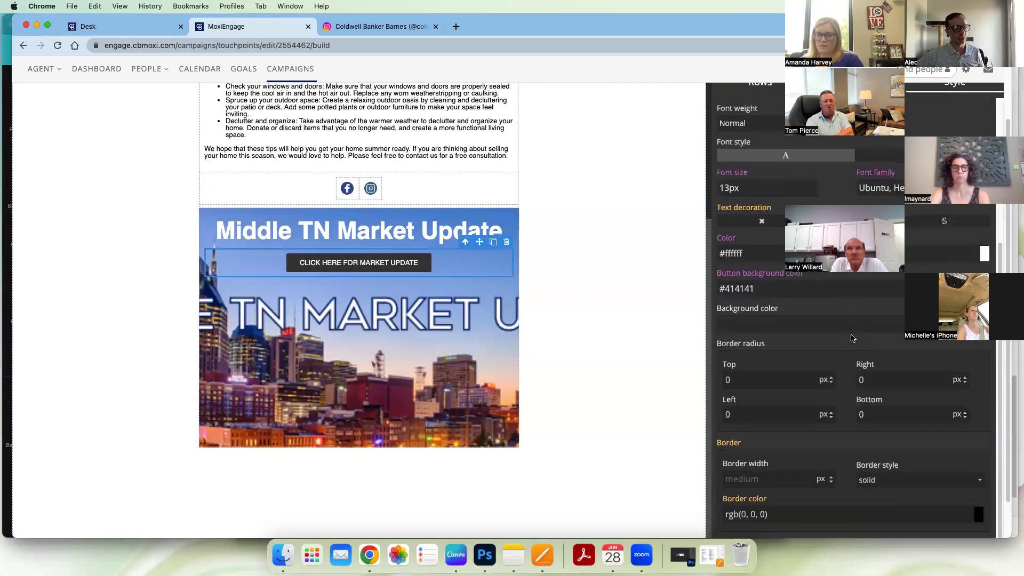
pyautogui.scroll(-2, 708, 364)
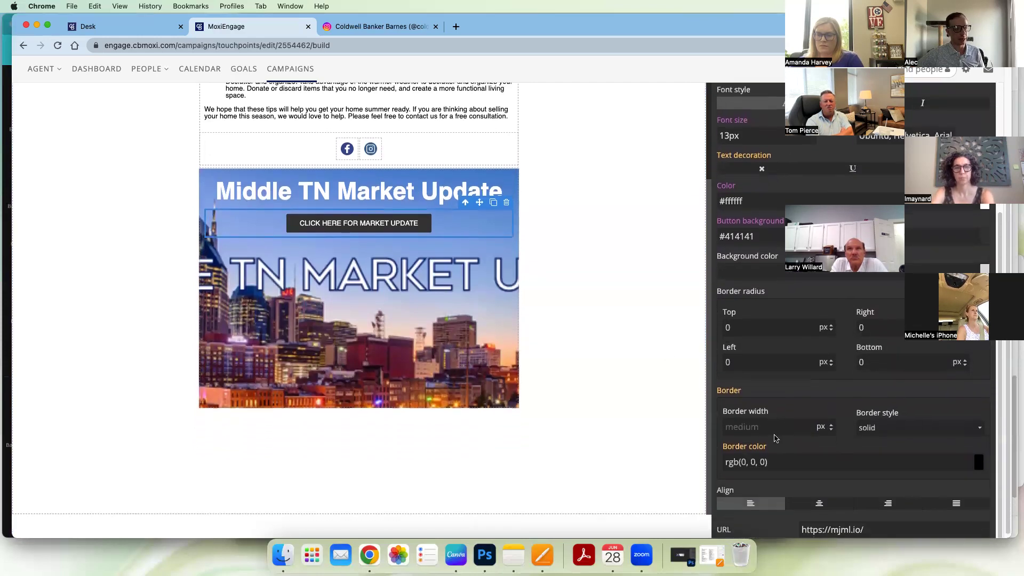
pyautogui.scroll(2, 792, 414)
pyautogui.scroll(5, 792, 414)
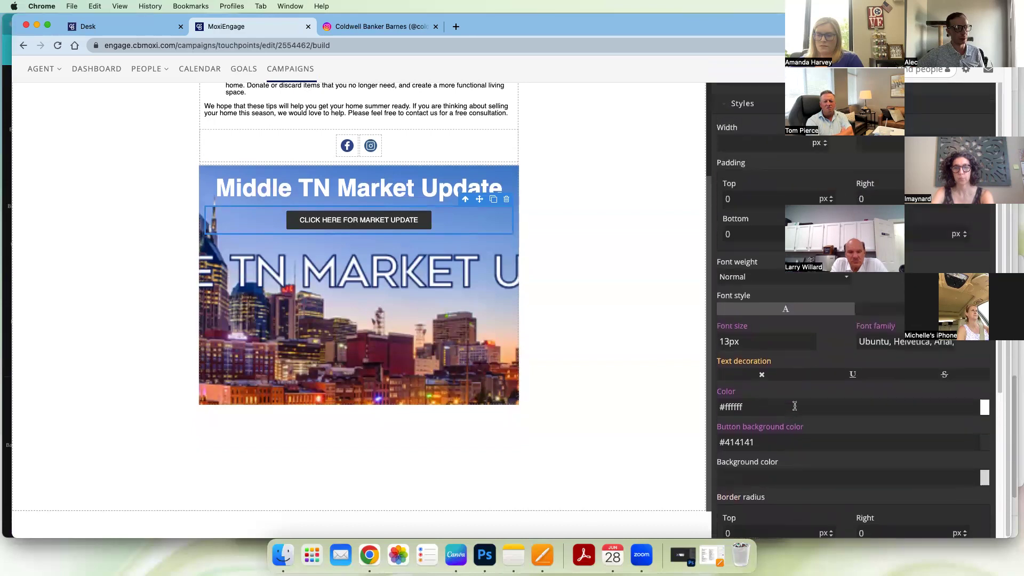
pyautogui.scroll(3, 511, 346)
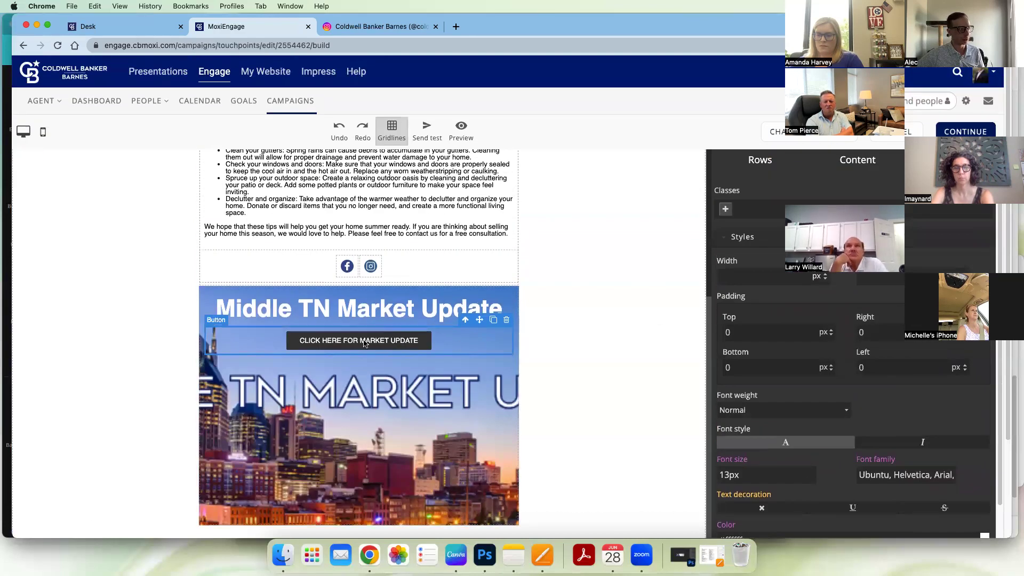
pyautogui.scroll(-5, 867, 343)
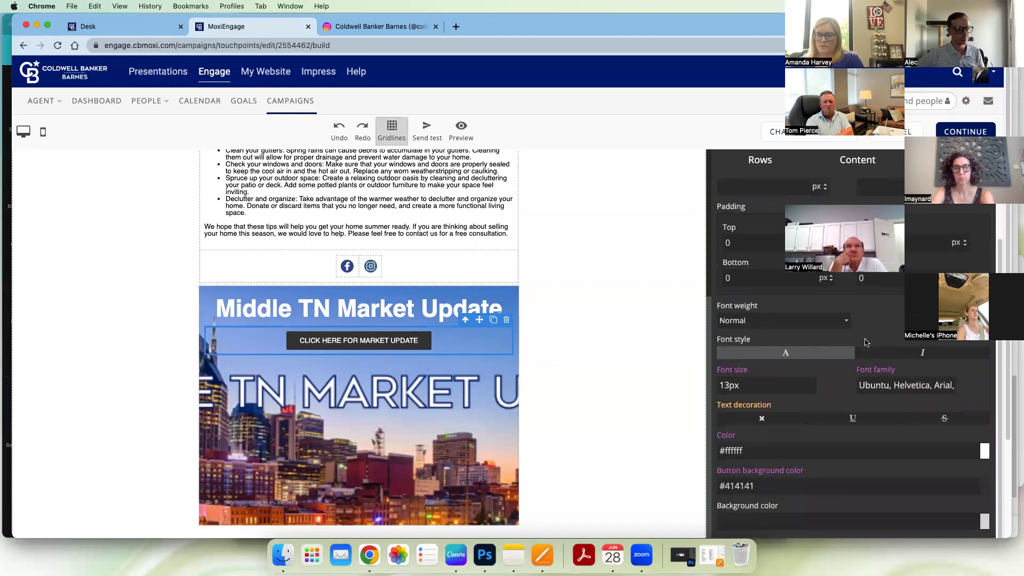
pyautogui.scroll(-8, 885, 331)
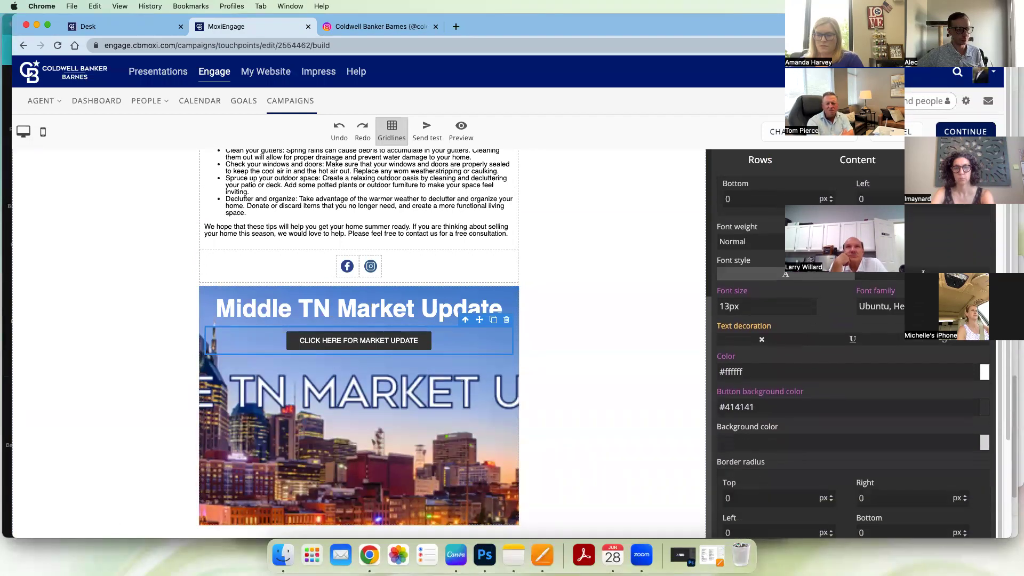
pyautogui.scroll(-3, 878, 356)
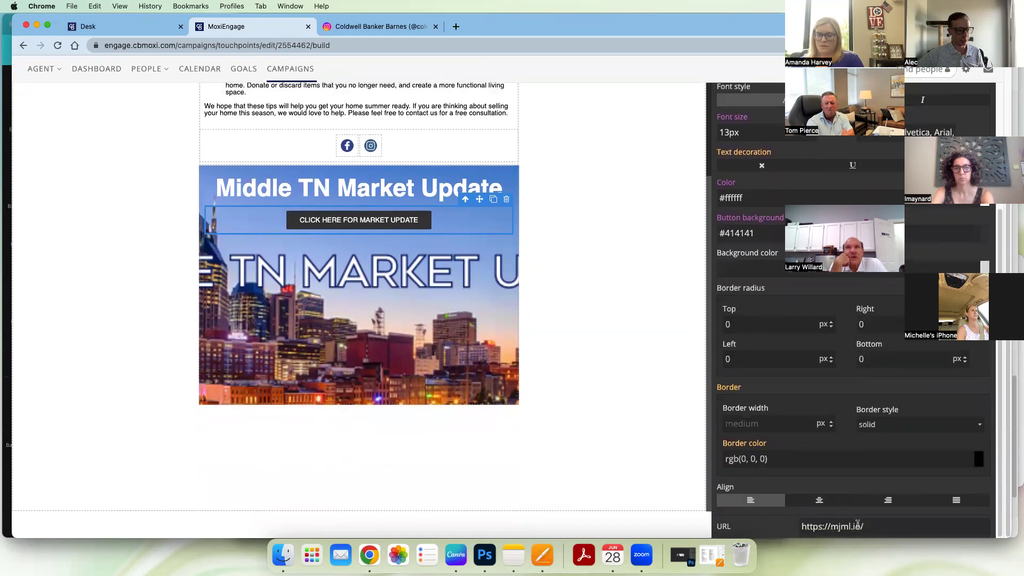
# - Try the different alignments on the hero button and set it to centered
pyautogui.click(822, 502)
pyautogui.click(888, 501)
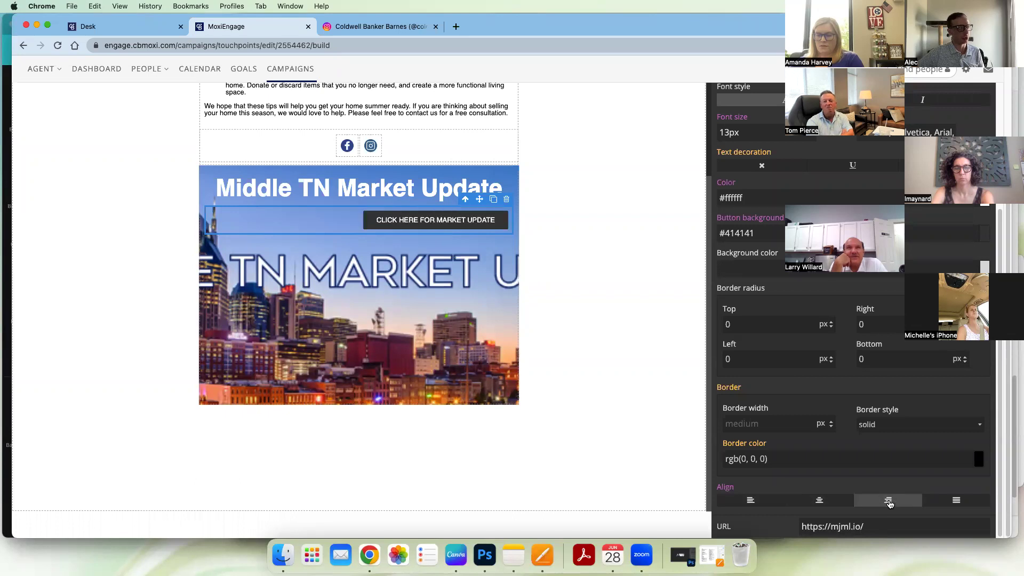
pyautogui.click(816, 504)
pyautogui.click(778, 503)
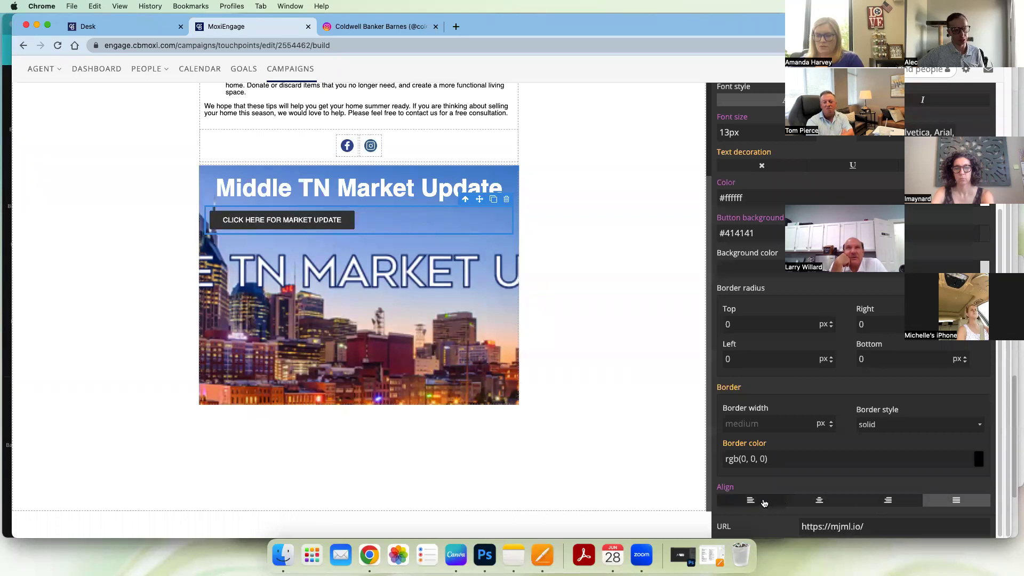
pyautogui.click(830, 505)
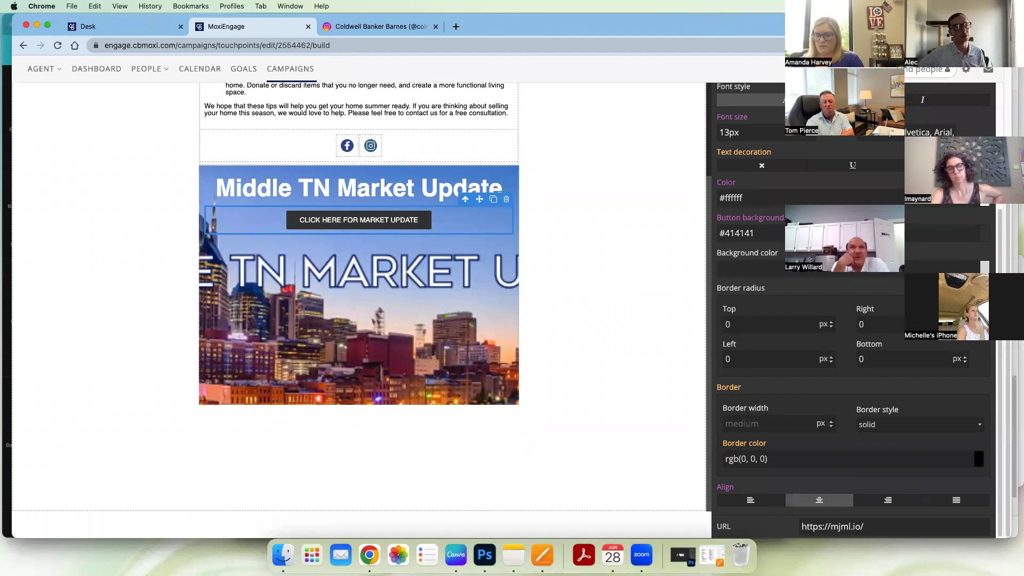
# - Set the right border radius of the hero button to 6 px
pyautogui.scroll(3, 896, 331)
pyautogui.scroll(5, 898, 326)
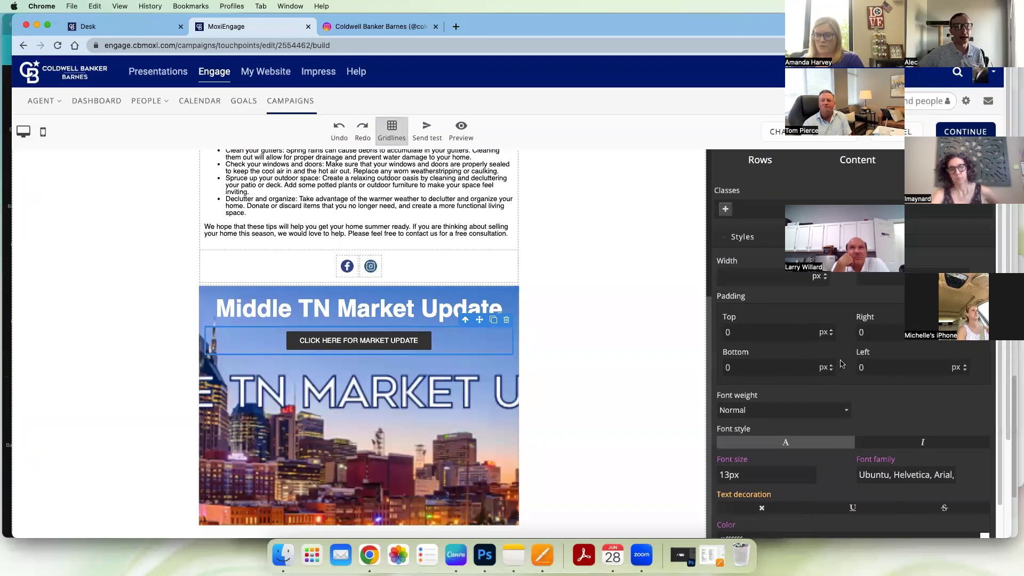
pyautogui.scroll(-5, 842, 359)
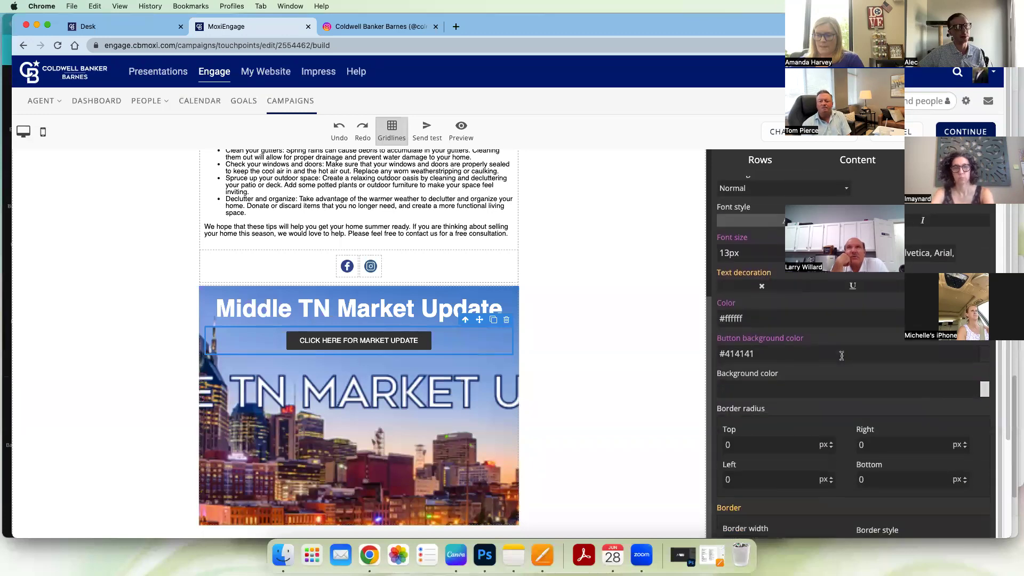
pyautogui.scroll(-3, 873, 380)
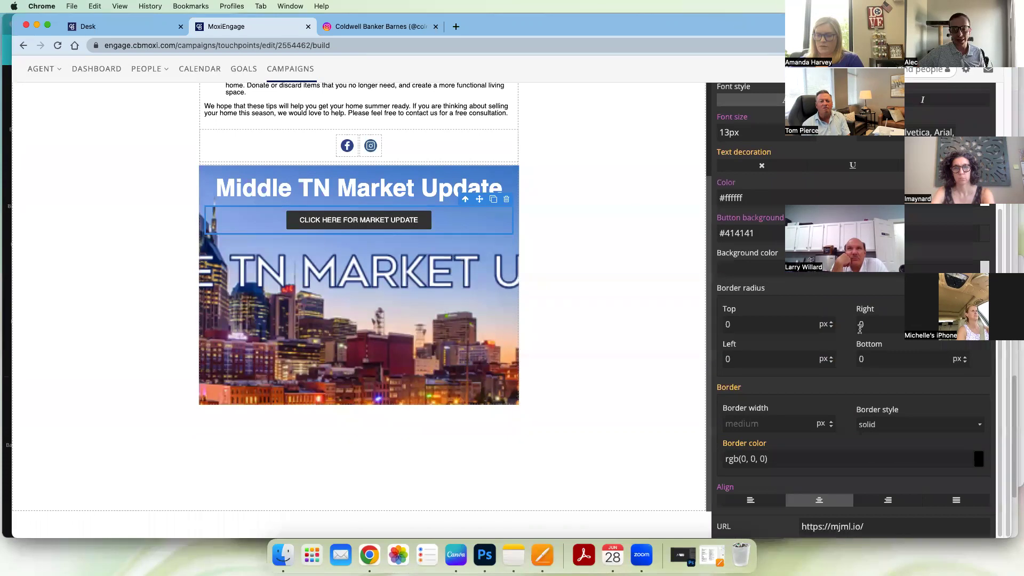
pyautogui.doubleClick(901, 322)
pyautogui.write('4')
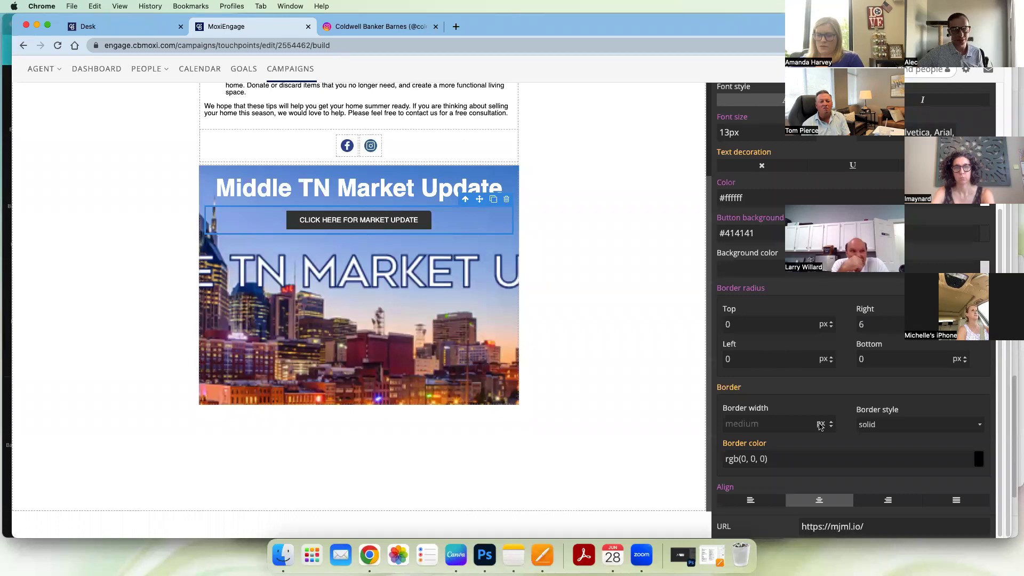
pyautogui.moveTo(899, 525); pyautogui.dragTo(805, 526)
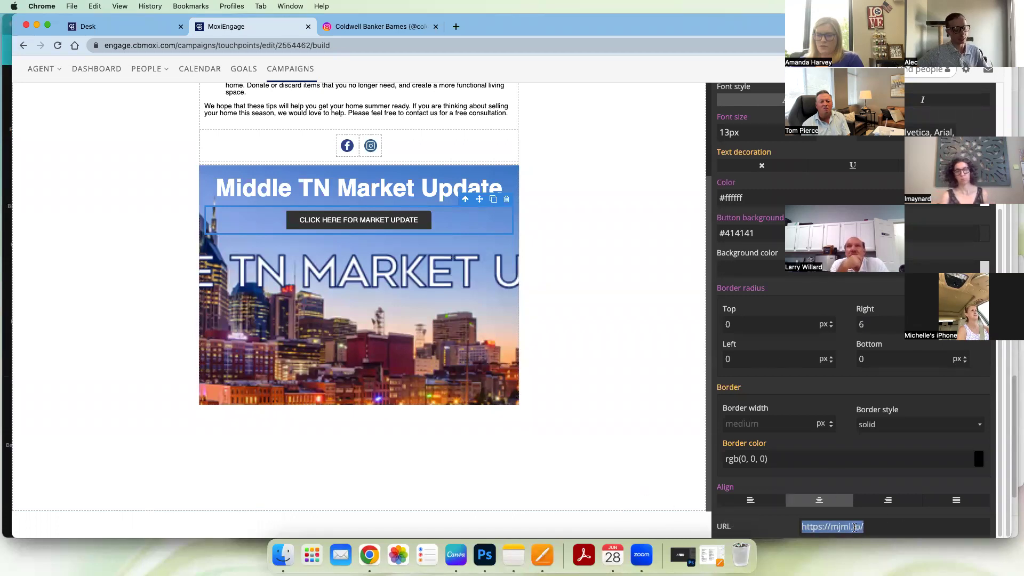
pyautogui.write('https://www.instagram.com/coldwellbankerbarnestn/')
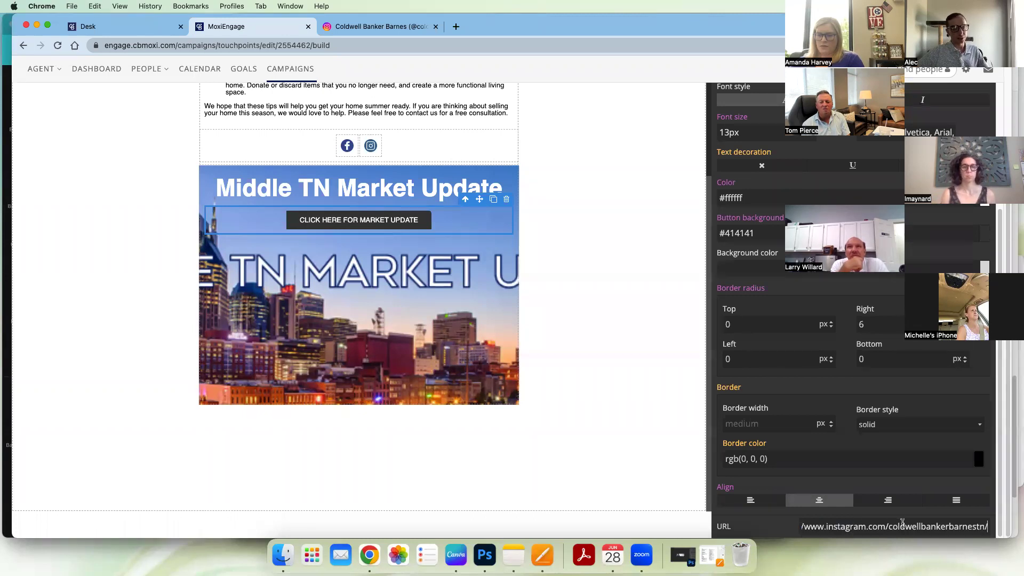
pyautogui.click(394, 220)
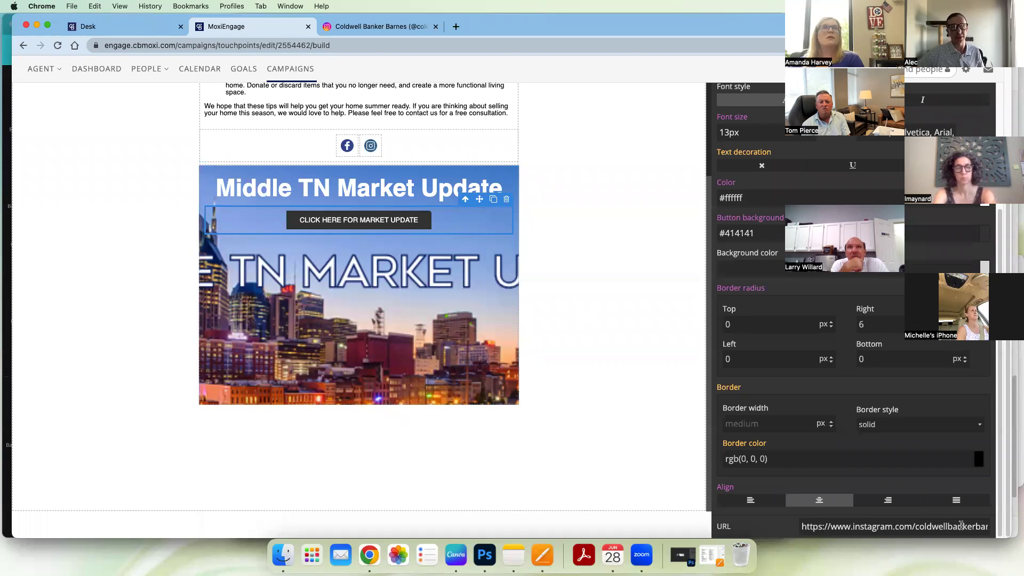
# - Delete the entire Market Update hero block from below the social icons
pyautogui.click(513, 176)
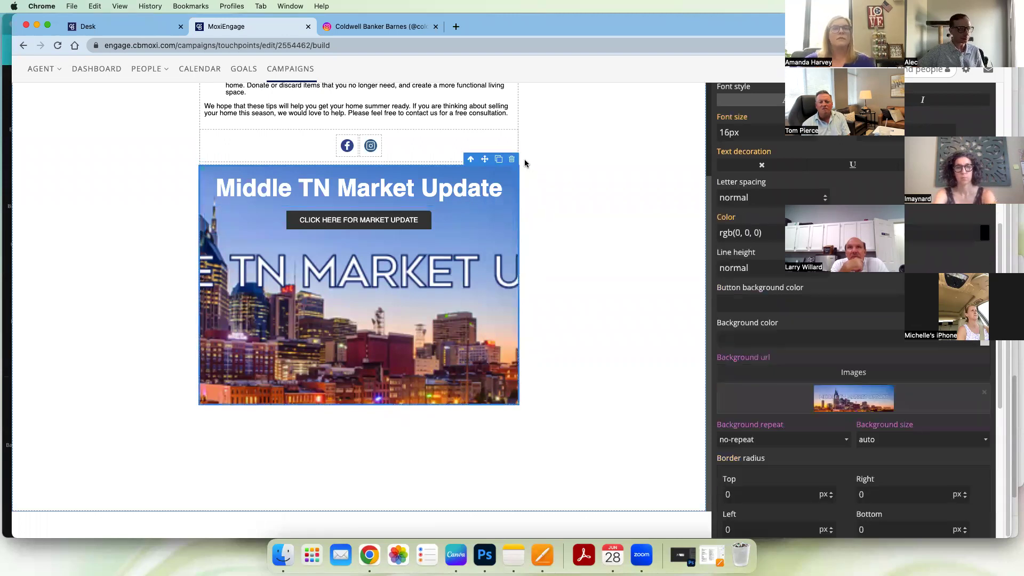
pyautogui.click(511, 160)
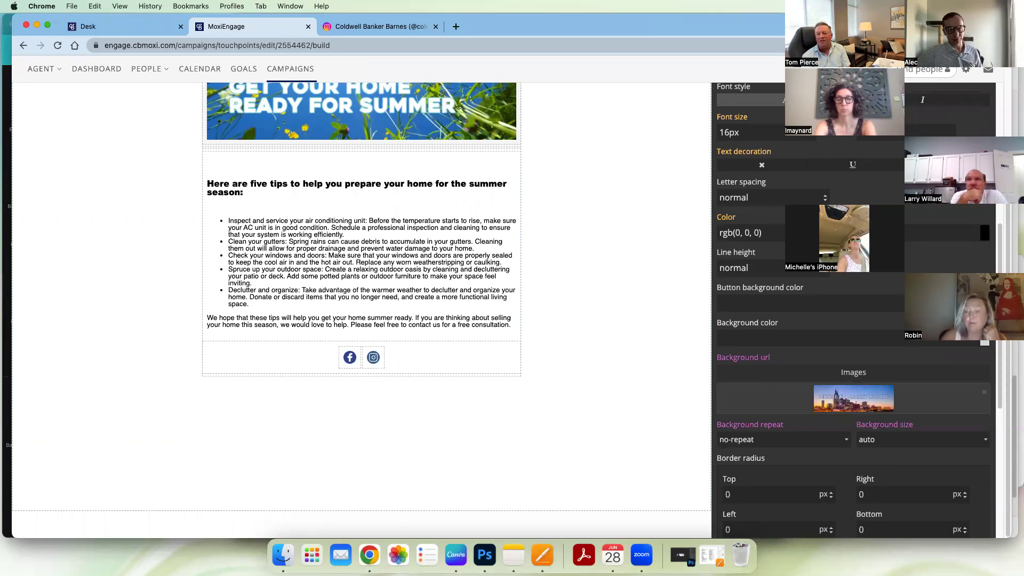
pyautogui.click(611, 281)
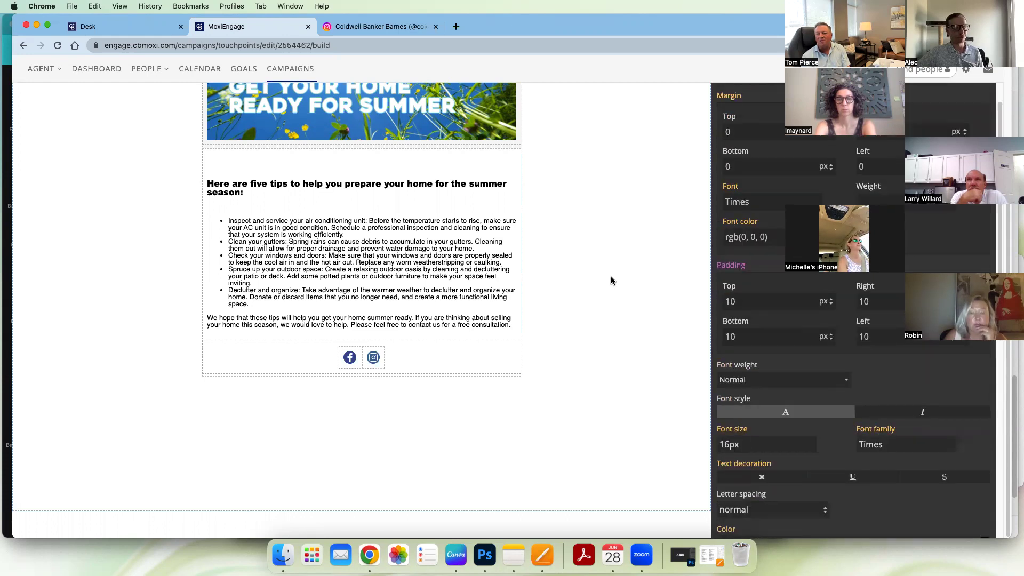
pyautogui.scroll(5, 611, 280)
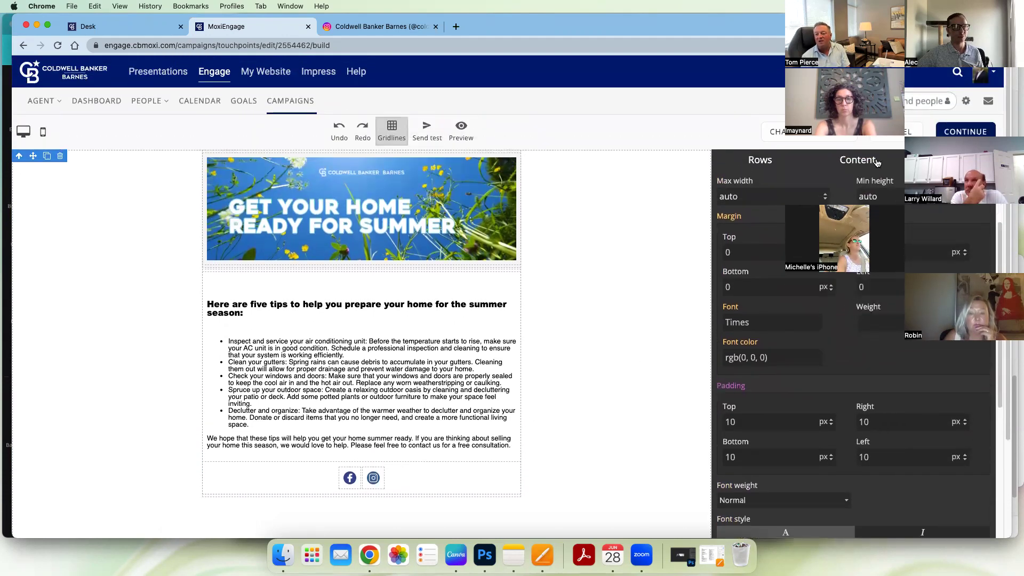
# - Try placing a Listings block below the social icons and close the MLS listing dialog without adding any listing
pyautogui.click(876, 162)
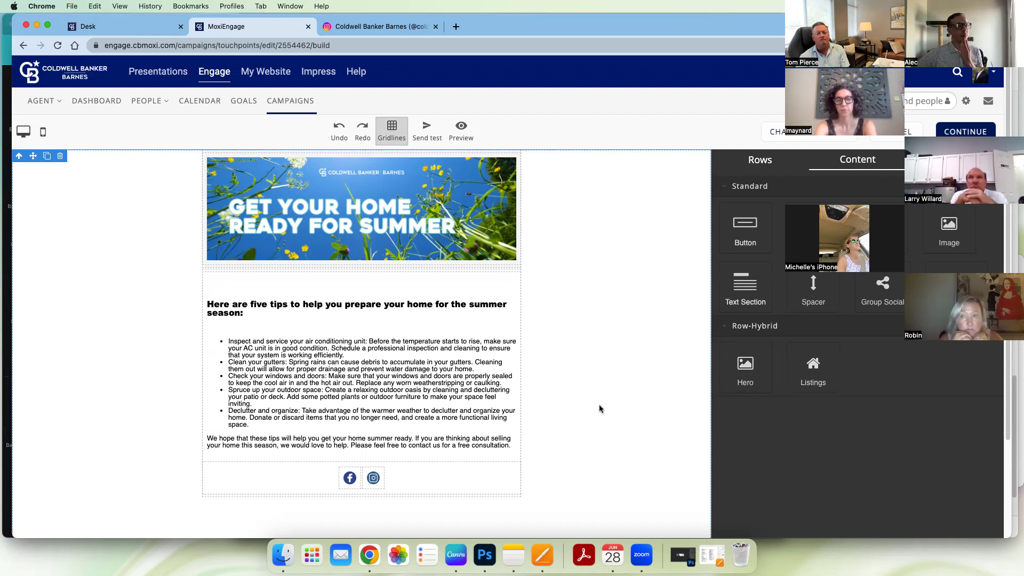
pyautogui.scroll(-2, 600, 407)
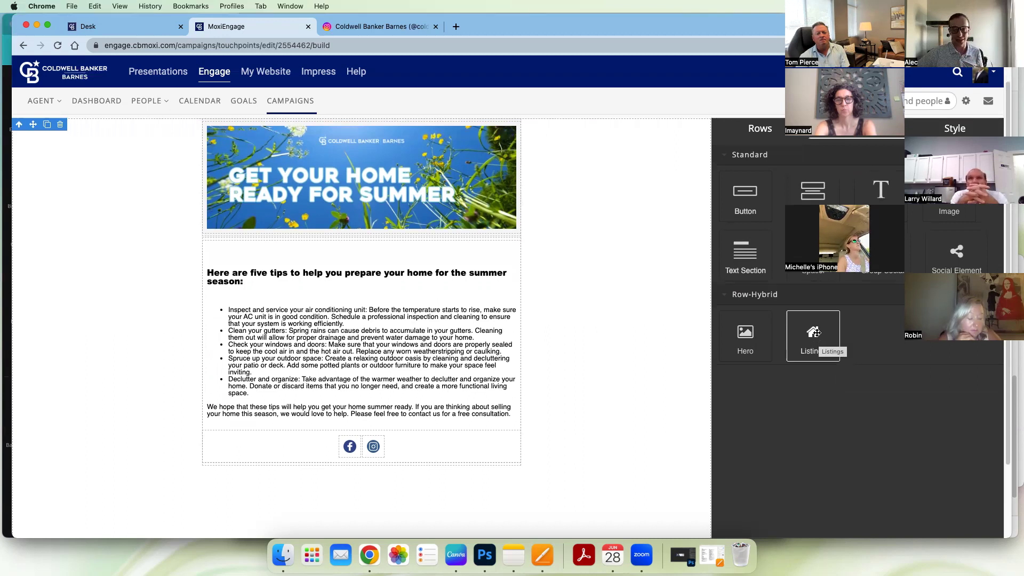
pyautogui.moveTo(816, 332); pyautogui.dragTo(458, 459)
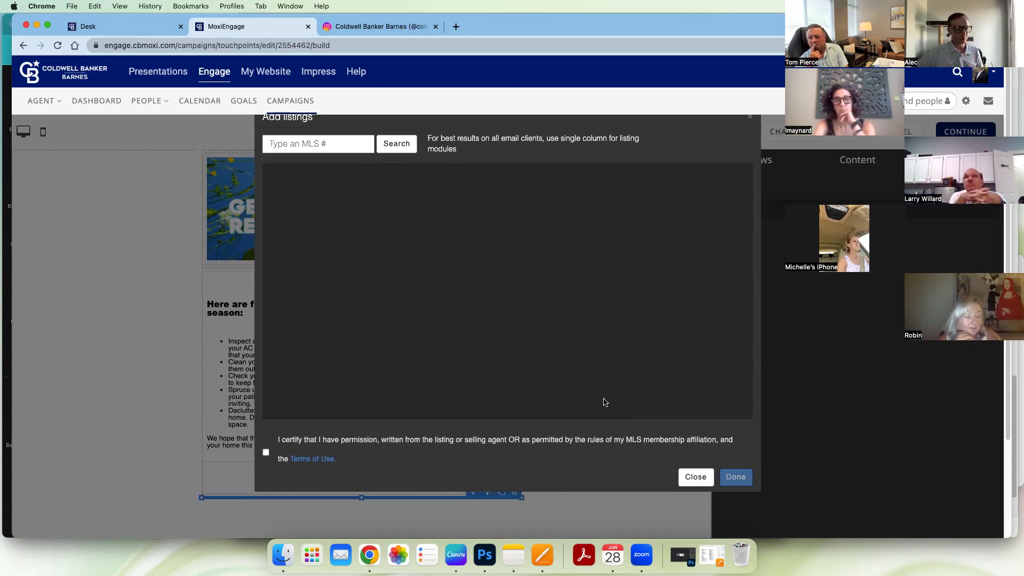
pyautogui.click(696, 476)
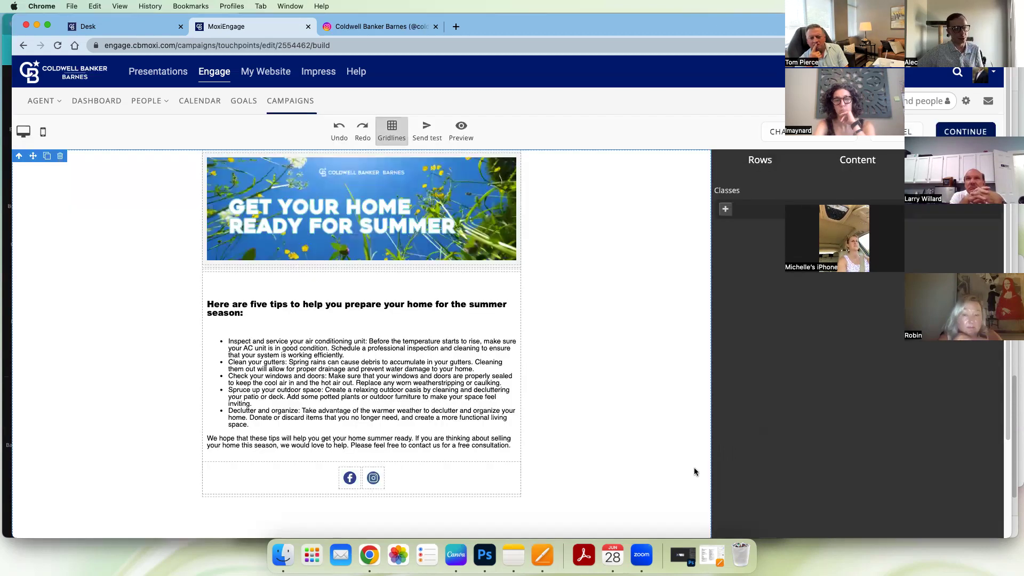
# - Try out a Button block below the social icons and delete it again
pyautogui.click(843, 166)
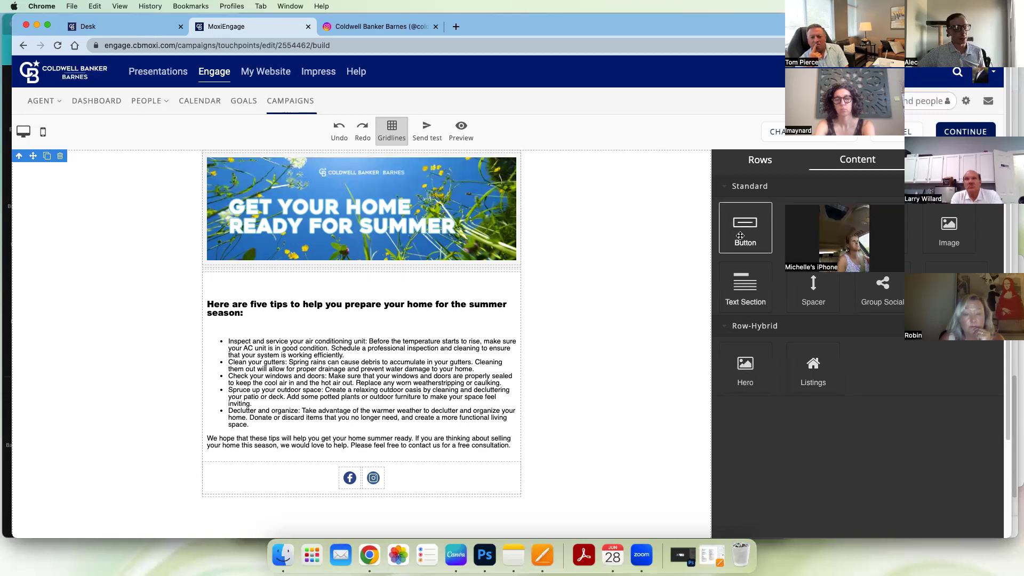
pyautogui.moveTo(744, 231); pyautogui.dragTo(437, 485)
pyautogui.click(366, 511)
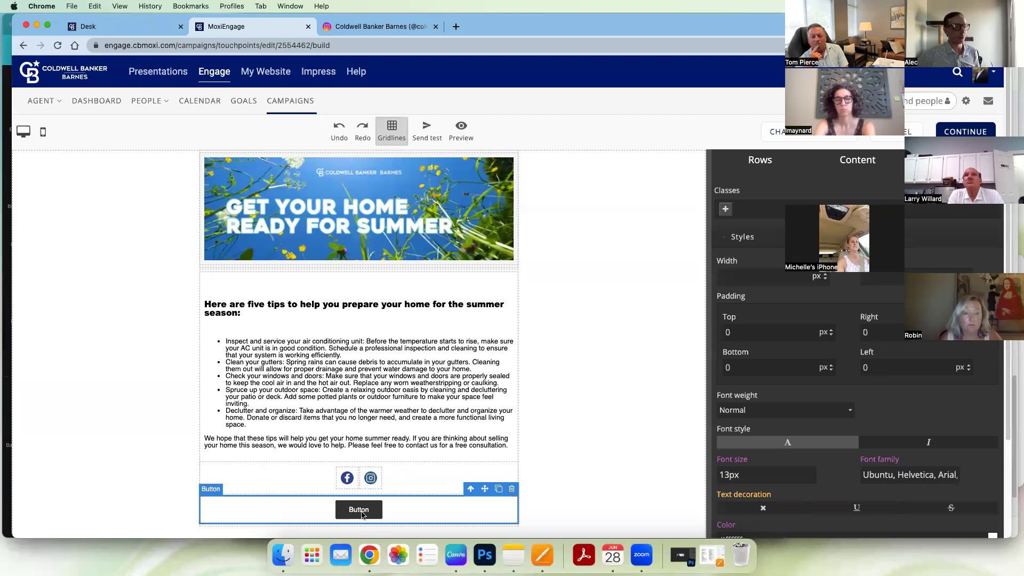
pyautogui.scroll(-10, 778, 480)
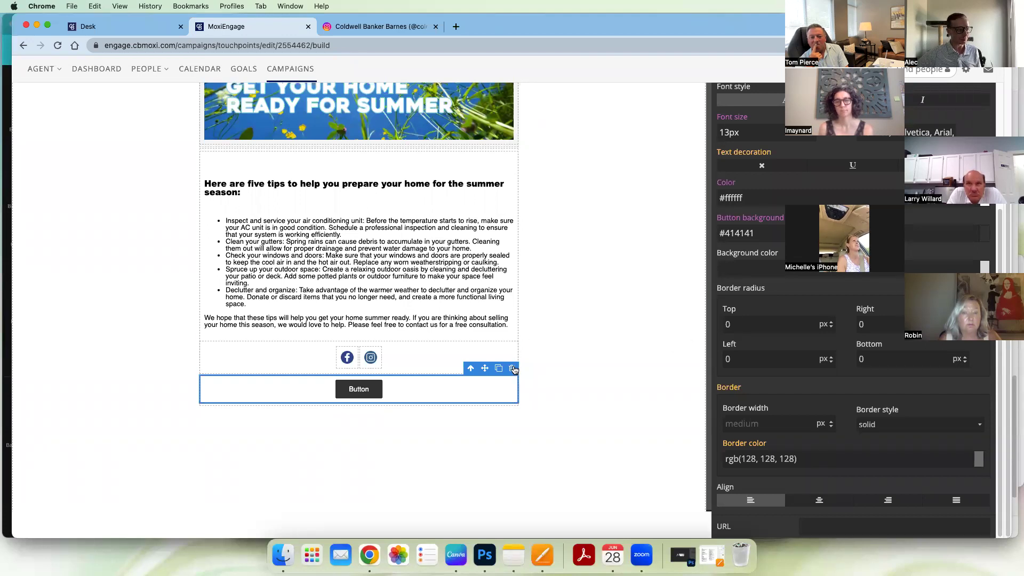
pyautogui.press('Delete')
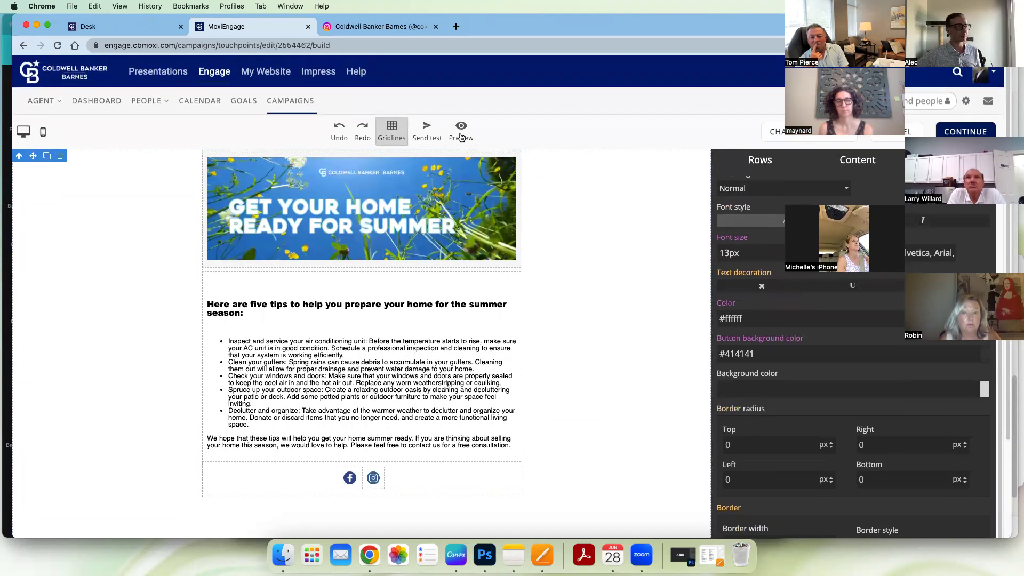
# - Try to preview the email, retry loading the preview once, and close it
pyautogui.click(467, 131)
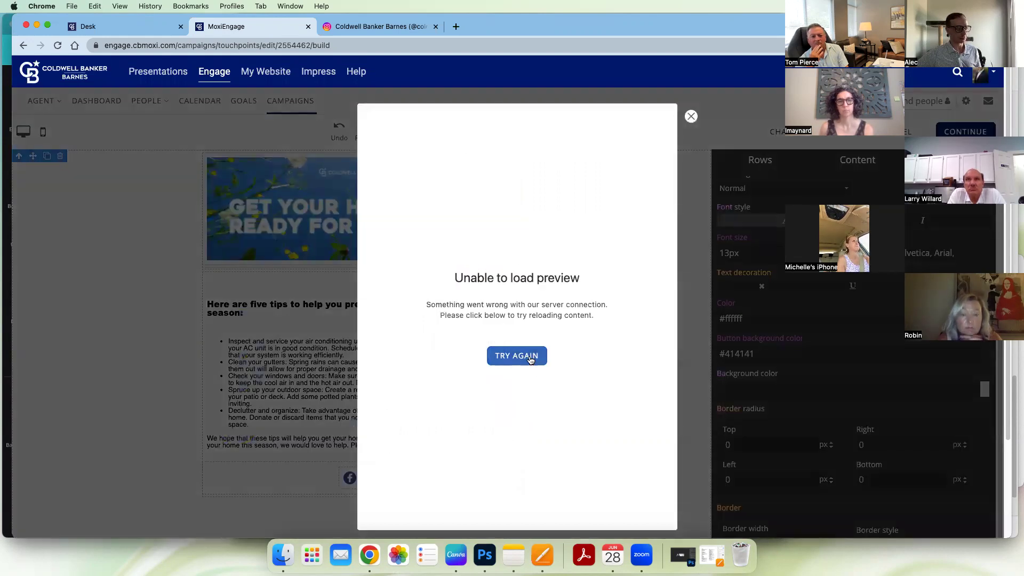
pyautogui.click(531, 358)
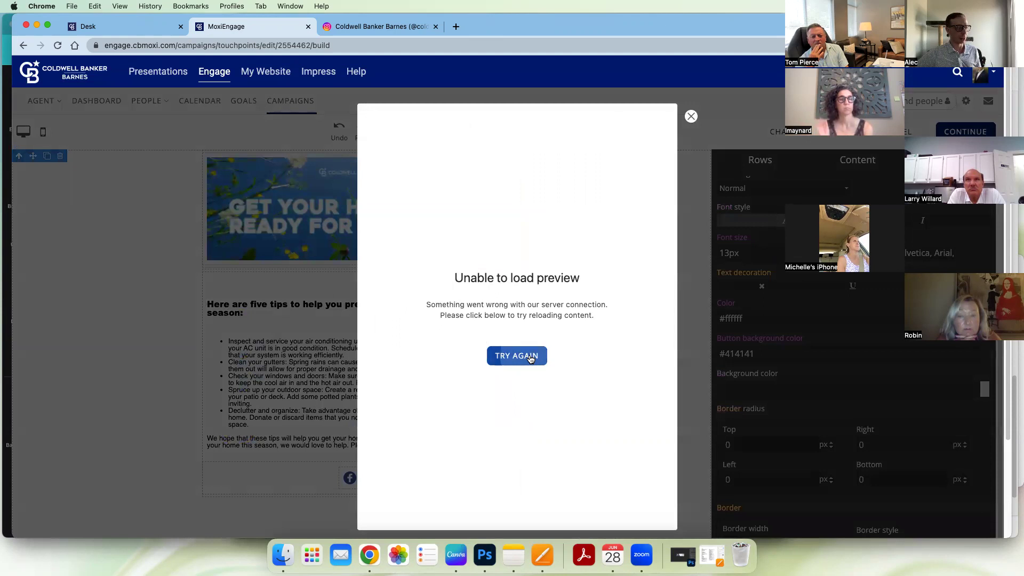
pyautogui.click(691, 116)
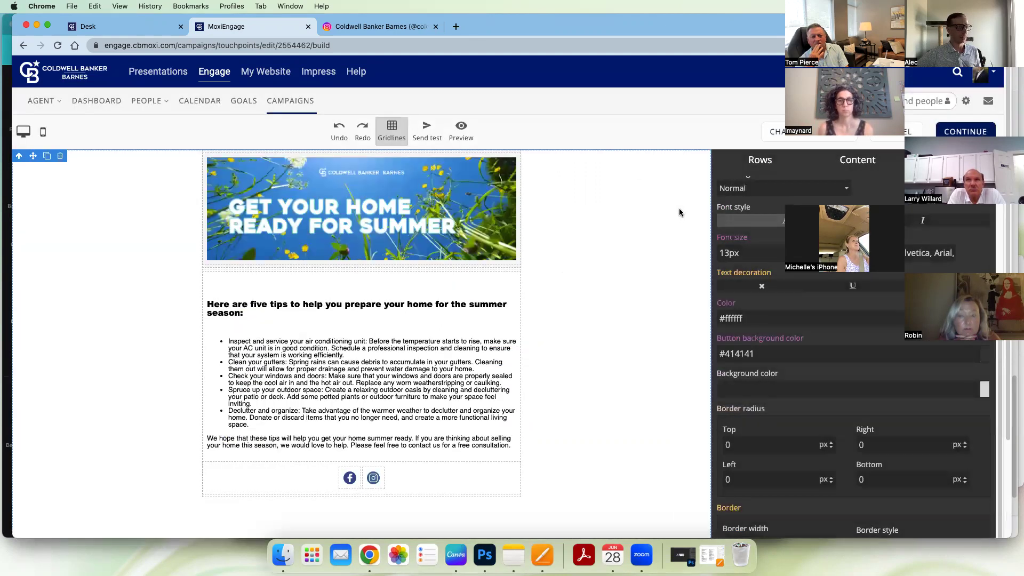
# - Reload the email builder page, accepting that unsaved changes may be lost
pyautogui.click(58, 46)
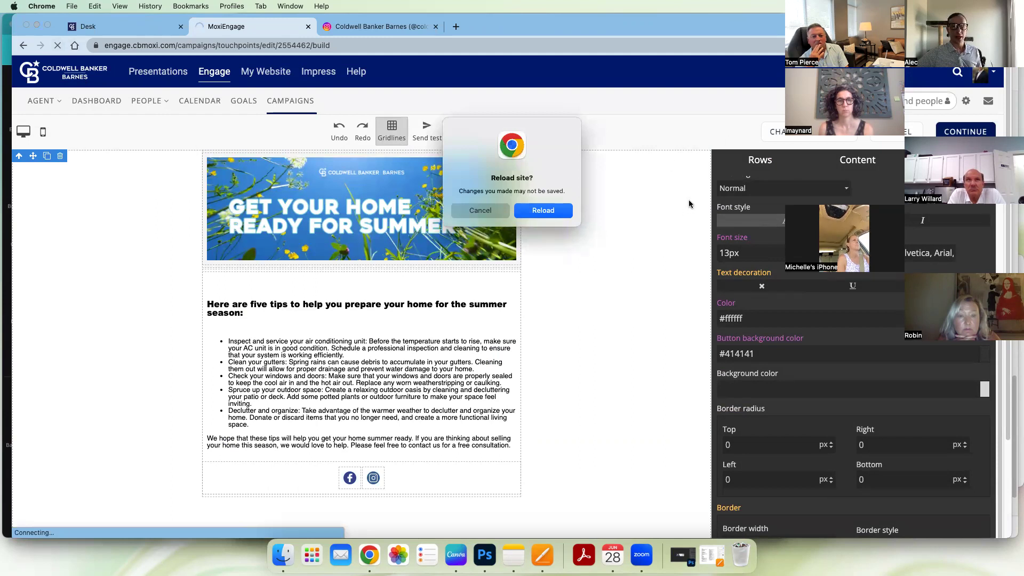
pyautogui.click(535, 213)
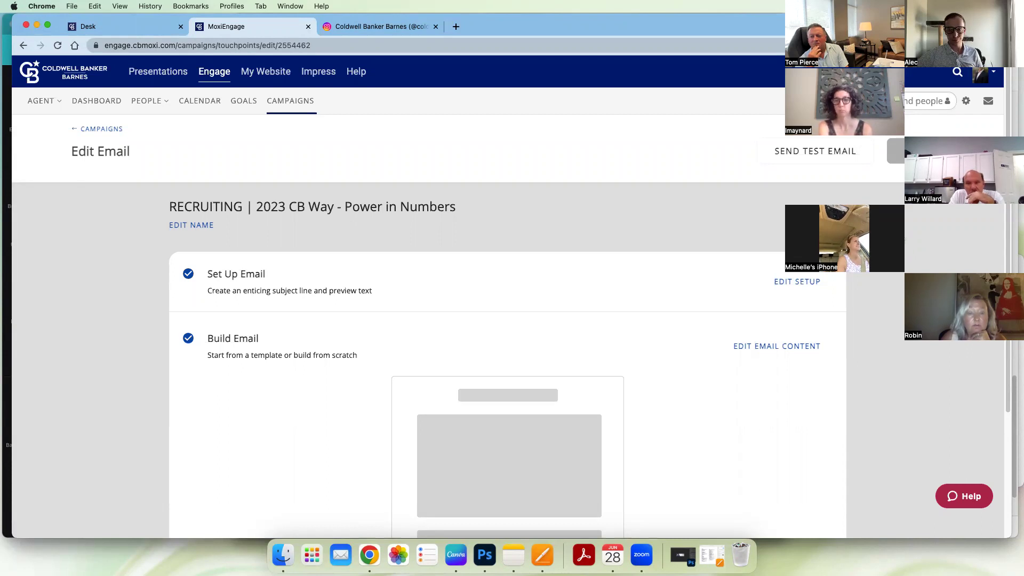
pyautogui.scroll(-1, 881, 145)
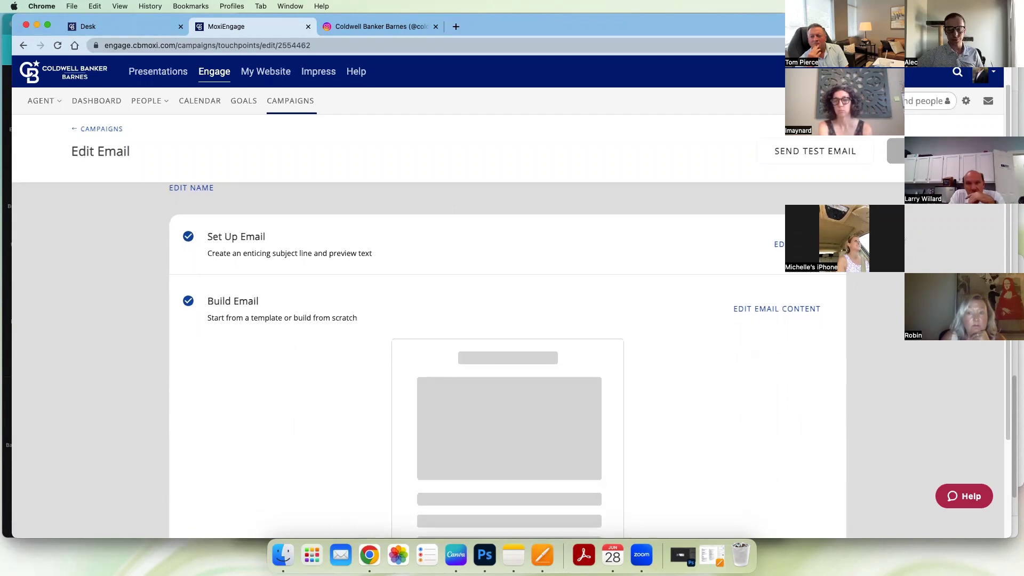
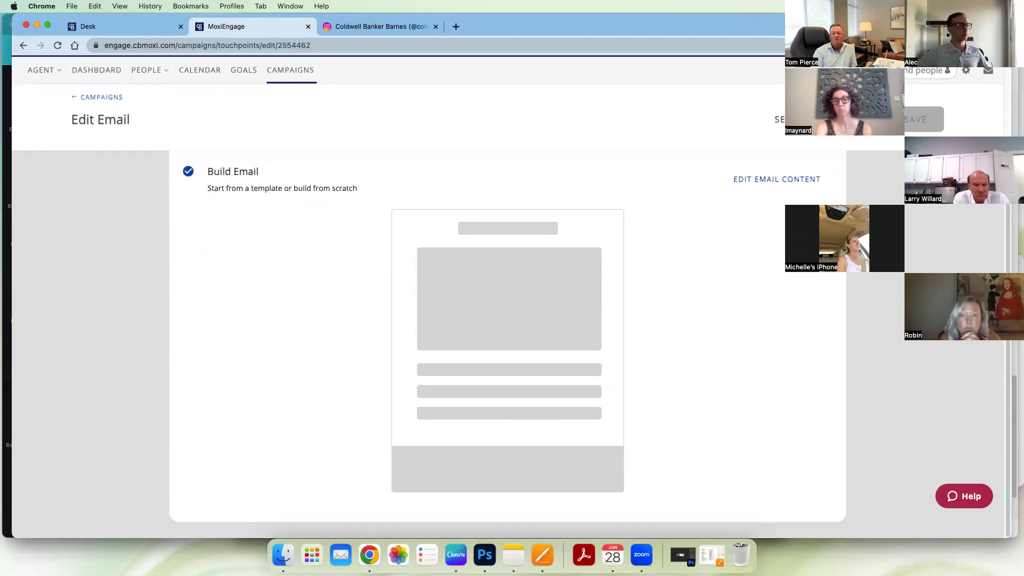
# - Open the email's content in the builder and look through the "There's Power in Numbers" layout down to the footer
pyautogui.click(765, 350)
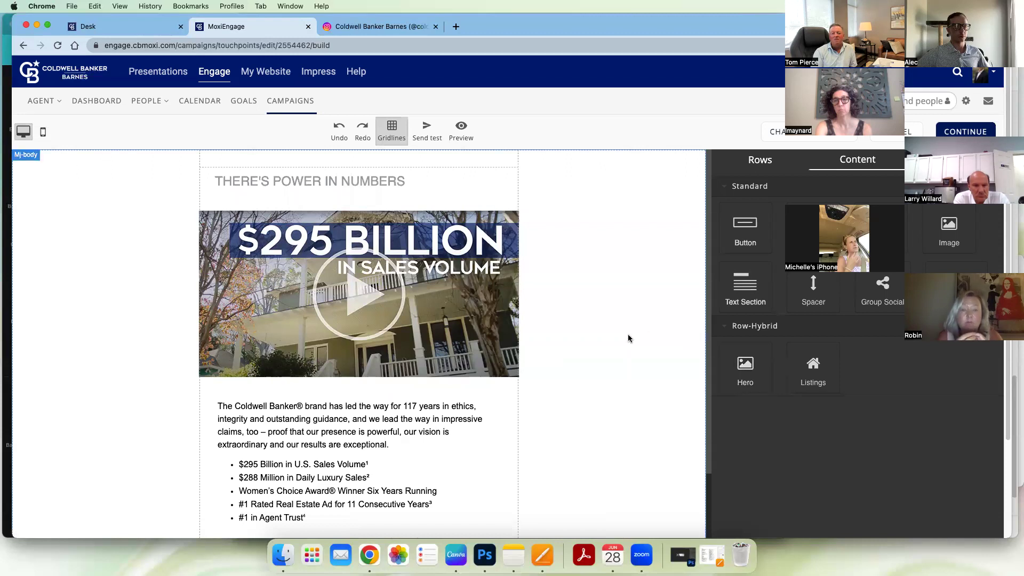
pyautogui.scroll(-5, 628, 337)
pyautogui.scroll(3, 631, 336)
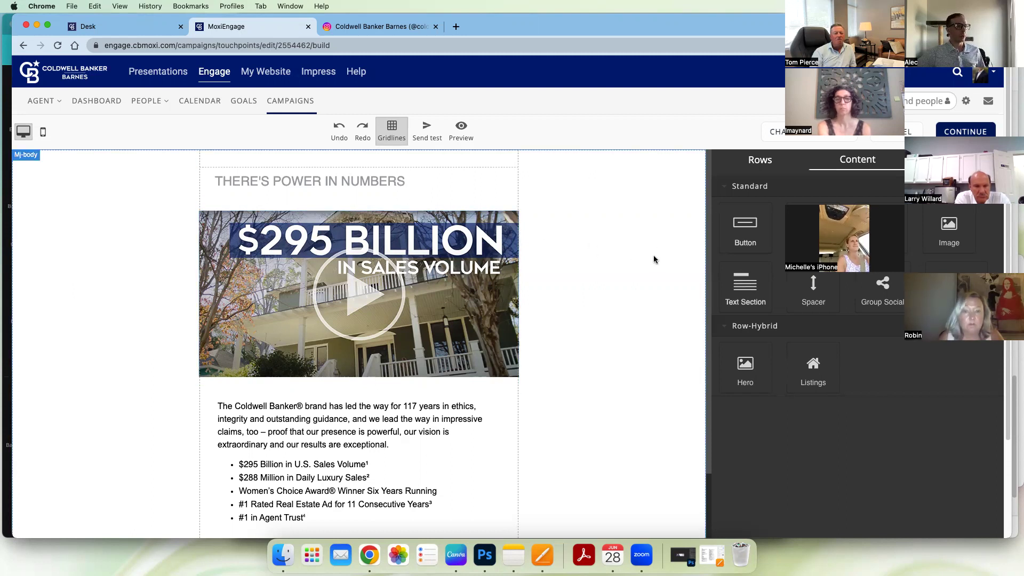
pyautogui.scroll(-1, 634, 322)
pyautogui.scroll(-5, 634, 322)
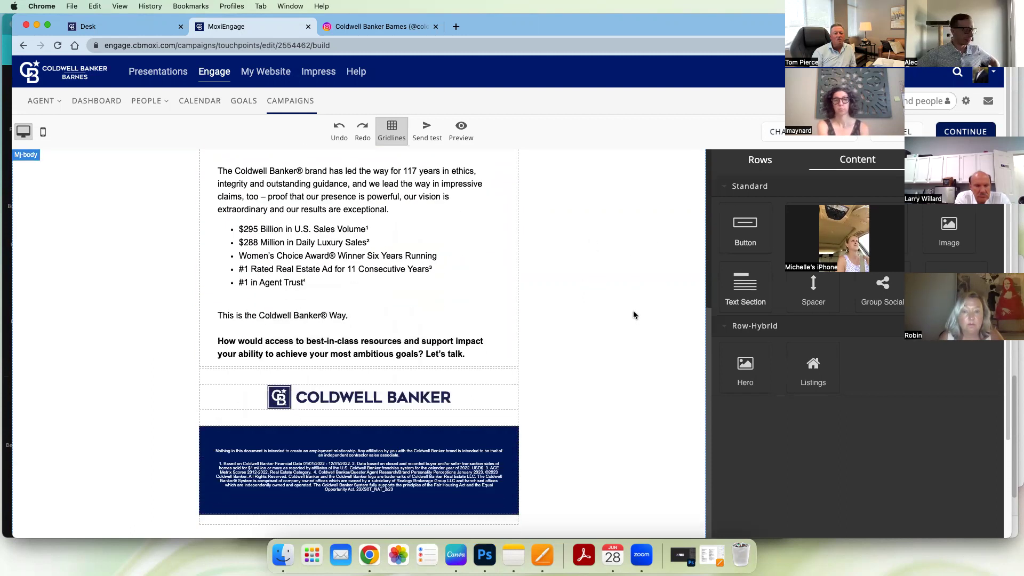
pyautogui.scroll(5, 630, 315)
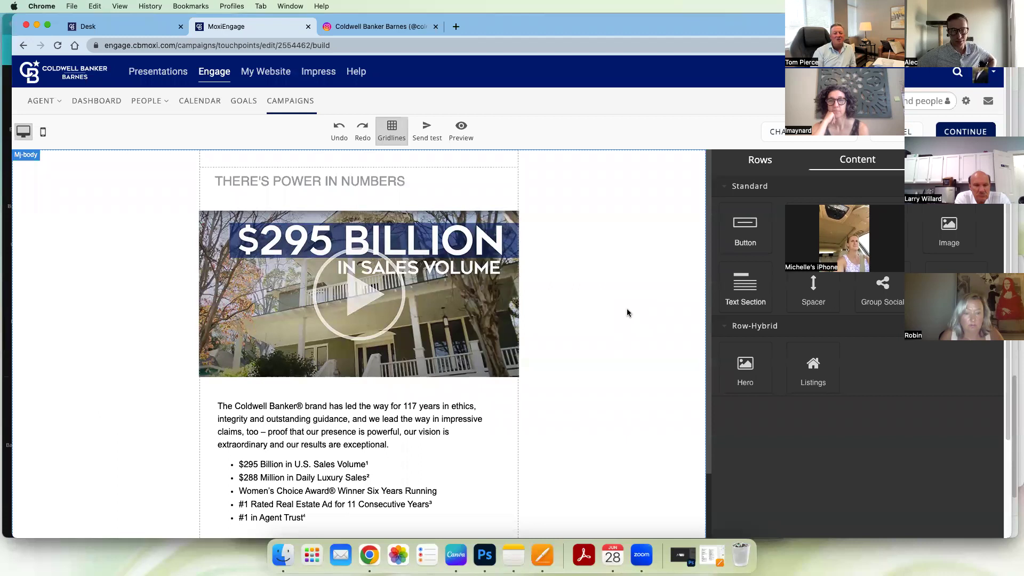
# - Continue from the builder to the Edit Email page and check the option for sending a test email
pyautogui.click(967, 132)
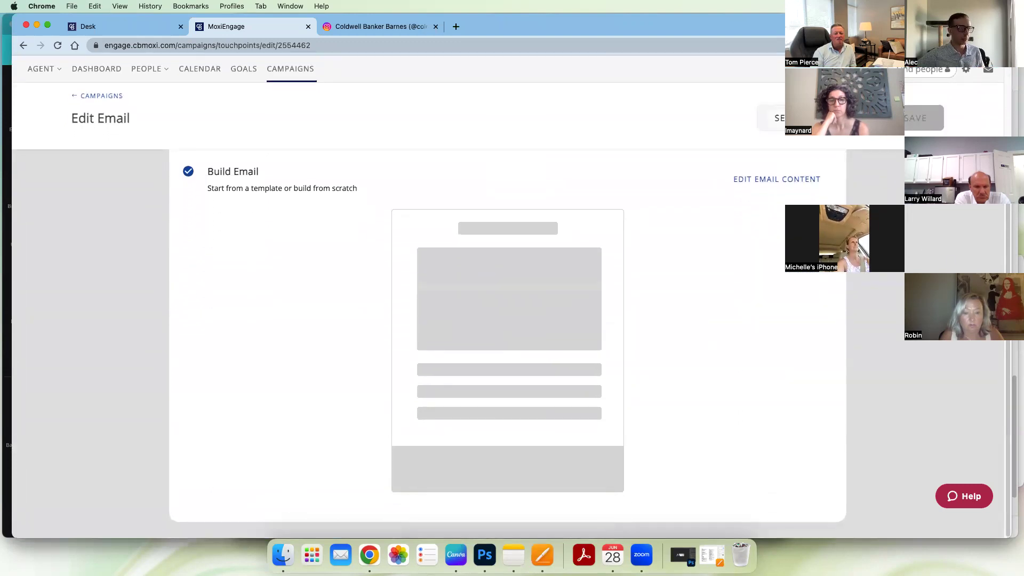
pyautogui.click(821, 118)
pyautogui.click(603, 406)
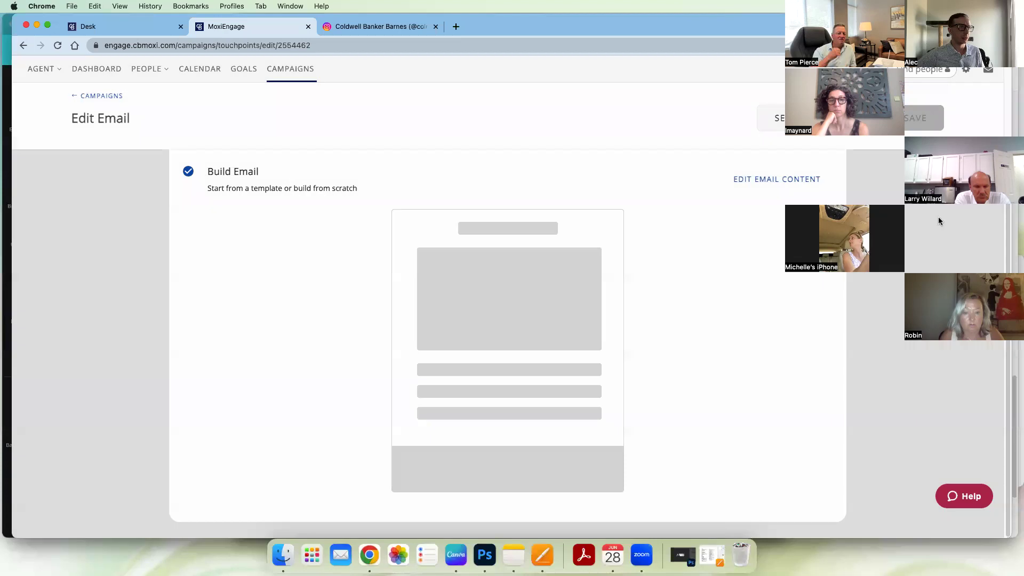
# - Change the email's subject to "Custom Email" in the email setup, and save both the setup and the email
pyautogui.scroll(4, 799, 277)
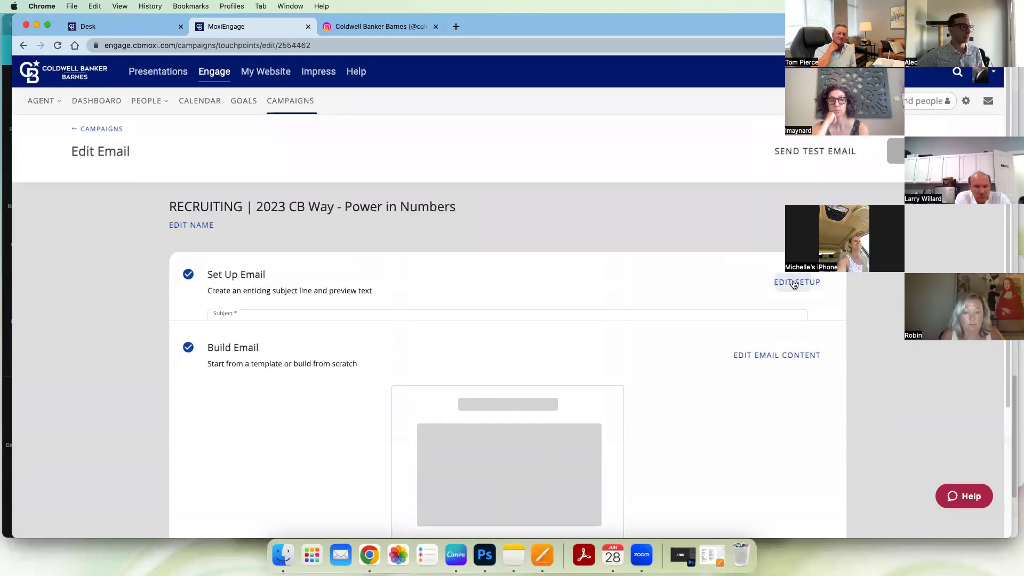
pyautogui.click(217, 453)
pyautogui.click(326, 450)
pyautogui.click(382, 336)
pyautogui.click(297, 391)
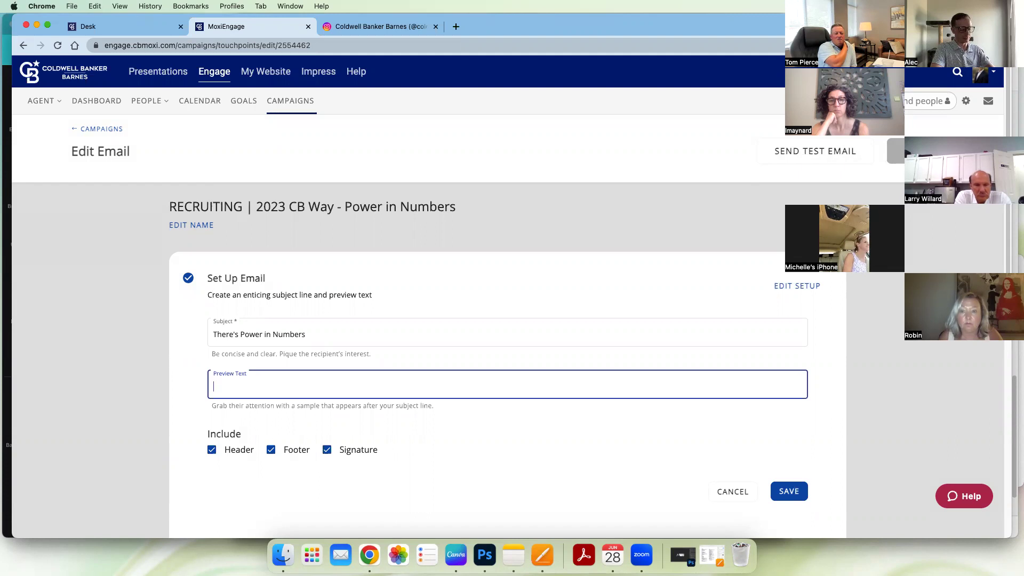
pyautogui.click(318, 334)
pyautogui.moveTo(216, 334); pyautogui.dragTo(312, 334)
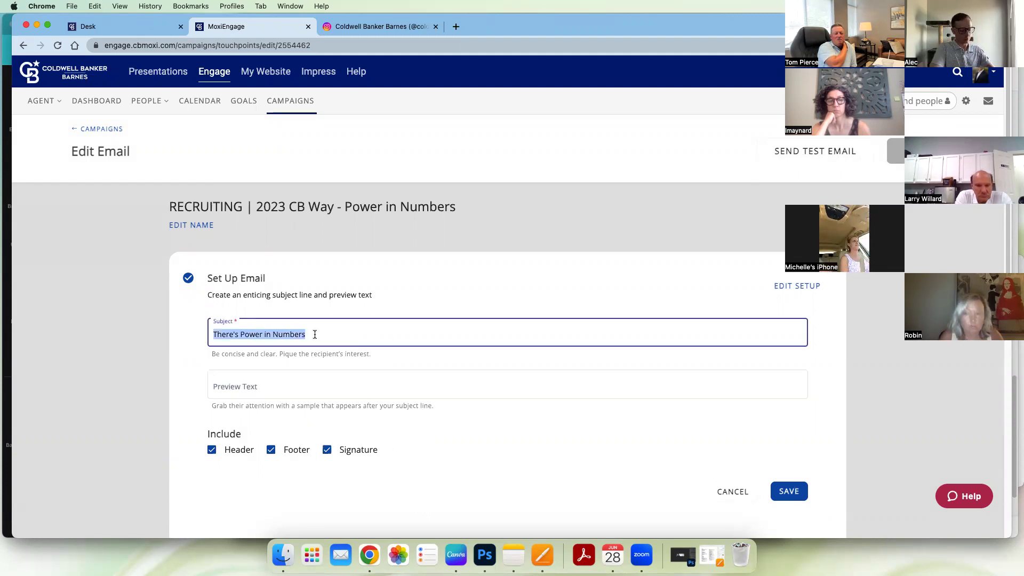
pyautogui.write('Cust')
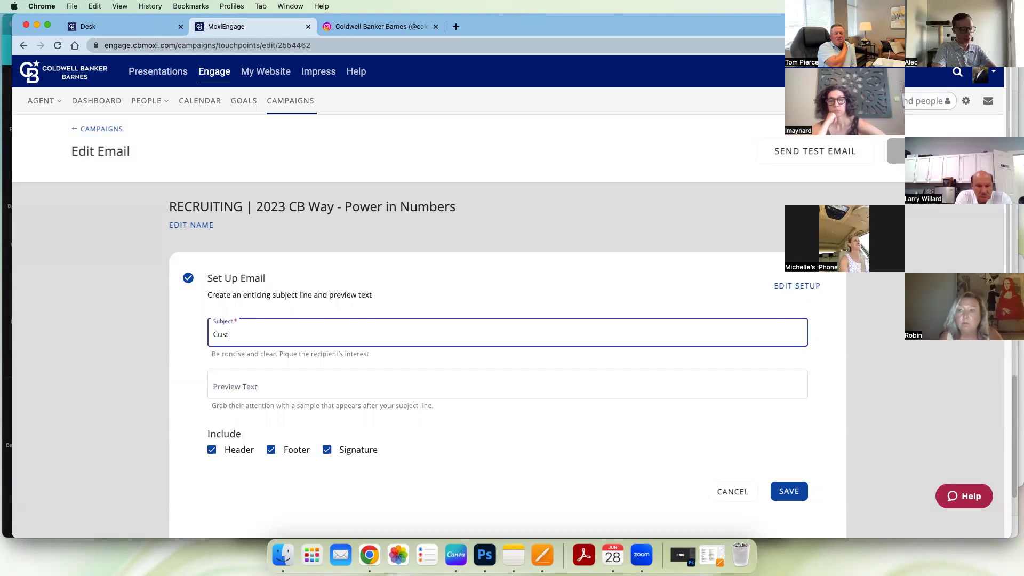
pyautogui.write('om Email')
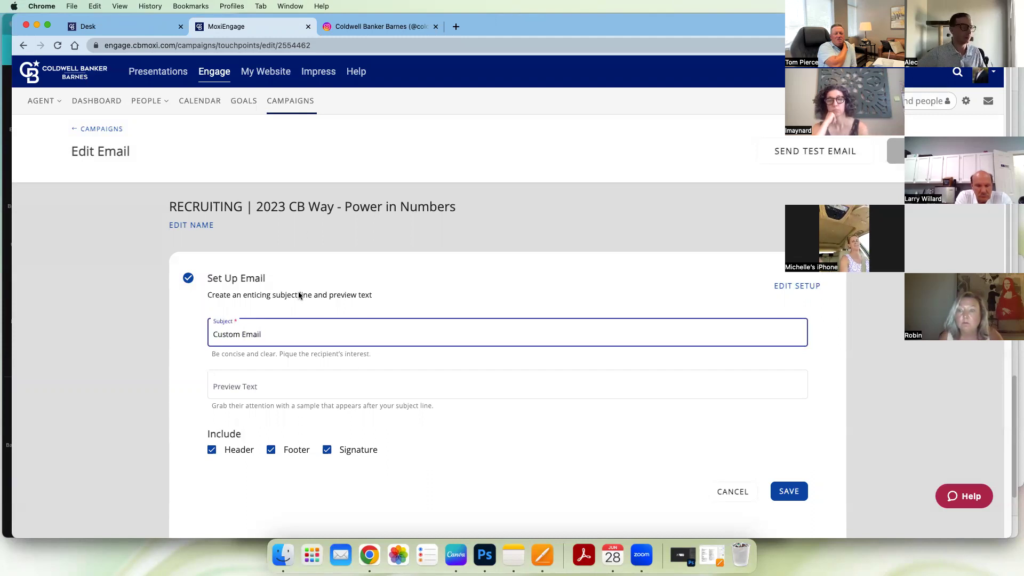
pyautogui.click(795, 490)
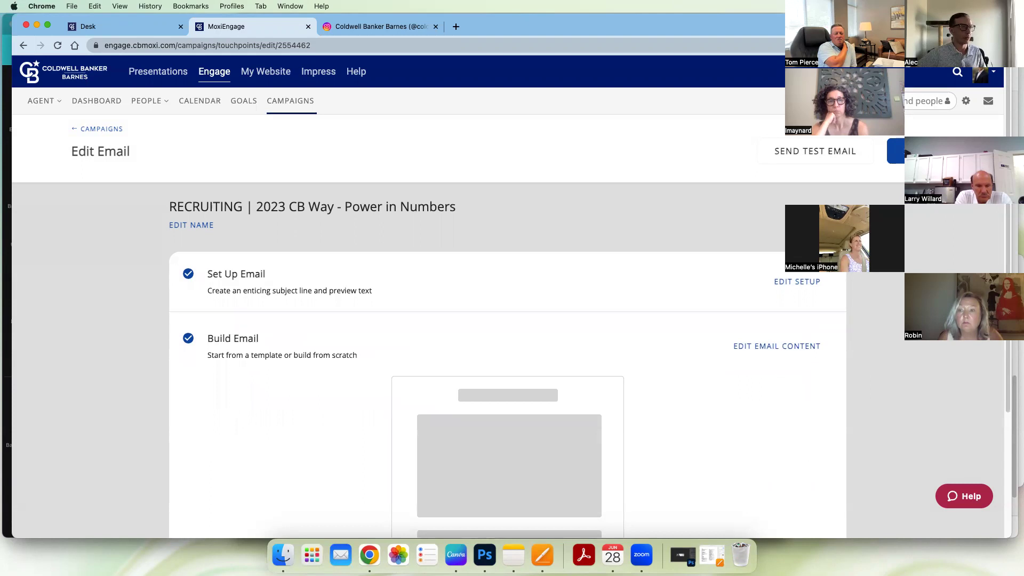
pyautogui.click(915, 151)
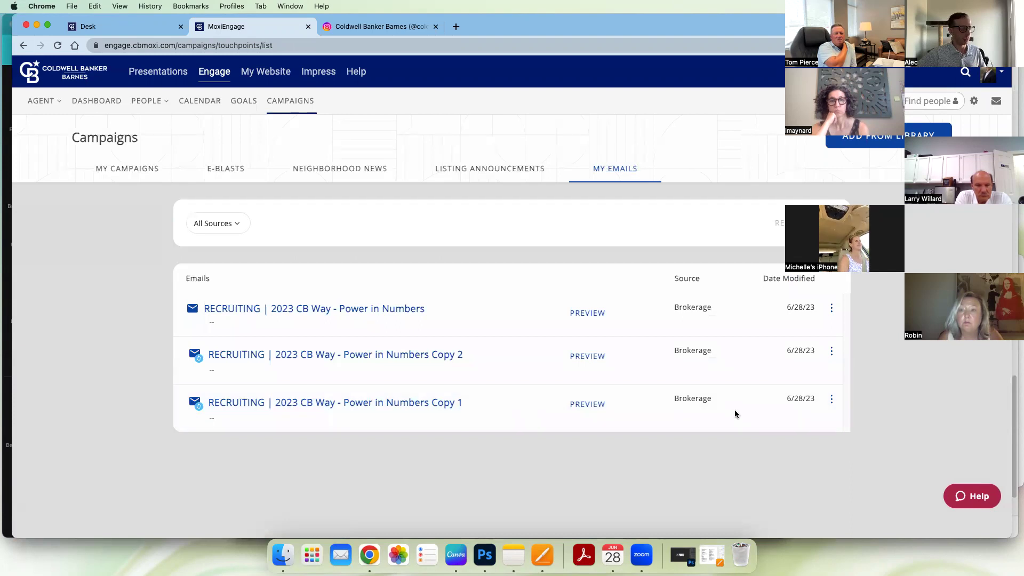
# - Rename the email "RECRUITING | 2023 CB Way - Power in Numbers Copy 1" as "Custom Email" and save it
pyautogui.click(832, 400)
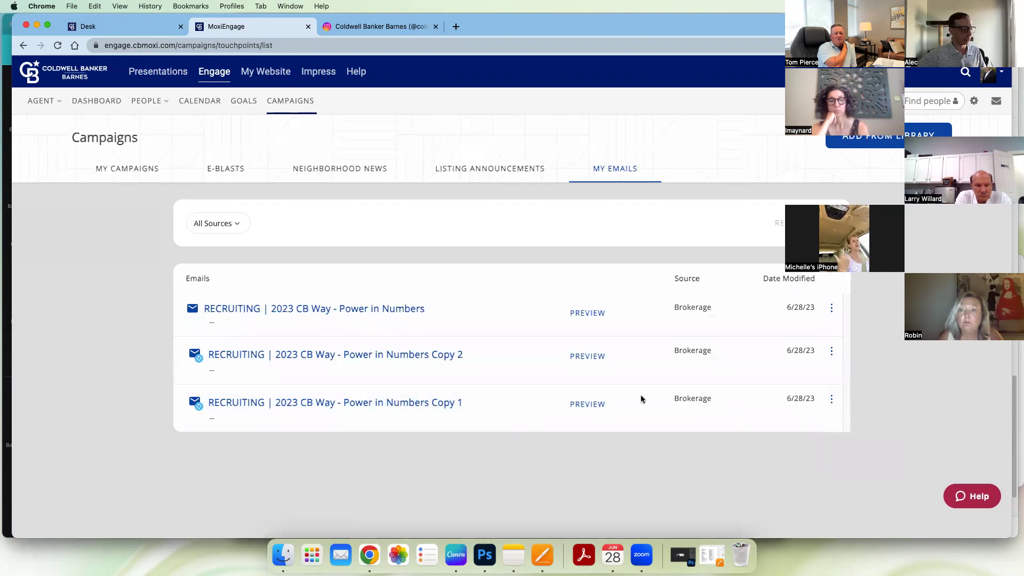
pyautogui.click(412, 404)
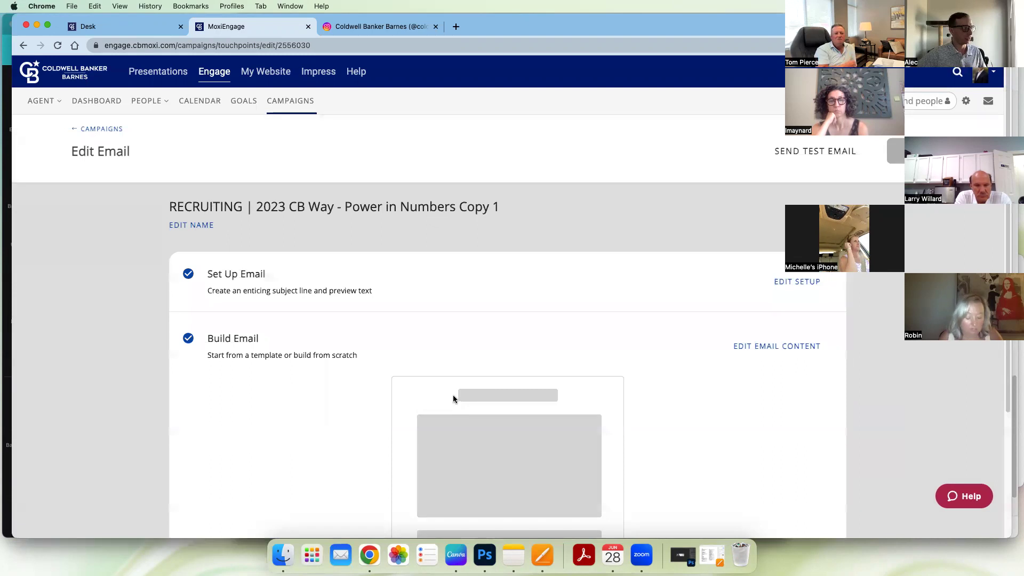
pyautogui.click(194, 225)
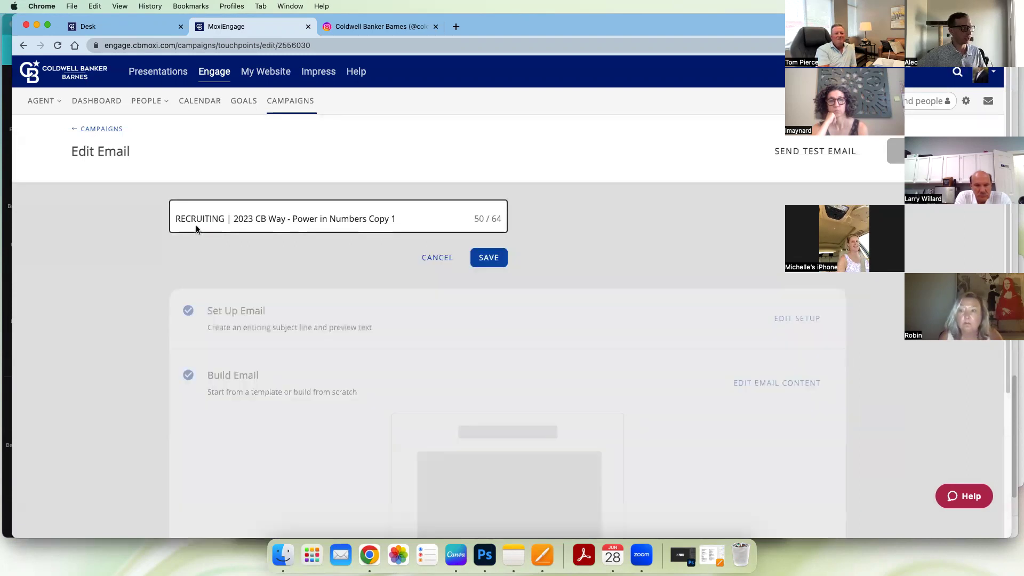
pyautogui.moveTo(398, 222); pyautogui.dragTo(113, 219)
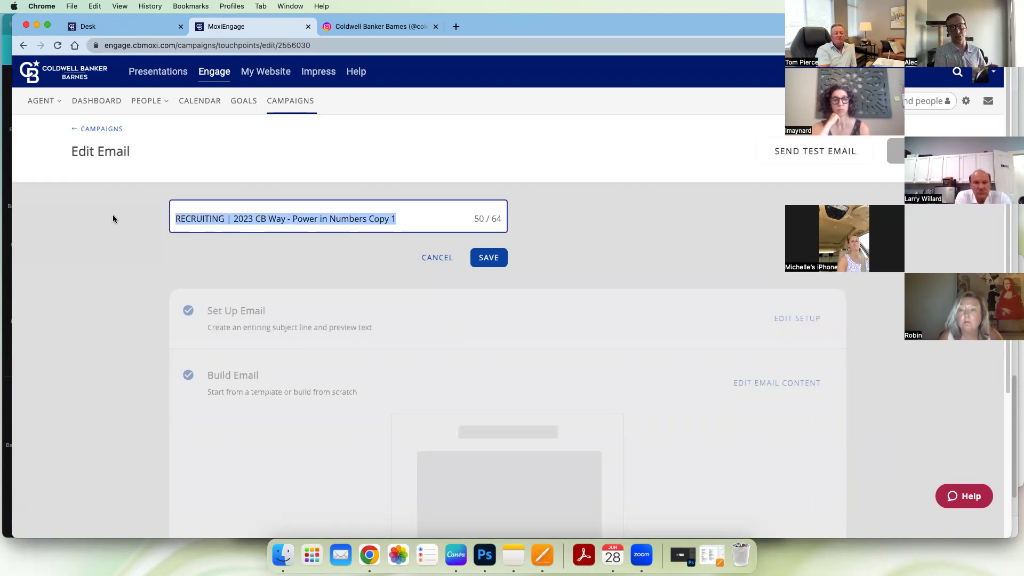
pyautogui.write('Cu')
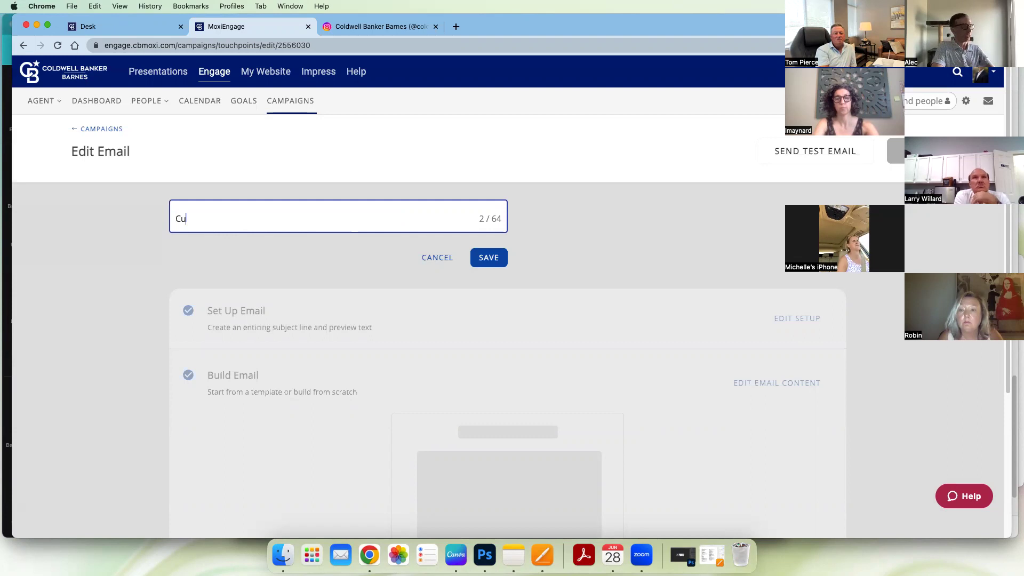
pyautogui.write('stom Email')
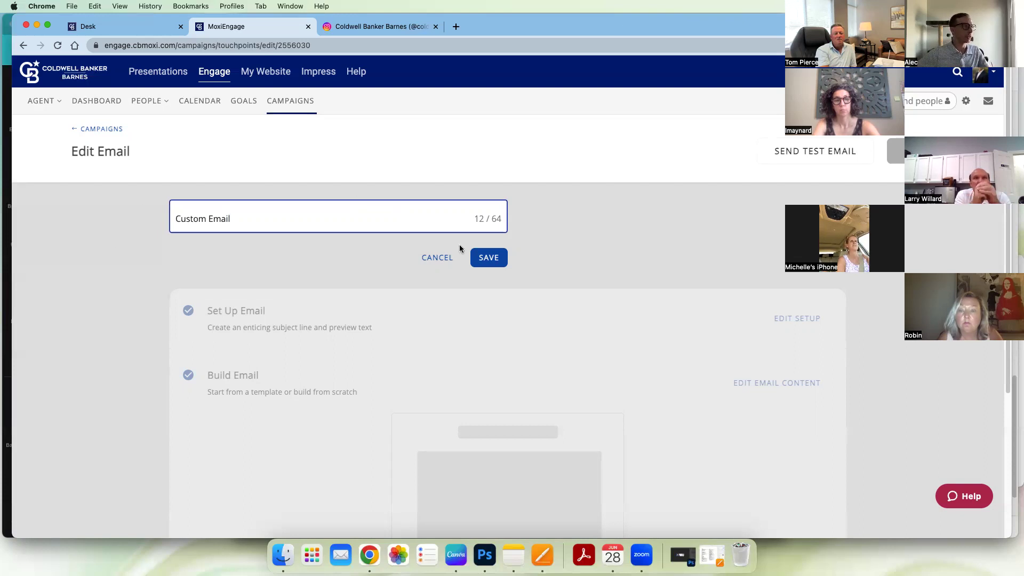
pyautogui.click(480, 259)
pyautogui.click(901, 155)
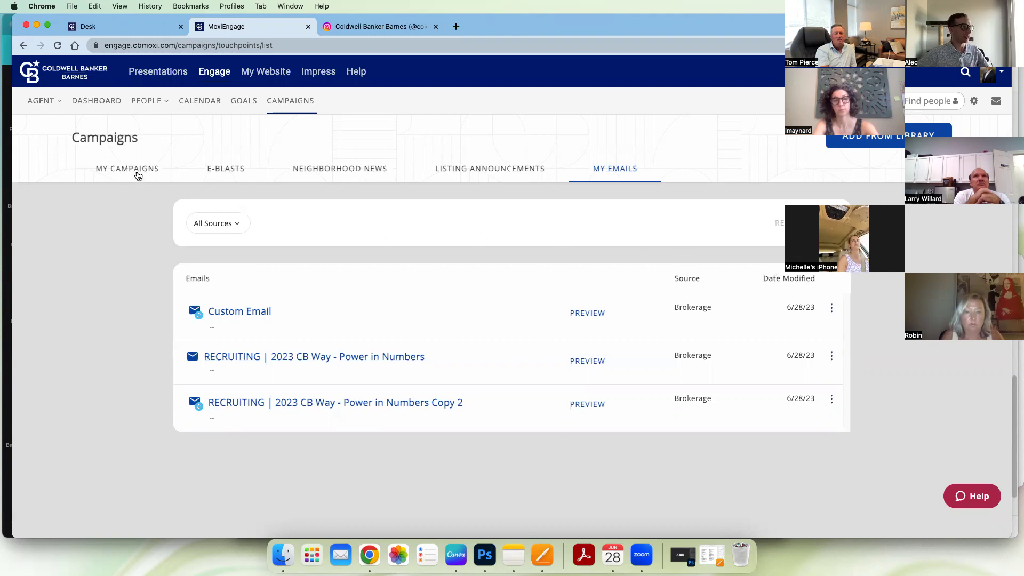
# - Open the content library from My Campaigns and browse its ready-made email templates
pyautogui.click(138, 175)
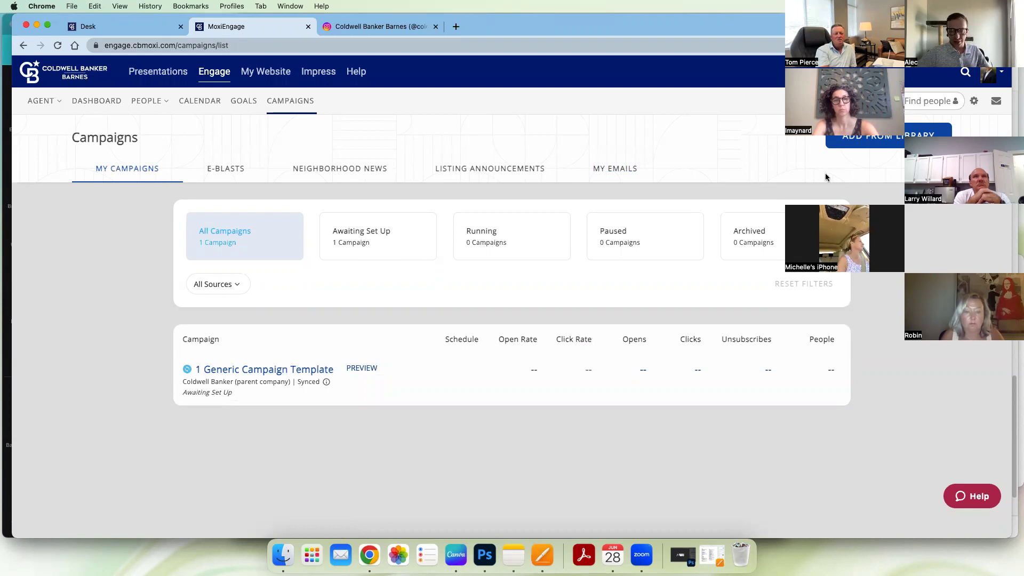
pyautogui.click(876, 139)
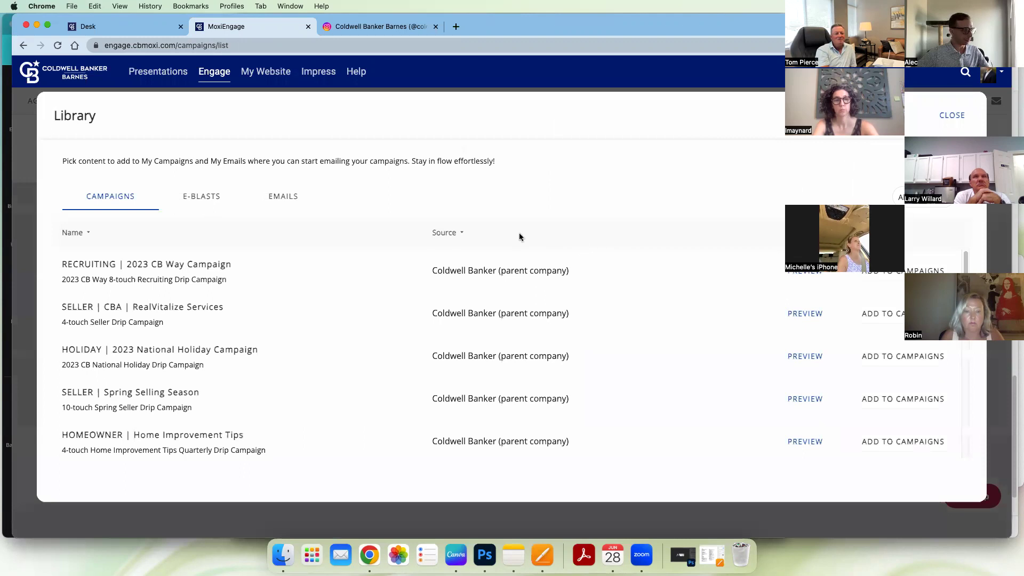
pyautogui.click(292, 203)
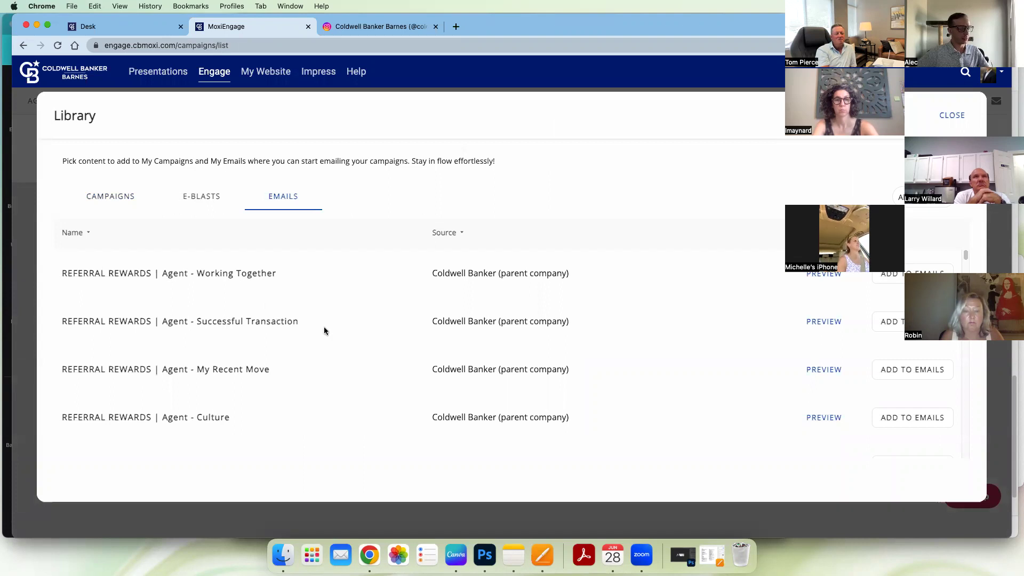
pyautogui.moveTo(965, 255); pyautogui.dragTo(964, 258)
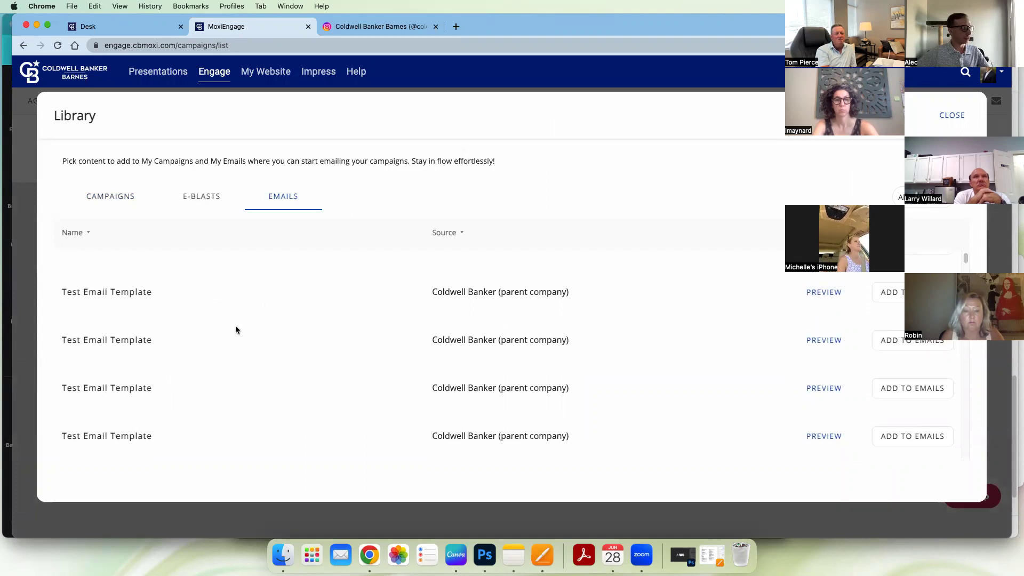
pyautogui.scroll(-10, 233, 330)
pyautogui.scroll(-10, 233, 329)
pyautogui.scroll(-10, 232, 330)
pyautogui.scroll(-10, 233, 330)
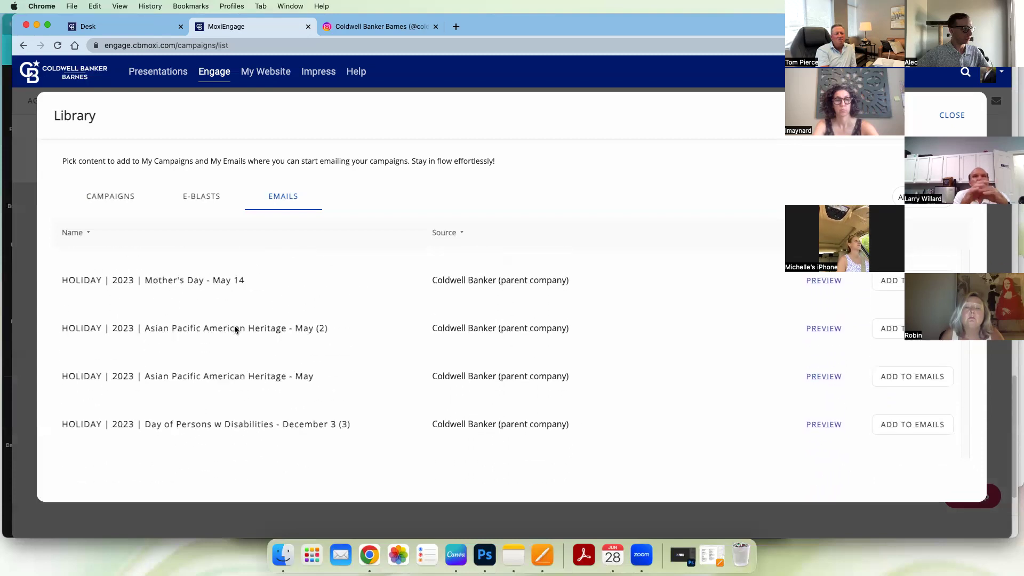
pyautogui.scroll(8, 235, 330)
pyautogui.scroll(-3, 235, 329)
pyautogui.scroll(-10, 235, 329)
pyautogui.moveTo(964, 320); pyautogui.dragTo(961, 416)
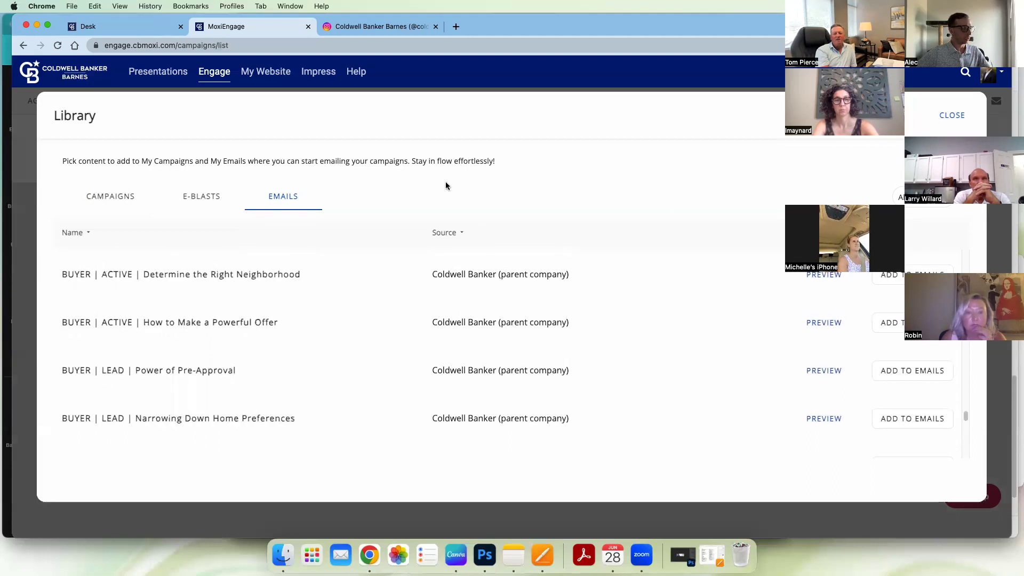
# - Check the source sorting options, sort the library's emails alphabetically by name, and look through the sorted templates
pyautogui.click(460, 237)
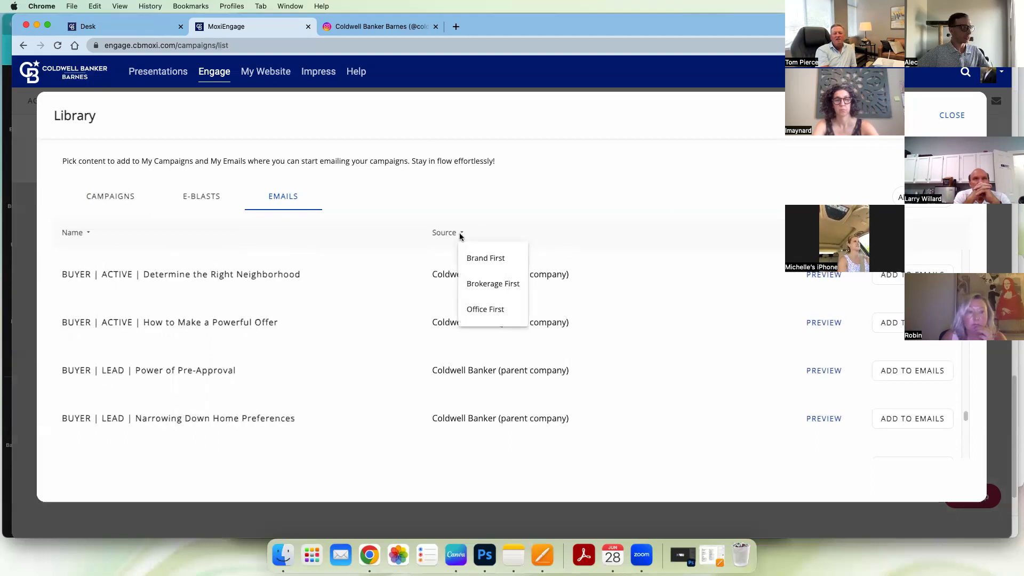
pyautogui.click(460, 235)
pyautogui.click(86, 233)
pyautogui.click(104, 259)
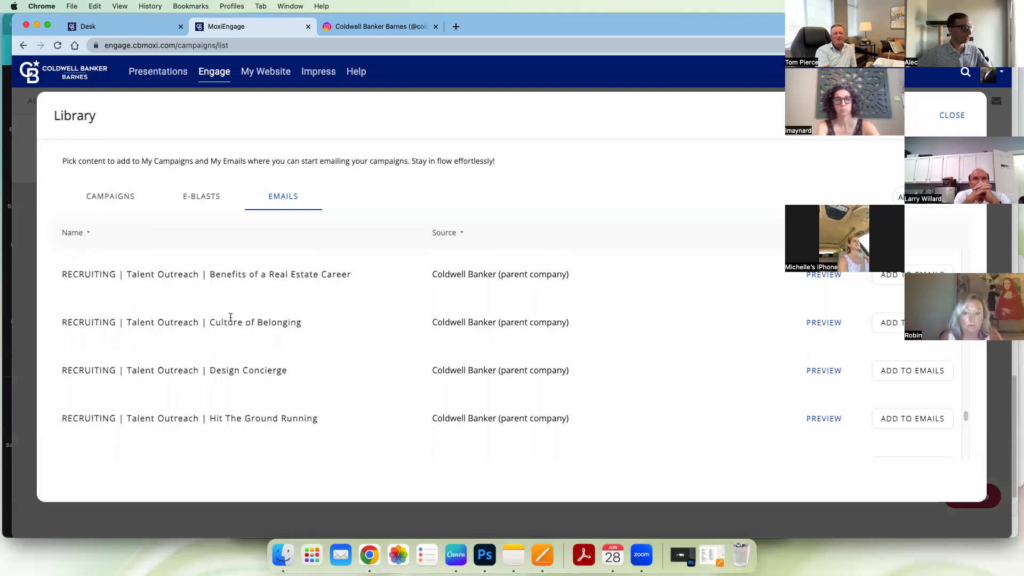
pyautogui.scroll(10, 230, 318)
pyautogui.scroll(8, 230, 319)
pyautogui.moveTo(965, 406); pyautogui.dragTo(965, 314)
pyautogui.scroll(15, 417, 326)
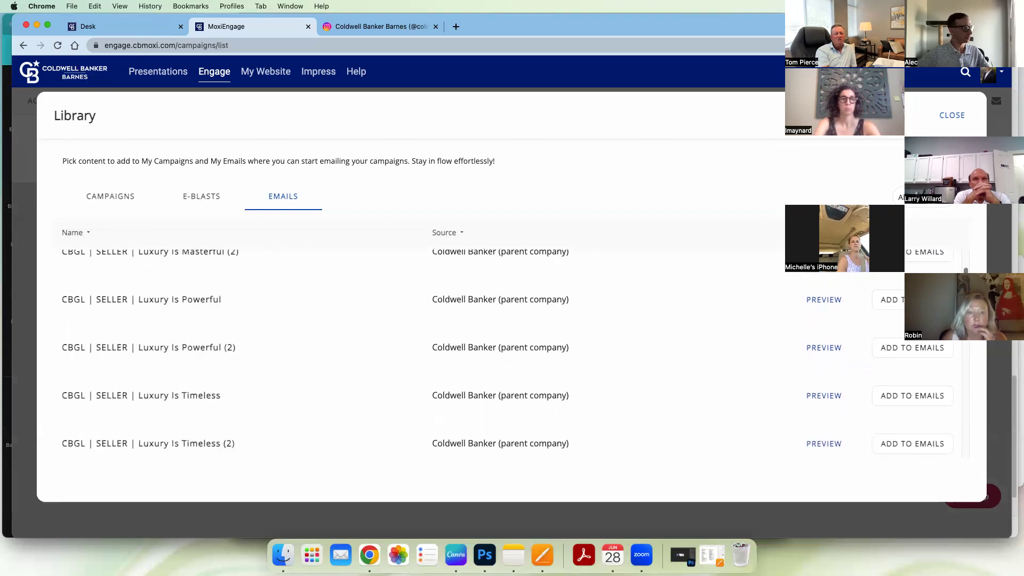
pyautogui.scroll(15, 358, 328)
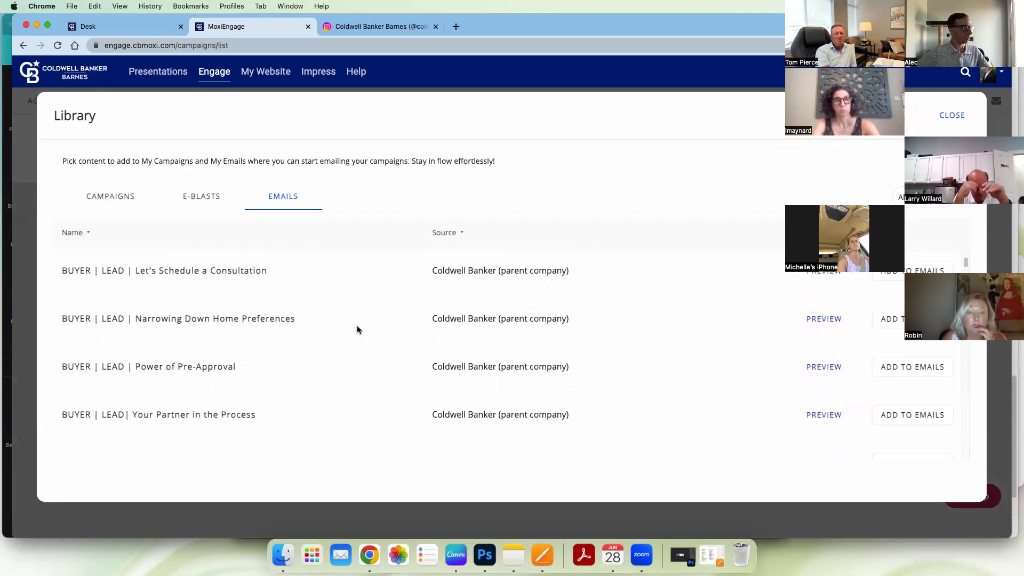
pyautogui.scroll(-15, 357, 329)
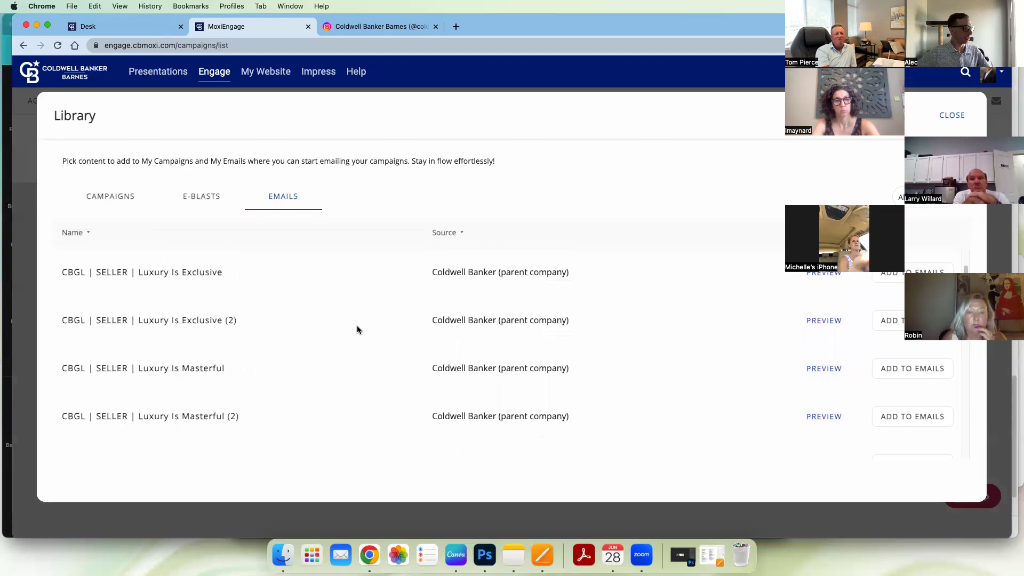
pyautogui.scroll(-15, 357, 329)
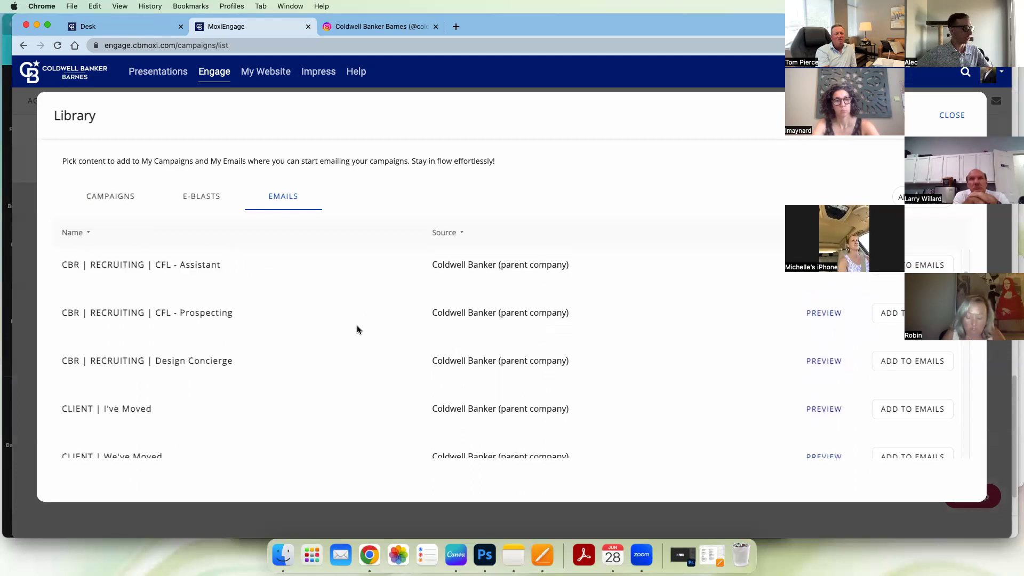
pyautogui.scroll(4, 357, 329)
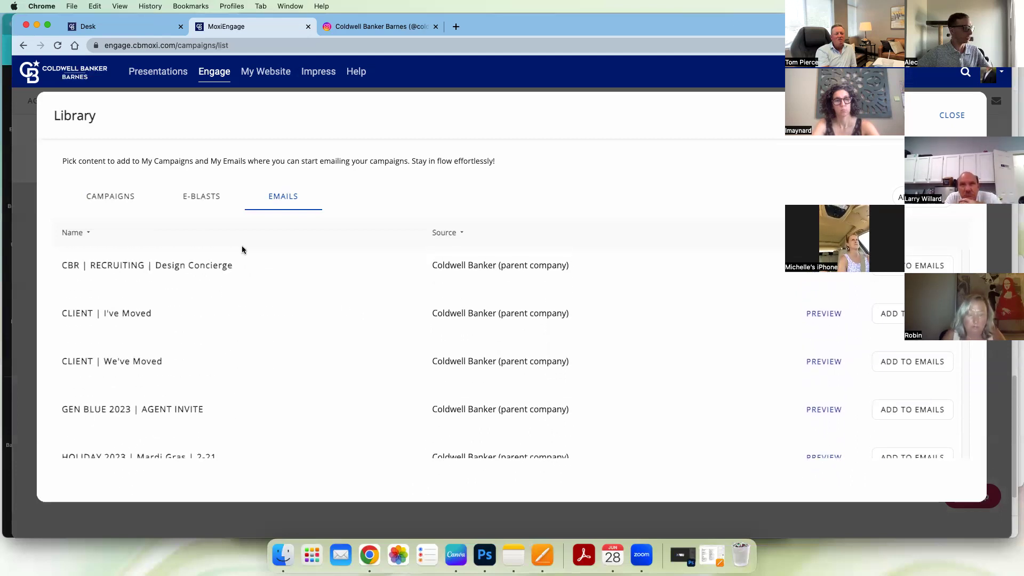
# - Sort the library's campaigns alphabetically by name, look through the campaign templates, and return to the library's emails
pyautogui.click(108, 199)
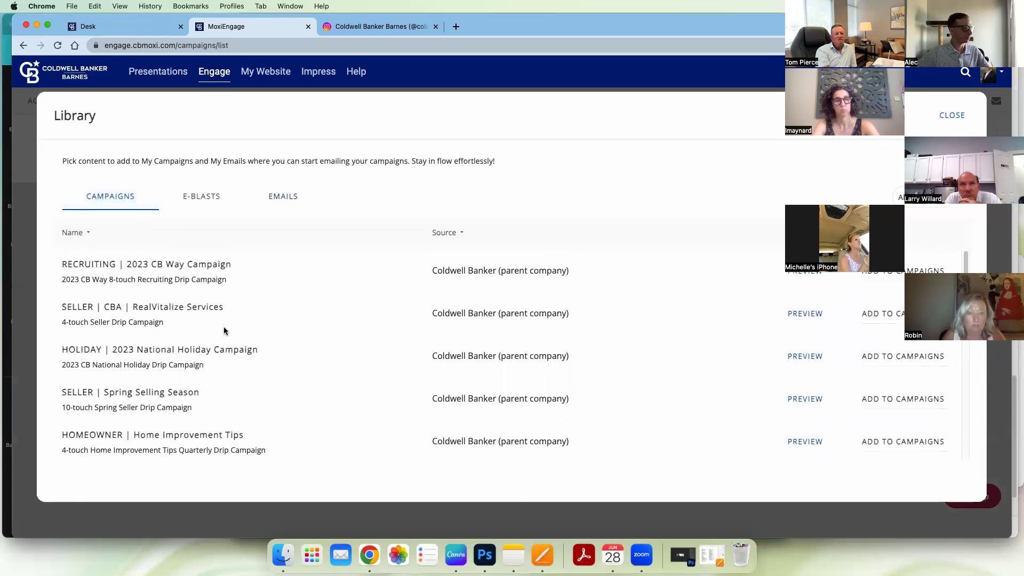
pyautogui.click(97, 256)
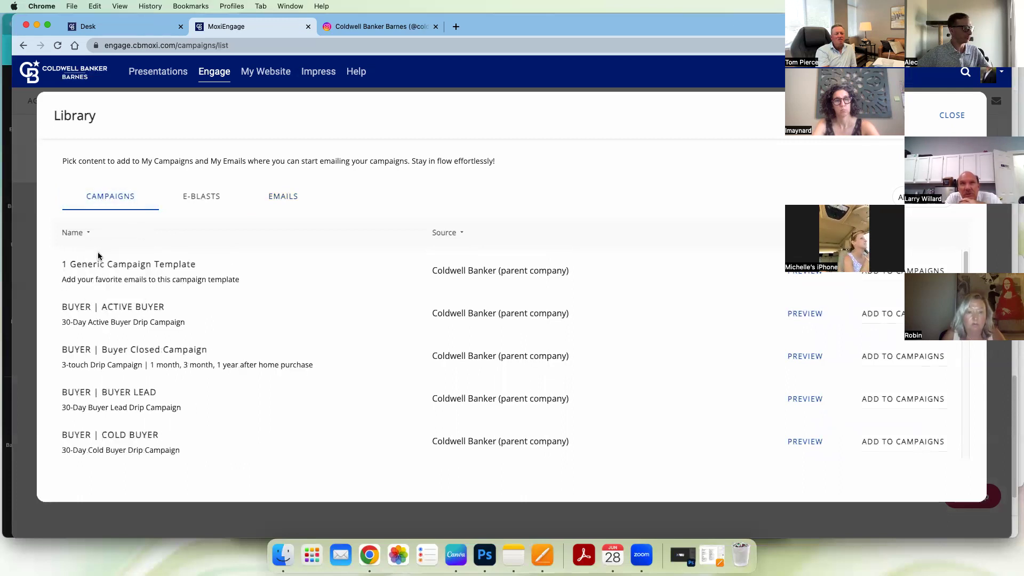
pyautogui.scroll(-10, 236, 334)
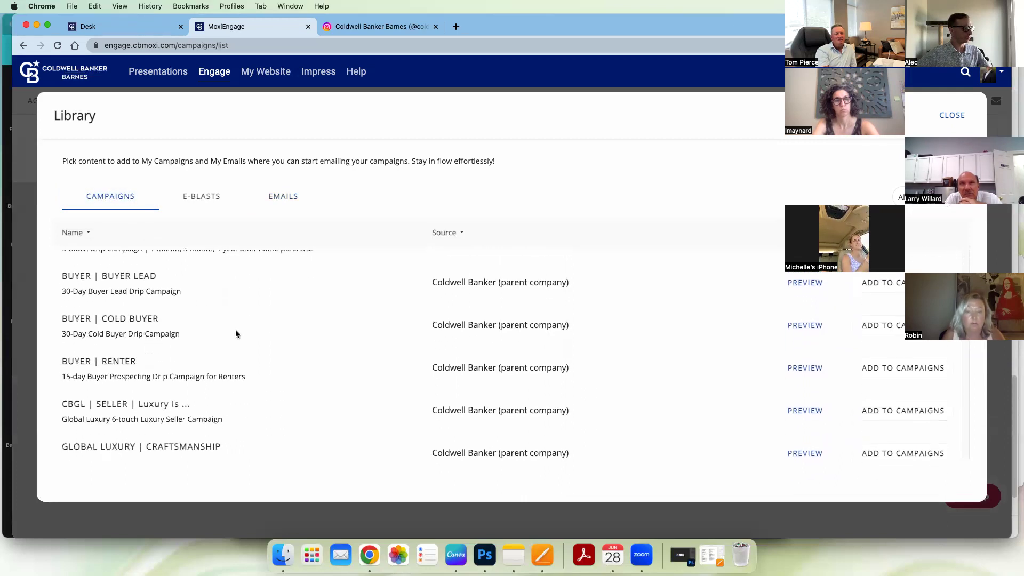
pyautogui.scroll(-15, 236, 334)
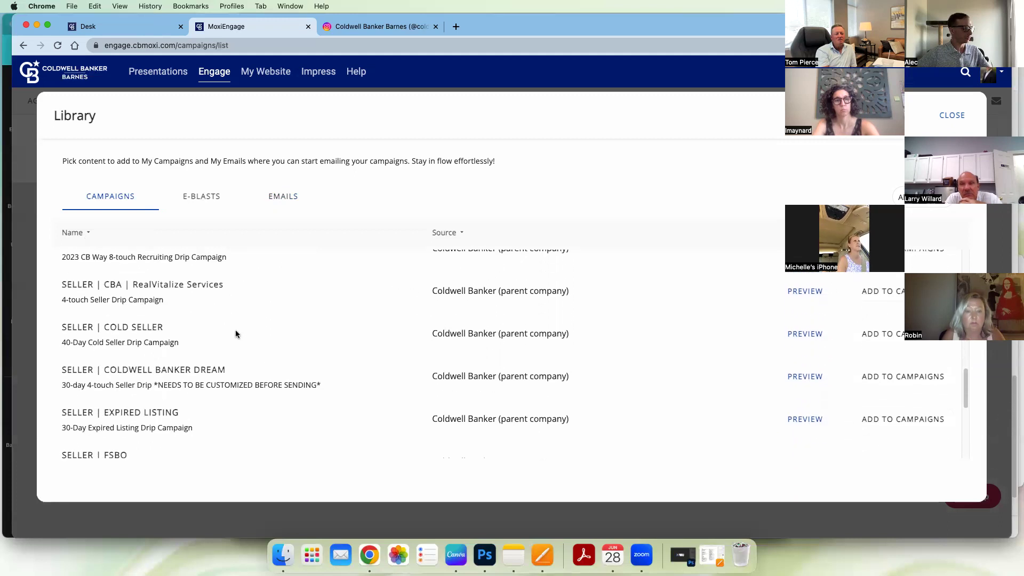
pyautogui.scroll(-2, 236, 333)
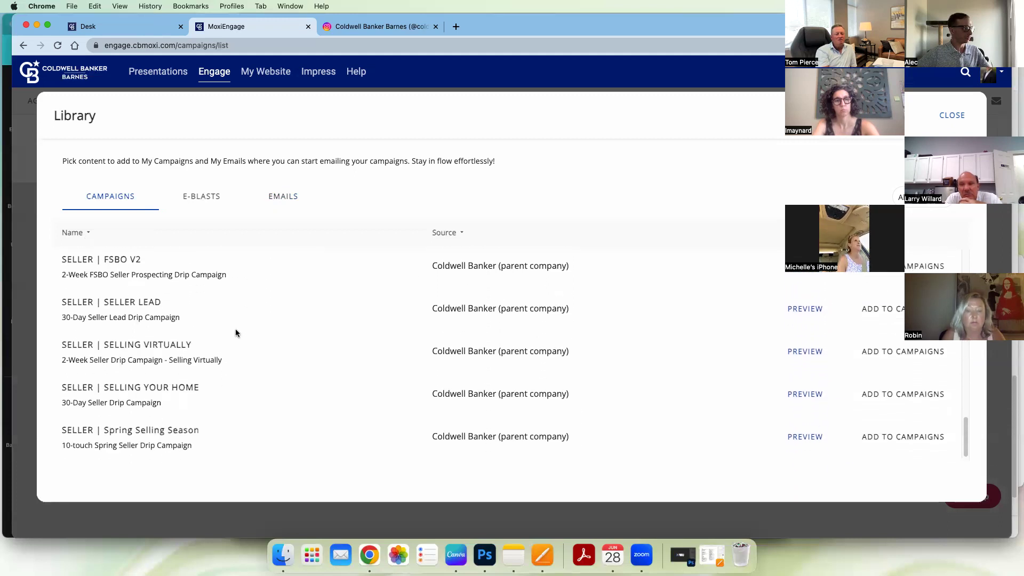
pyautogui.scroll(20, 236, 328)
pyautogui.scroll(2, 237, 331)
pyautogui.click(283, 209)
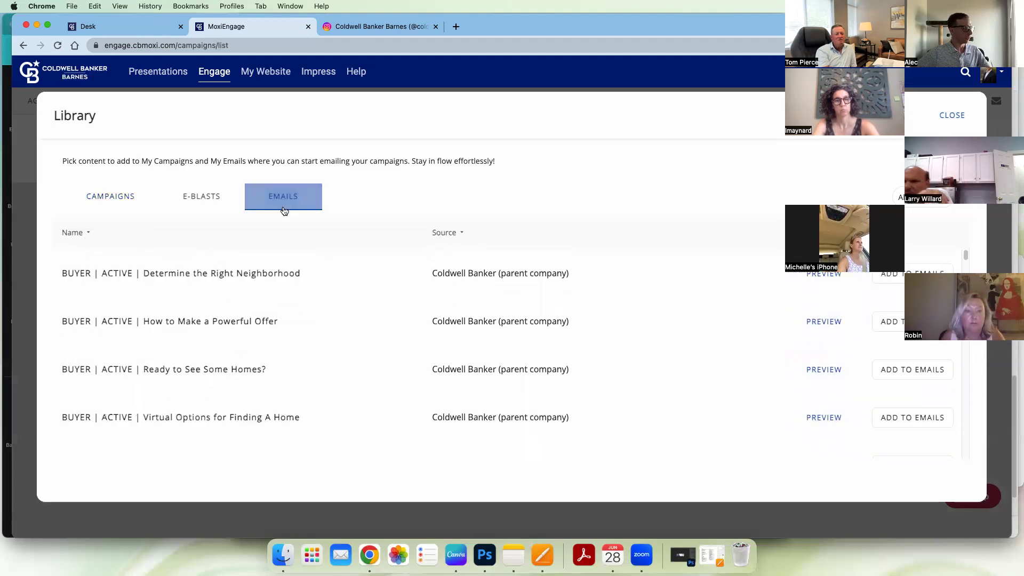
# - Close the library and open "Custom Email" from My Emails for editing
pyautogui.click(952, 116)
pyautogui.click(615, 168)
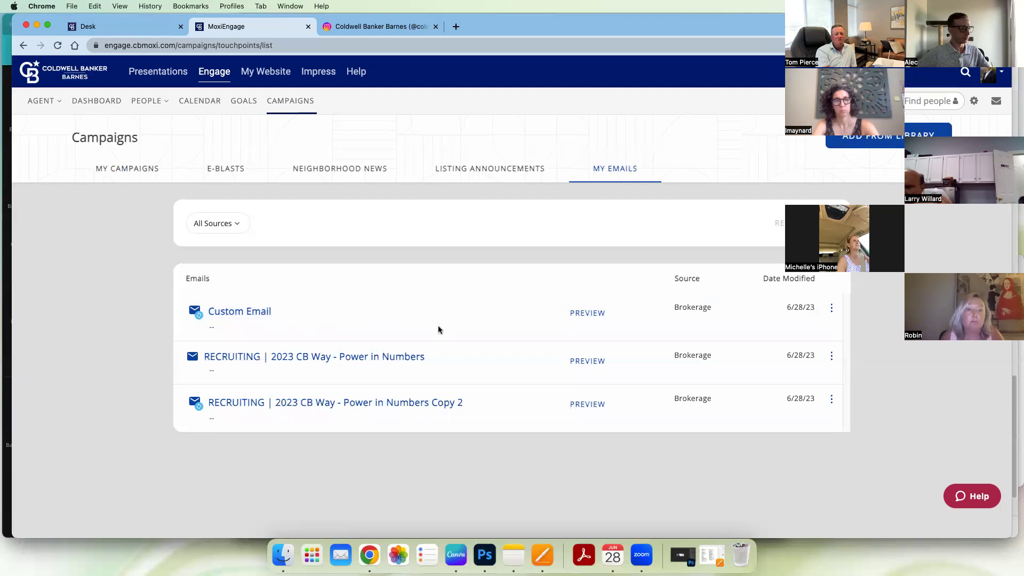
pyautogui.click(832, 311)
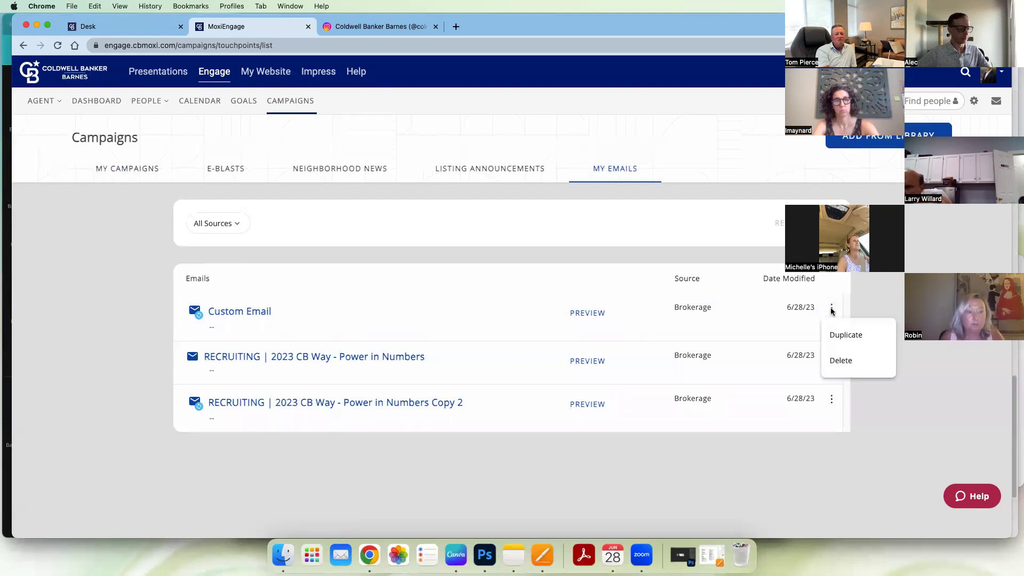
pyautogui.click(245, 313)
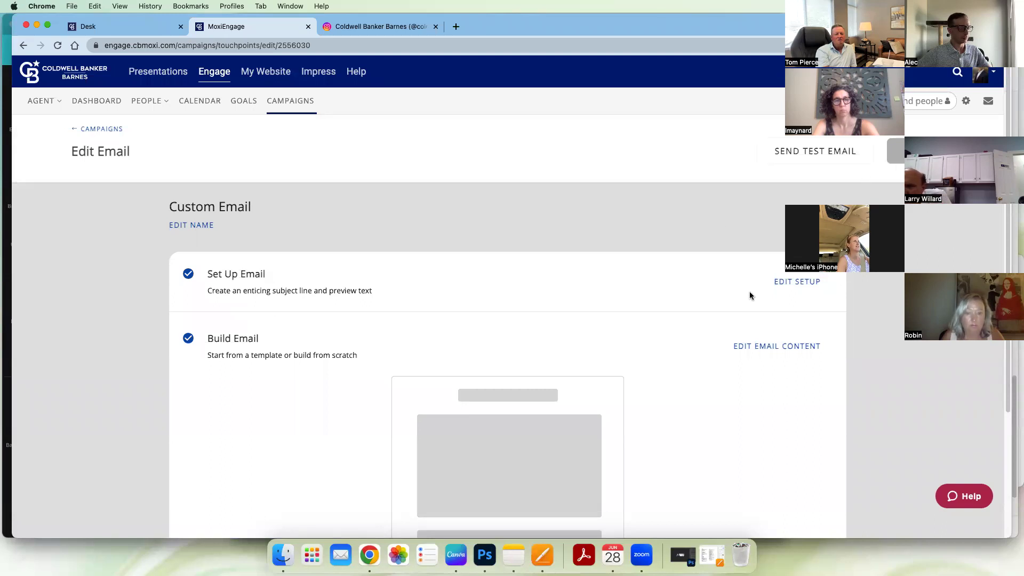
# - Set the email's subject line to "Custom Email" in its setup, and save both the setup and the email
pyautogui.click(796, 282)
pyautogui.click(610, 323)
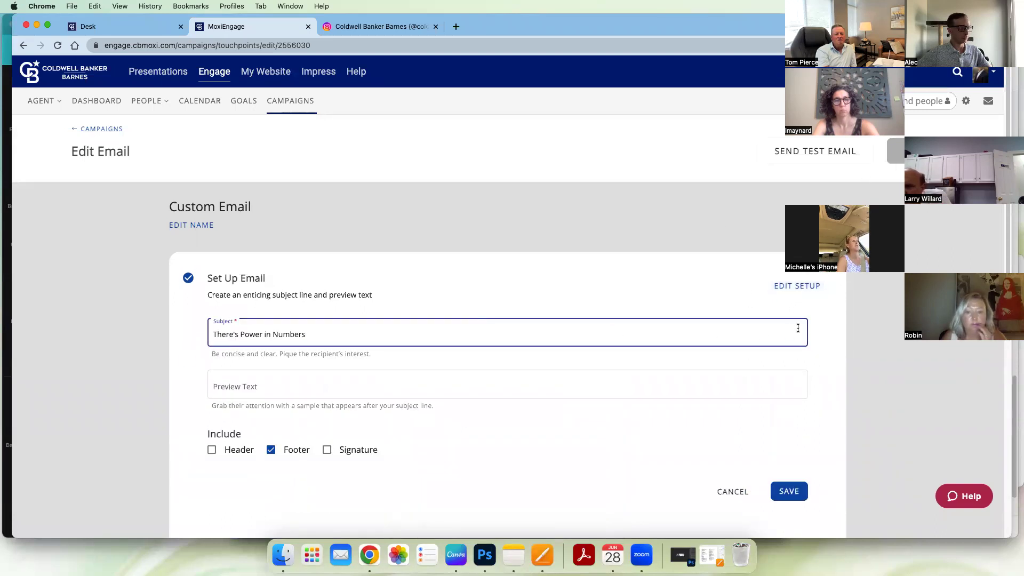
pyautogui.tripleClick(342, 332)
pyautogui.write('Cus')
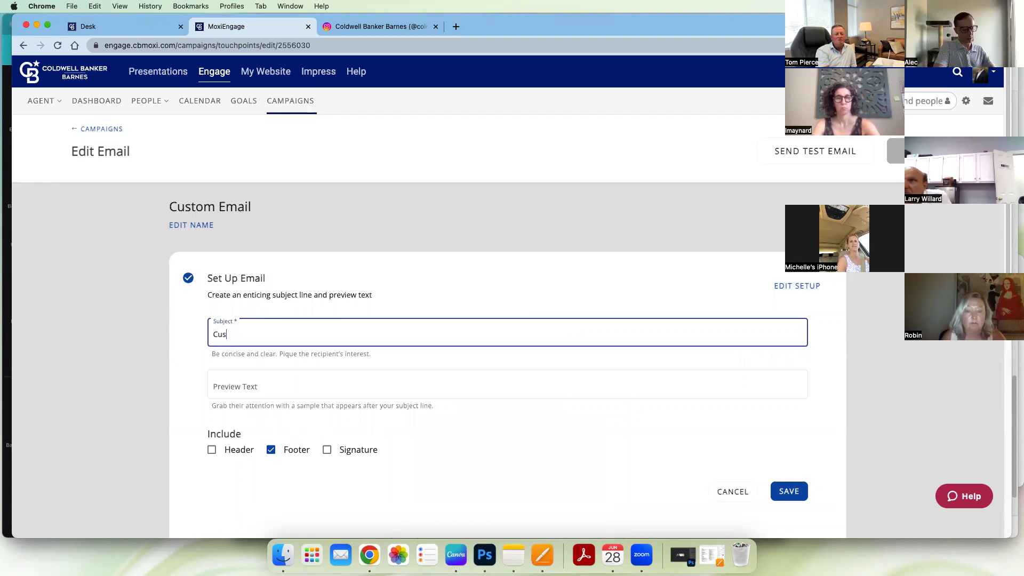
pyautogui.write('tom Email')
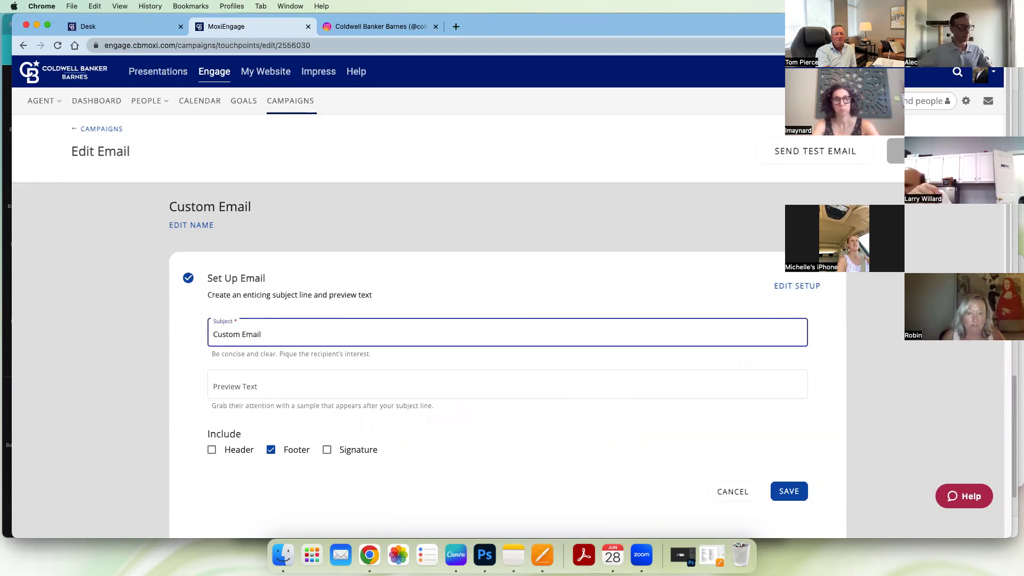
pyautogui.click(799, 494)
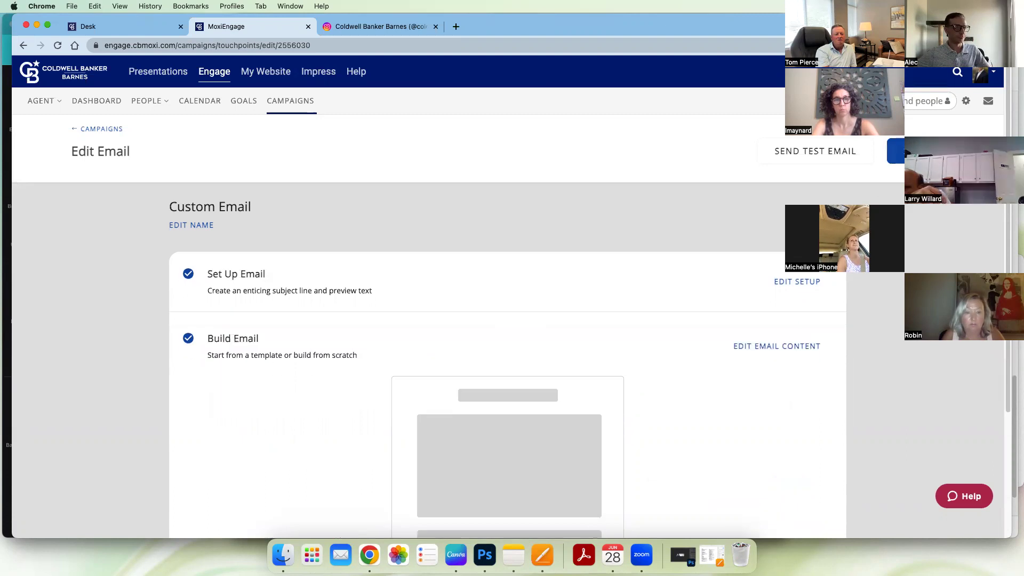
pyautogui.click(901, 159)
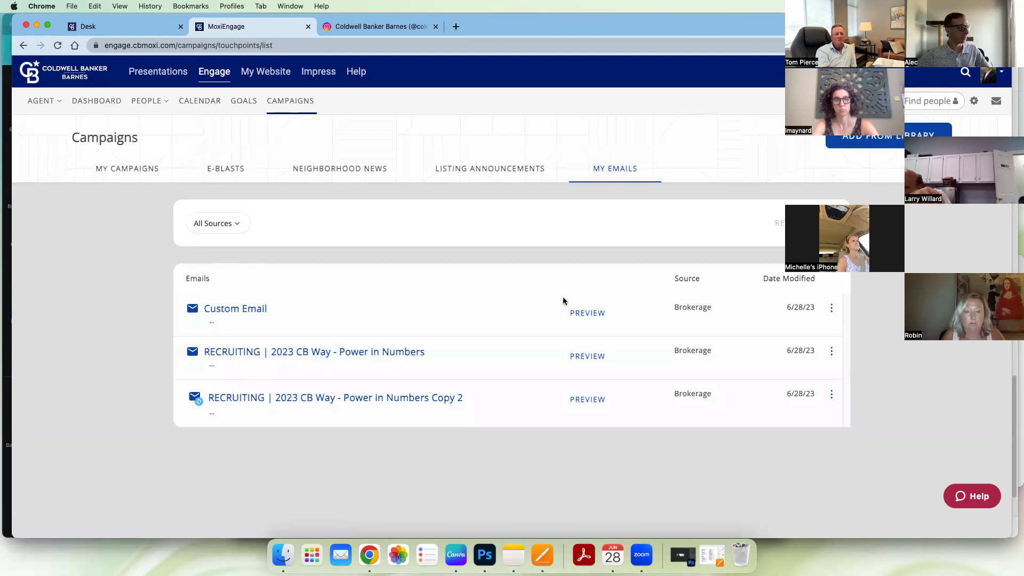
# - Sort the library's campaigns A-Z and add "1 Generic Campaign Template" to My Campaigns
pyautogui.click(124, 171)
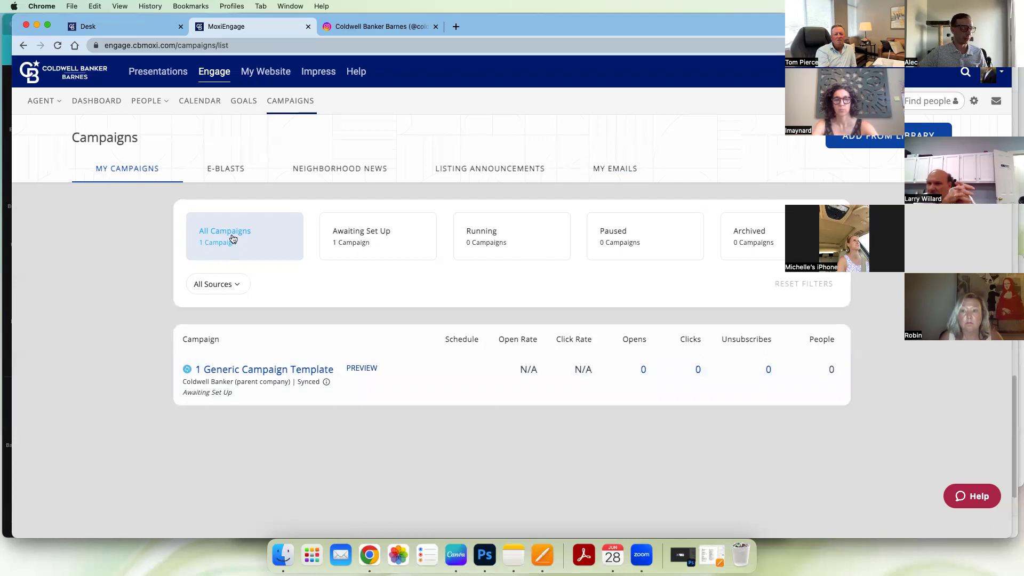
pyautogui.click(875, 138)
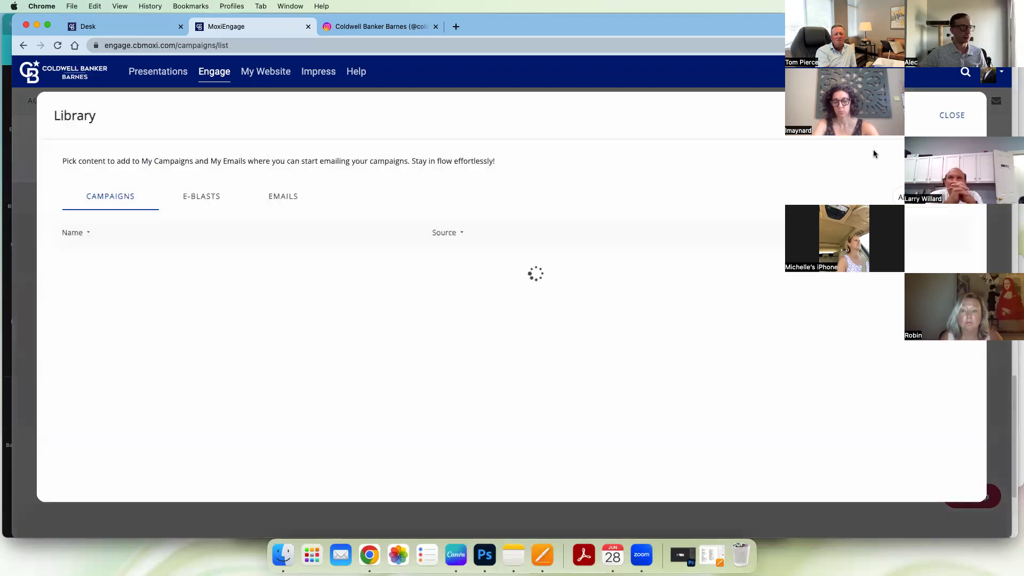
pyautogui.click(87, 232)
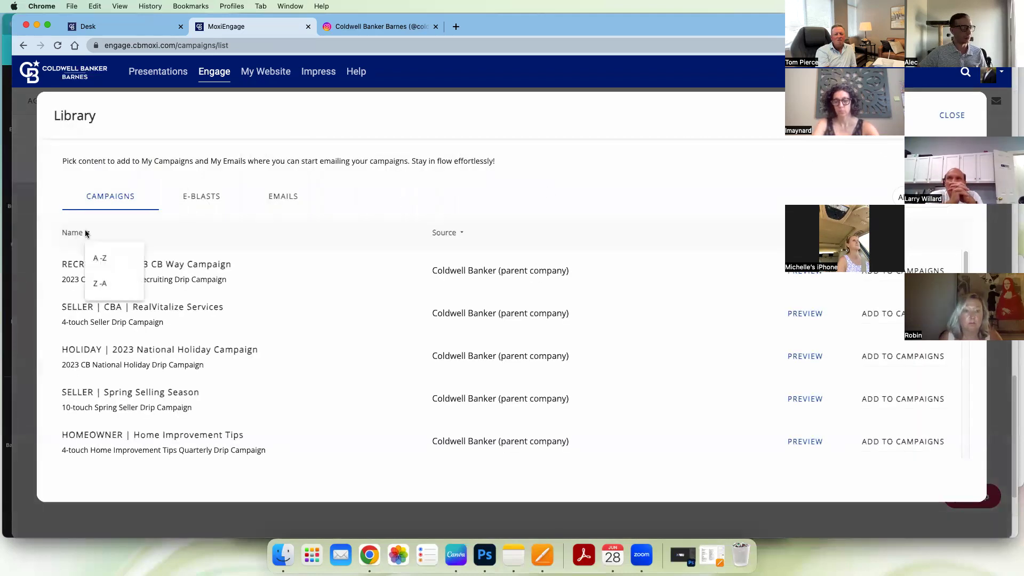
pyautogui.click(99, 258)
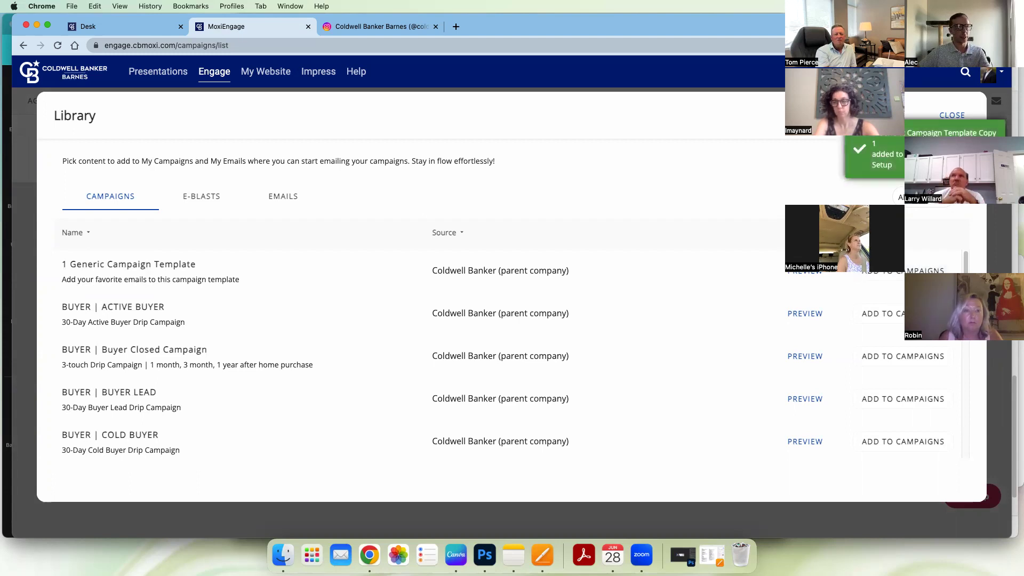
pyautogui.click(957, 115)
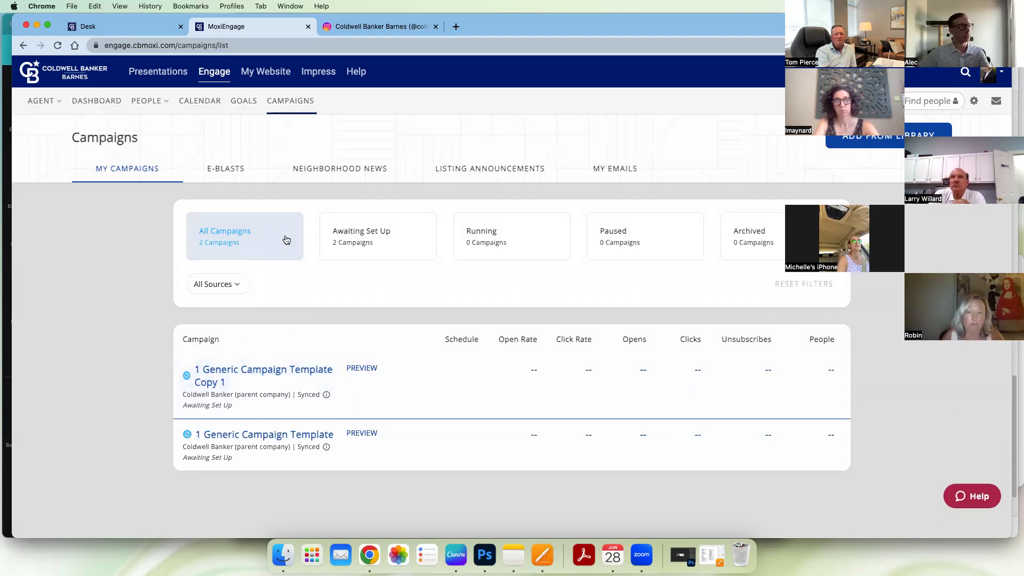
# - Open "1 Generic Campaign Template Copy 1" from the campaigns awaiting set up, rename it "Custom Email" and save the name
pyautogui.click(373, 252)
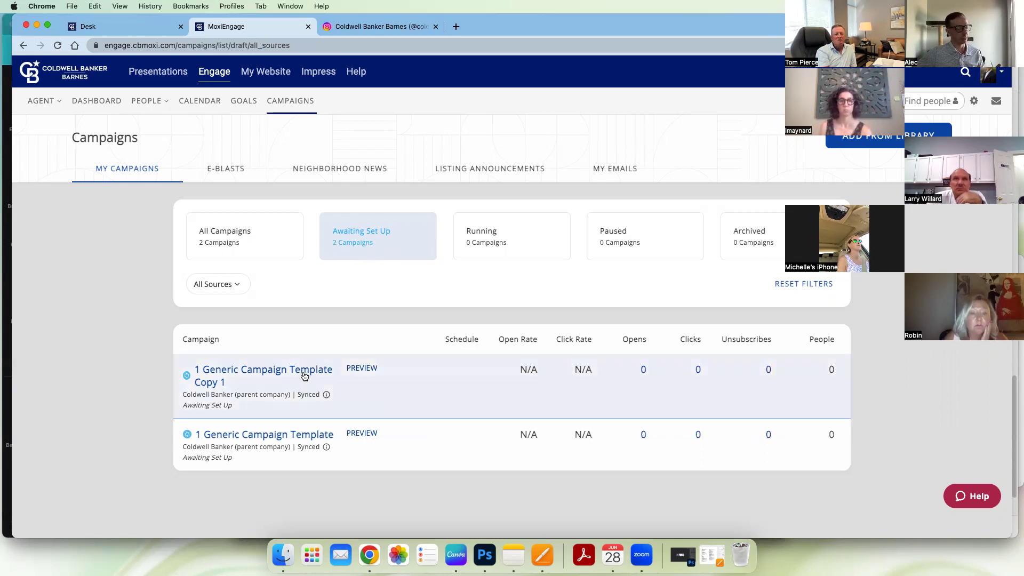
pyautogui.click(305, 376)
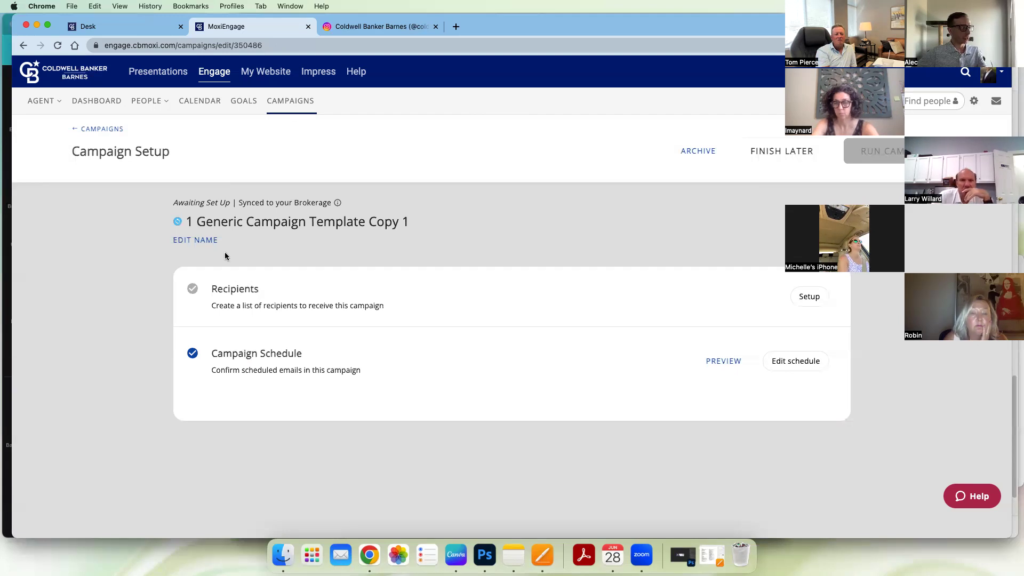
pyautogui.click(207, 240)
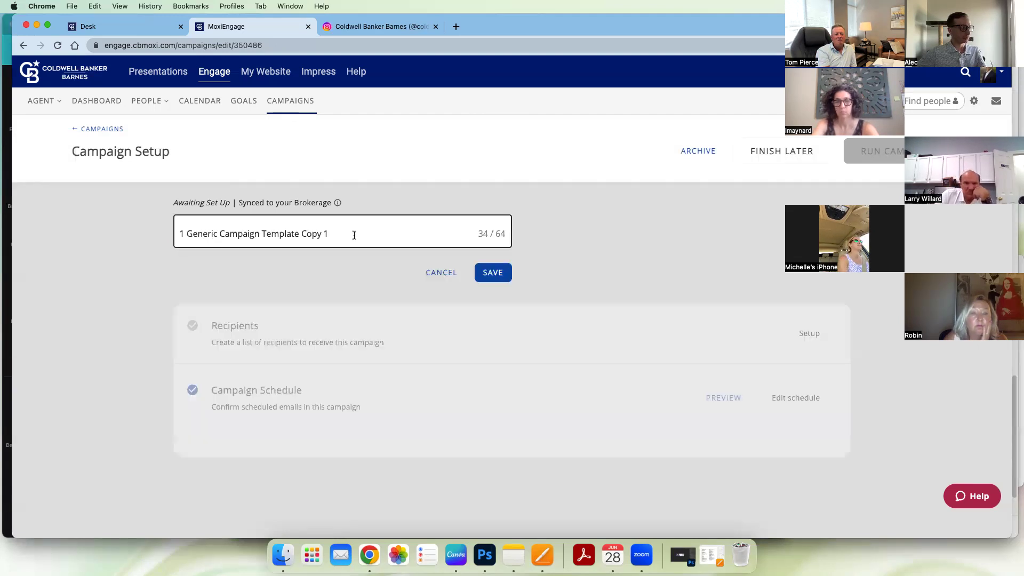
pyautogui.moveTo(354, 233); pyautogui.dragTo(161, 236)
pyautogui.write('Custom Email')
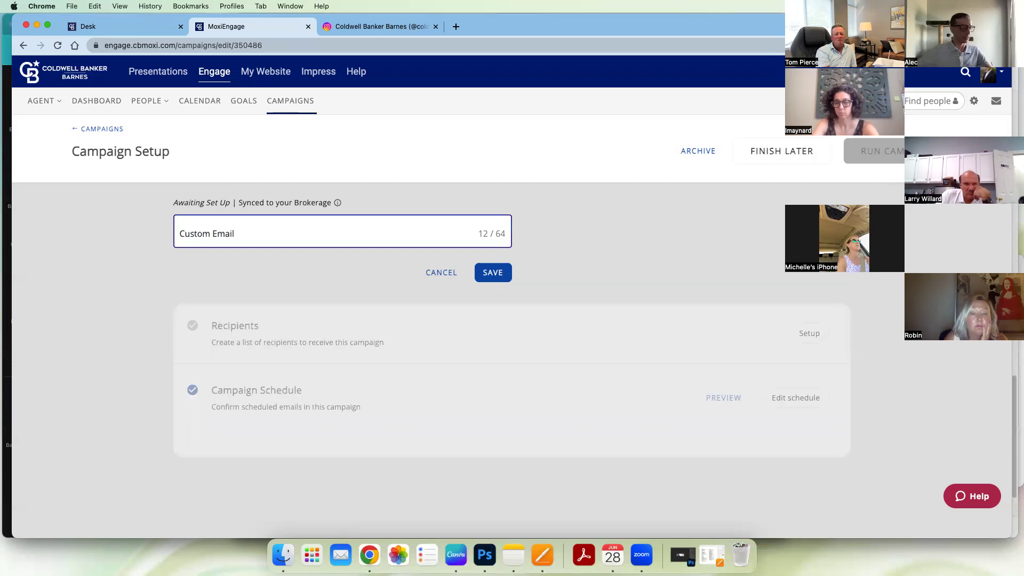
pyautogui.click(509, 277)
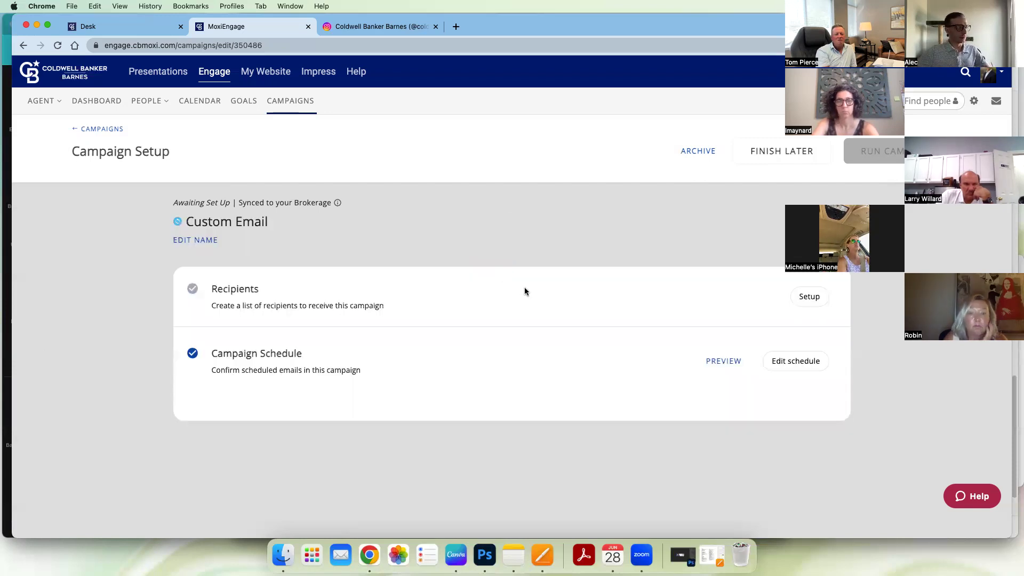
# - Try adding the Holiday group to the campaign's recipients, look over the recipient list, and cancel the recipient setup
pyautogui.click(809, 297)
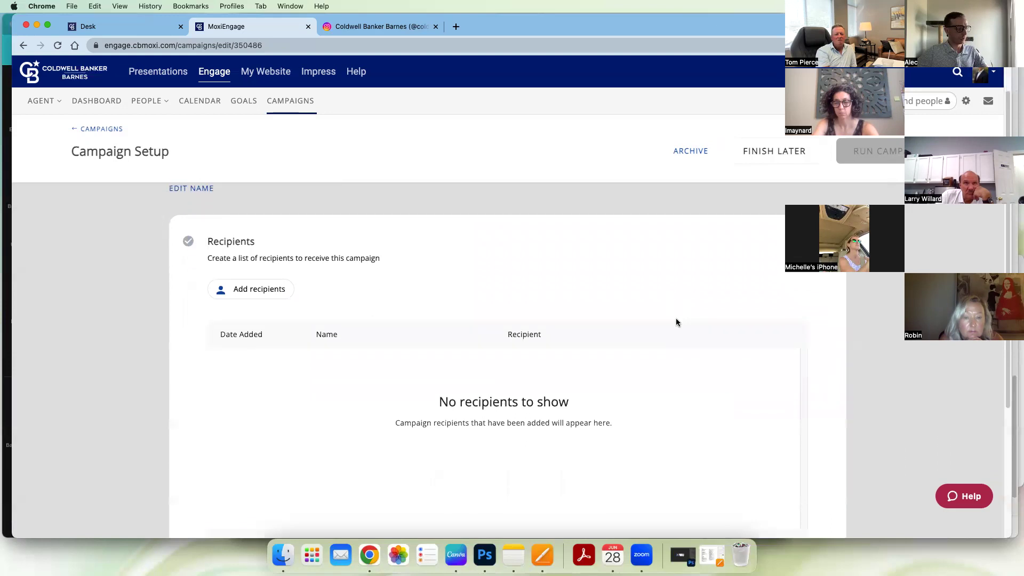
pyautogui.click(267, 228)
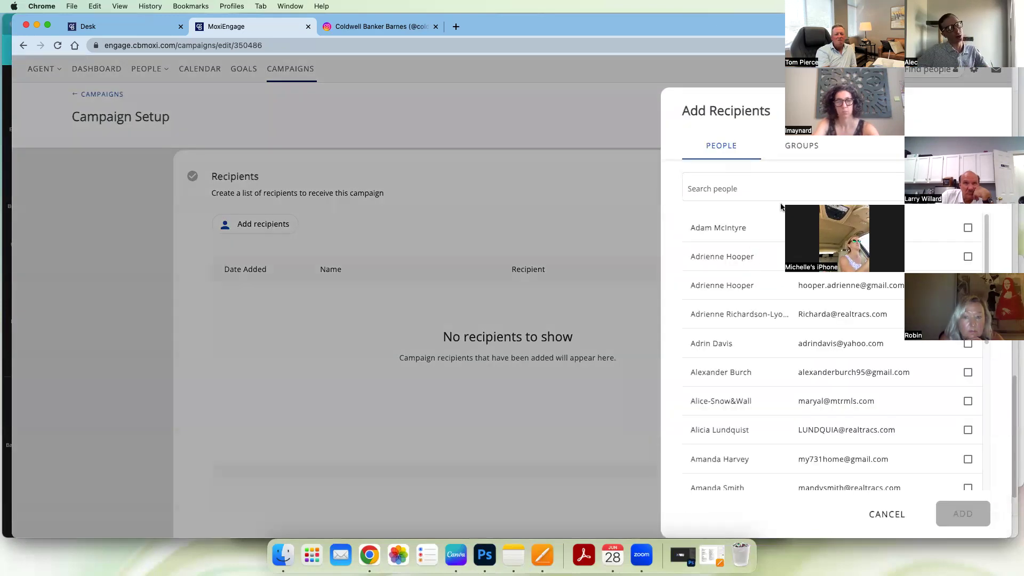
pyautogui.click(801, 149)
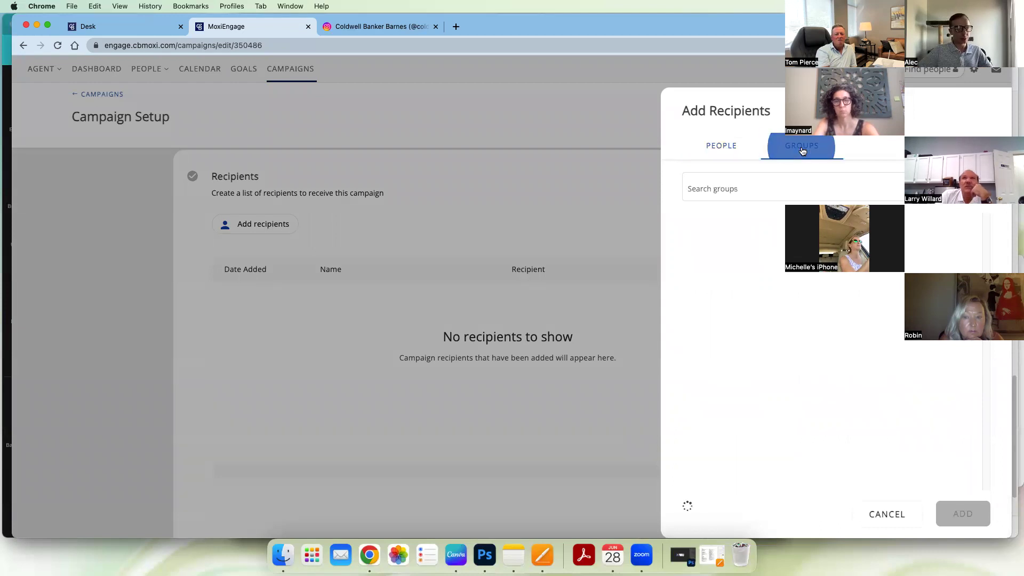
pyautogui.click(705, 145)
pyautogui.click(777, 146)
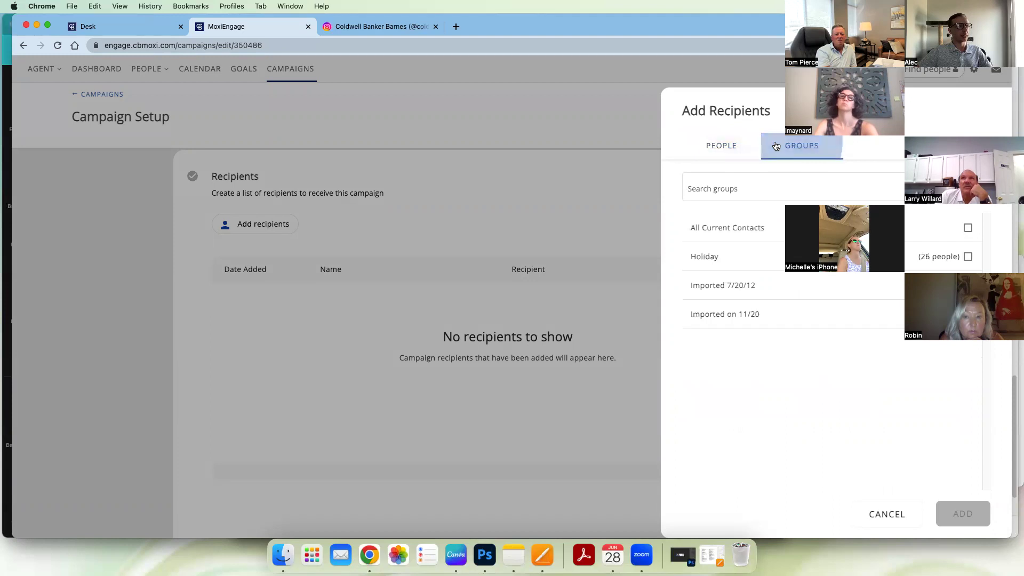
pyautogui.click(968, 256)
pyautogui.click(978, 513)
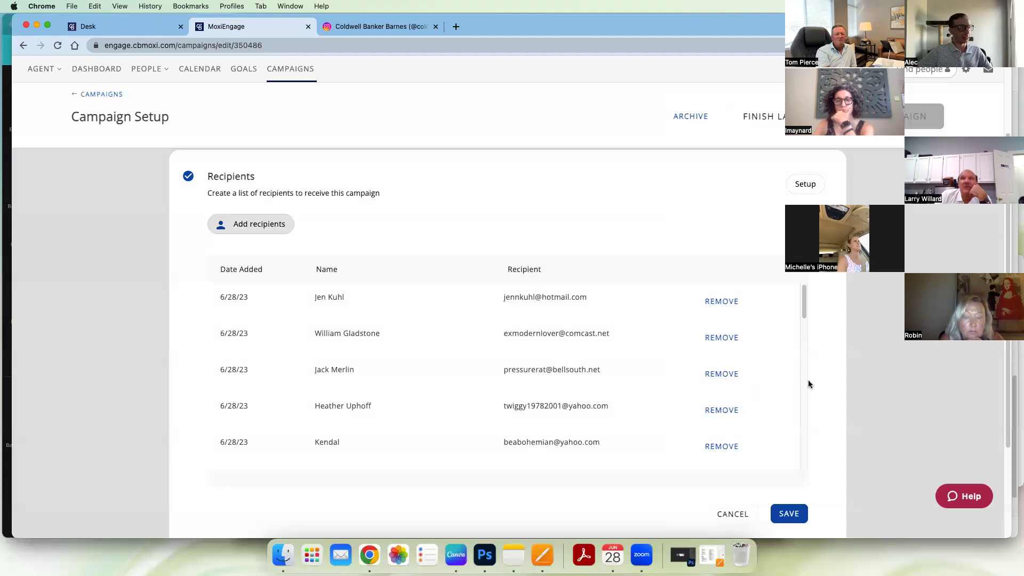
pyautogui.scroll(-5, 833, 376)
pyautogui.click(745, 382)
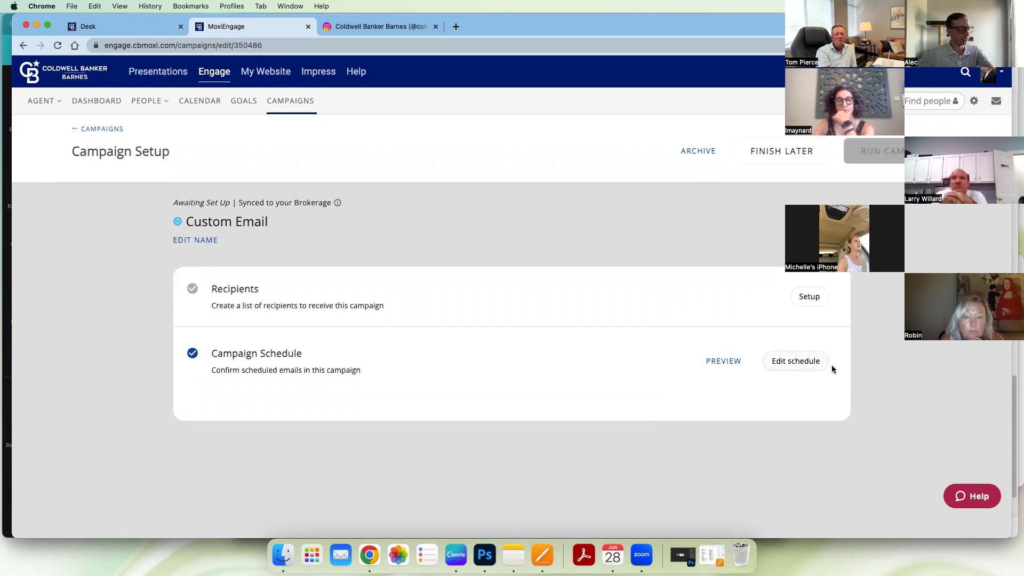
# - Edit the campaign schedule, accepting the sync break, and add an email entry that uses "Custom Email"
pyautogui.click(799, 365)
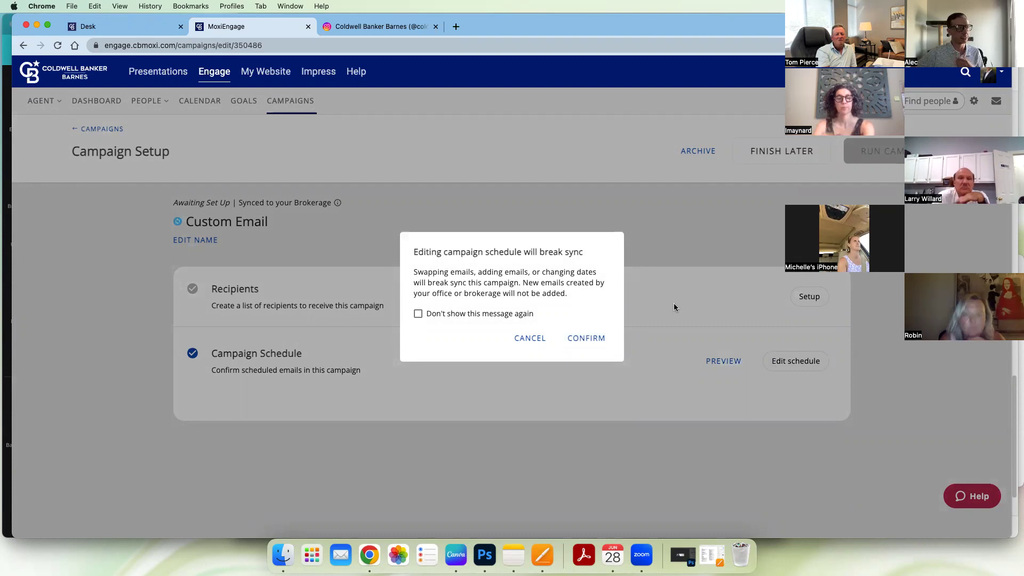
pyautogui.click(594, 342)
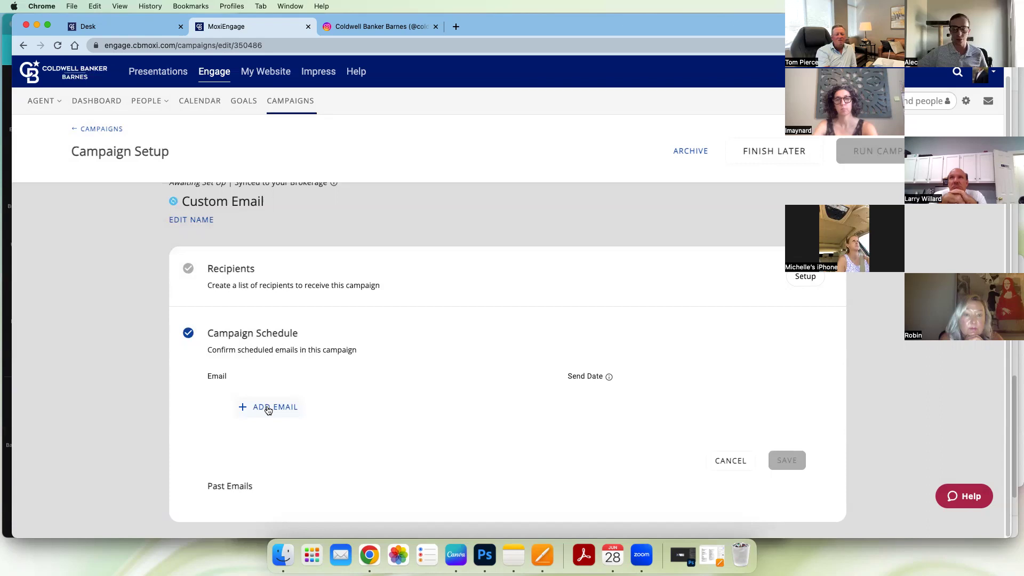
pyautogui.click(269, 407)
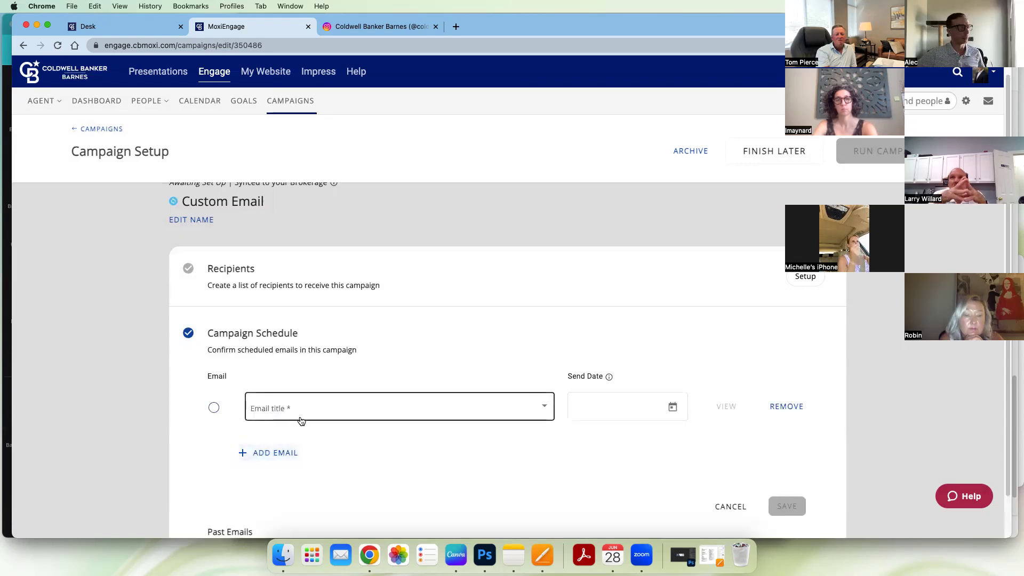
pyautogui.scroll(-1, 472, 386)
pyautogui.click(539, 361)
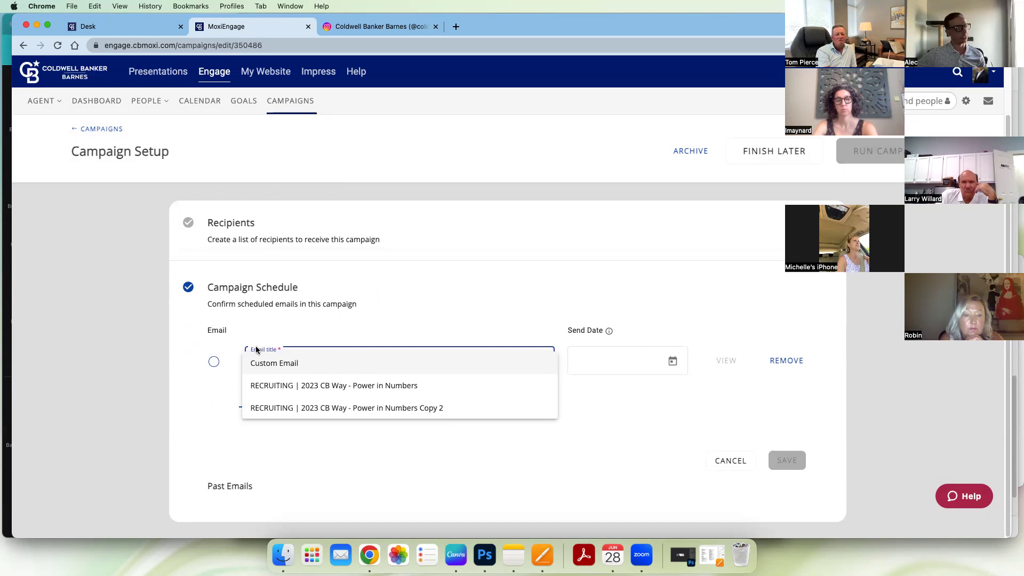
pyautogui.click(270, 368)
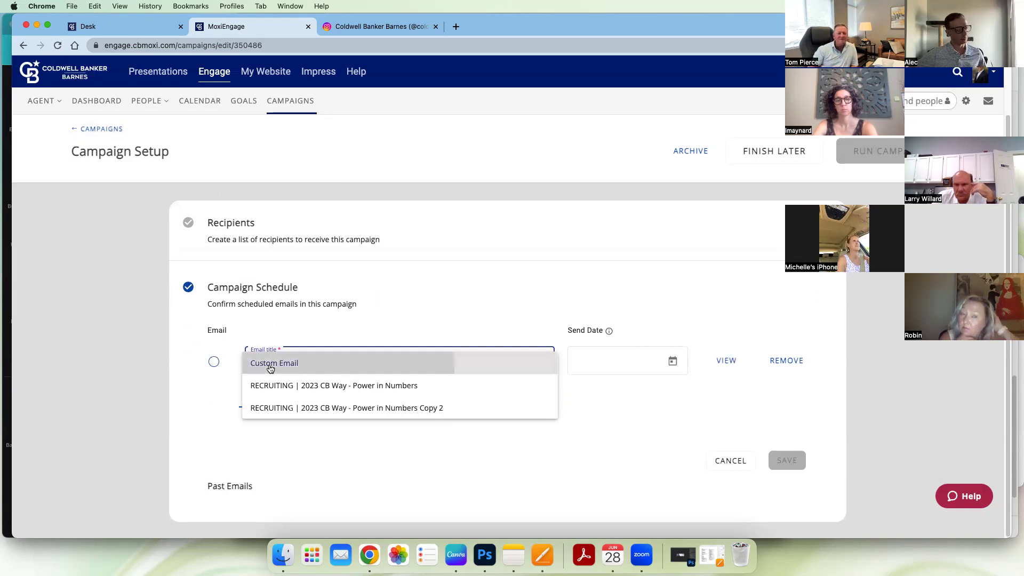
# - Preview the content of the scheduled "Custom Email" and close the preview
pyautogui.click(728, 364)
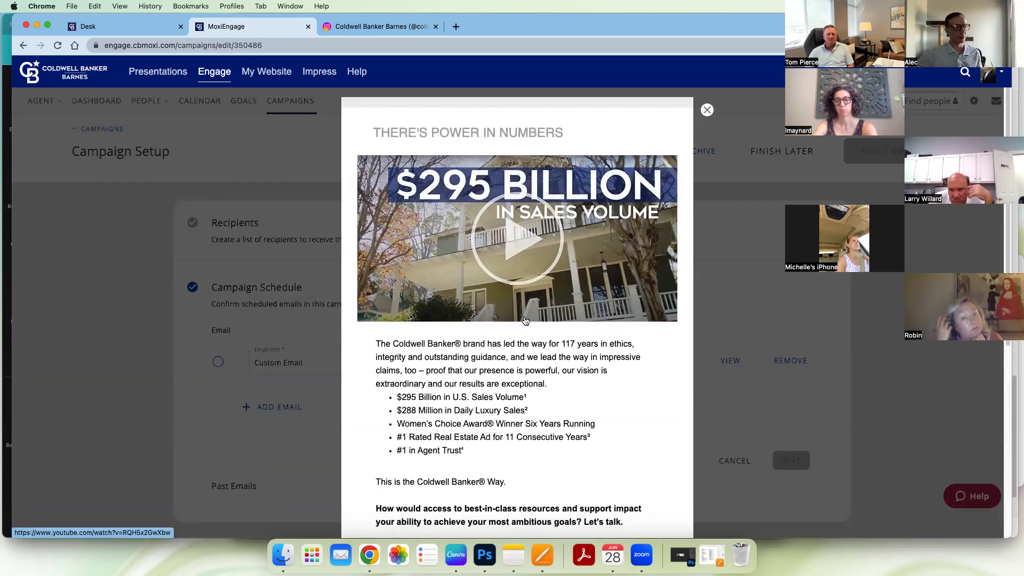
pyautogui.scroll(-5, 524, 320)
pyautogui.scroll(5, 524, 321)
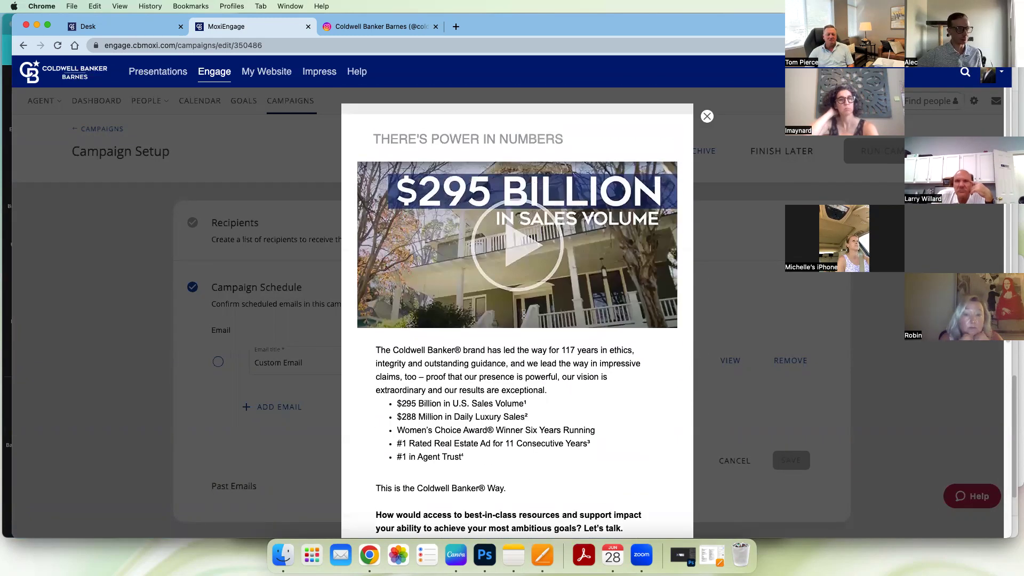
pyautogui.click(707, 118)
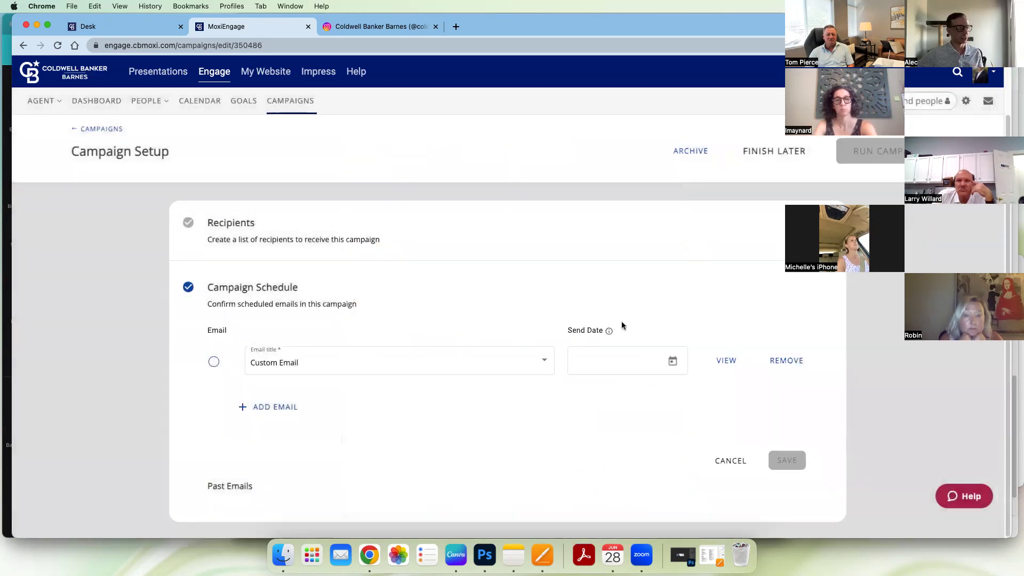
# - Try both "RECRUITING | 2023 CB Way - Power in Numbers" emails in the schedule entry, preview each, and reselect "Custom Email"
pyautogui.click(525, 357)
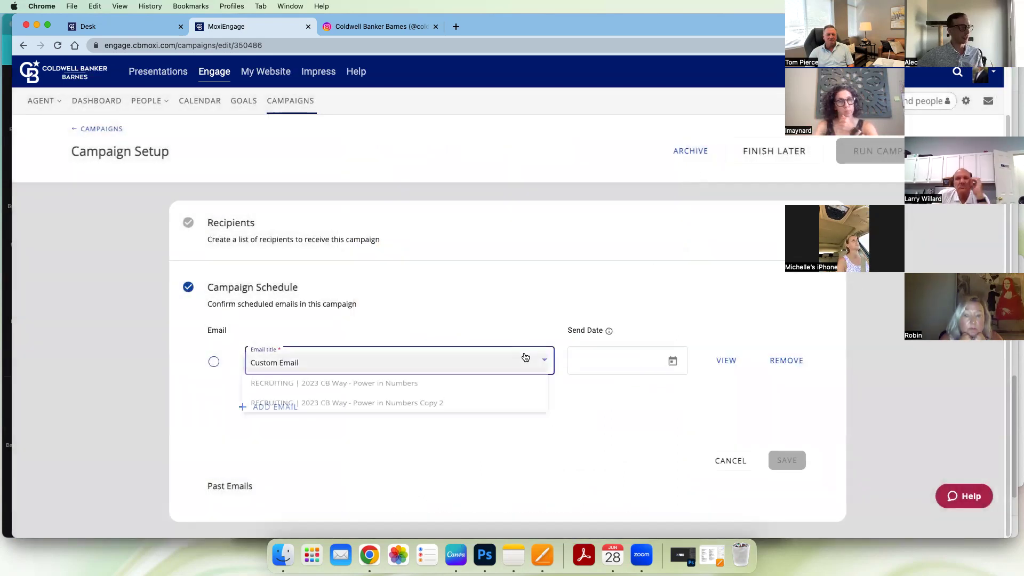
pyautogui.click(463, 392)
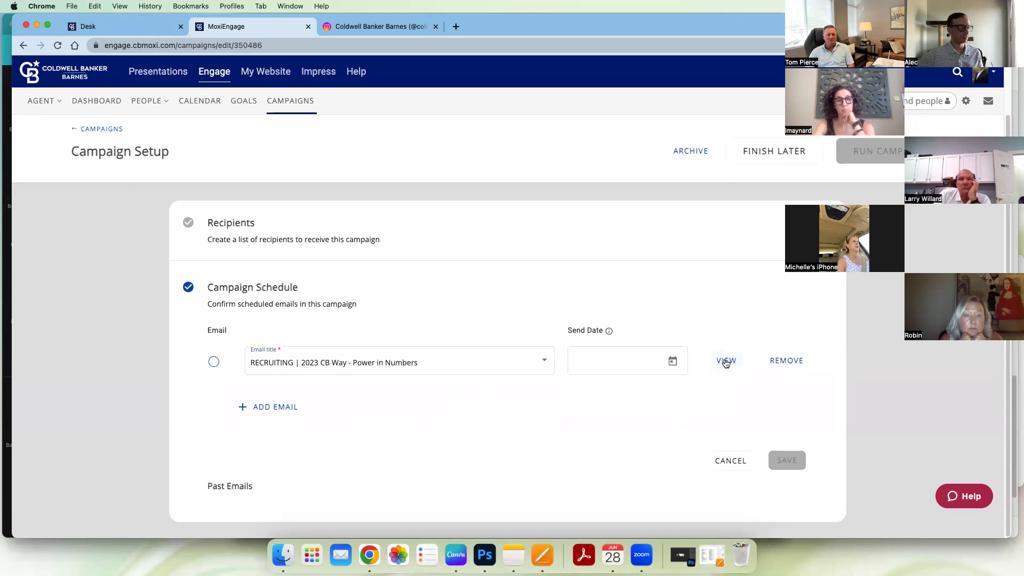
pyautogui.click(723, 360)
pyautogui.click(707, 117)
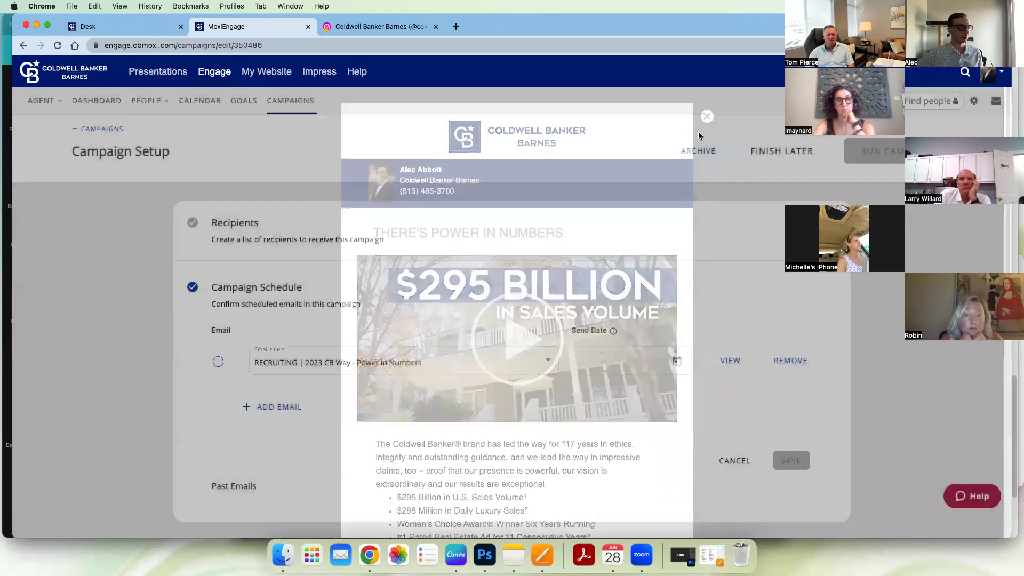
pyautogui.click(546, 361)
pyautogui.click(489, 392)
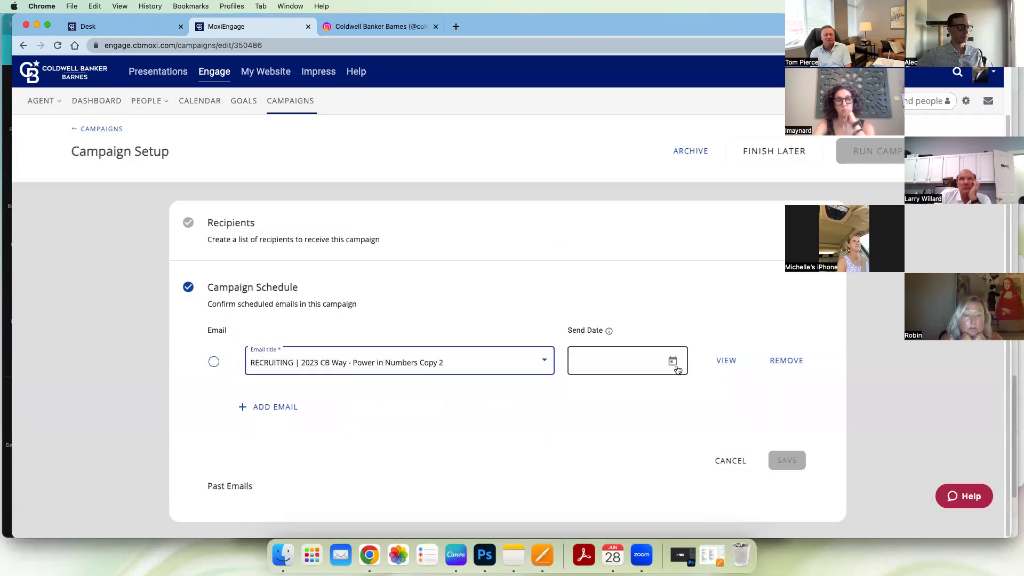
pyautogui.click(723, 363)
pyautogui.click(705, 116)
pyautogui.click(510, 369)
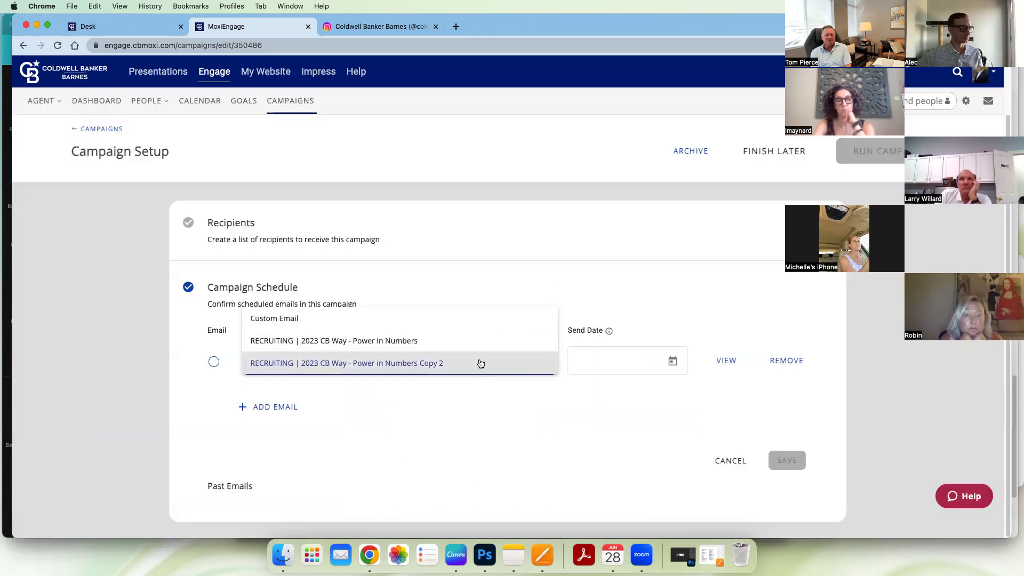
pyautogui.click(403, 330)
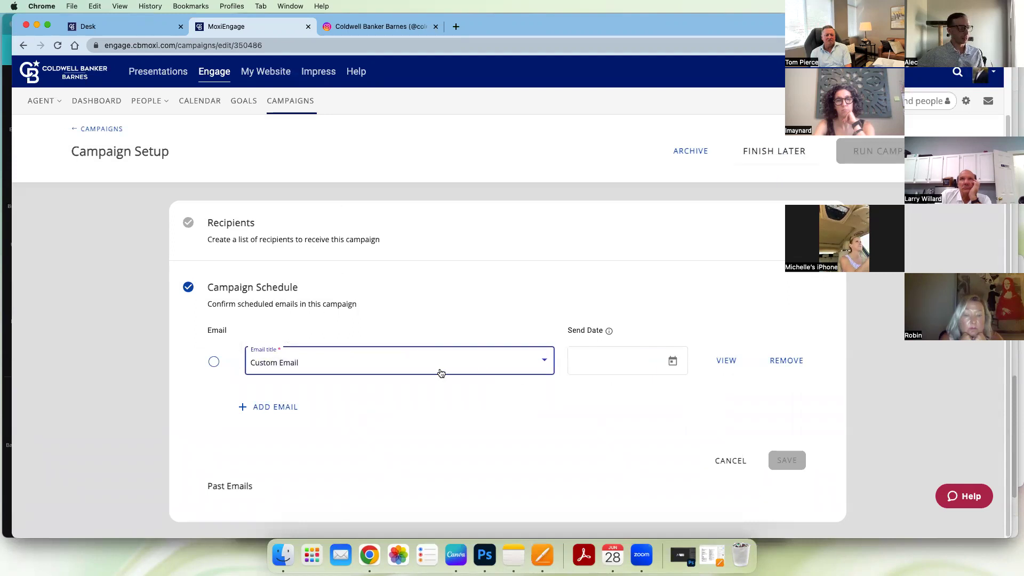
pyautogui.click(514, 432)
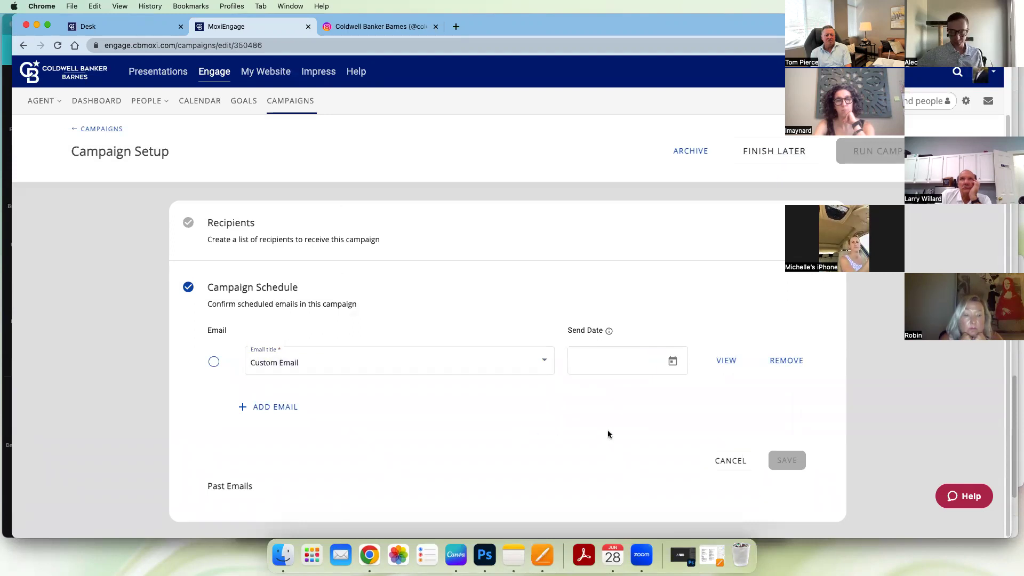
# - Try 06/30/2023 and 07/04/2023 as the send date for "Custom Email", checking the available email choices in between
pyautogui.click(672, 363)
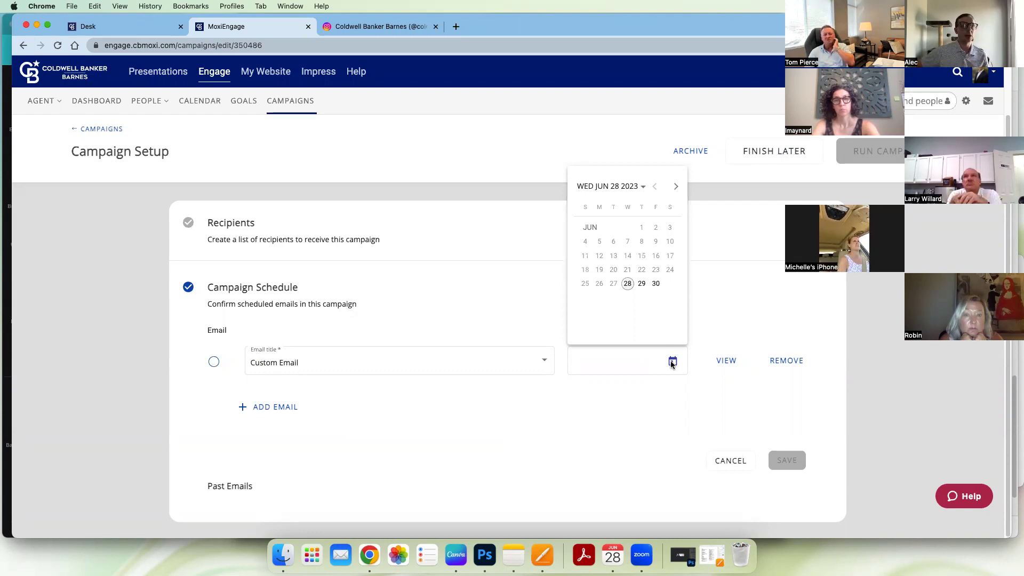
pyautogui.click(655, 283)
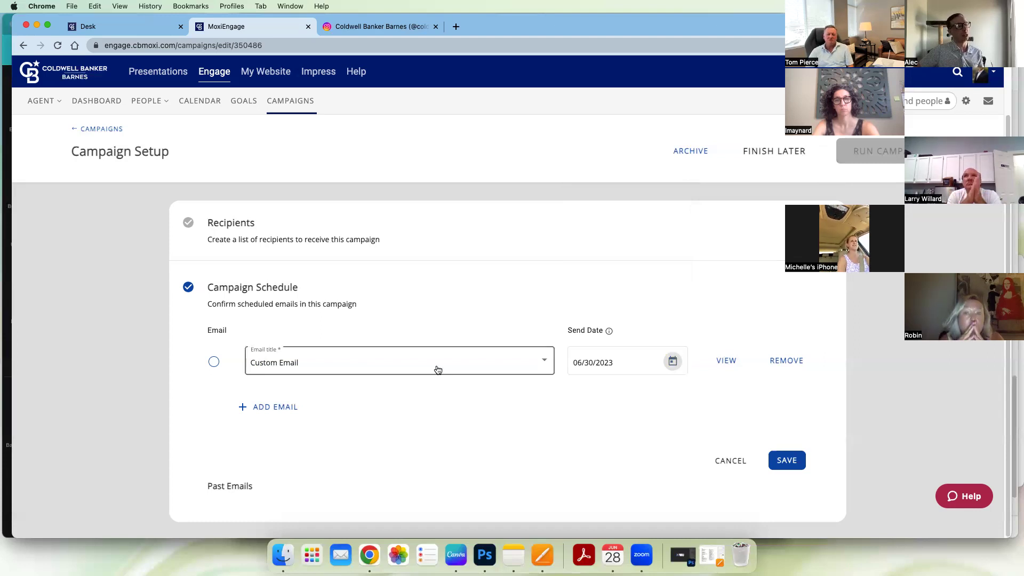
pyautogui.click(596, 369)
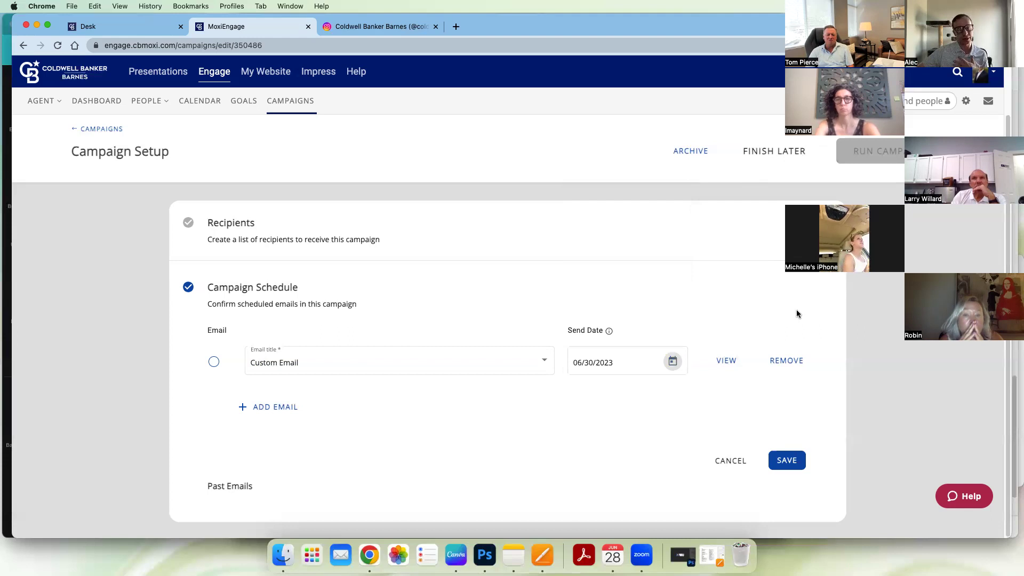
pyautogui.click(375, 369)
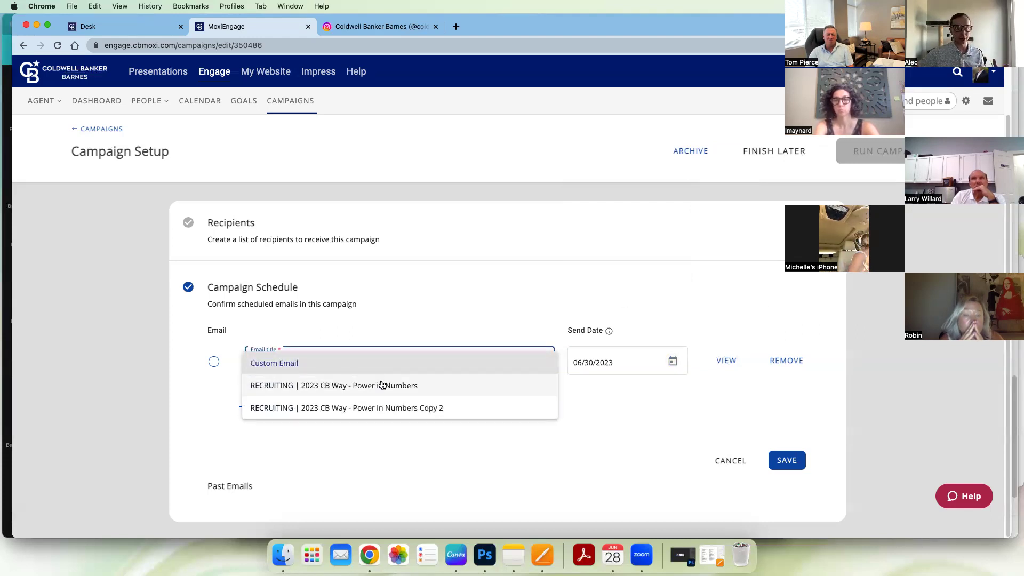
pyautogui.click(457, 279)
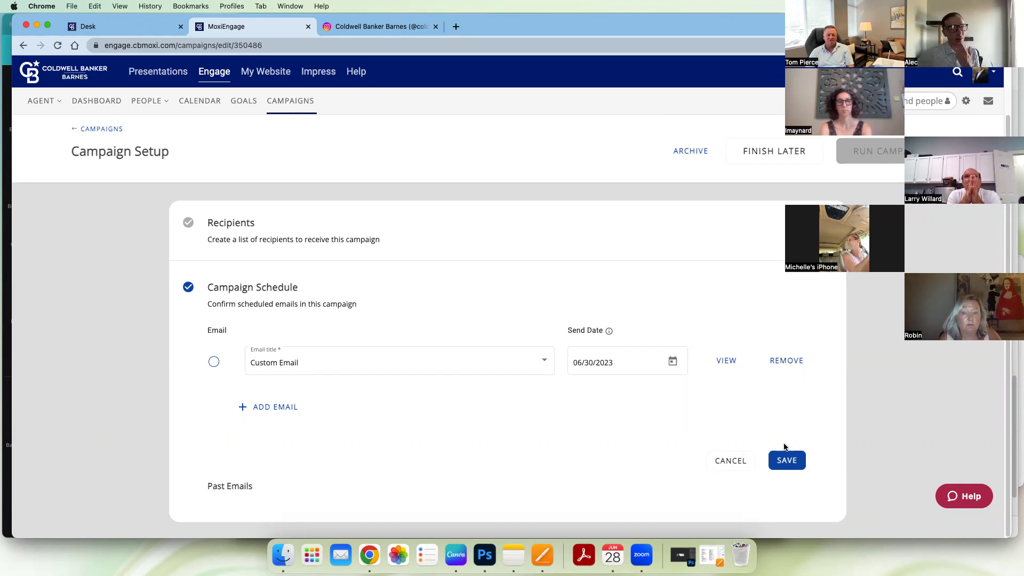
pyautogui.click(673, 361)
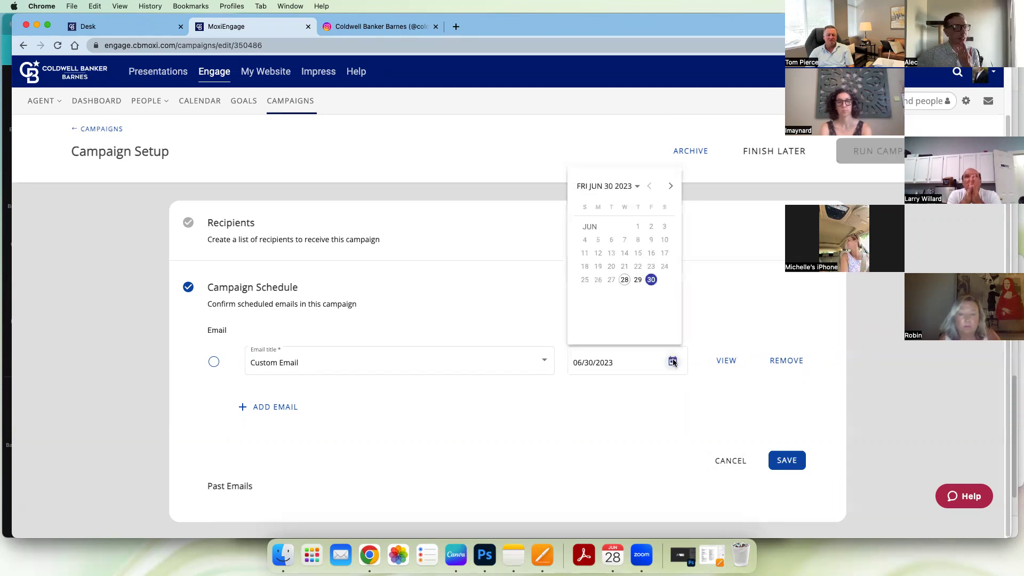
pyautogui.click(670, 186)
pyautogui.click(613, 240)
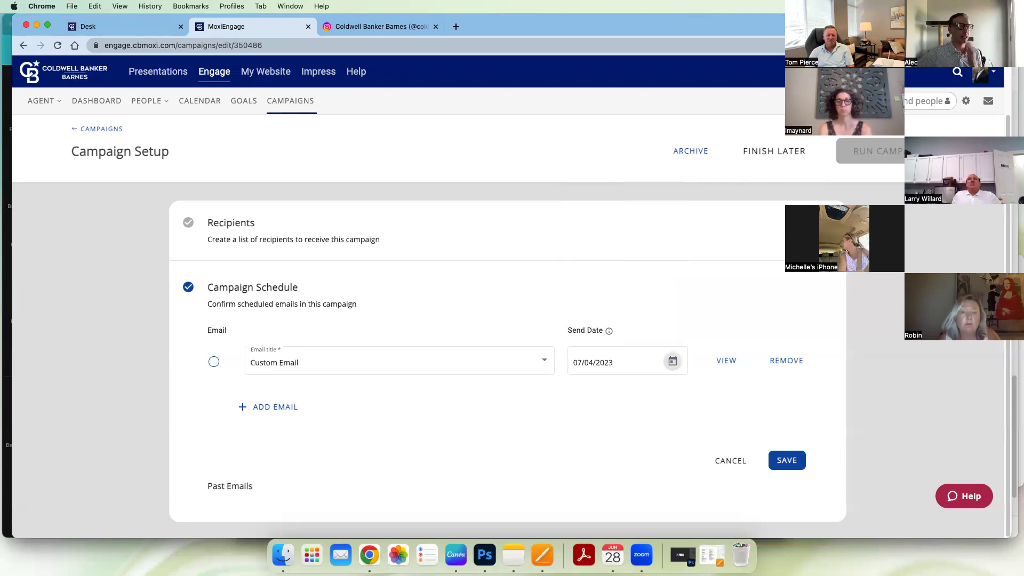
# - Set the send date of "Custom Email" to 07/02/2023 and save the campaign schedule
pyautogui.click(672, 361)
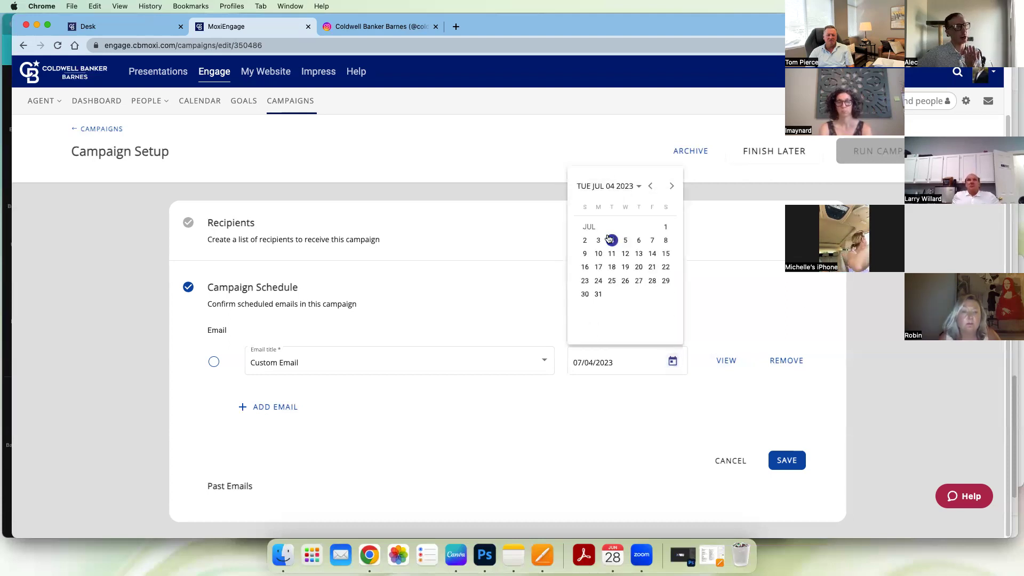
pyautogui.click(586, 241)
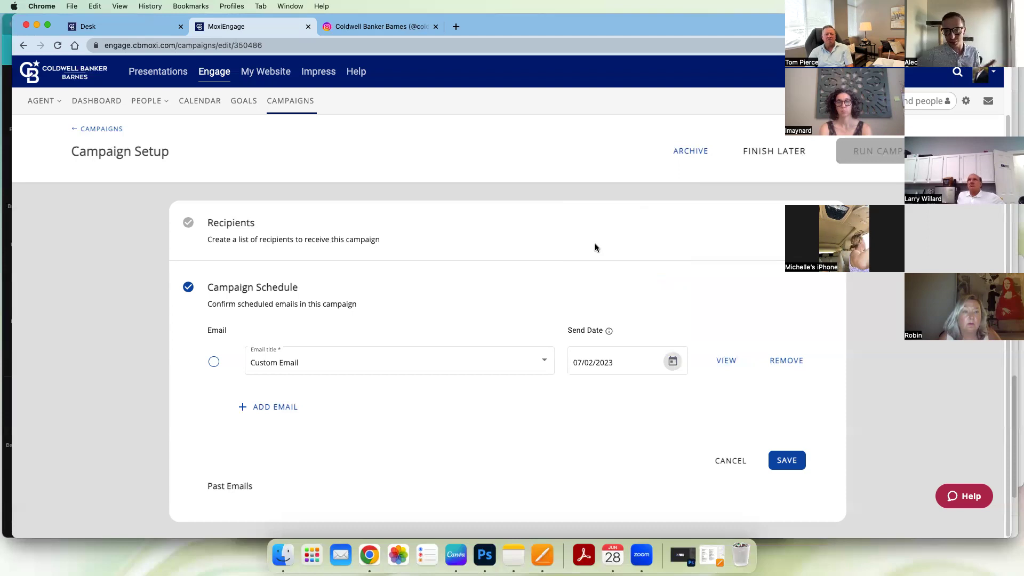
pyautogui.click(790, 462)
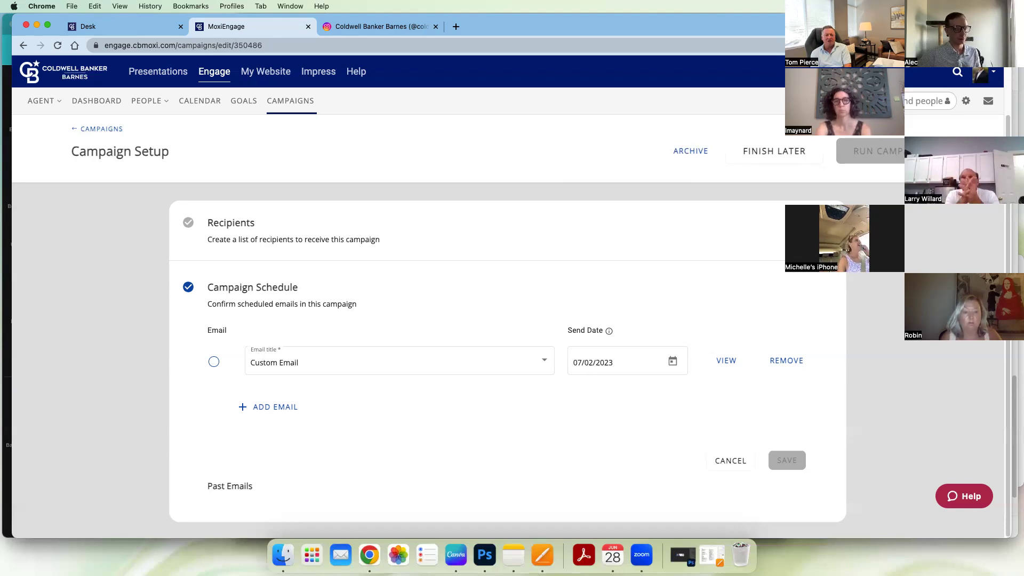
# - Add the two same-named contacts near the start of the people list as campaign recipients and save the recipient list
pyautogui.click(787, 240)
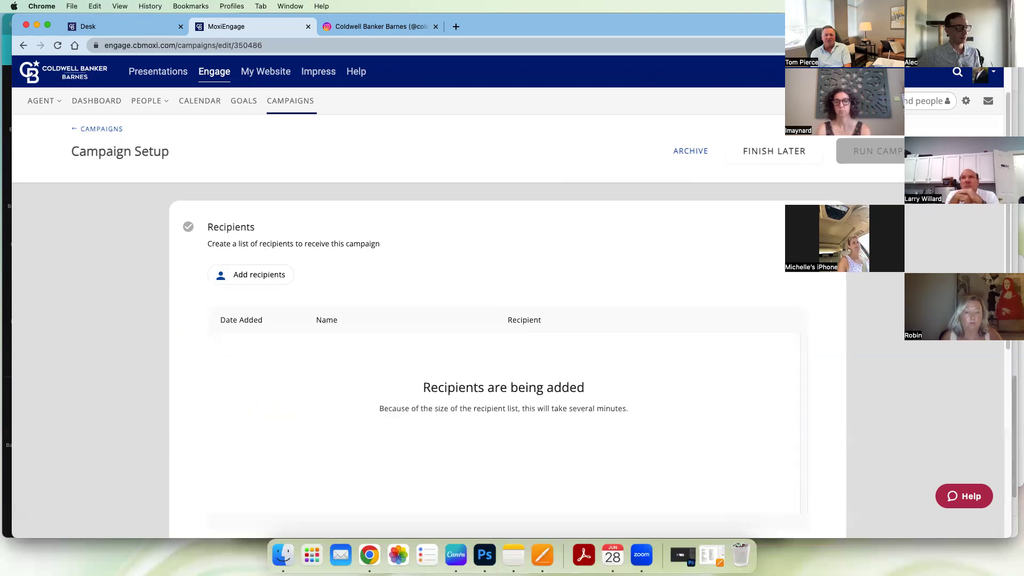
pyautogui.scroll(-2, 348, 285)
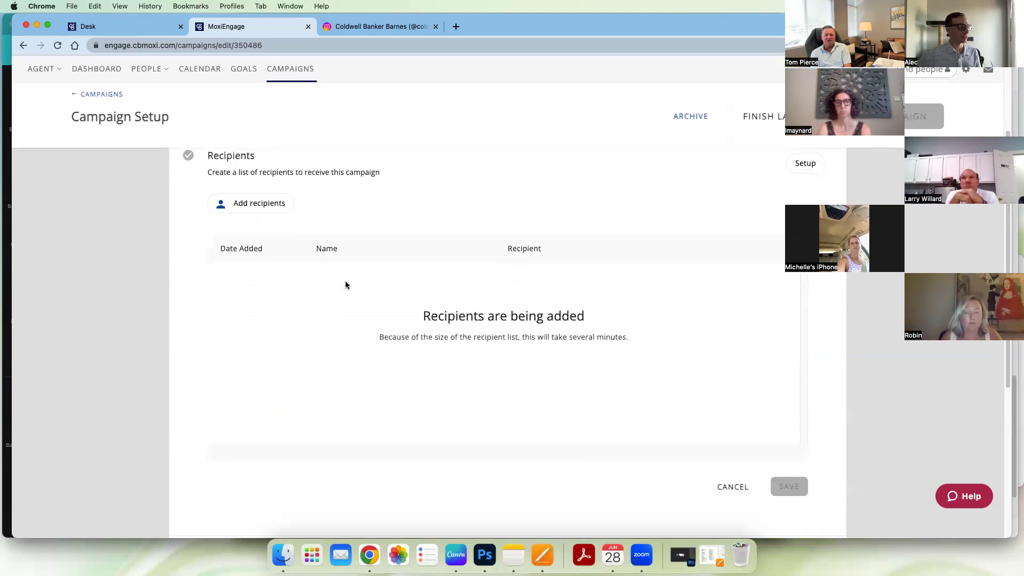
pyautogui.click(270, 226)
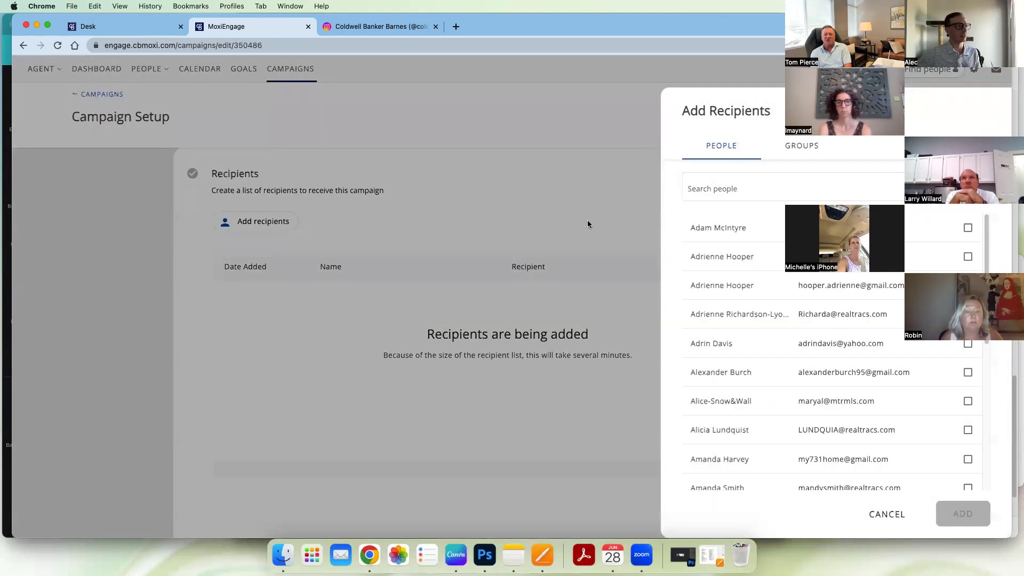
pyautogui.click(966, 257)
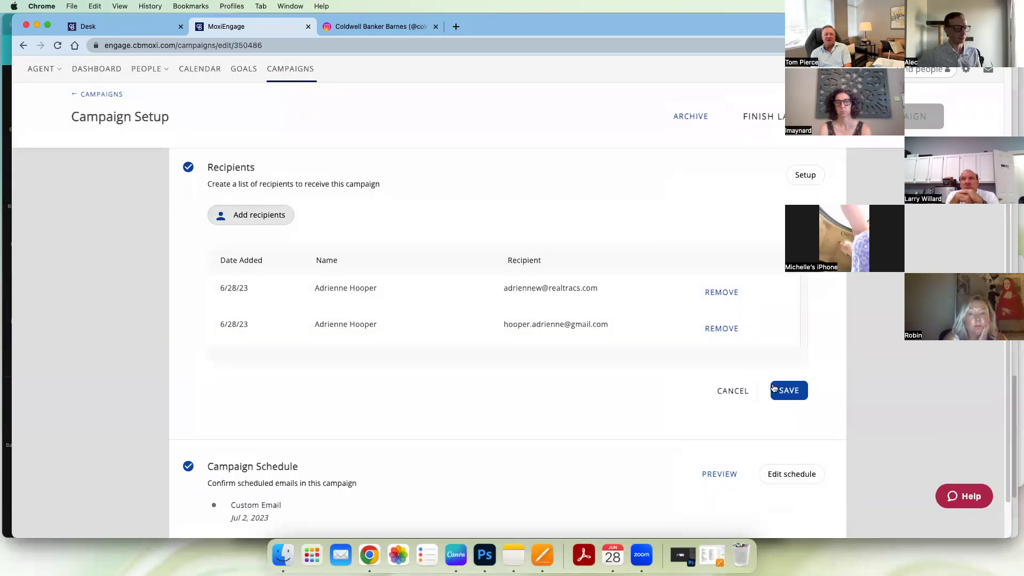
pyautogui.click(774, 389)
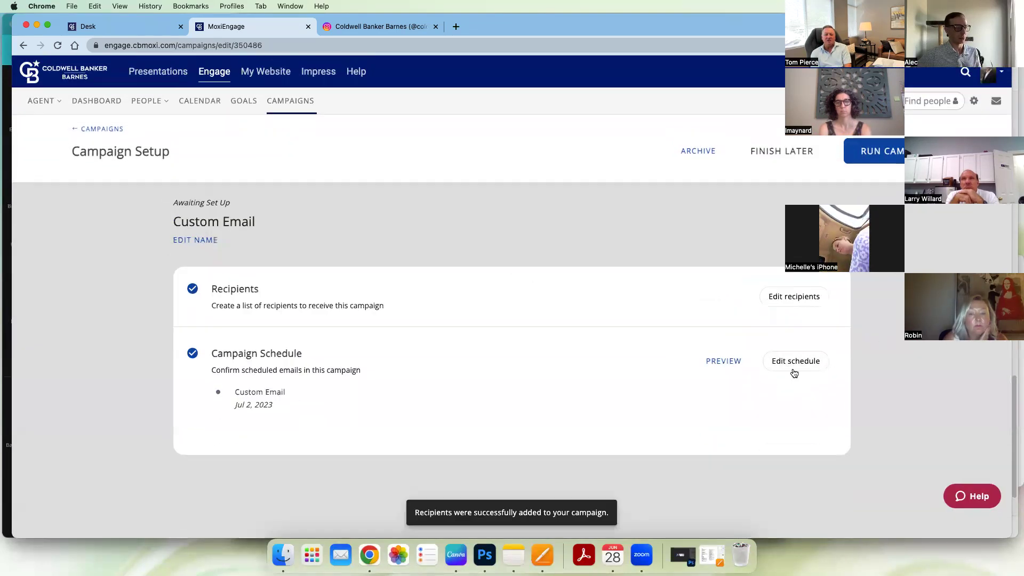
# - Open the campaign schedule for editing again and save it with the 07/02/2023 send date
pyautogui.click(795, 361)
pyautogui.scroll(-3, 715, 378)
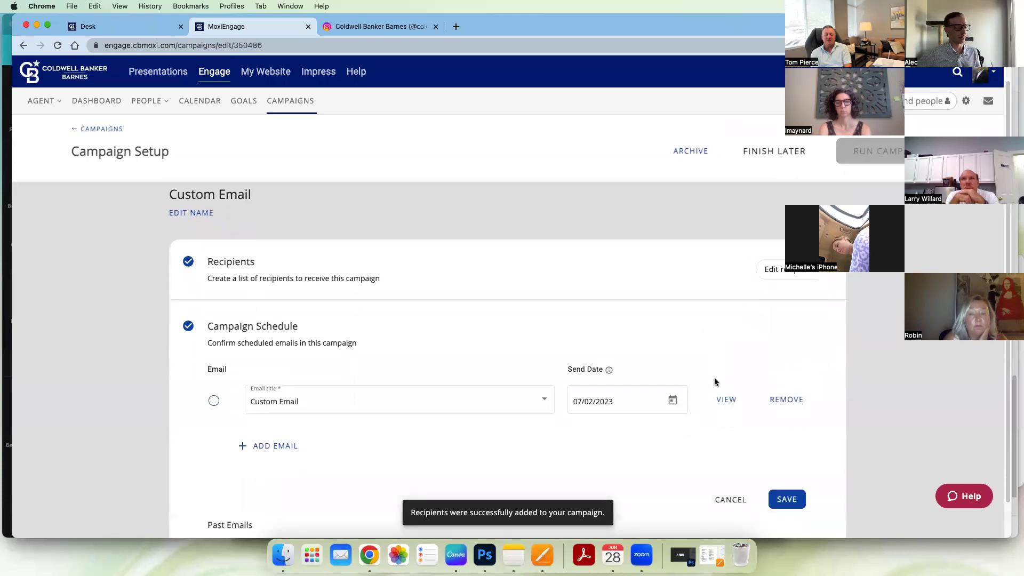
pyautogui.click(779, 460)
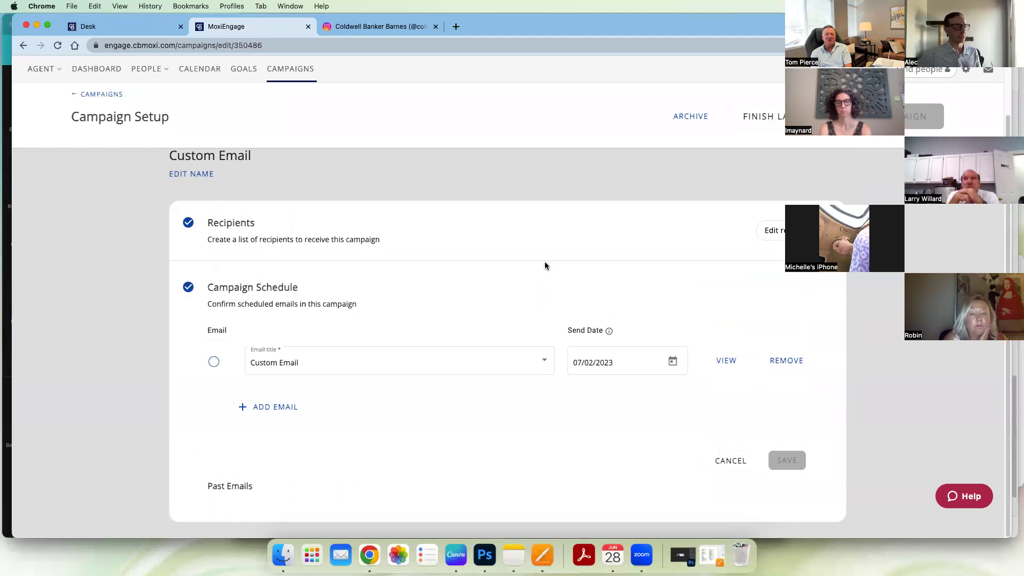
# - Open the recipients for editing and review the recipient list together with the campaign schedule
pyautogui.click(797, 230)
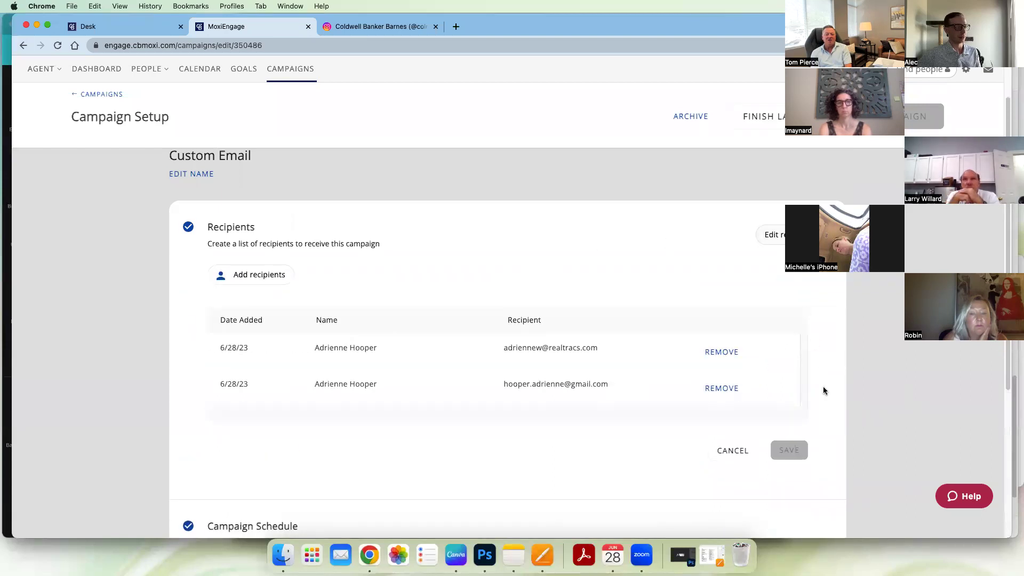
pyautogui.scroll(-5, 824, 394)
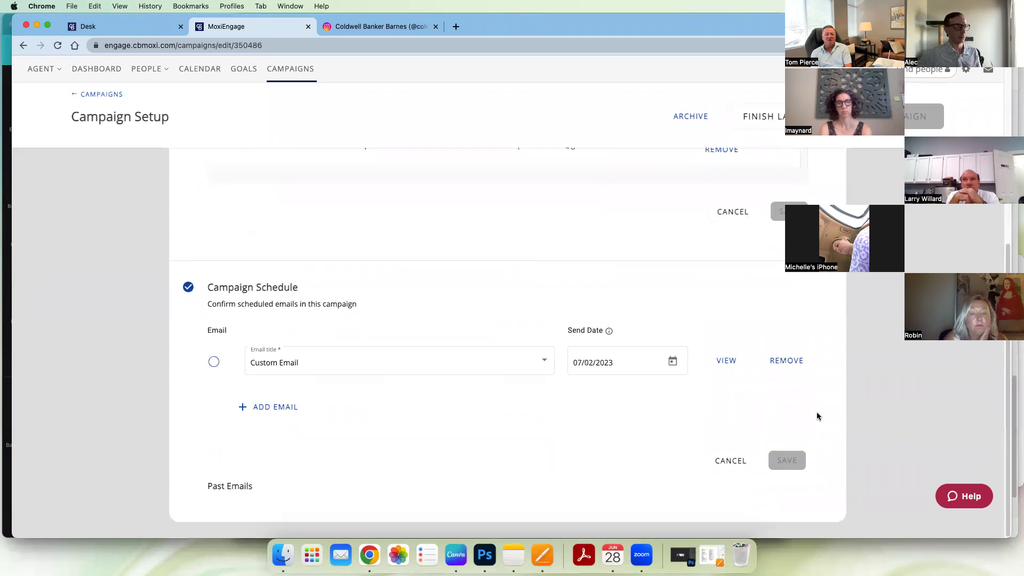
pyautogui.scroll(3, 889, 333)
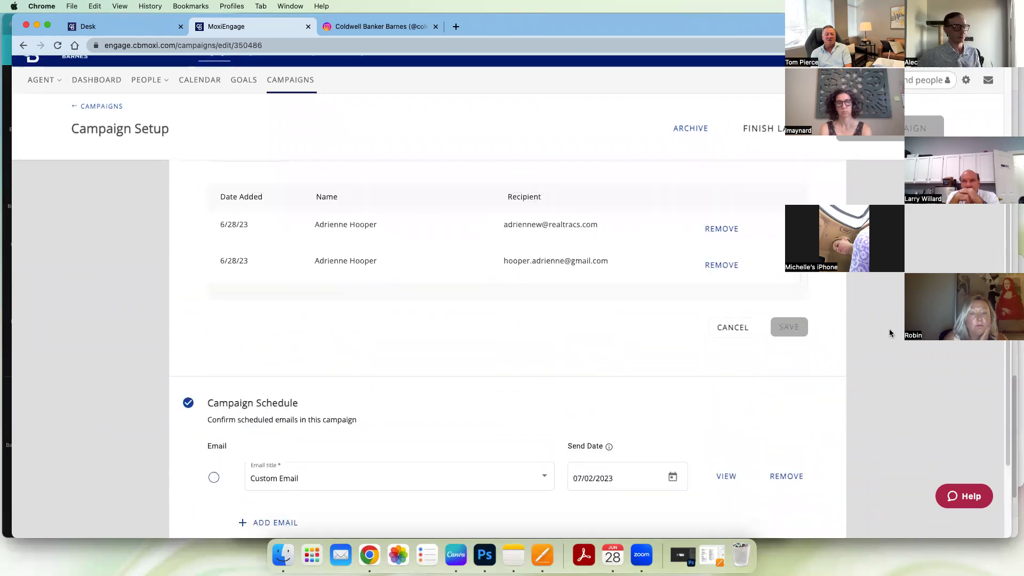
pyautogui.scroll(1, 889, 332)
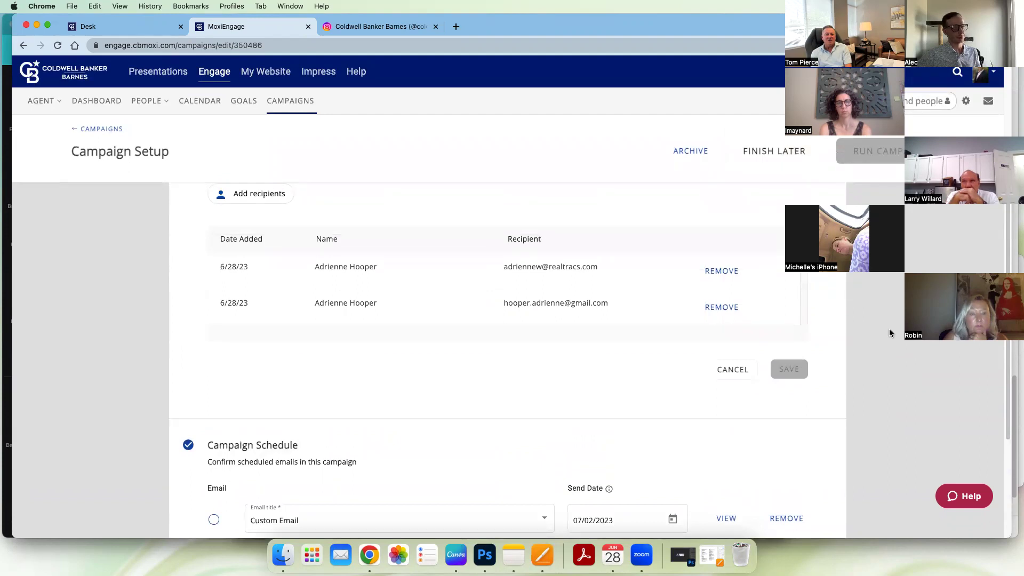
pyautogui.scroll(4, 888, 329)
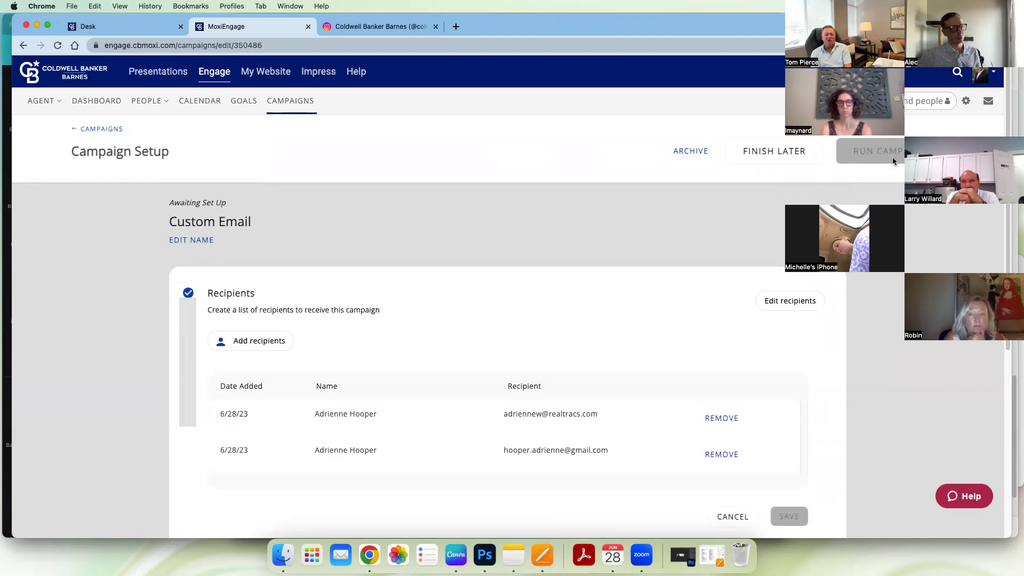
pyautogui.scroll(-5, 884, 318)
pyautogui.scroll(-2, 884, 321)
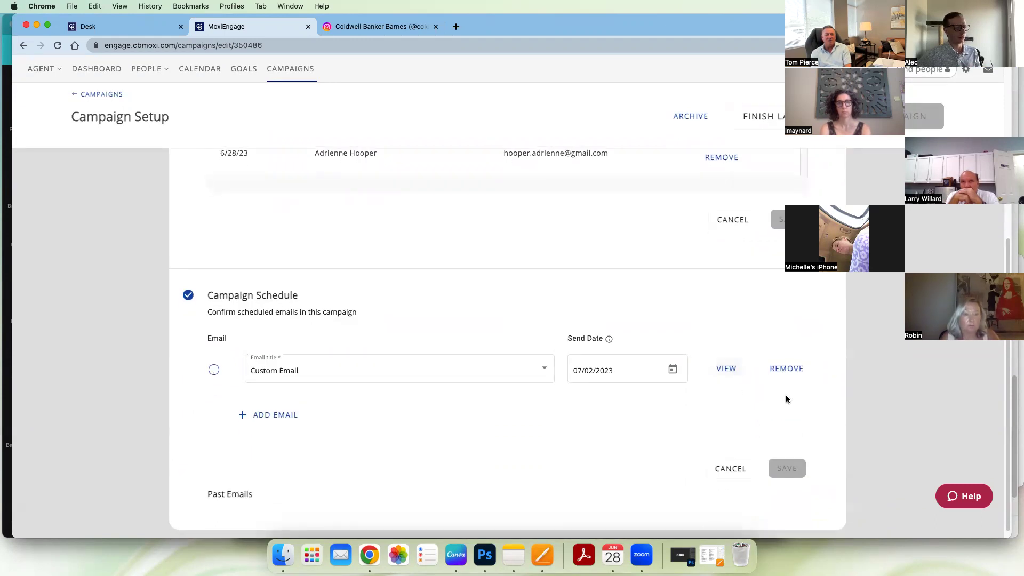
# - Leave the recipients editor without changes and reopen the campaign schedule for editing
pyautogui.click(736, 468)
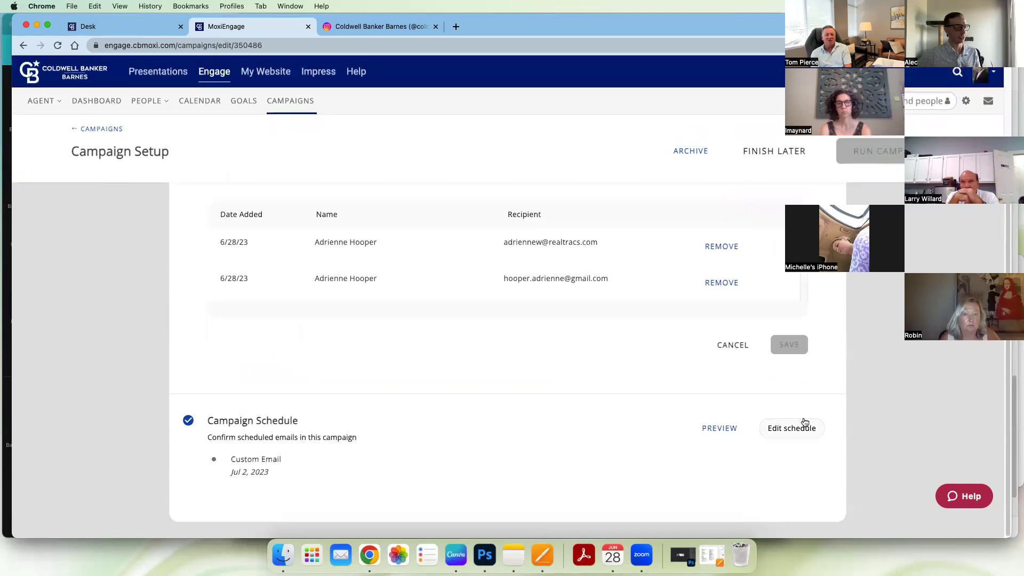
pyautogui.click(801, 424)
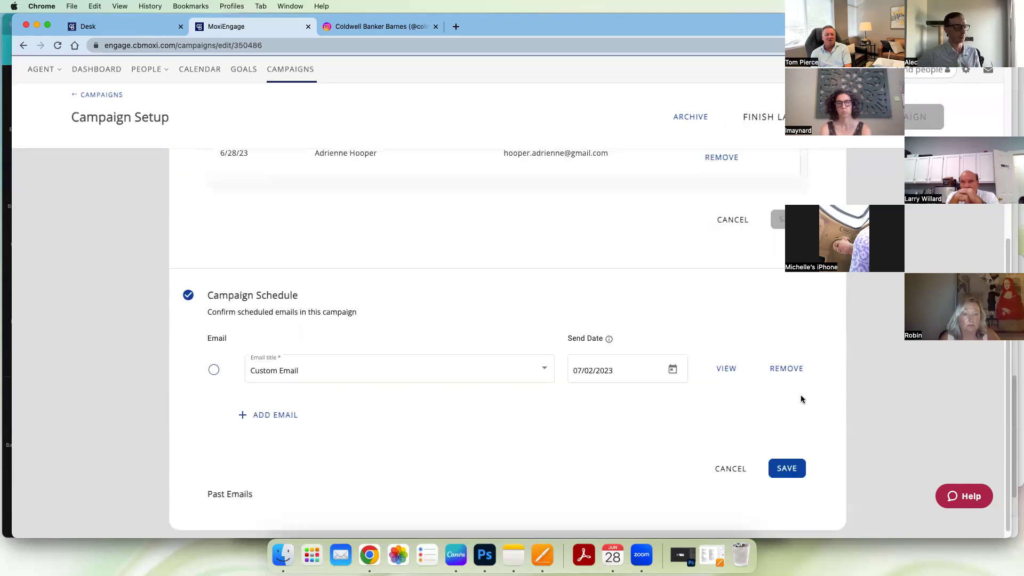
pyautogui.click(742, 220)
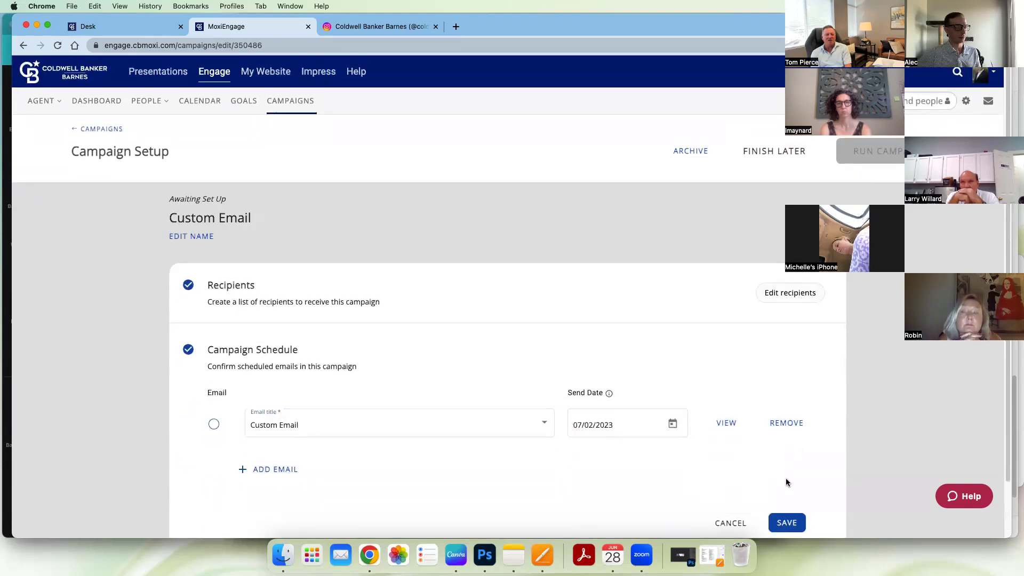
pyautogui.scroll(-1, 787, 463)
pyautogui.scroll(-2, 786, 456)
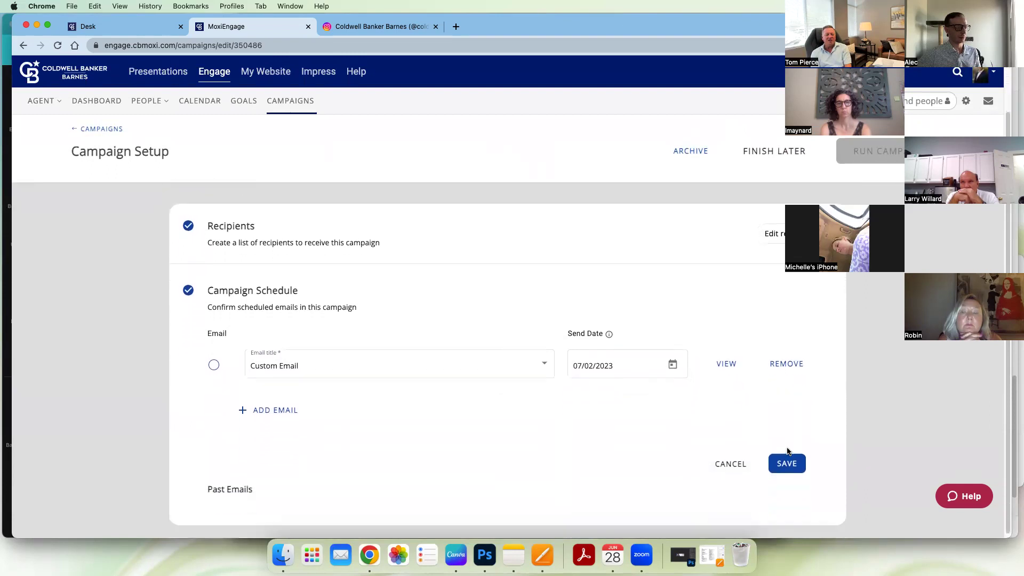
# - Add a second email to the campaign schedule, check which email titles it offers, and remove that email again
pyautogui.click(546, 360)
pyautogui.click(399, 365)
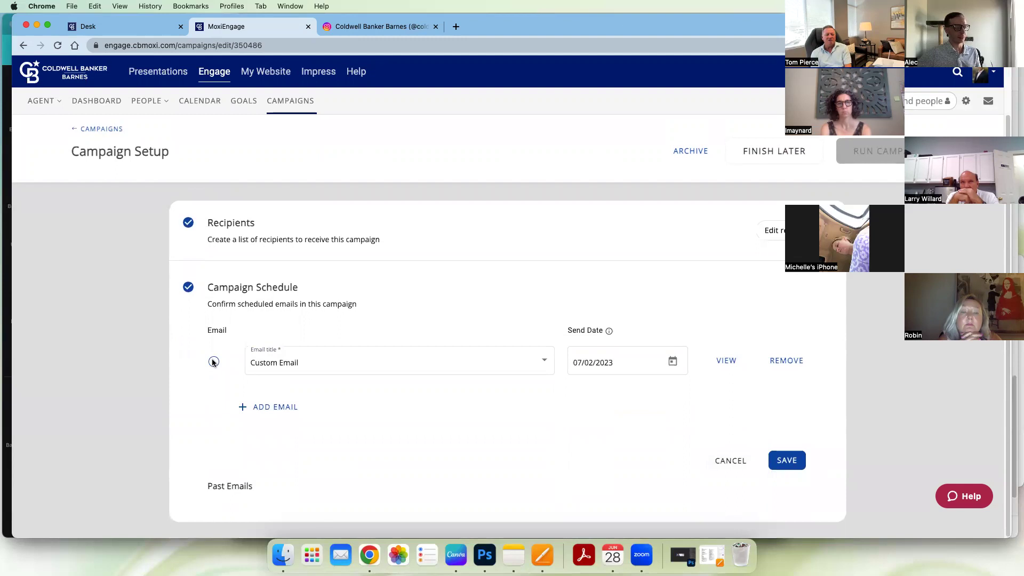
pyautogui.click(297, 408)
pyautogui.click(413, 412)
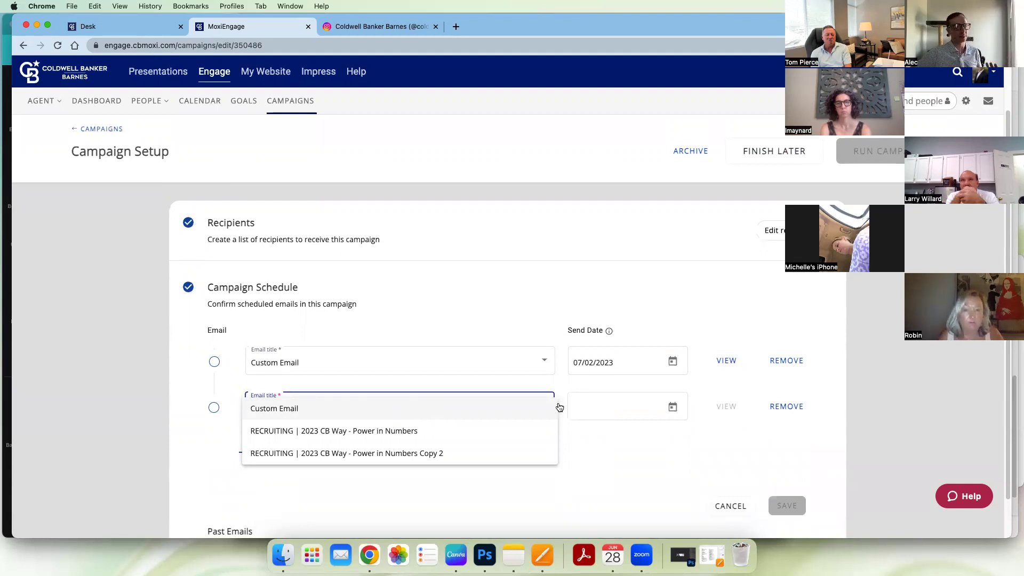
pyautogui.click(789, 414)
pyautogui.click(790, 412)
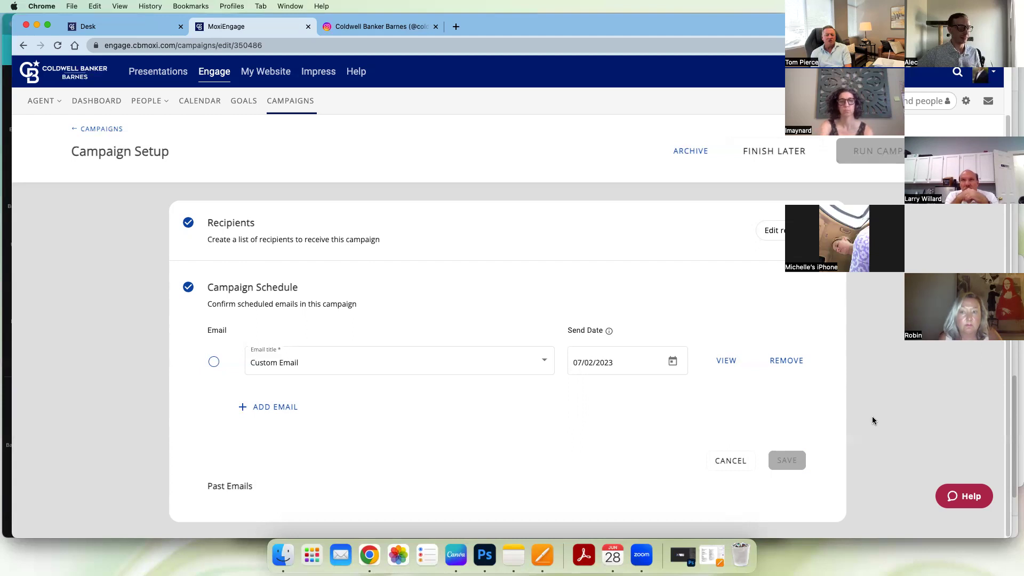
# - Cancel editing the campaign schedule and return to the list of campaigns
pyautogui.scroll(2, 872, 420)
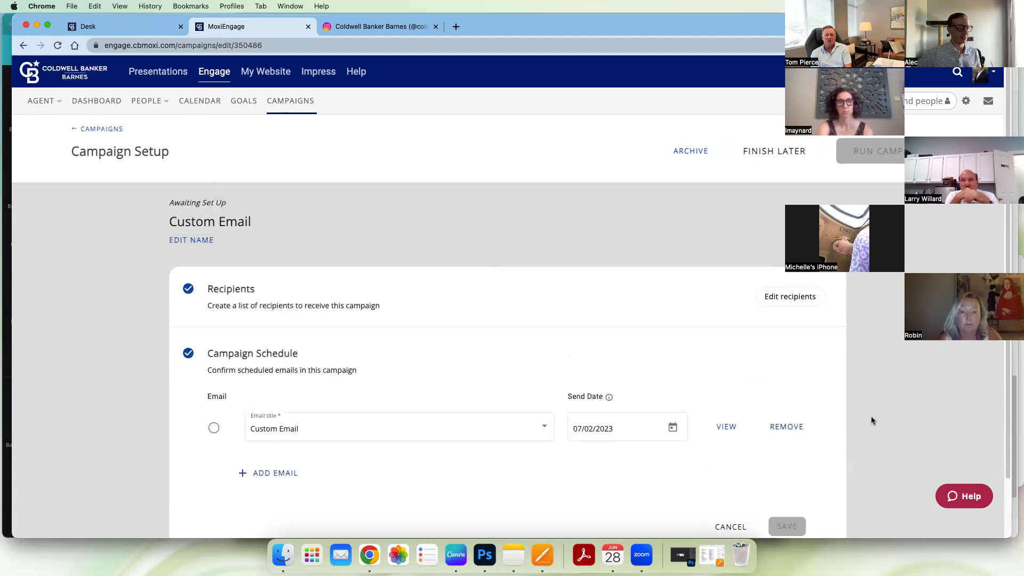
pyautogui.scroll(-2, 871, 420)
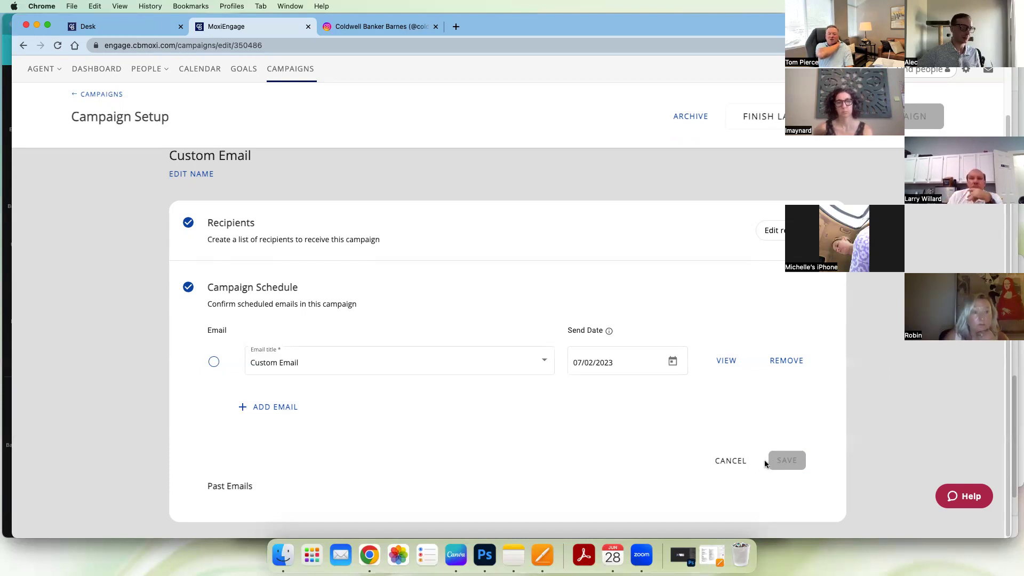
pyautogui.click(727, 461)
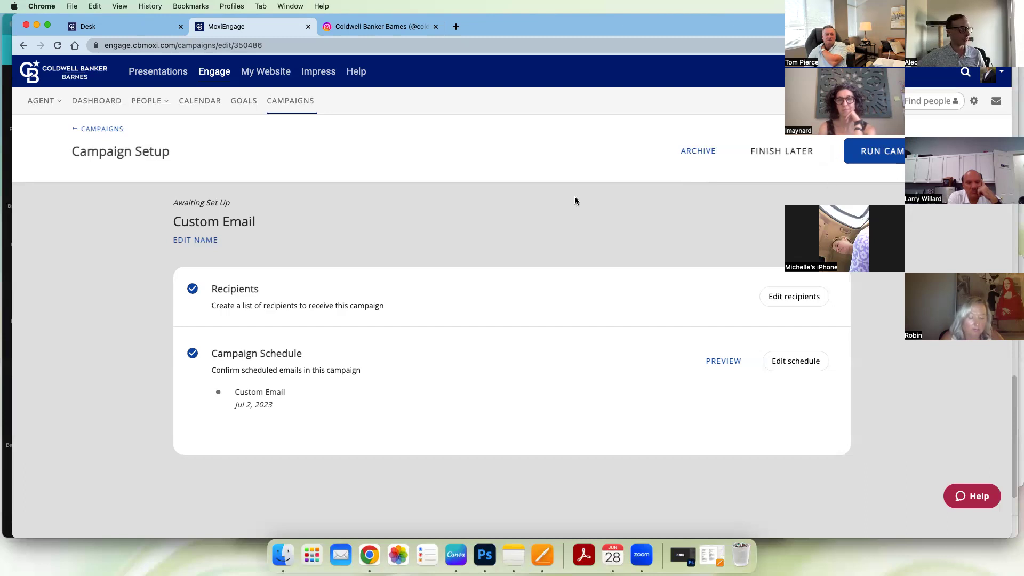
pyautogui.click(287, 108)
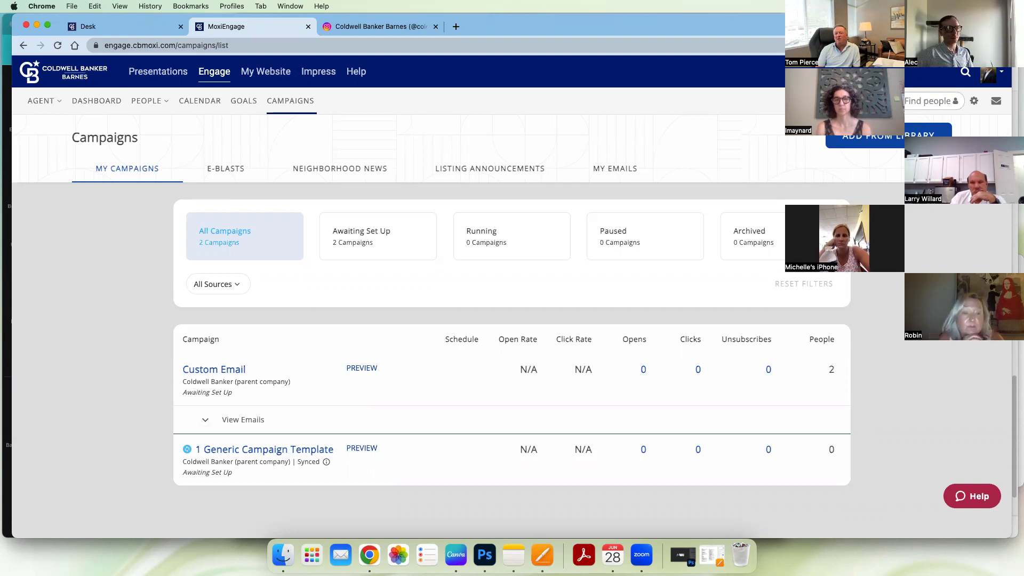
# - Preview the "SELLER | Spring Selling Season" campaign from the library, look through its first email, and close the preview
pyautogui.click(906, 136)
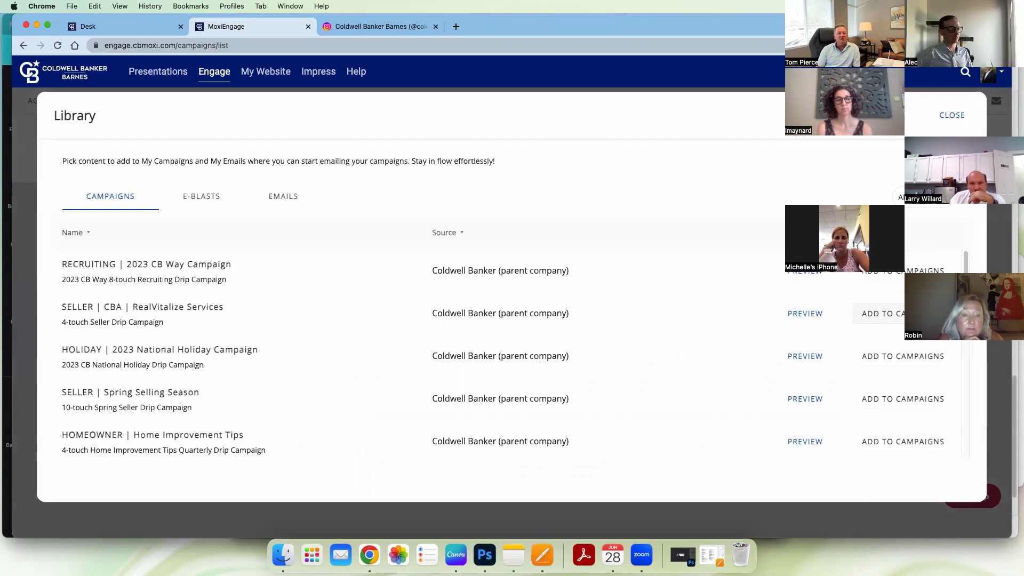
pyautogui.scroll(-1, 634, 407)
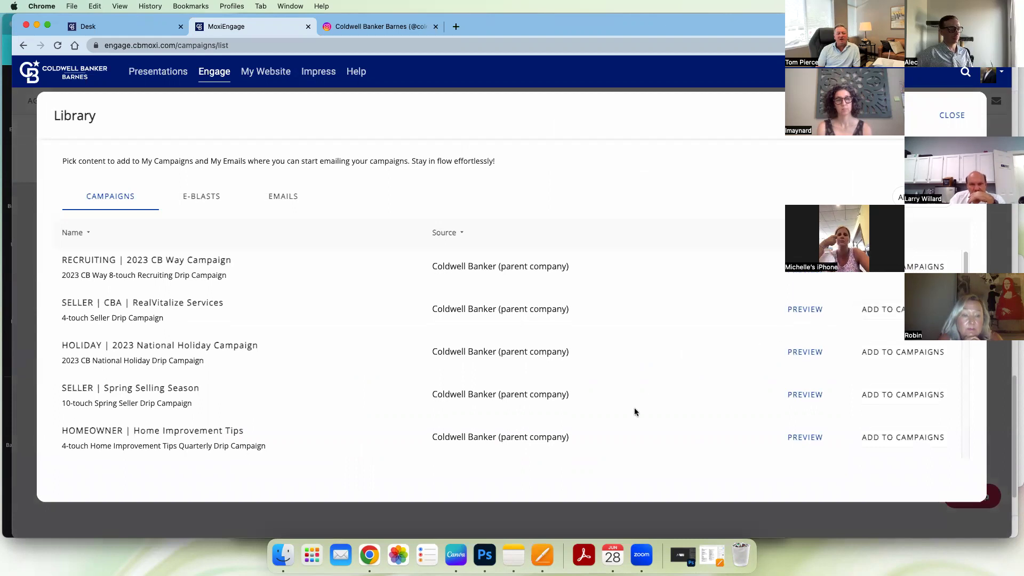
pyautogui.click(804, 394)
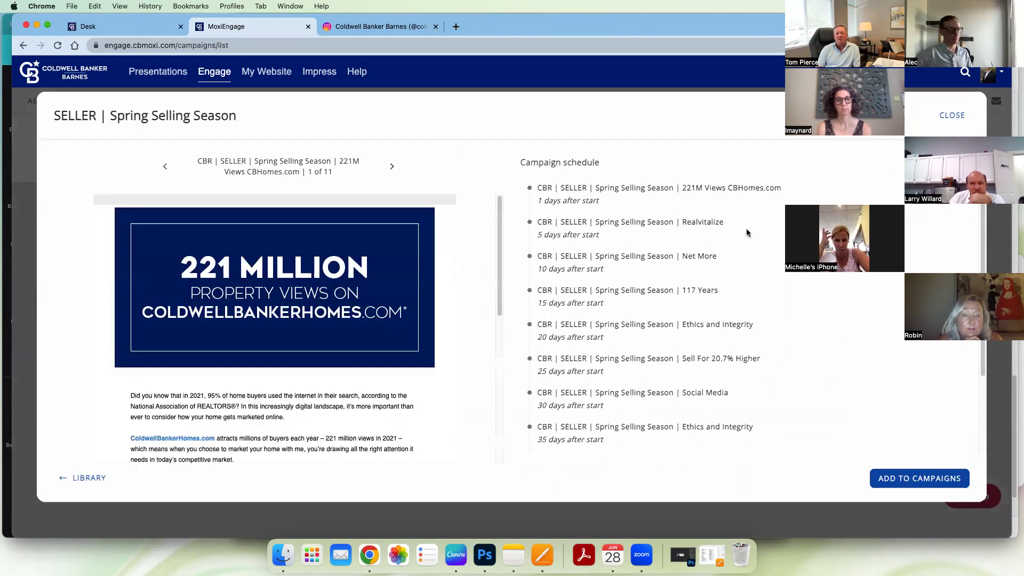
pyautogui.scroll(-4, 357, 331)
pyautogui.scroll(2, 365, 332)
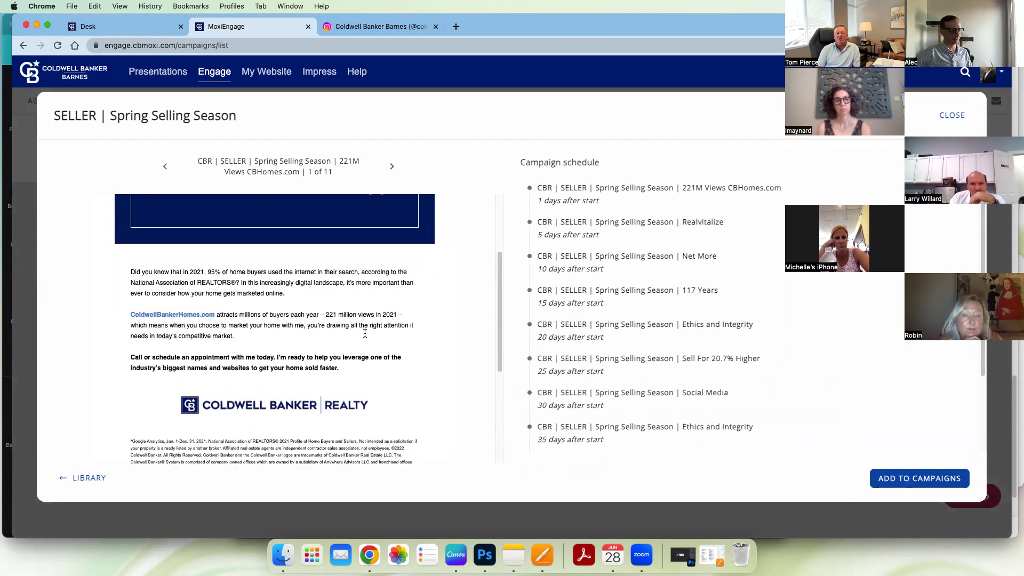
pyautogui.scroll(3, 365, 333)
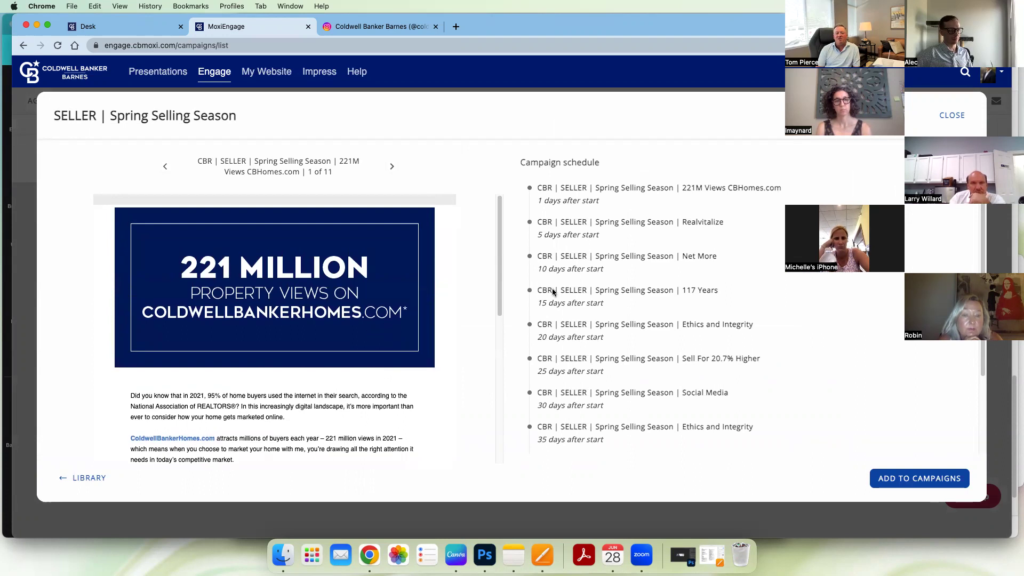
pyautogui.click(952, 115)
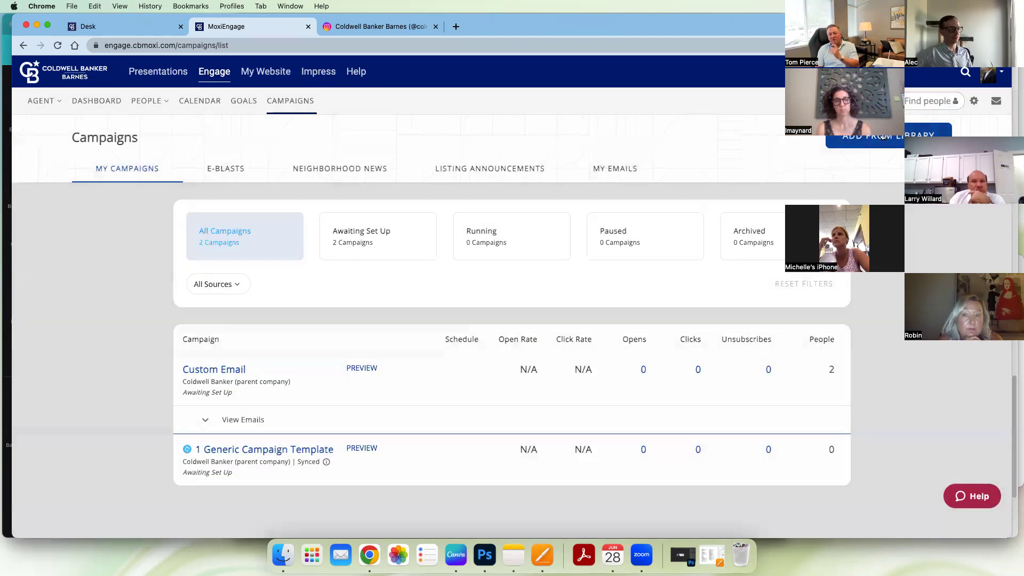
# - Open the library's email templates and browse from the referral rewards emails to the 2023 holiday emails
pyautogui.click(842, 140)
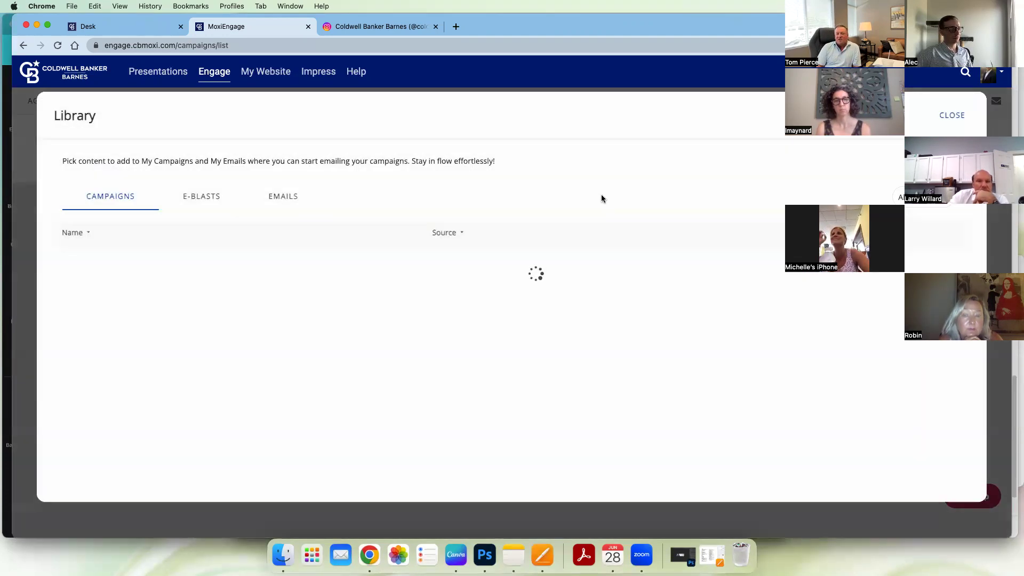
pyautogui.click(293, 202)
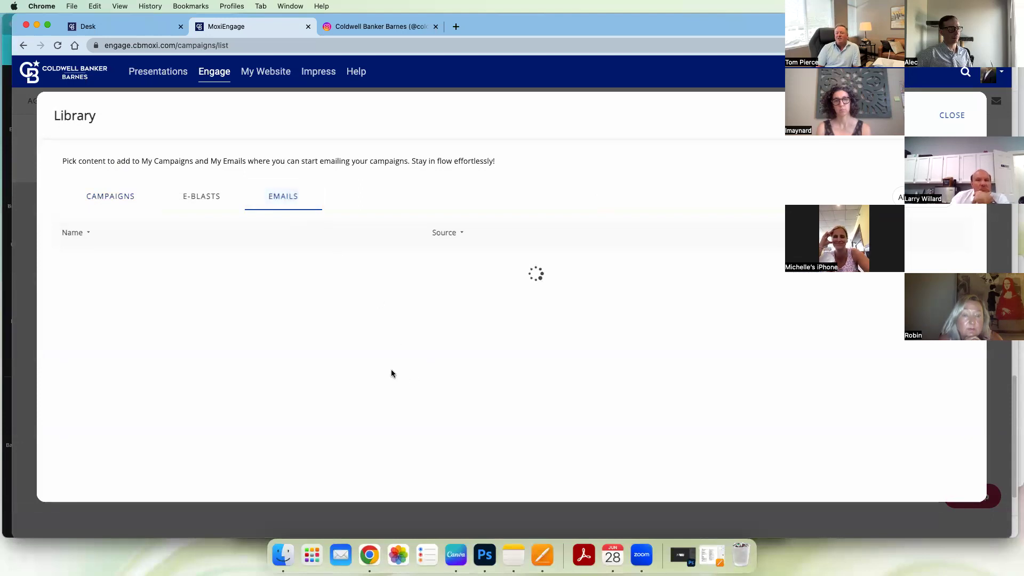
pyautogui.scroll(-5, 392, 369)
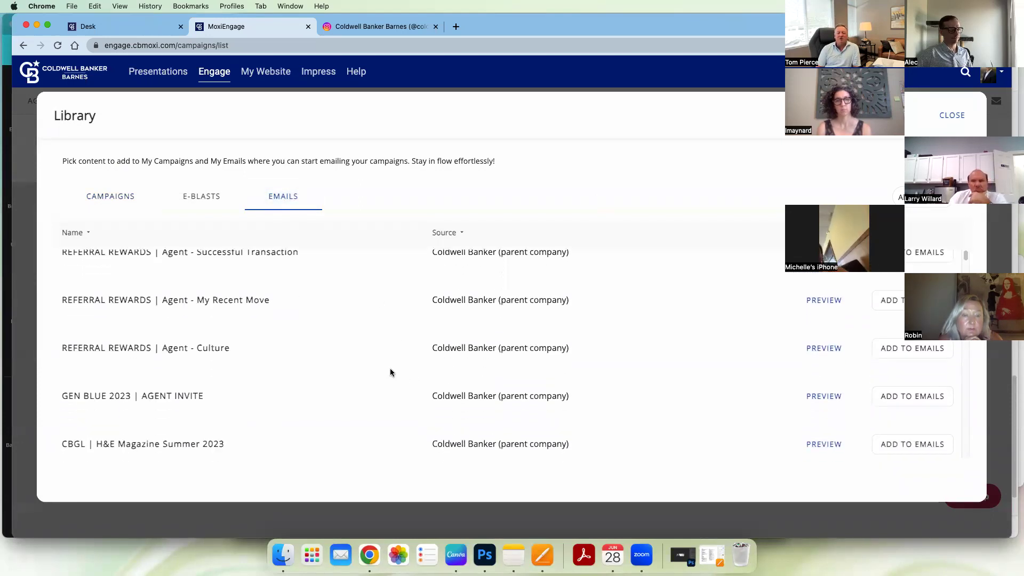
pyautogui.scroll(-5, 390, 368)
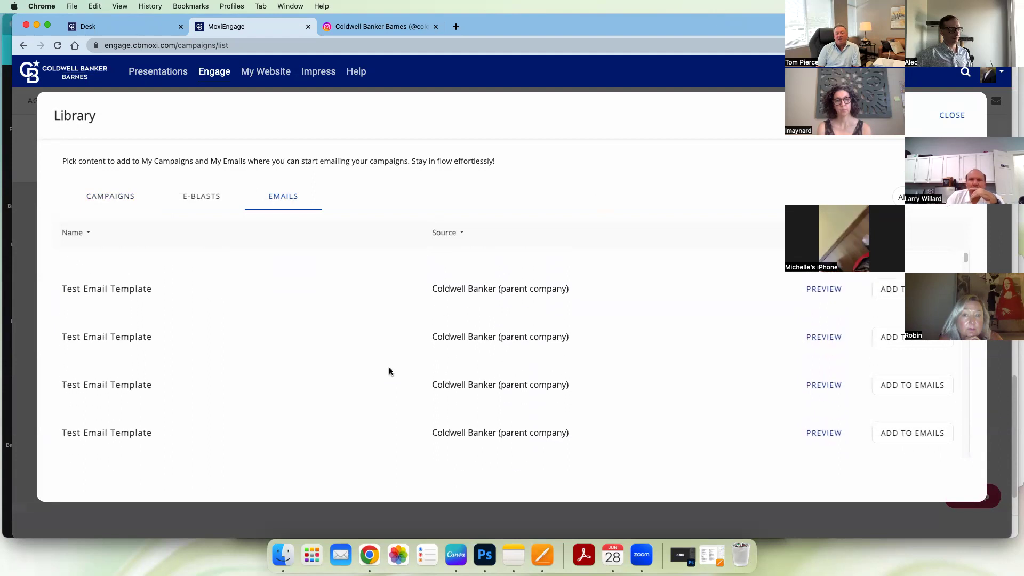
pyautogui.scroll(-5, 482, 360)
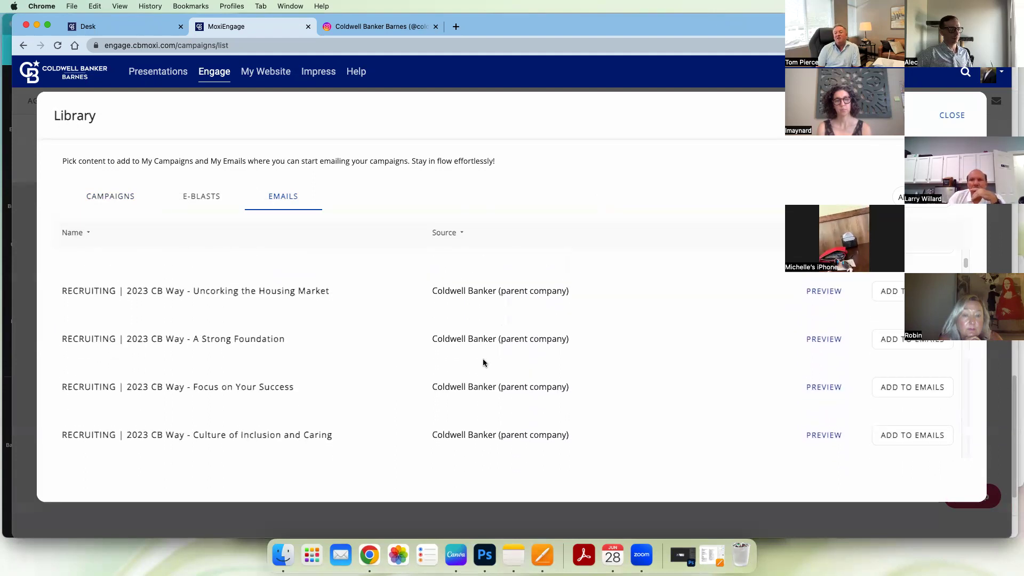
pyautogui.scroll(-1, 487, 369)
pyautogui.scroll(-4, 515, 374)
pyautogui.scroll(-2, 560, 382)
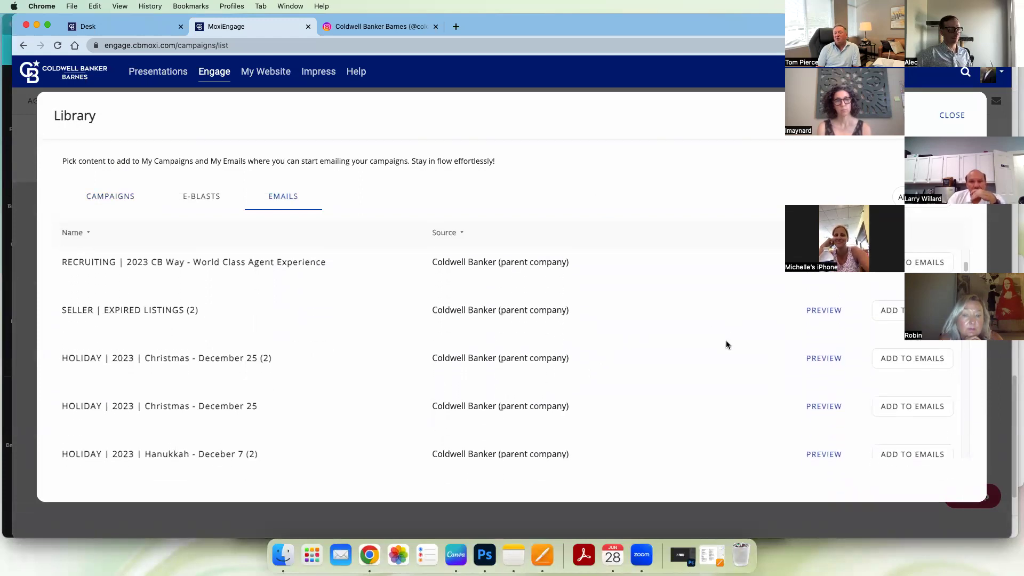
# - Preview the "Merry Christmas!" holiday email, read it through, and return to the library
pyautogui.scroll(-1, 752, 339)
pyautogui.click(809, 352)
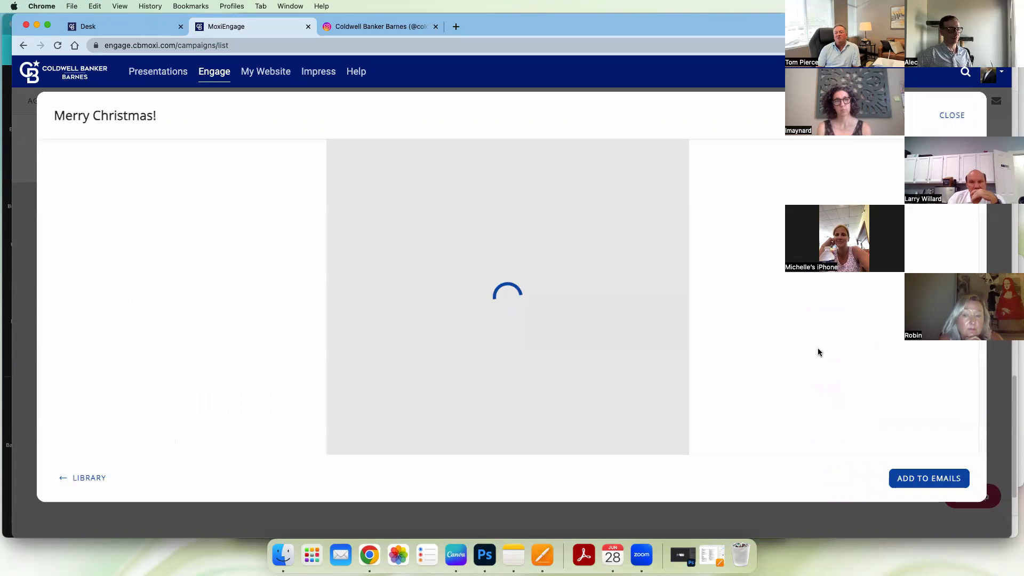
pyautogui.scroll(-2, 622, 330)
pyautogui.scroll(-8, 622, 330)
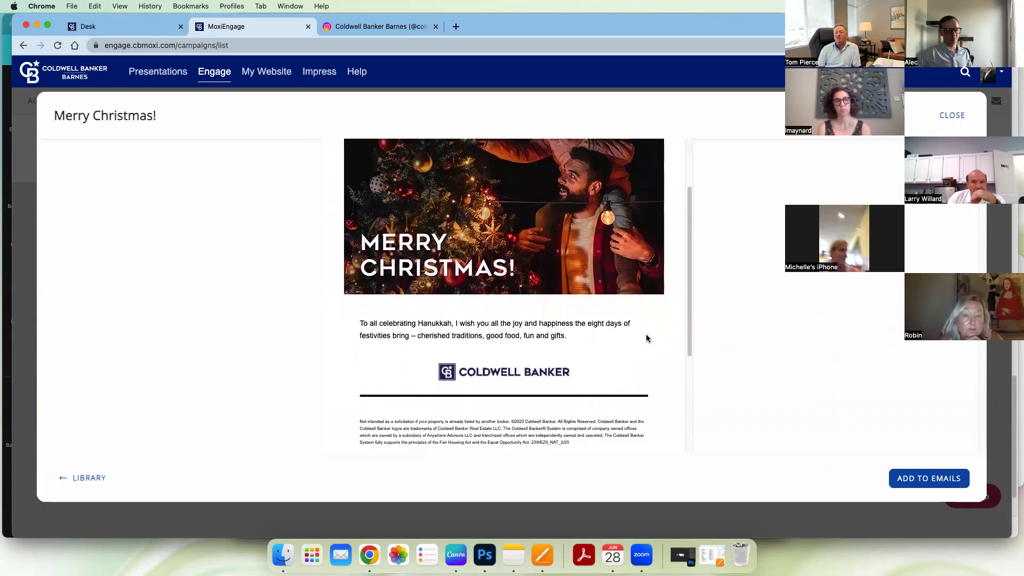
pyautogui.scroll(10, 644, 330)
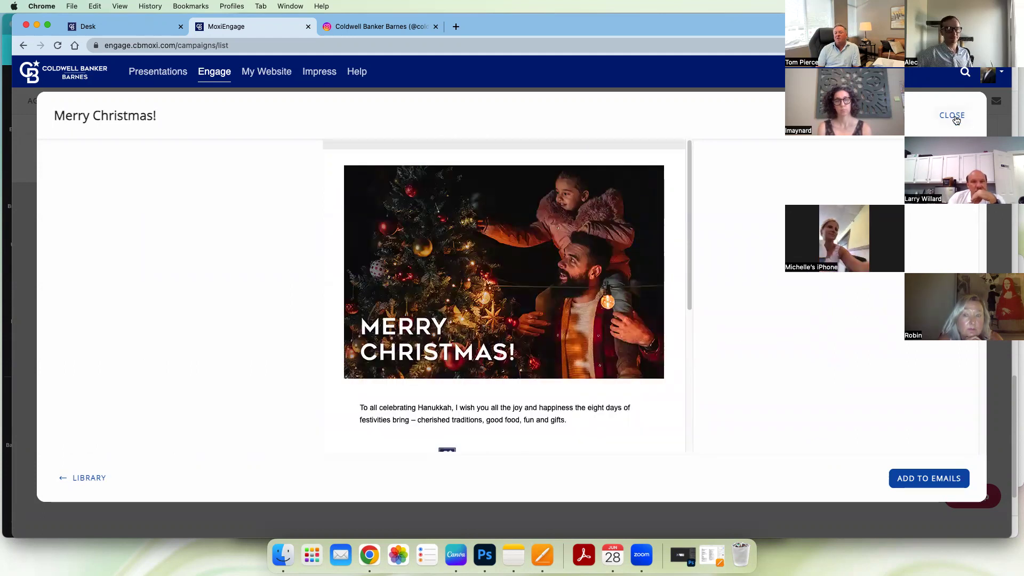
pyautogui.click(90, 478)
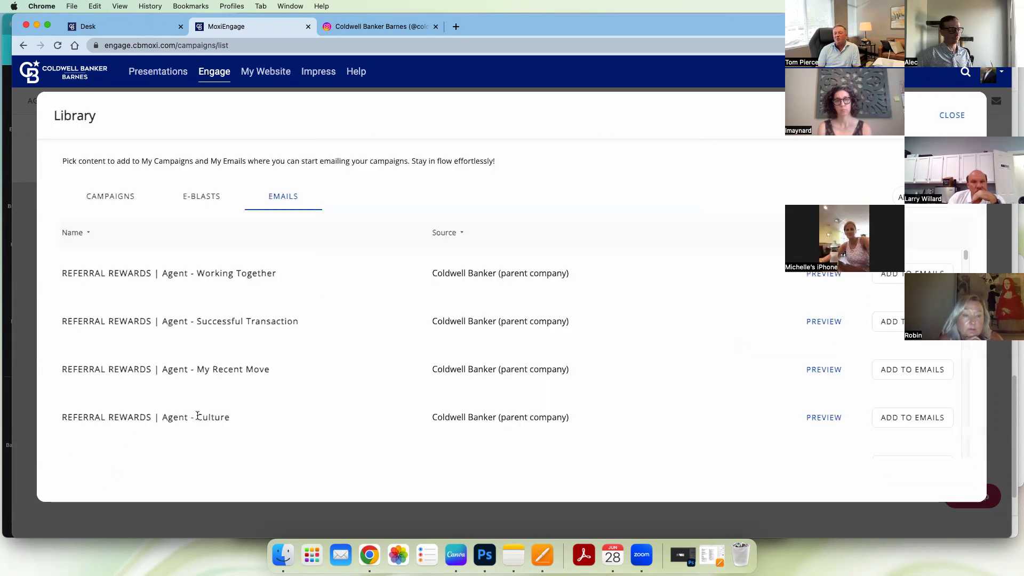
# - Browse the library's email templates past the recruiting and 2023 holiday emails to the RealVitalize Services seller emails
pyautogui.scroll(-3, 203, 409)
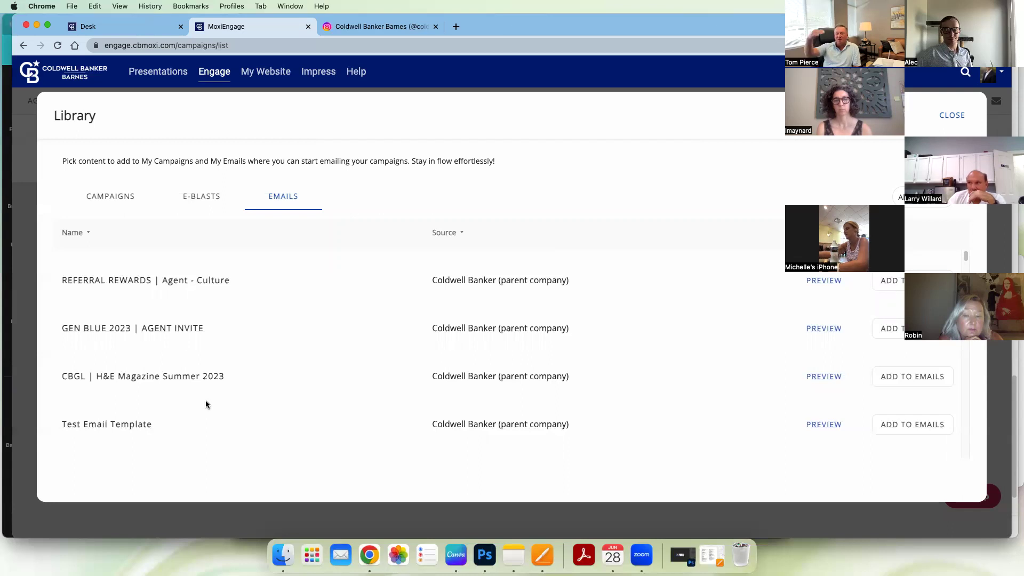
pyautogui.scroll(-5, 278, 403)
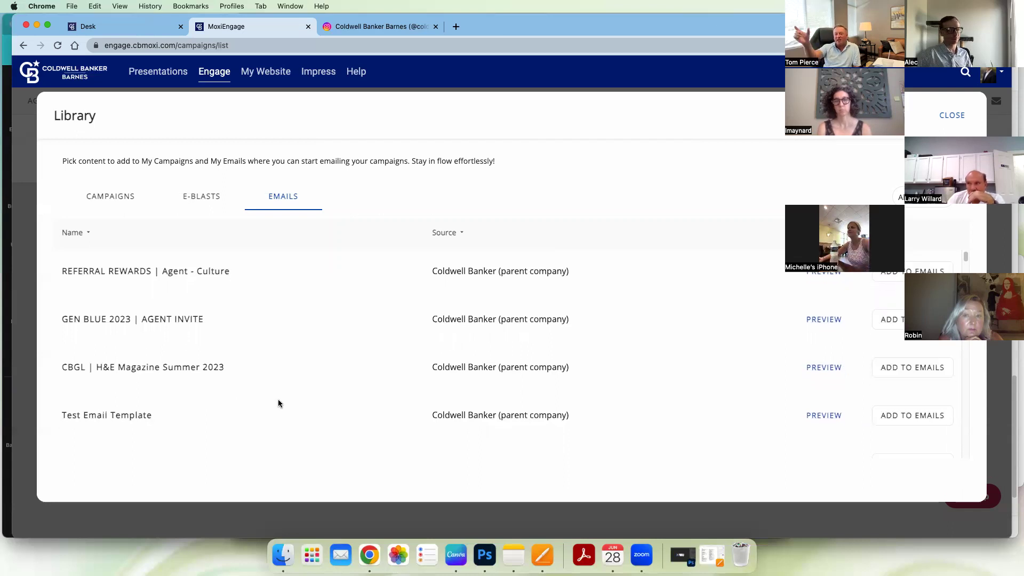
pyautogui.scroll(-10, 277, 399)
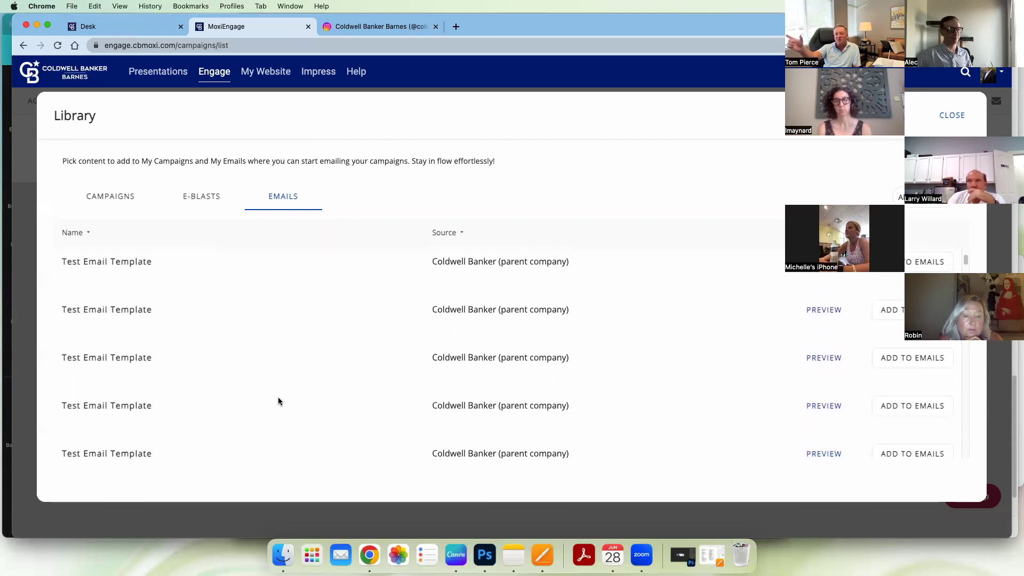
pyautogui.scroll(-10, 278, 397)
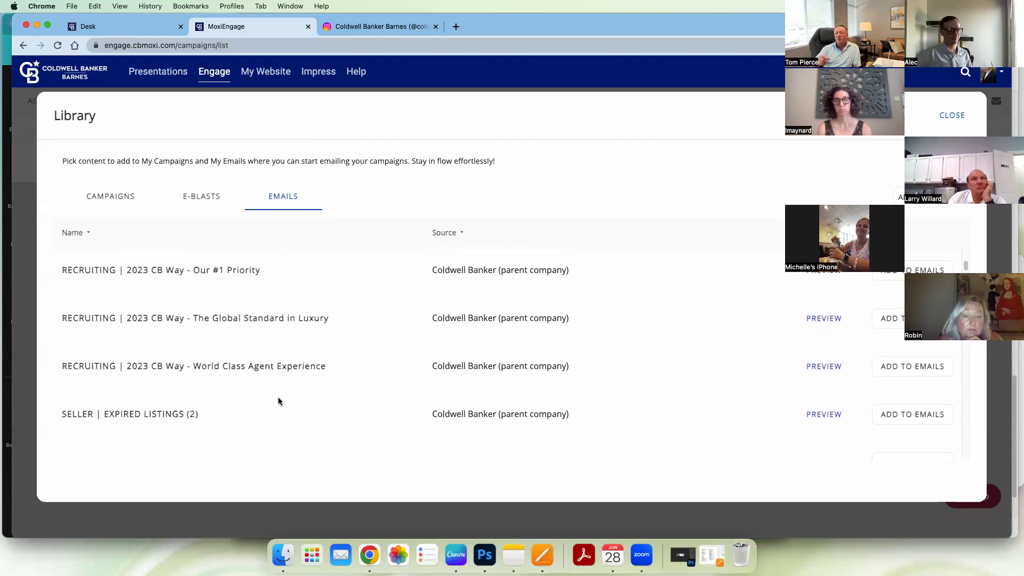
pyautogui.scroll(-10, 281, 401)
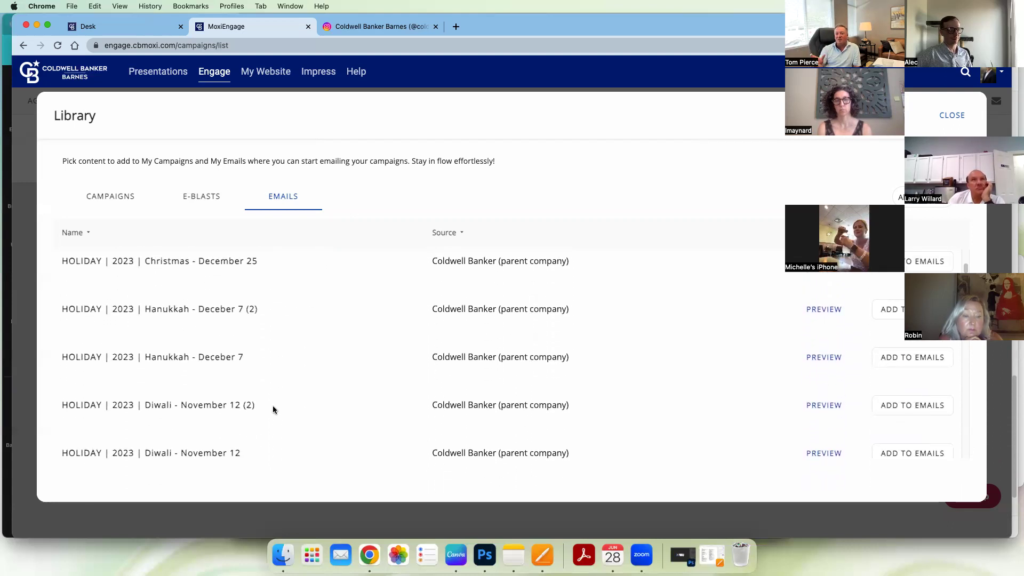
pyautogui.scroll(-10, 277, 409)
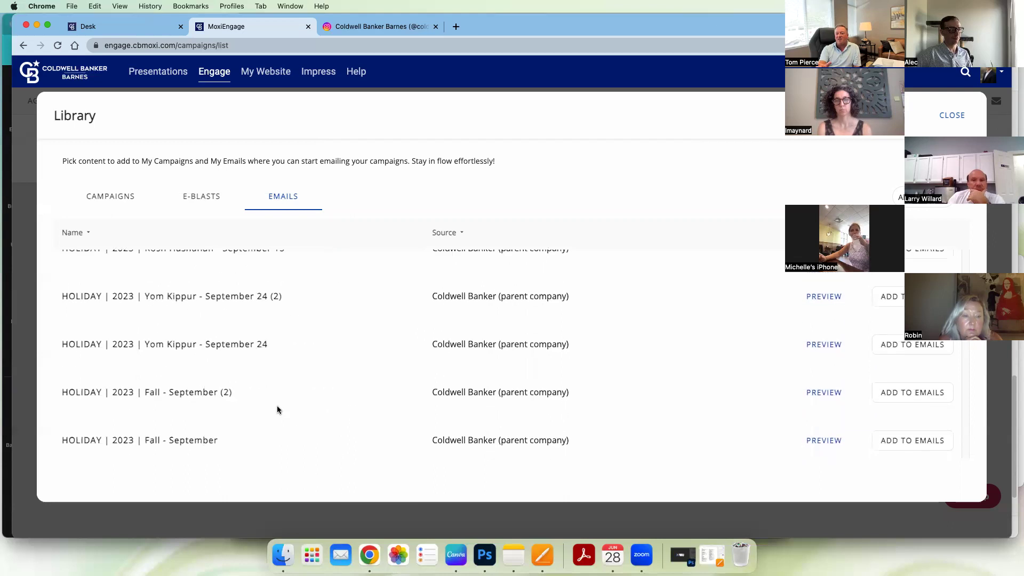
pyautogui.scroll(-15, 277, 405)
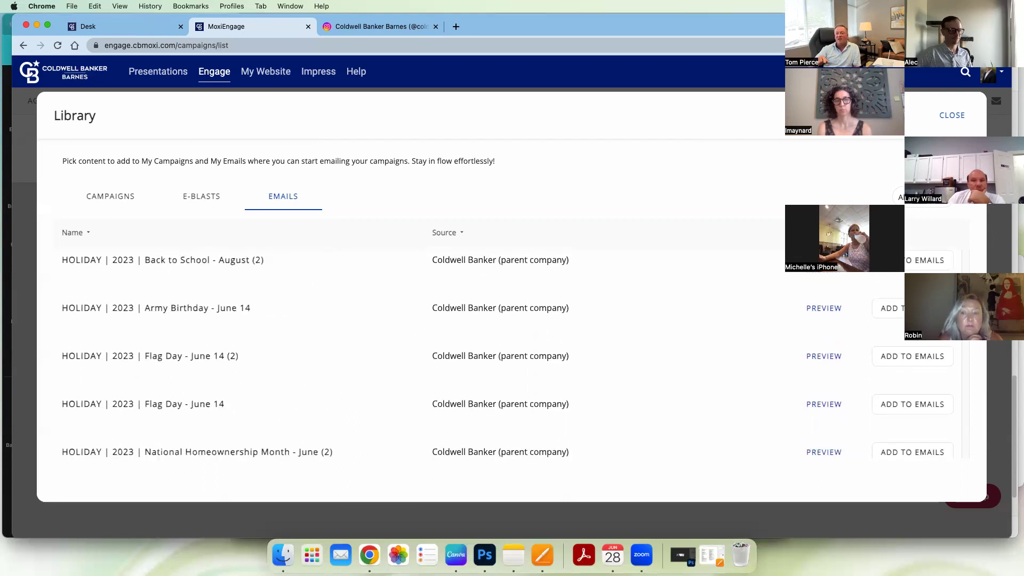
pyautogui.scroll(-15, 947, 391)
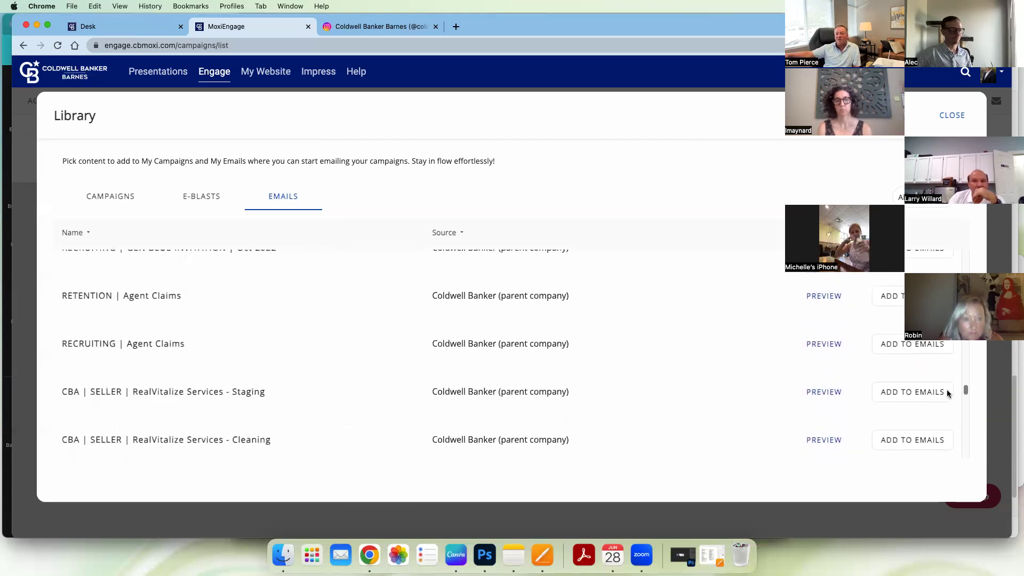
# - Preview the "New Affiliation Template | The Best Just Got Better - Team" email and return to the library
pyautogui.scroll(5, 946, 388)
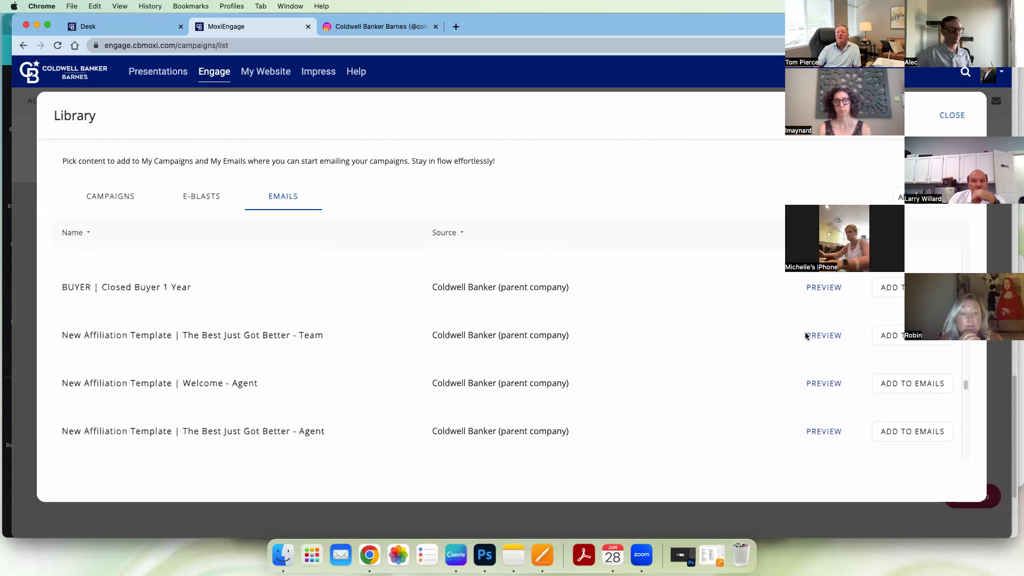
pyautogui.click(827, 335)
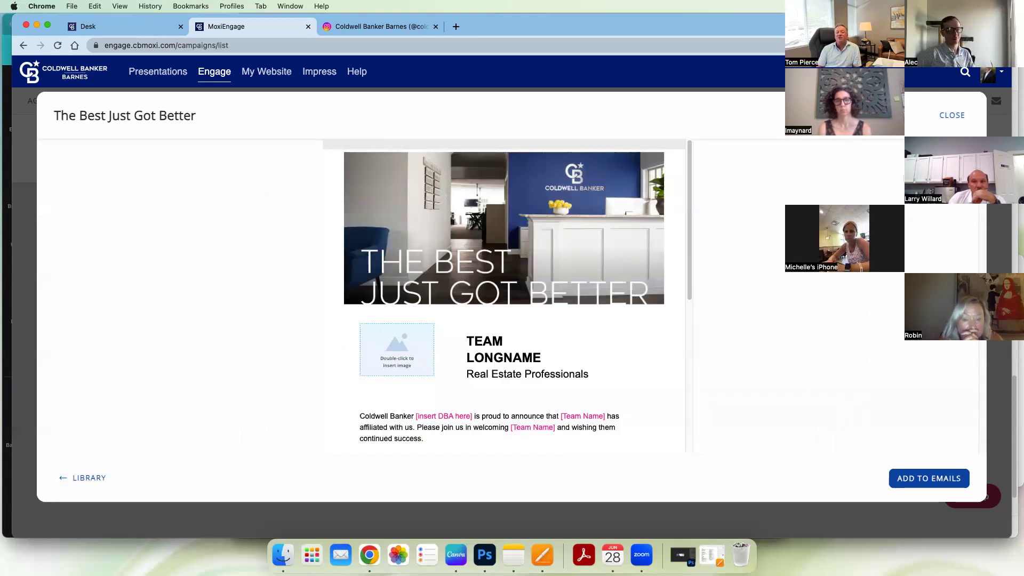
pyautogui.click(101, 478)
# - Browse further down the email library to the "SELLER | CB DREAM" and "SELLER | FSBO" templates
pyautogui.scroll(-15, 301, 391)
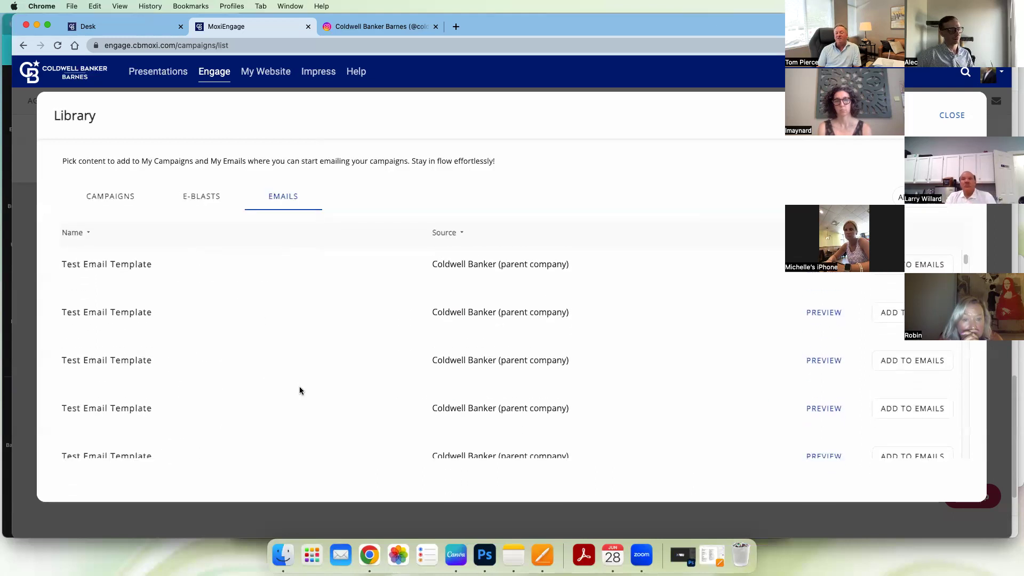
pyautogui.moveTo(966, 269); pyautogui.dragTo(961, 409)
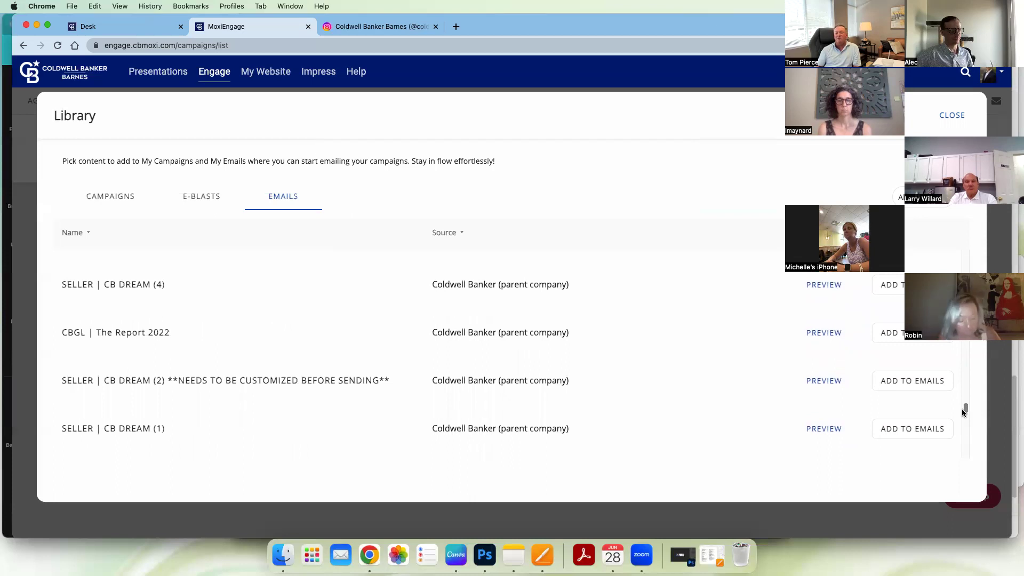
pyautogui.scroll(-3, 641, 314)
pyautogui.scroll(-2, 641, 314)
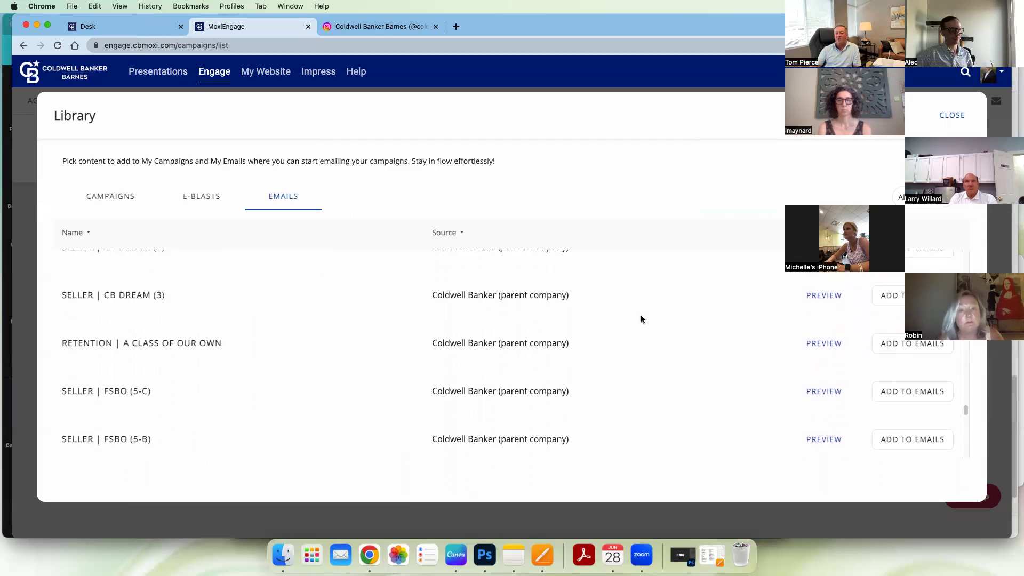